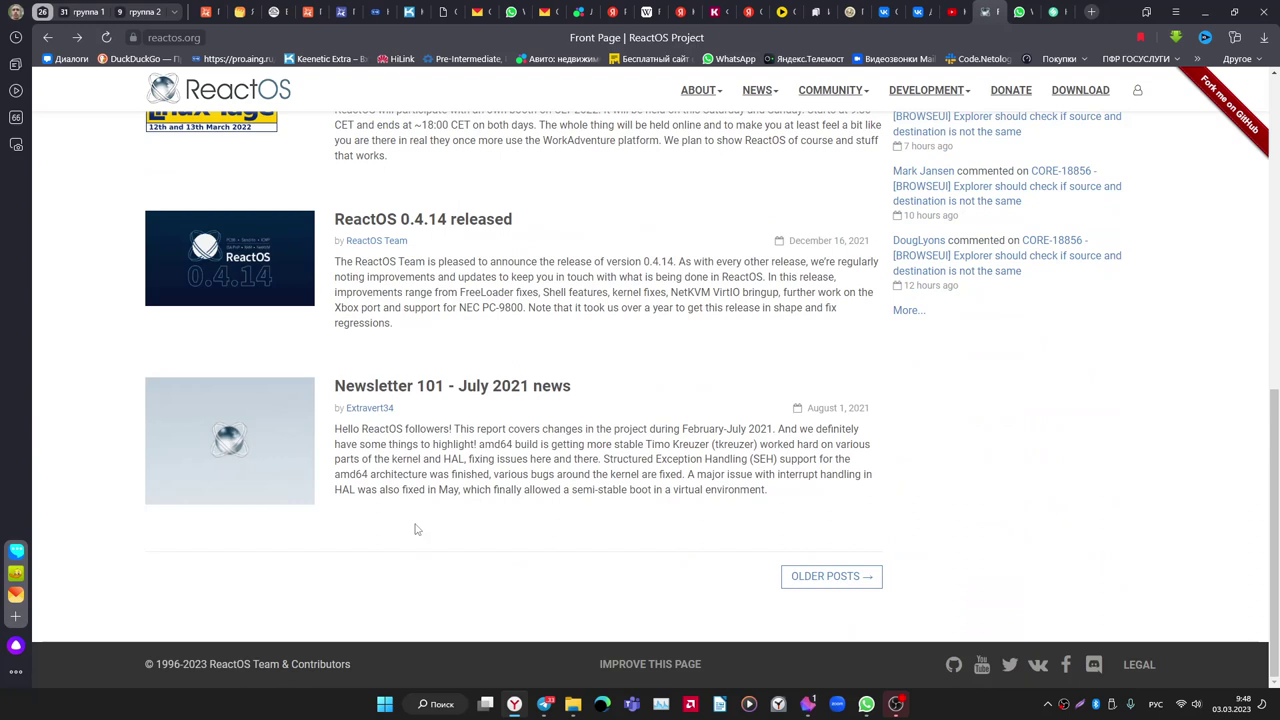
Look through the recent news and the header links on the ReactOS front page.
{"action": "scroll", "coordinate": [818, 505], "scroll_direction": "up", "scroll_amount": 7}
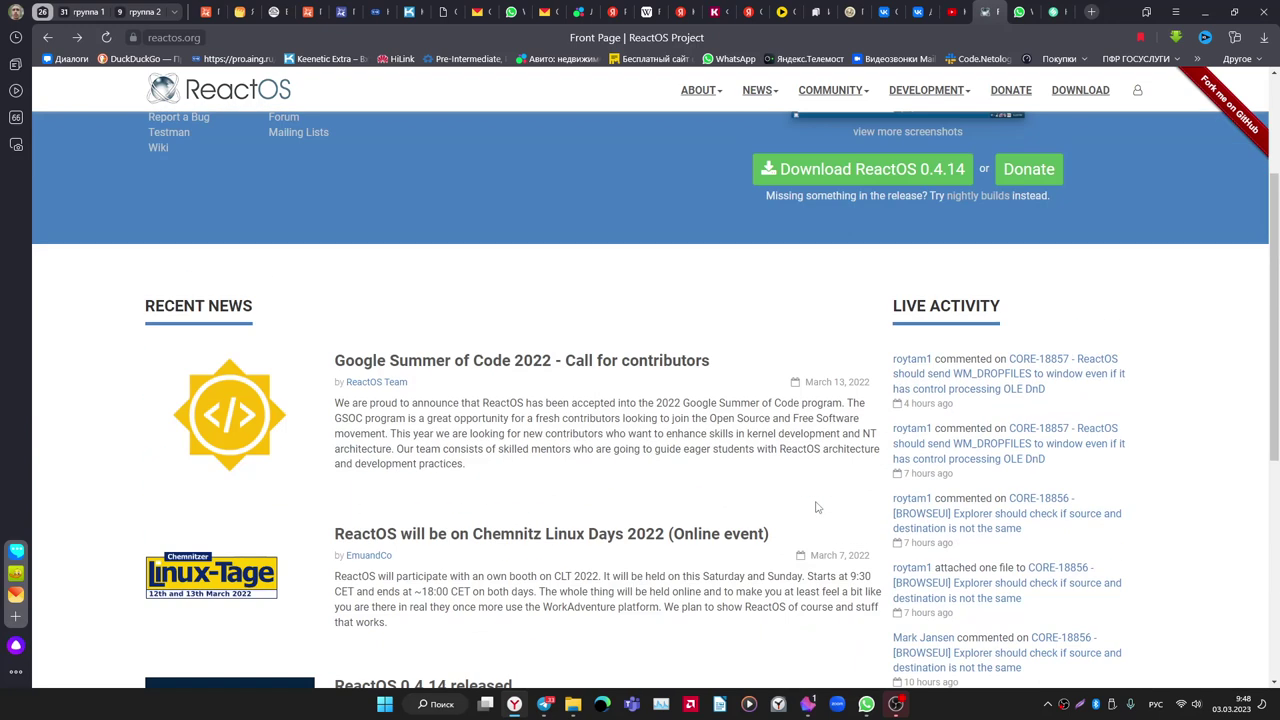
{"action": "scroll", "coordinate": [1175, 422], "scroll_direction": "down", "scroll_amount": 2}
{"action": "scroll", "coordinate": [1175, 422], "scroll_direction": "down", "scroll_amount": 5}
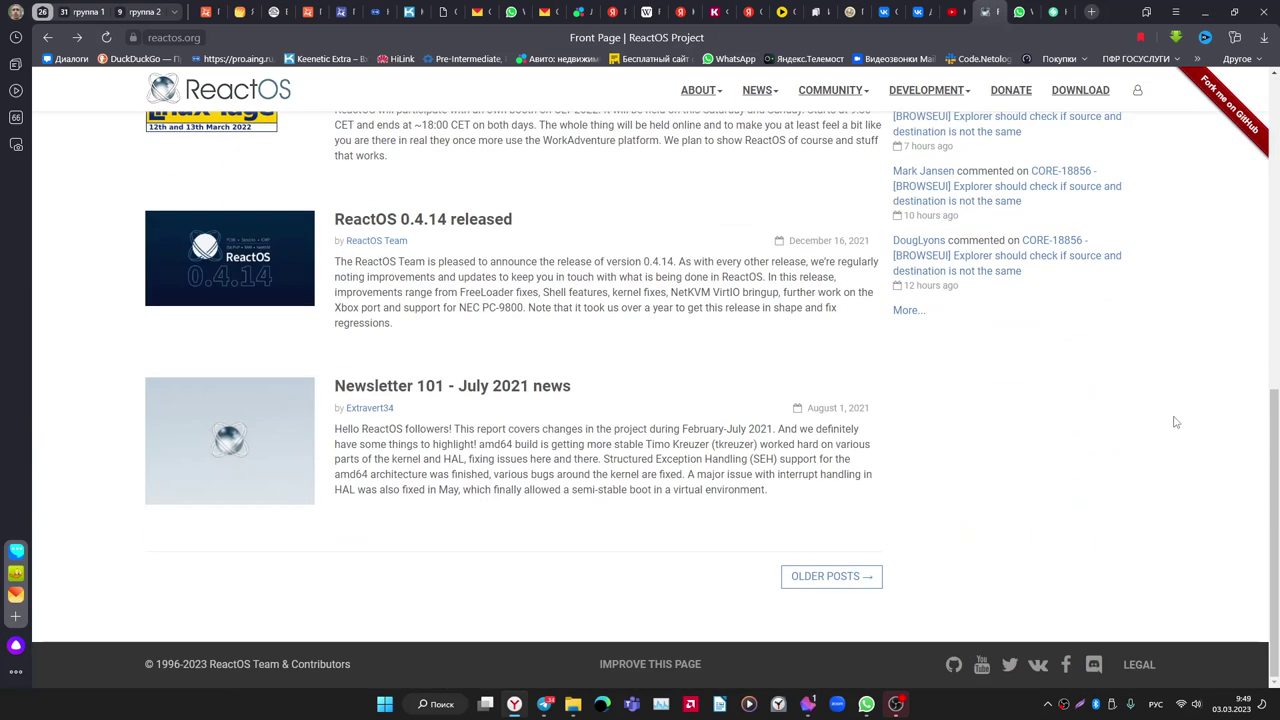
{"action": "scroll", "coordinate": [262, 670], "scroll_direction": "up", "scroll_amount": 7}
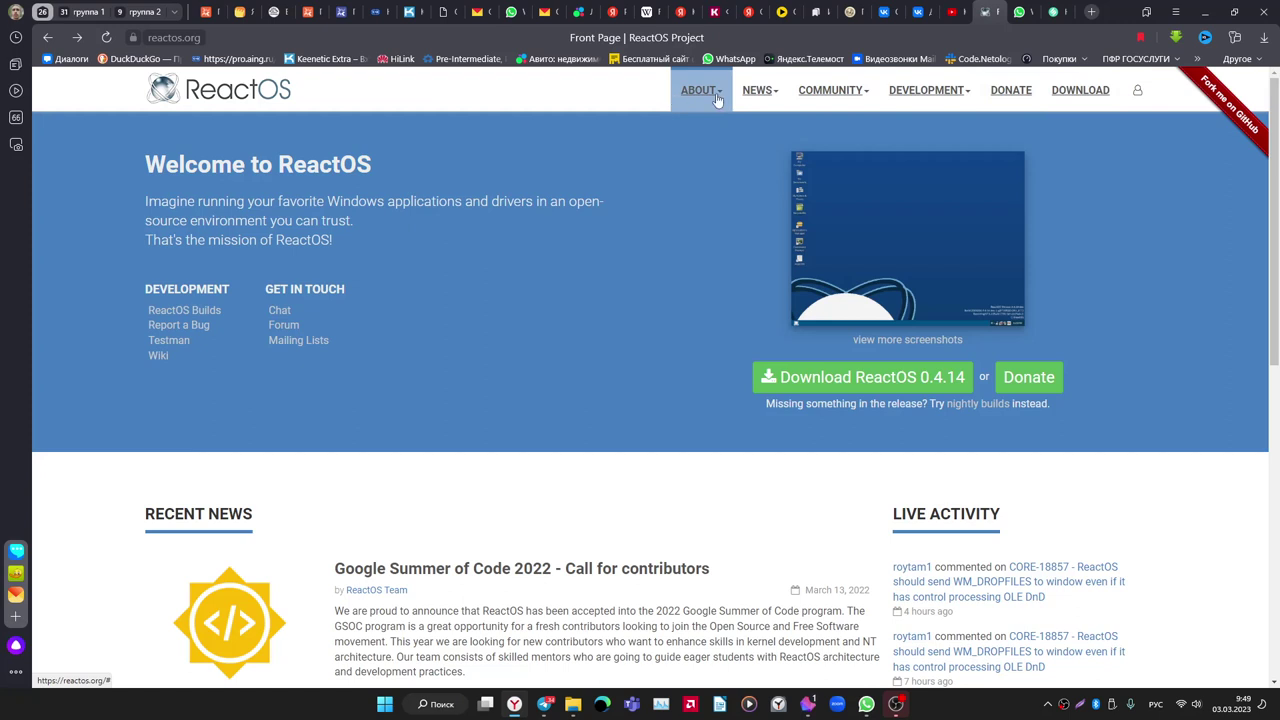
{"action": "left_click", "coordinate": [1151, 101]}
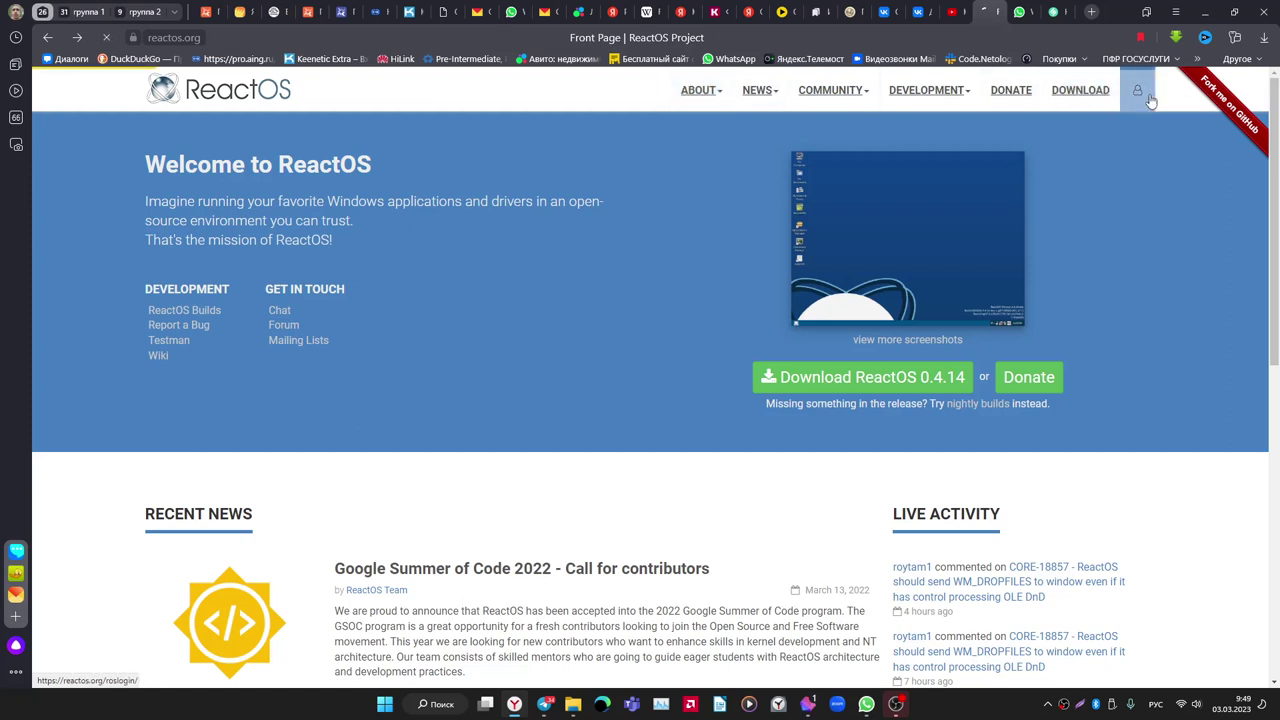
{"action": "left_click", "coordinate": [47, 37]}
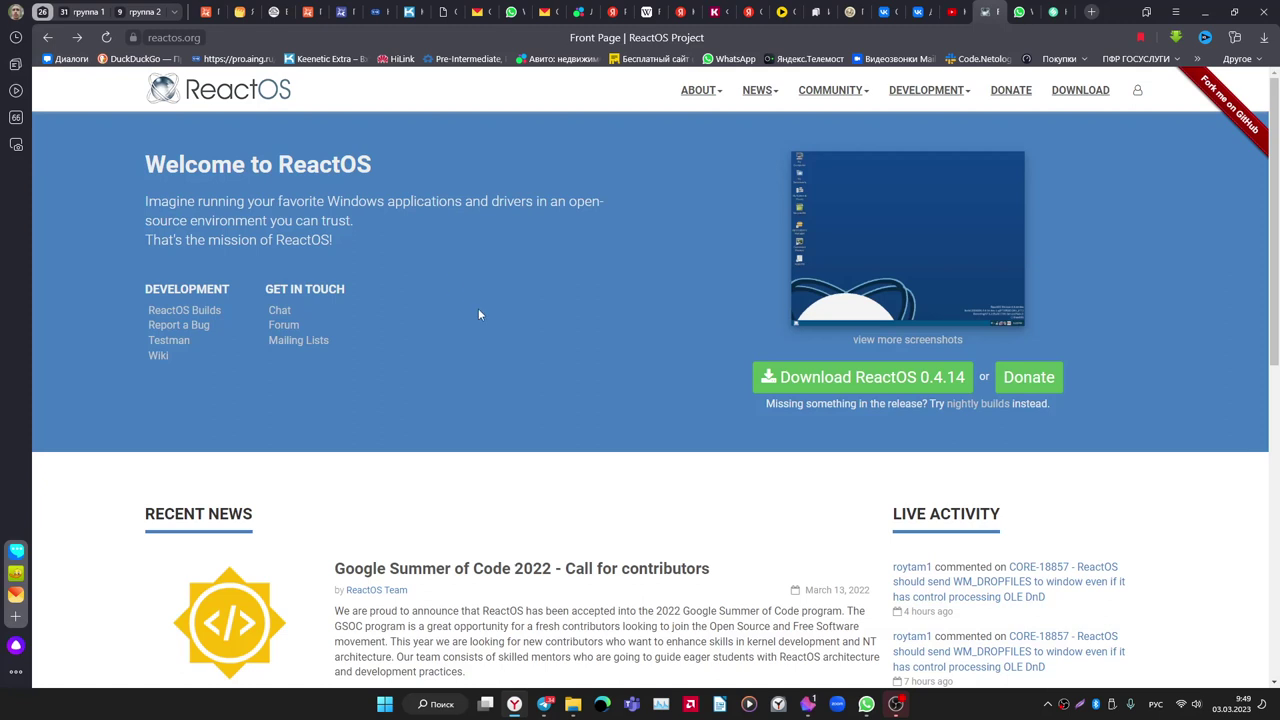
Open the project's VKontakte community from the link in the ReactOS site's footer.
{"action": "scroll", "coordinate": [478, 314], "scroll_direction": "down", "scroll_amount": 15}
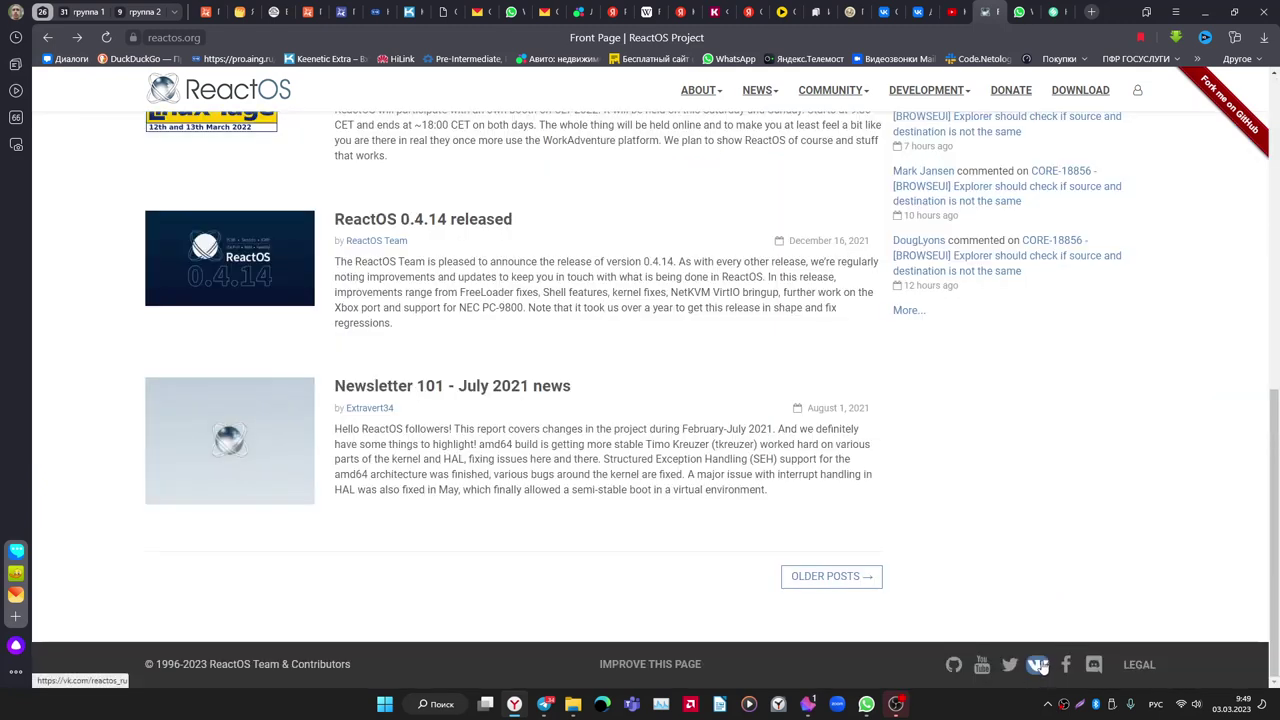
{"action": "left_click", "coordinate": [1038, 664]}
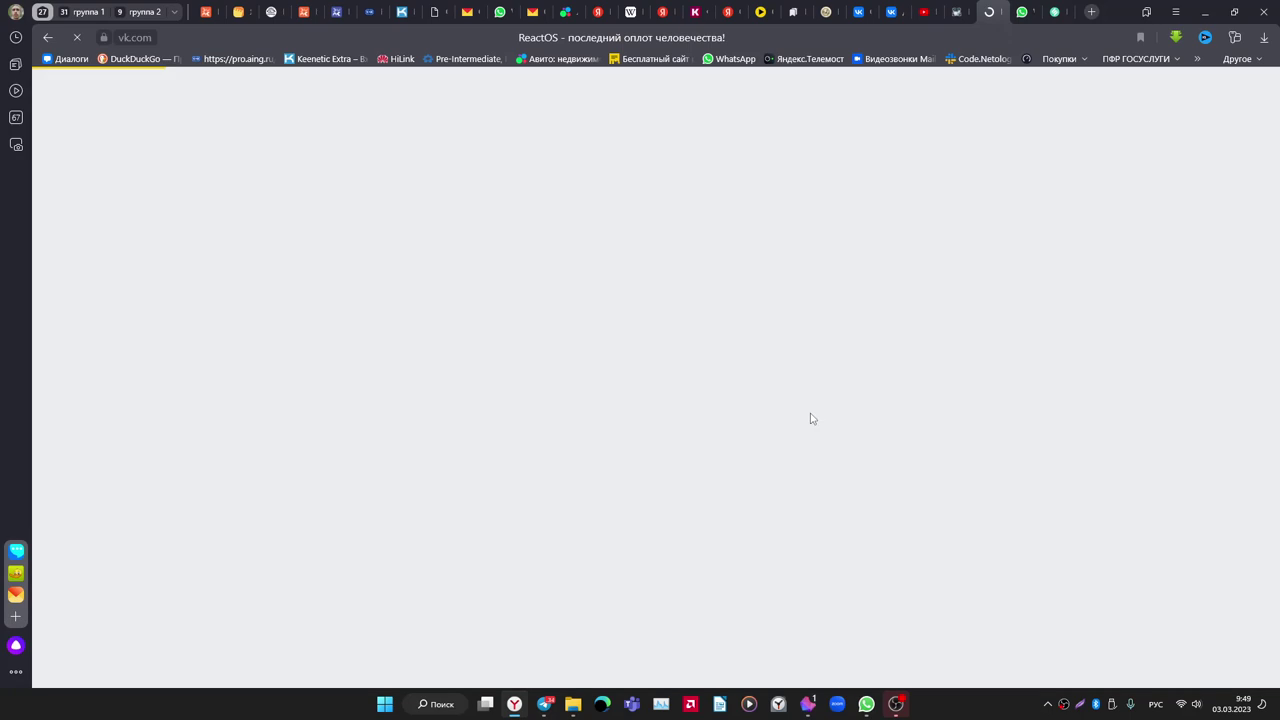
{"action": "scroll", "coordinate": [769, 394], "scroll_direction": "down", "scroll_amount": 6}
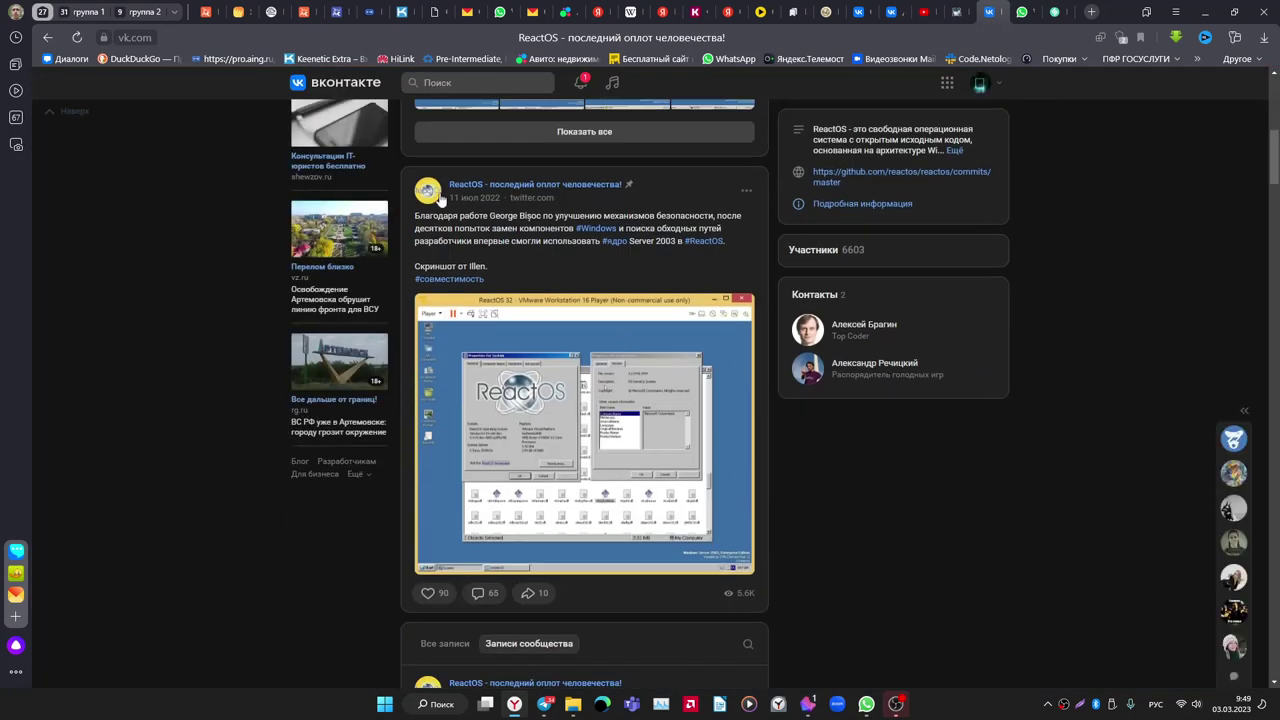
{"action": "scroll", "coordinate": [713, 404], "scroll_direction": "up", "scroll_amount": 3}
{"action": "scroll", "coordinate": [712, 398], "scroll_direction": "up", "scroll_amount": 3}
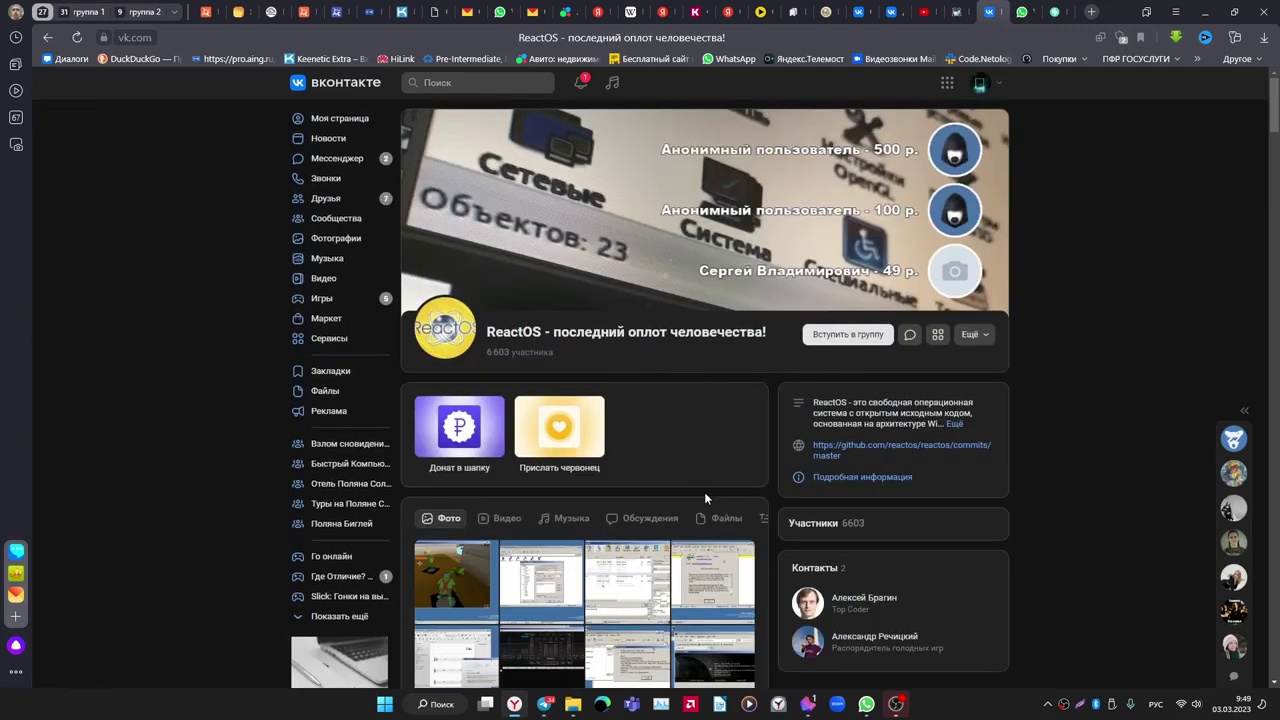
Look through the ReactOS community's photos, pinned post and latest posts about the UEFI loader.
{"action": "scroll", "coordinate": [704, 492], "scroll_direction": "down", "scroll_amount": 1}
{"action": "scroll", "coordinate": [705, 497], "scroll_direction": "down", "scroll_amount": 2}
{"action": "scroll", "coordinate": [687, 416], "scroll_direction": "up", "scroll_amount": 3}
{"action": "scroll", "coordinate": [552, 434], "scroll_direction": "down", "scroll_amount": 2}
{"action": "scroll", "coordinate": [491, 398], "scroll_direction": "down", "scroll_amount": 3}
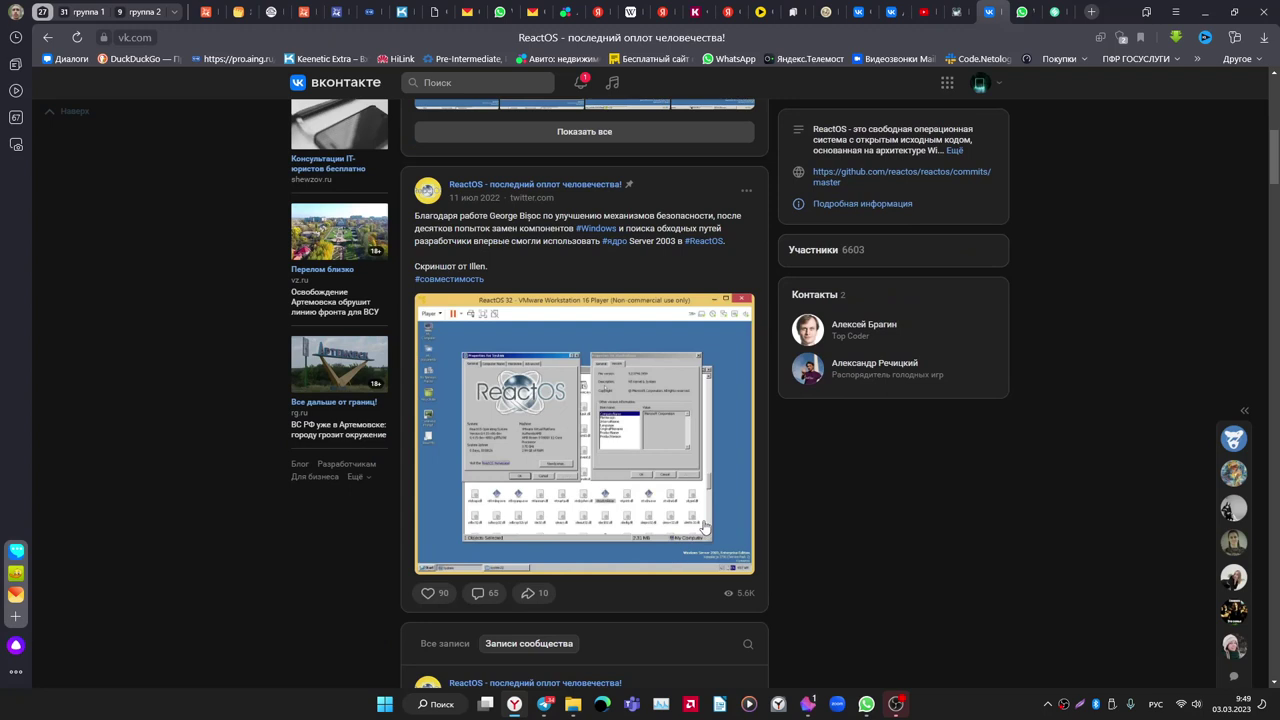
{"action": "scroll", "coordinate": [703, 525], "scroll_direction": "down", "scroll_amount": 4}
{"action": "scroll", "coordinate": [703, 525], "scroll_direction": "up", "scroll_amount": 2}
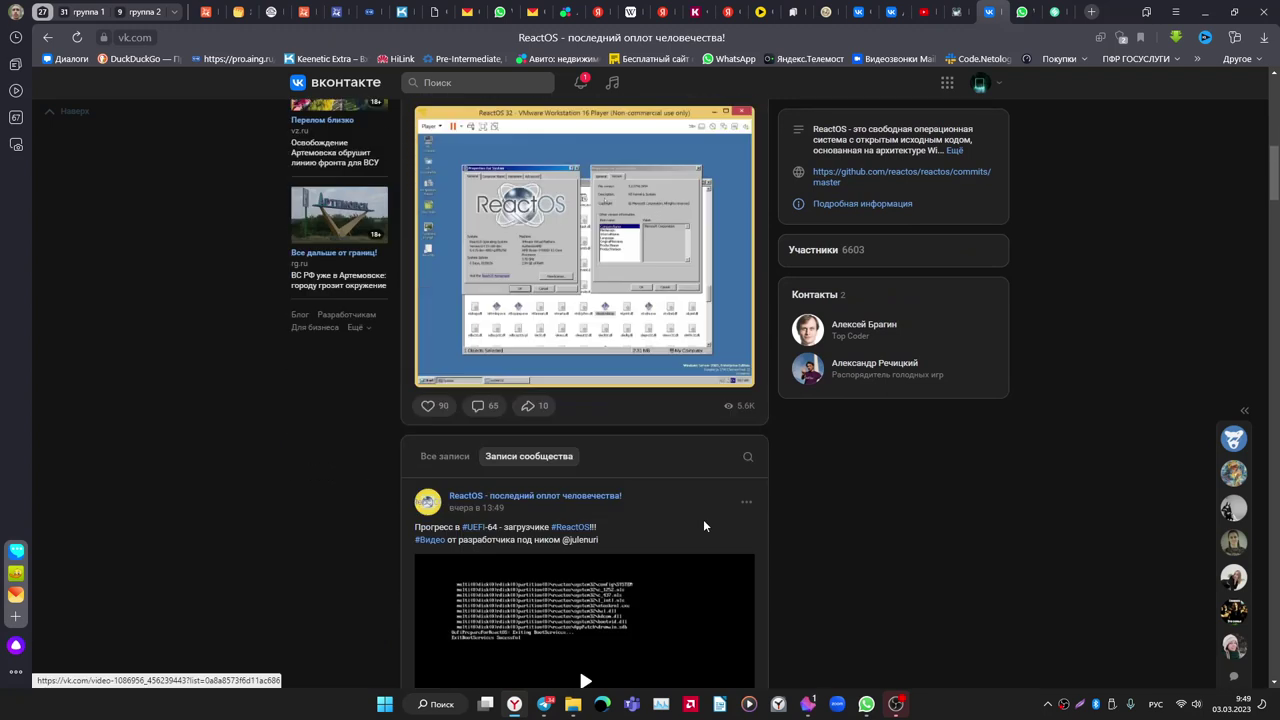
{"action": "scroll", "coordinate": [703, 525], "scroll_direction": "down", "scroll_amount": 3}
{"action": "scroll", "coordinate": [703, 525], "scroll_direction": "up", "scroll_amount": 5}
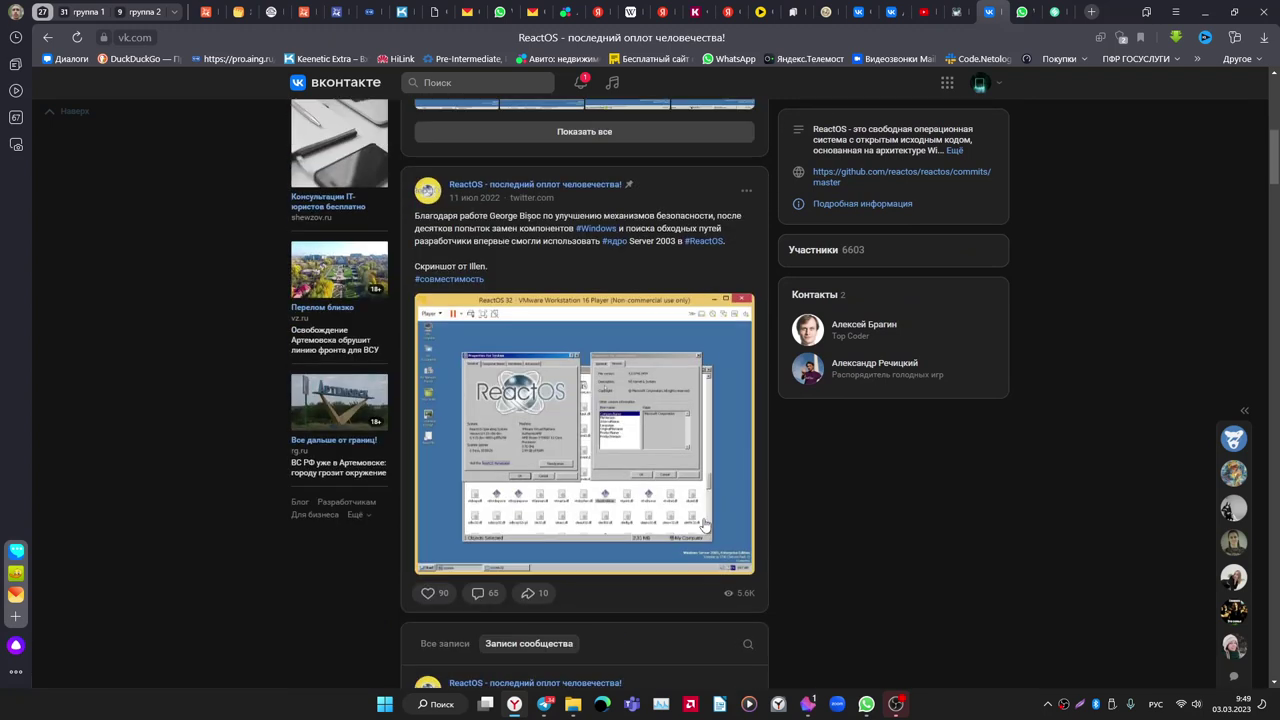
{"action": "scroll", "coordinate": [703, 525], "scroll_direction": "up", "scroll_amount": 1}
{"action": "scroll", "coordinate": [703, 525], "scroll_direction": "down", "scroll_amount": 5}
{"action": "scroll", "coordinate": [703, 525], "scroll_direction": "down", "scroll_amount": 5}
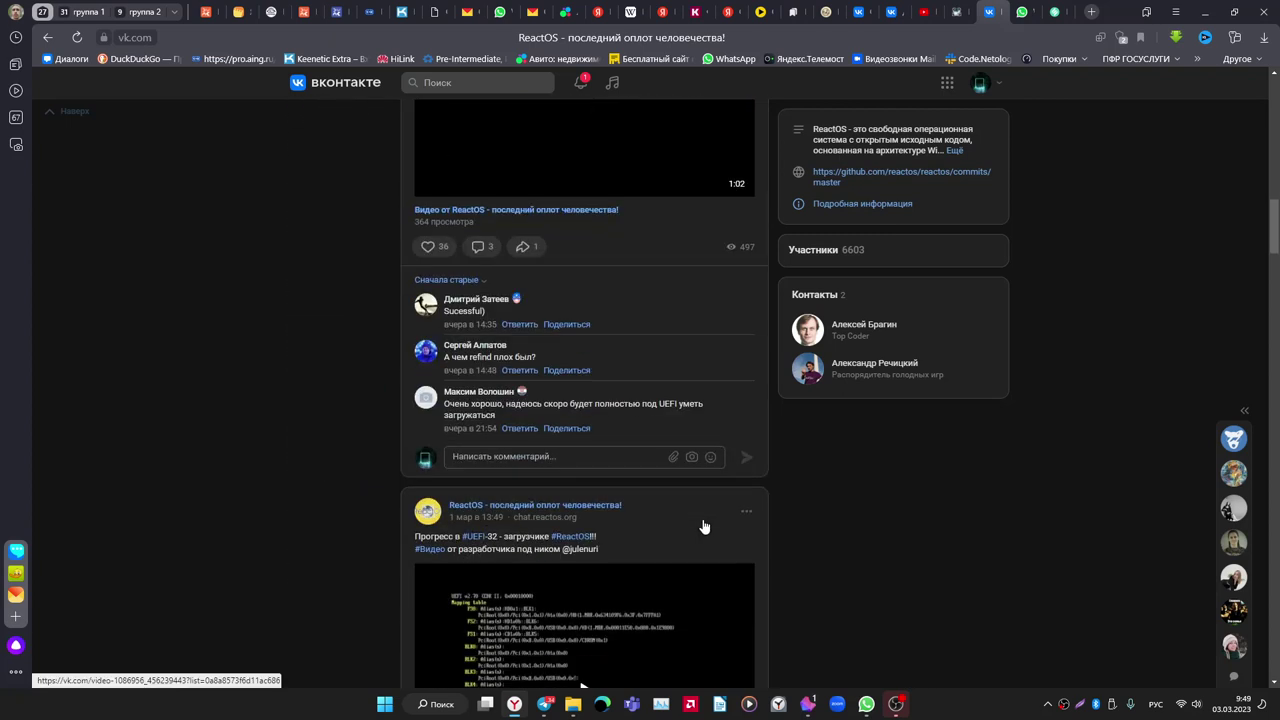
{"action": "scroll", "coordinate": [702, 523], "scroll_direction": "up", "scroll_amount": 5}
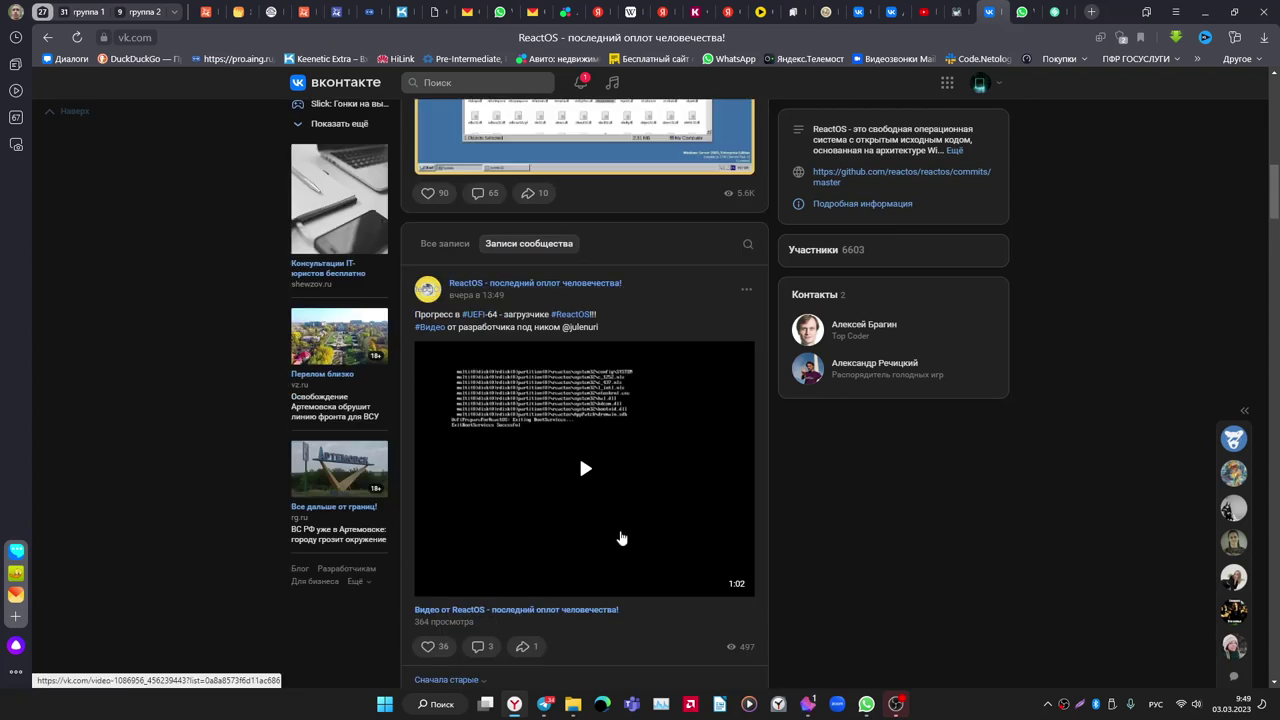
{"action": "scroll", "coordinate": [660, 520], "scroll_direction": "up", "scroll_amount": 10}
{"action": "scroll", "coordinate": [641, 515], "scroll_direction": "up", "scroll_amount": 3}
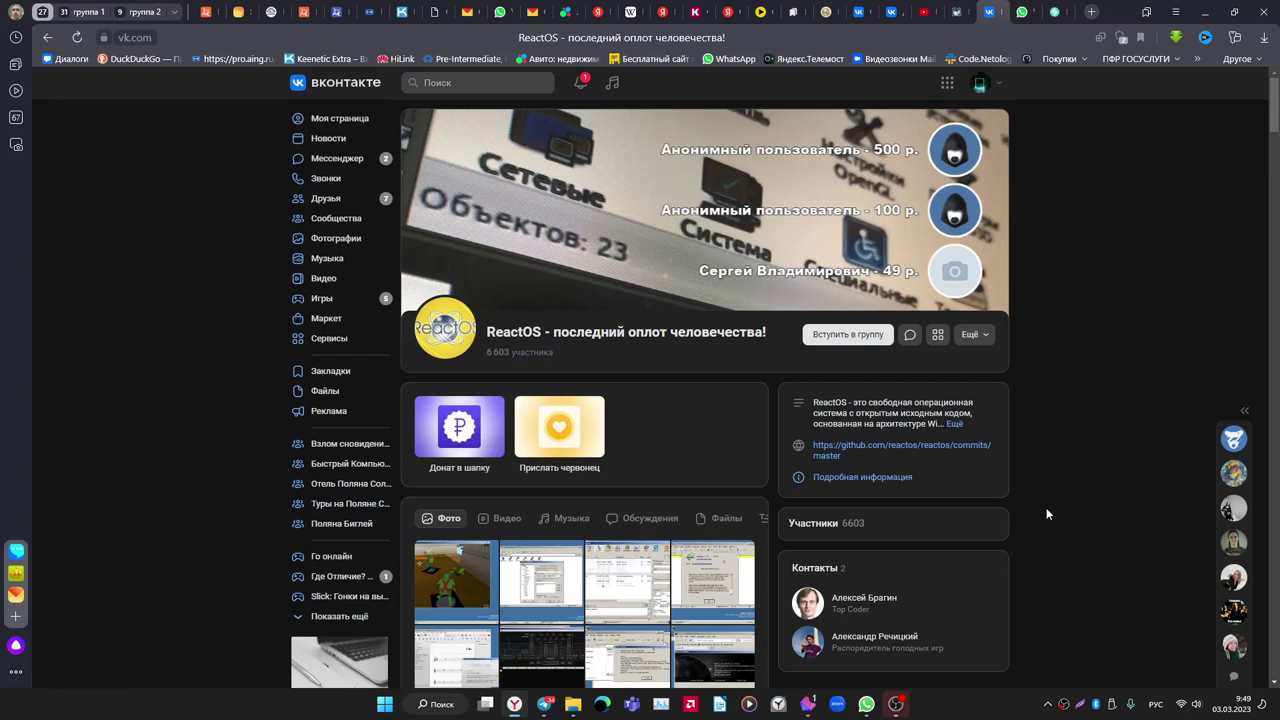
{"action": "scroll", "coordinate": [672, 455], "scroll_direction": "down", "scroll_amount": 5}
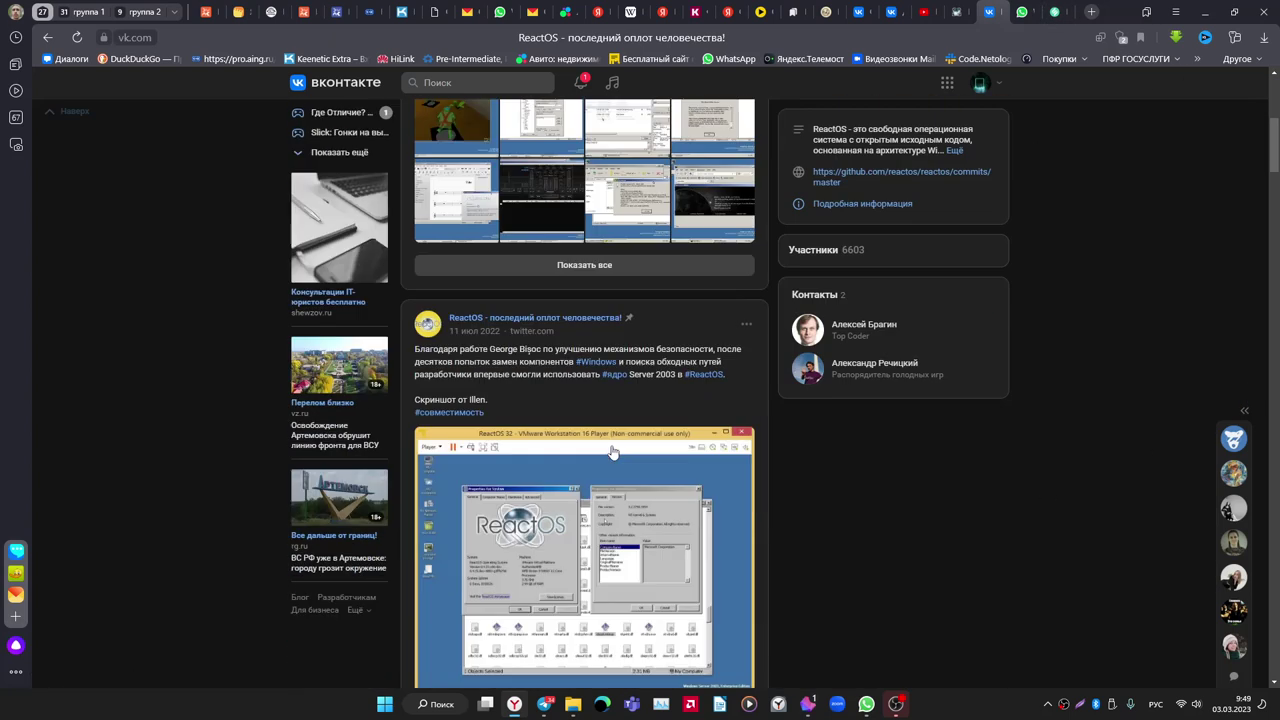
{"action": "scroll", "coordinate": [734, 348], "scroll_direction": "up", "scroll_amount": 2}
{"action": "scroll", "coordinate": [734, 347], "scroll_direction": "up", "scroll_amount": 2}
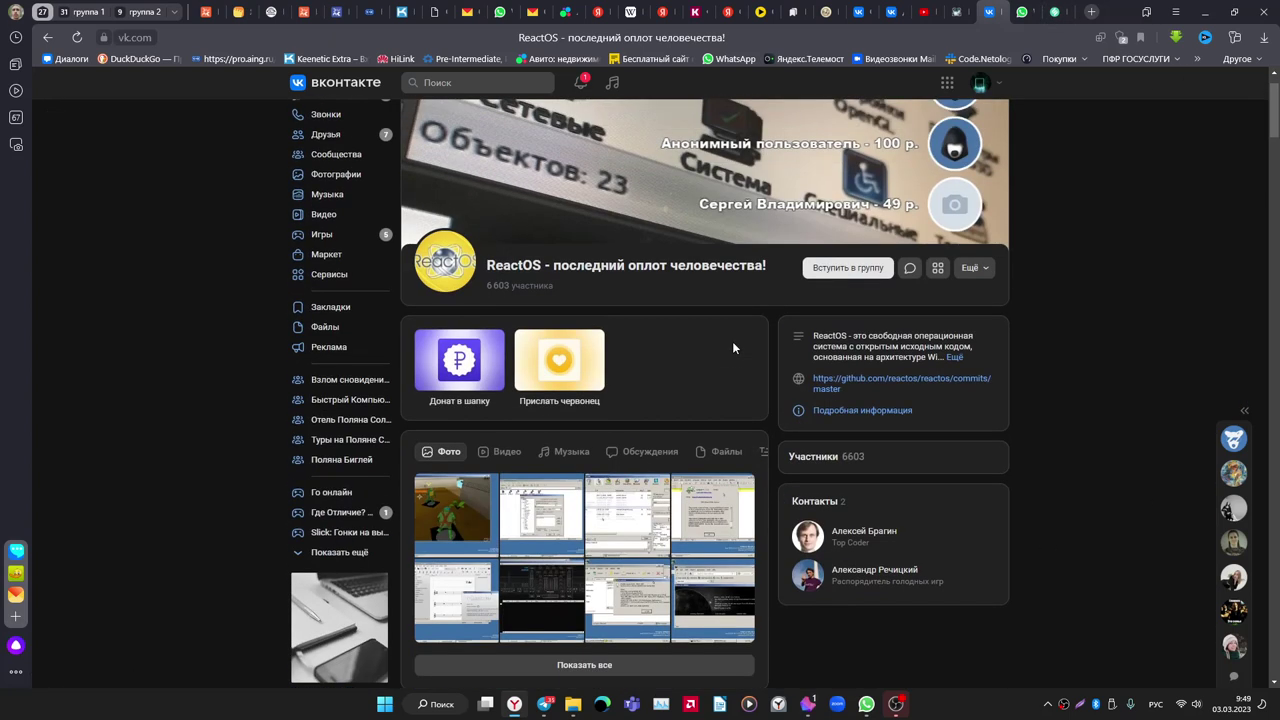
{"action": "scroll", "coordinate": [653, 432], "scroll_direction": "down", "scroll_amount": 2}
{"action": "scroll", "coordinate": [633, 436], "scroll_direction": "up", "scroll_amount": 3}
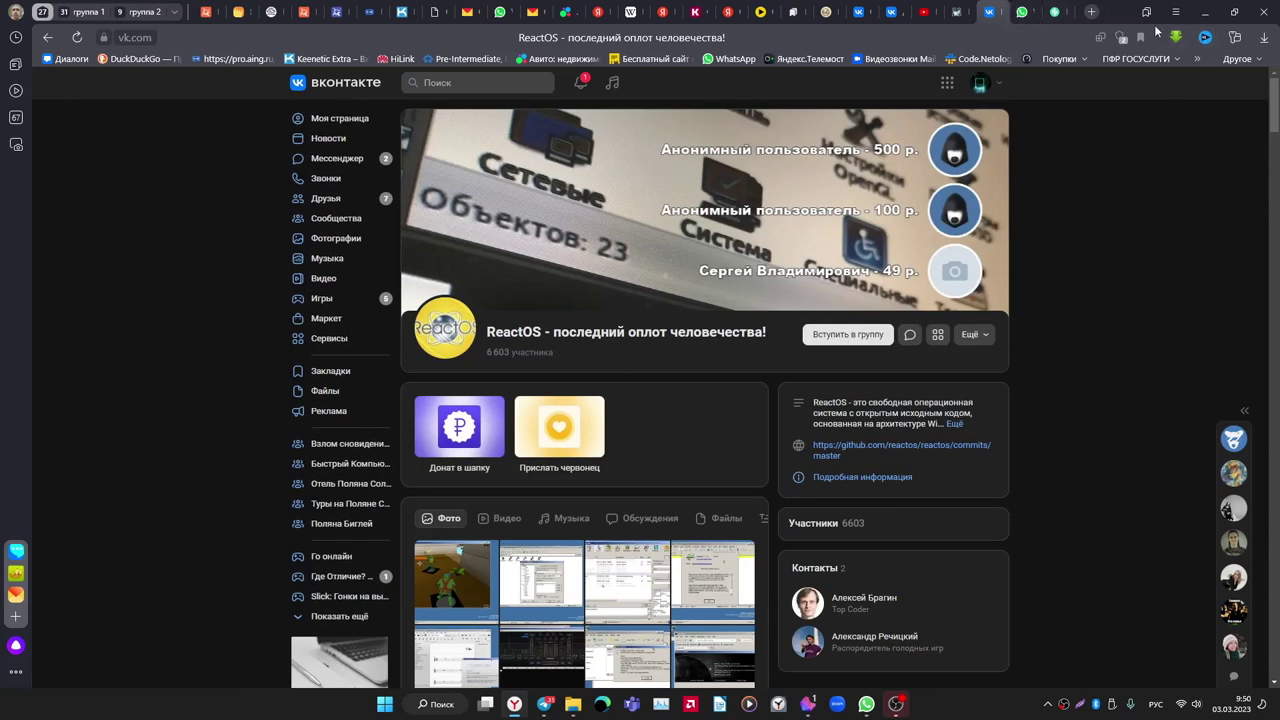
Extract ReactOS-0.4.14-release-57-g1e953d8.iso from the downloaded zip archive into the образы folder and select the ISO.
{"action": "left_click", "coordinate": [1264, 38]}
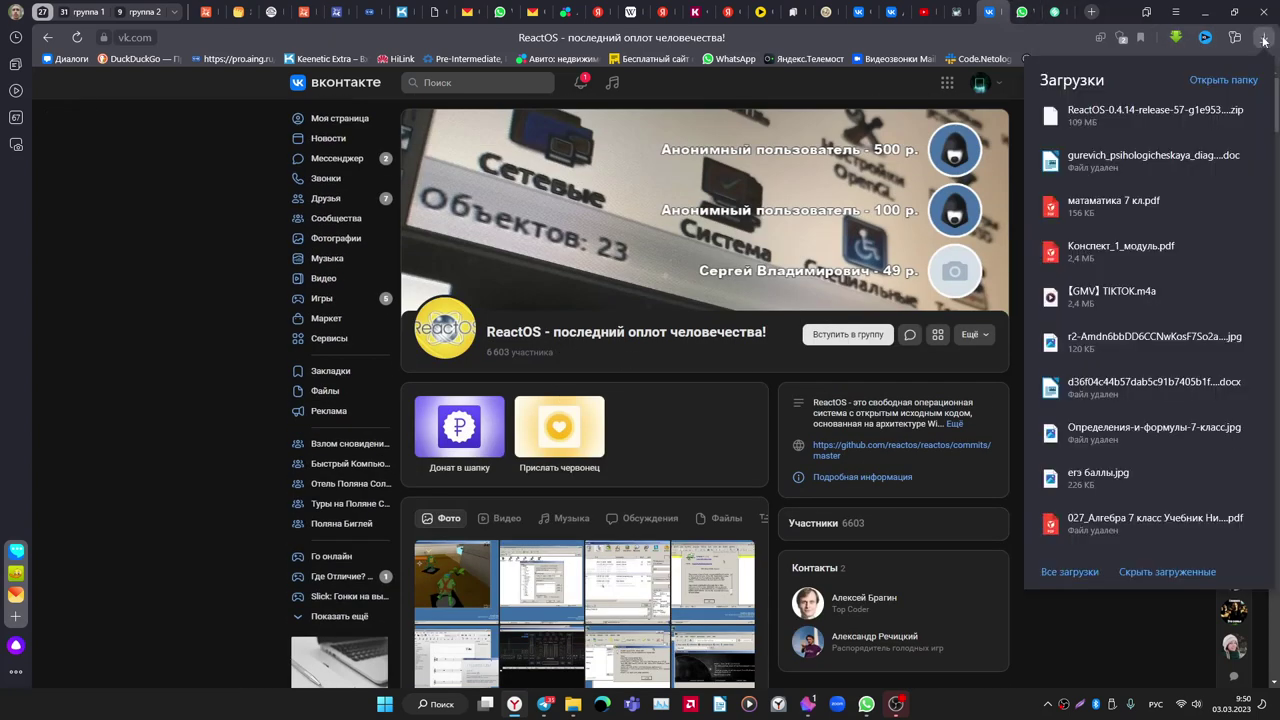
{"action": "left_click", "coordinate": [1173, 118]}
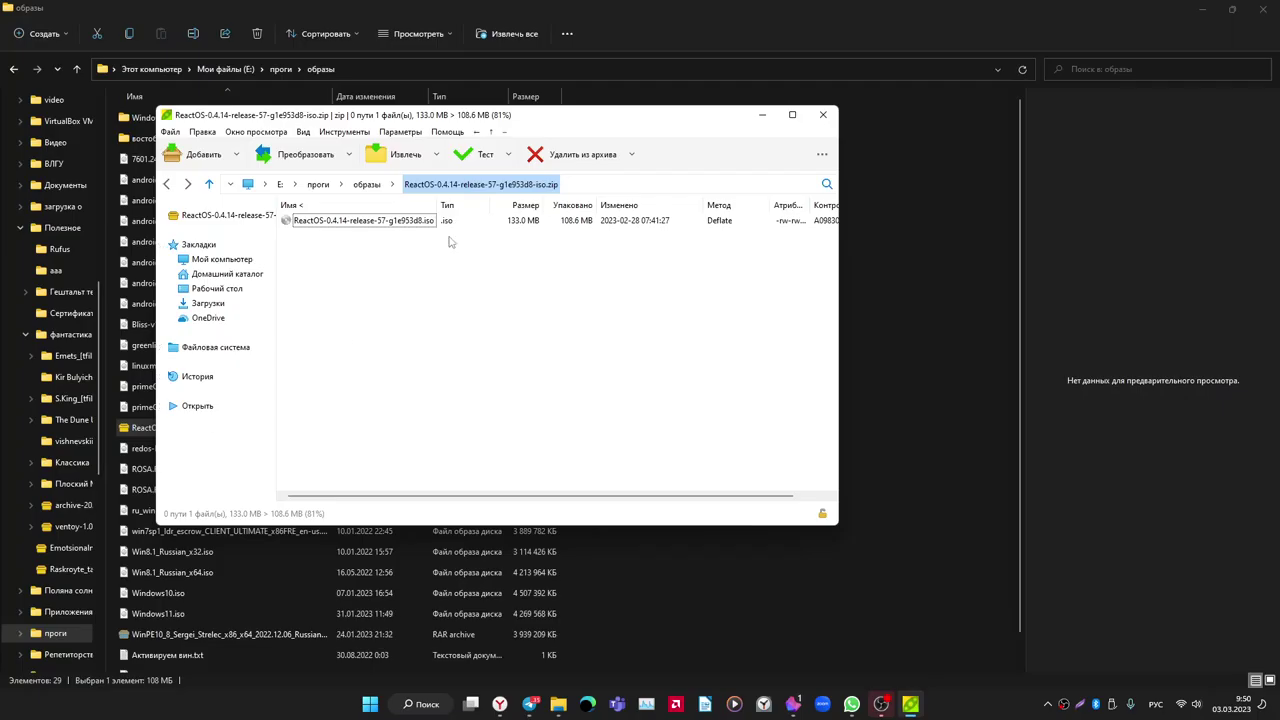
{"action": "left_click", "coordinate": [398, 158]}
{"action": "left_click", "coordinate": [731, 511]}
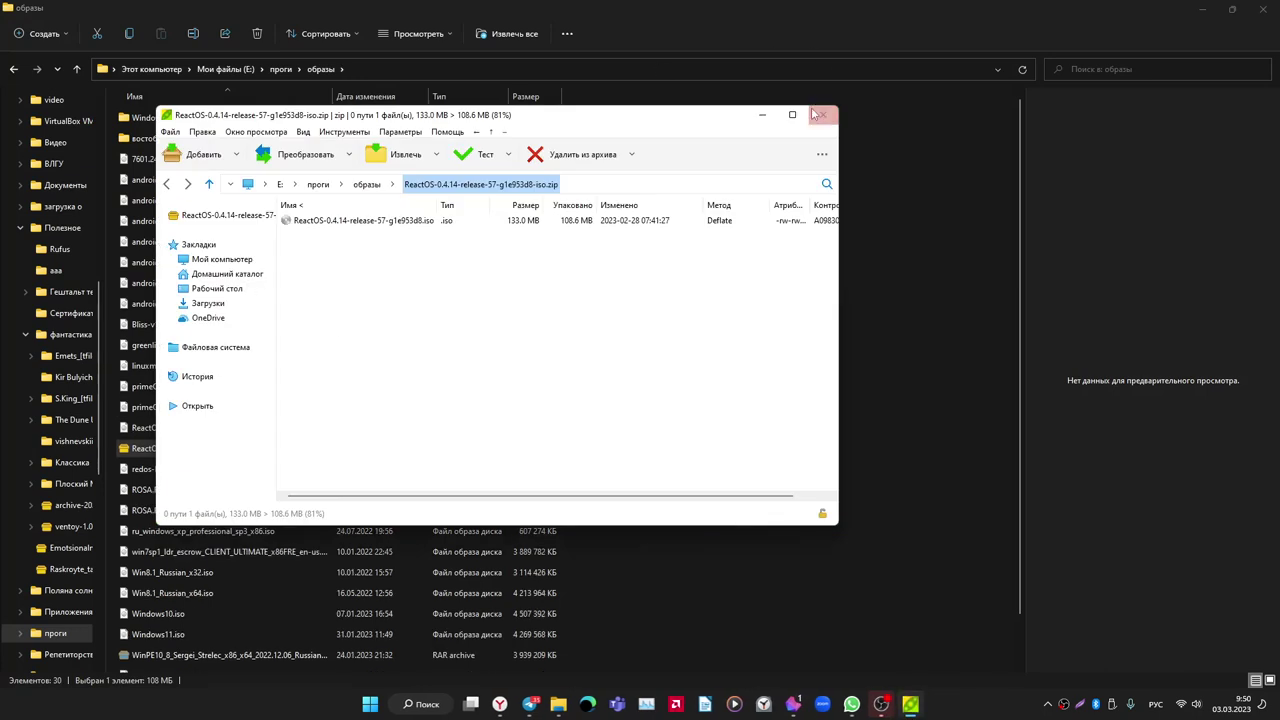
{"action": "left_click", "coordinate": [815, 114]}
{"action": "scroll", "coordinate": [451, 327], "scroll_direction": "down", "scroll_amount": 1}
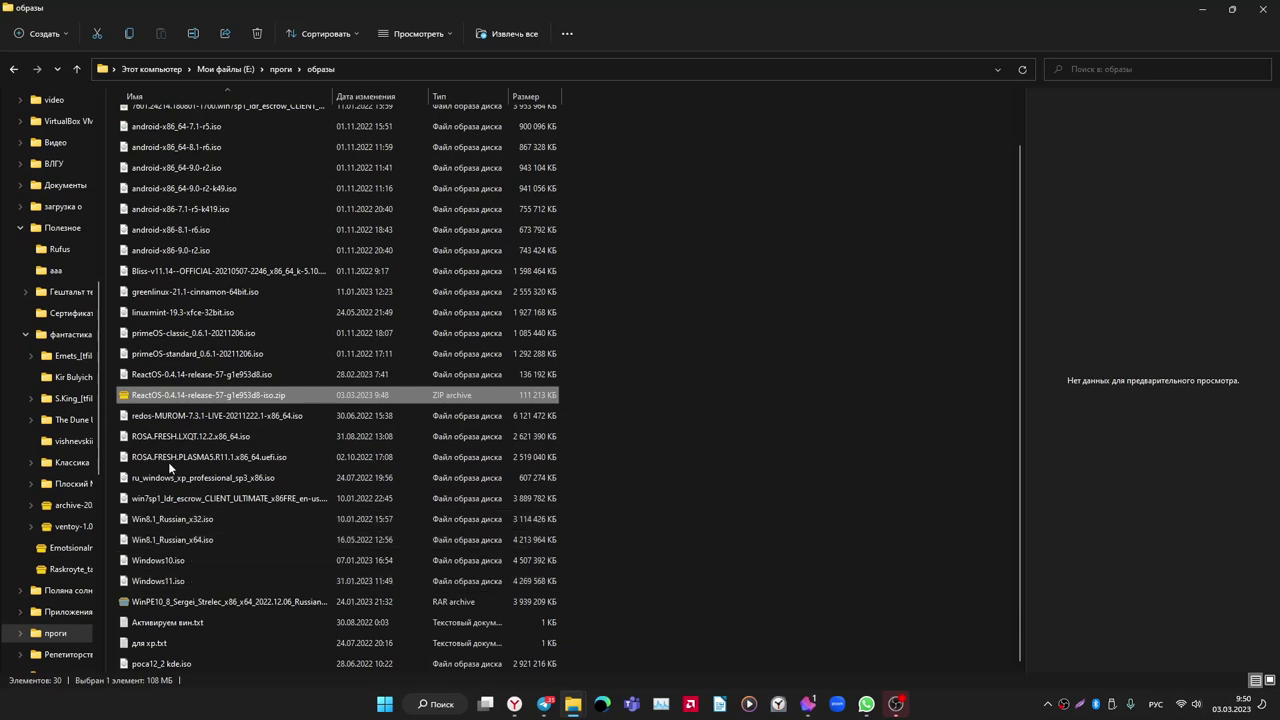
{"action": "scroll", "coordinate": [163, 392], "scroll_direction": "up", "scroll_amount": 1}
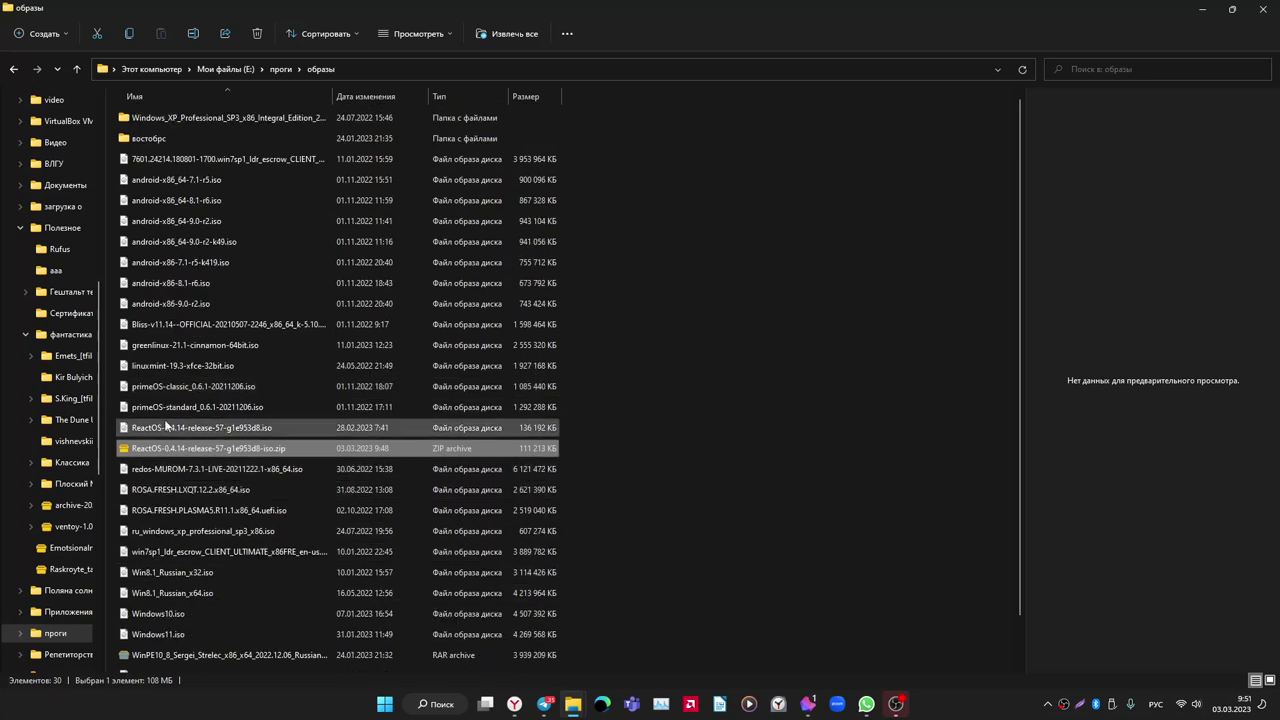
{"action": "left_click", "coordinate": [166, 427]}
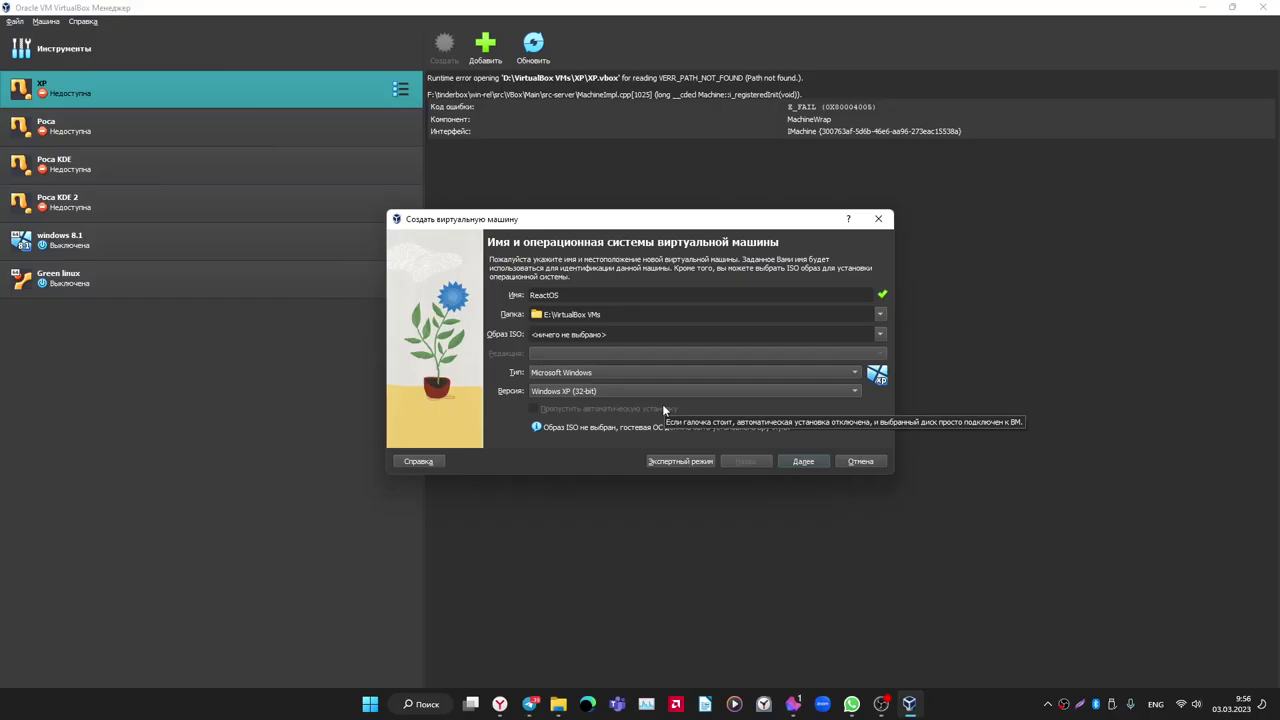
Accept the new ReactOS machine's name and system type, and give it 4096 MB of memory and 4 processors.
{"action": "left_click", "coordinate": [806, 462]}
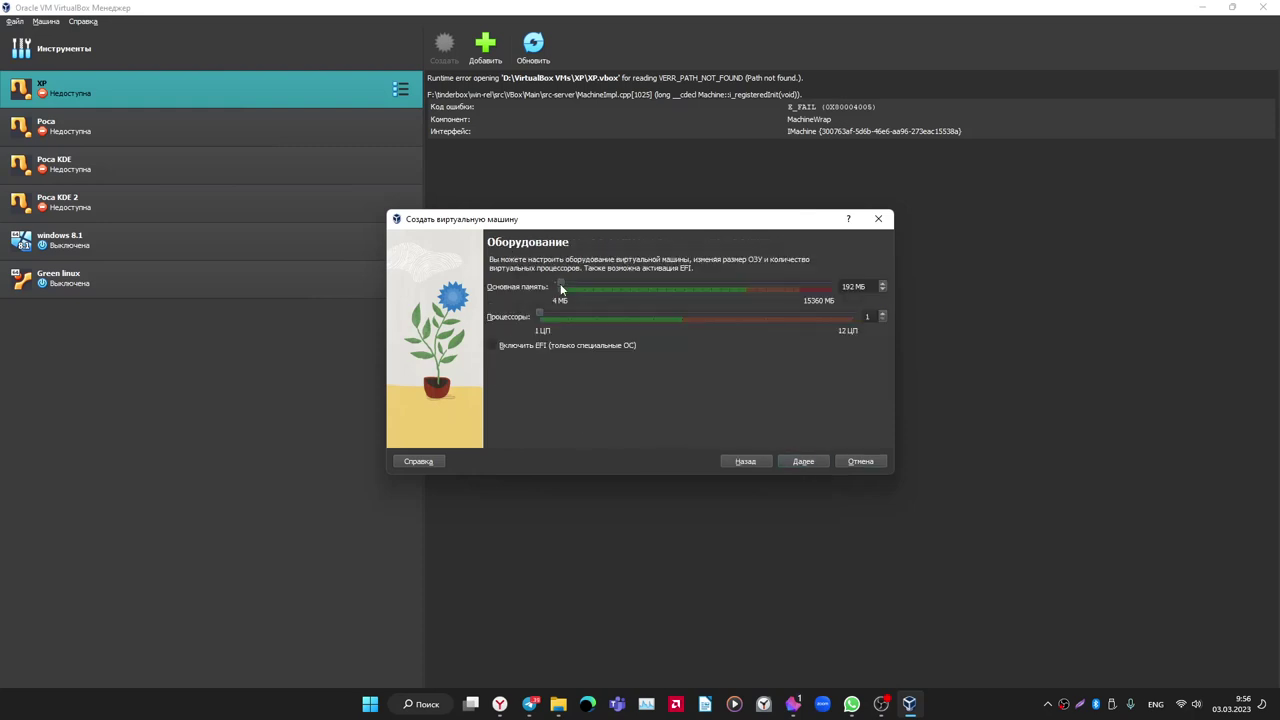
{"action": "left_click_drag", "start_coordinate": [558, 287], "coordinate": [593, 287]}
{"action": "mouse_move", "coordinate": [634, 281]}
{"action": "left_mouse_down"}
{"action": "mouse_move", "coordinate": [672, 280]}
{"action": "mouse_move", "coordinate": [643, 284]}
{"action": "left_mouse_up"}
{"action": "left_click", "coordinate": [819, 466]}
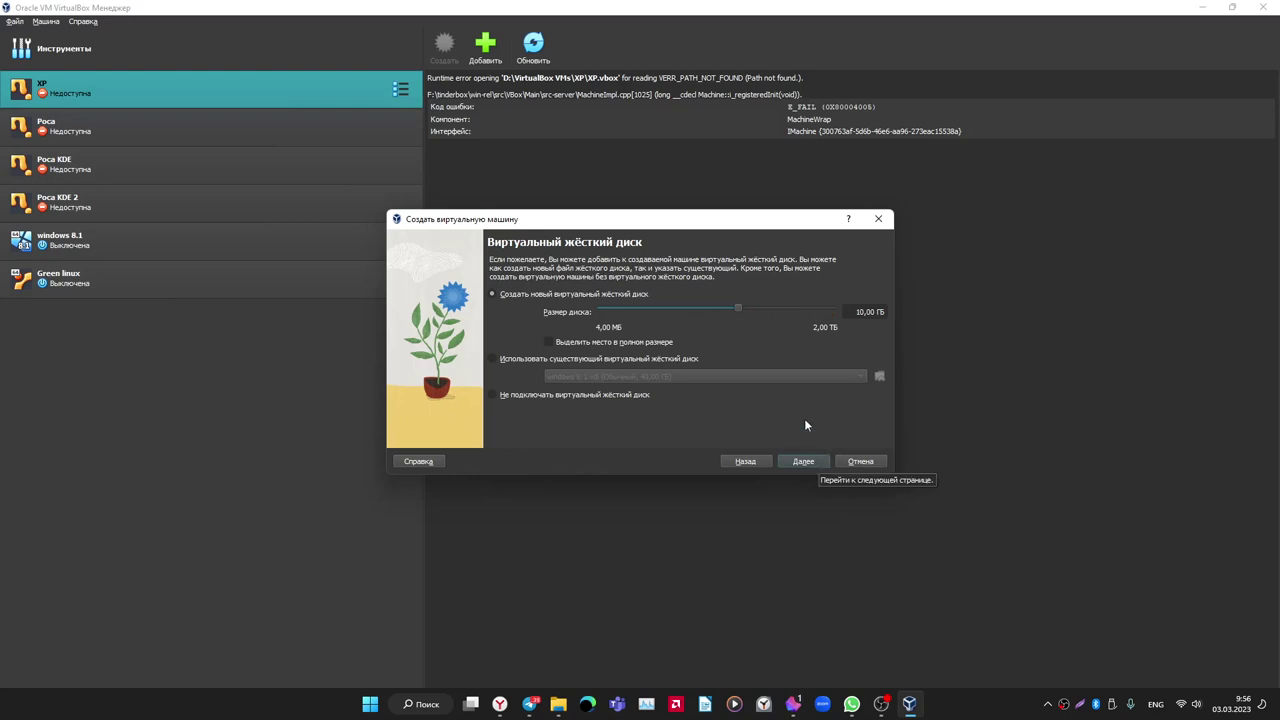
Set the new virtual hard disk's size to 8.23 GB and finish creating the ReactOS machine.
{"action": "left_click_drag", "start_coordinate": [740, 308], "coordinate": [735, 310]}
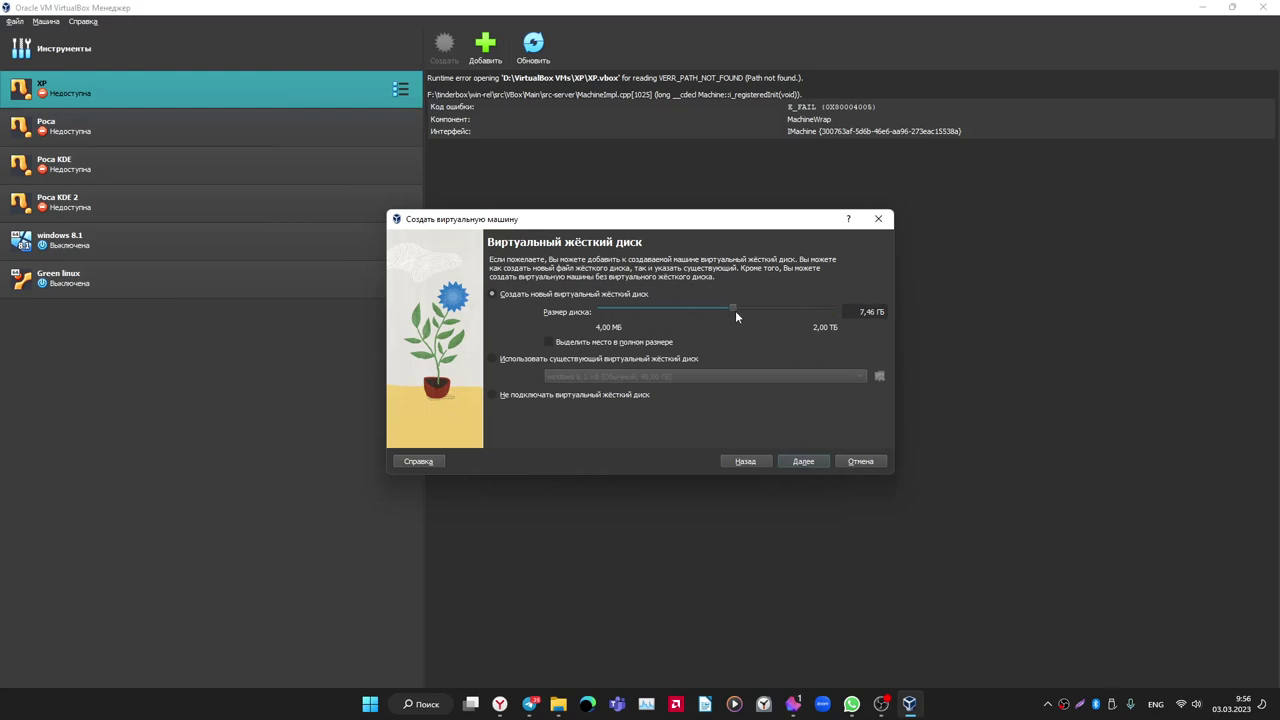
{"action": "left_click", "coordinate": [803, 462]}
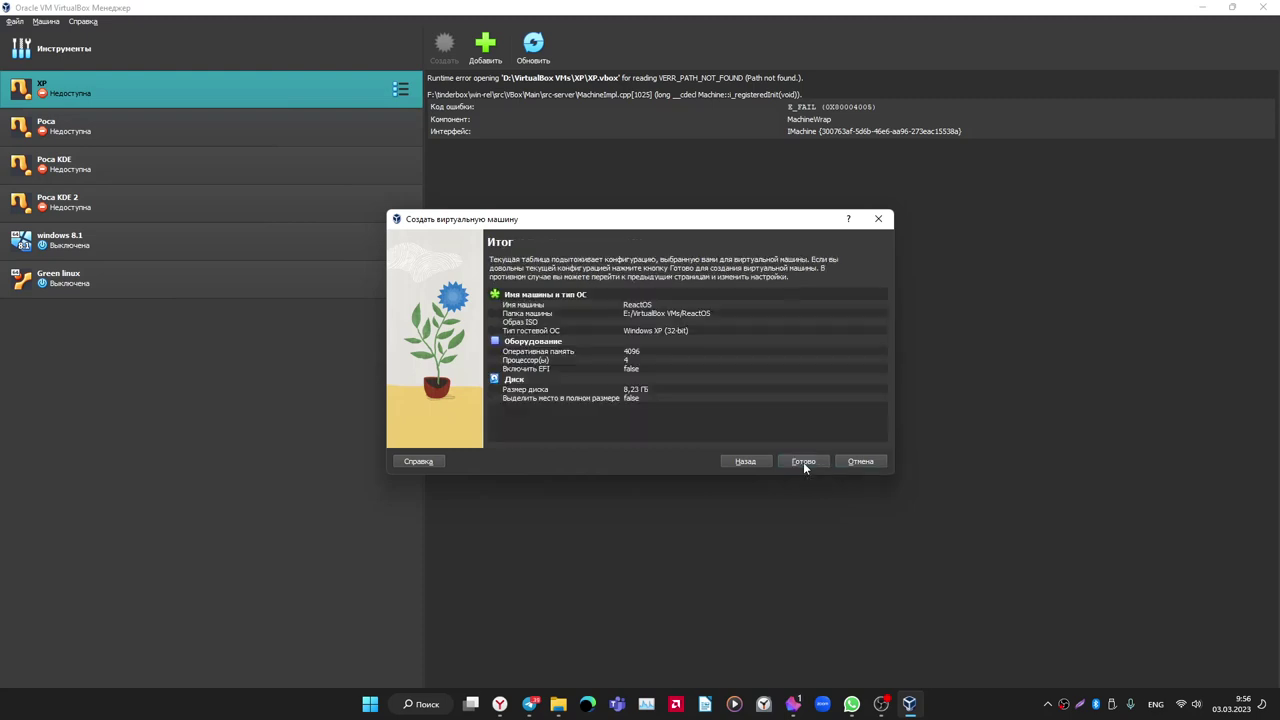
{"action": "left_click", "coordinate": [803, 462]}
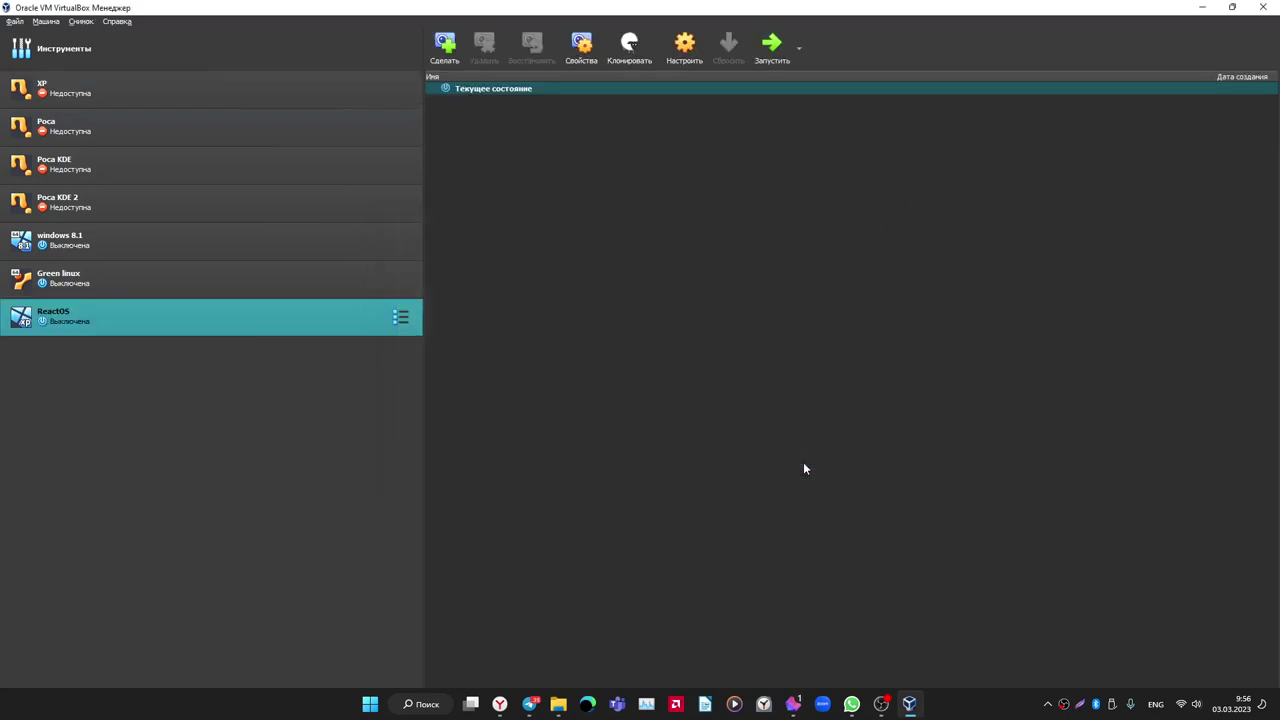
Start the ReactOS virtual machine.
{"action": "left_click", "coordinate": [767, 58]}
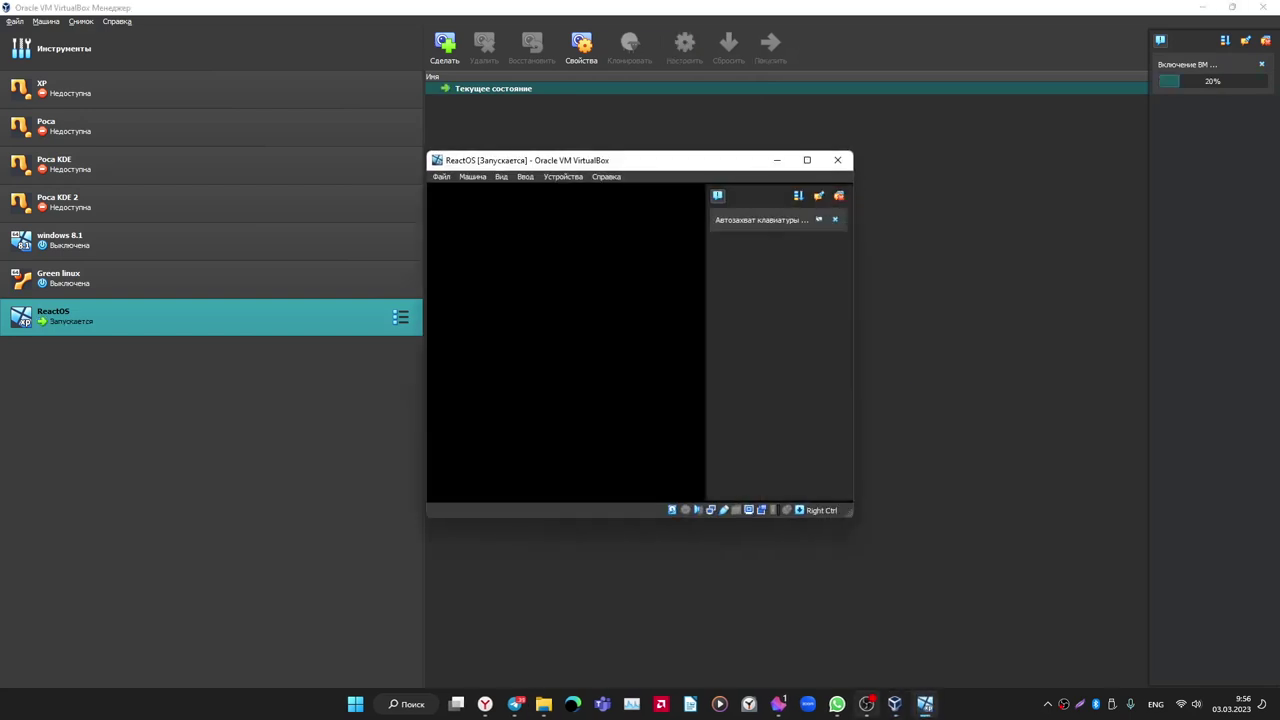
{"action": "left_click", "coordinate": [867, 705]}
{"action": "left_click", "coordinate": [867, 705]}
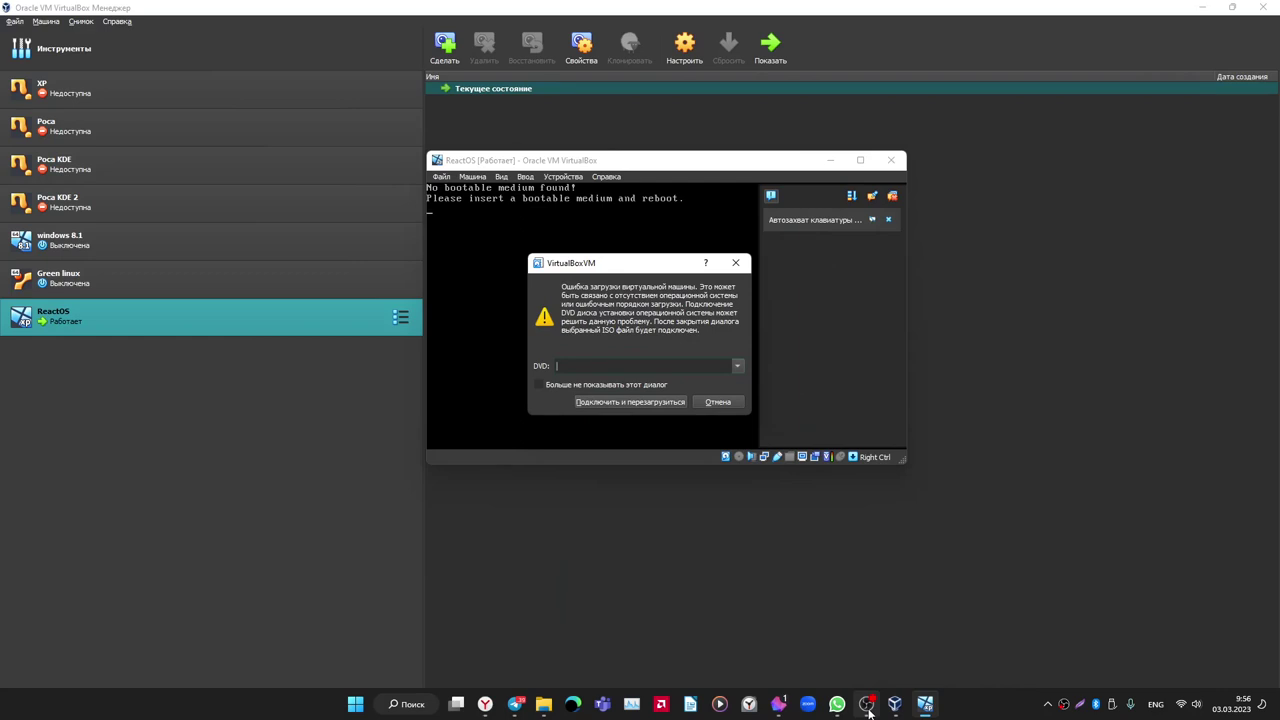
Attach ReactOS-0.4.14-release-57-g1e953d8.iso from the образы folder as the DVD, reboot the virtual machine and maximize its window.
{"action": "left_click", "coordinate": [736, 365]}
{"action": "left_click", "coordinate": [735, 366]}
{"action": "left_click", "coordinate": [736, 368]}
{"action": "left_click", "coordinate": [708, 386]}
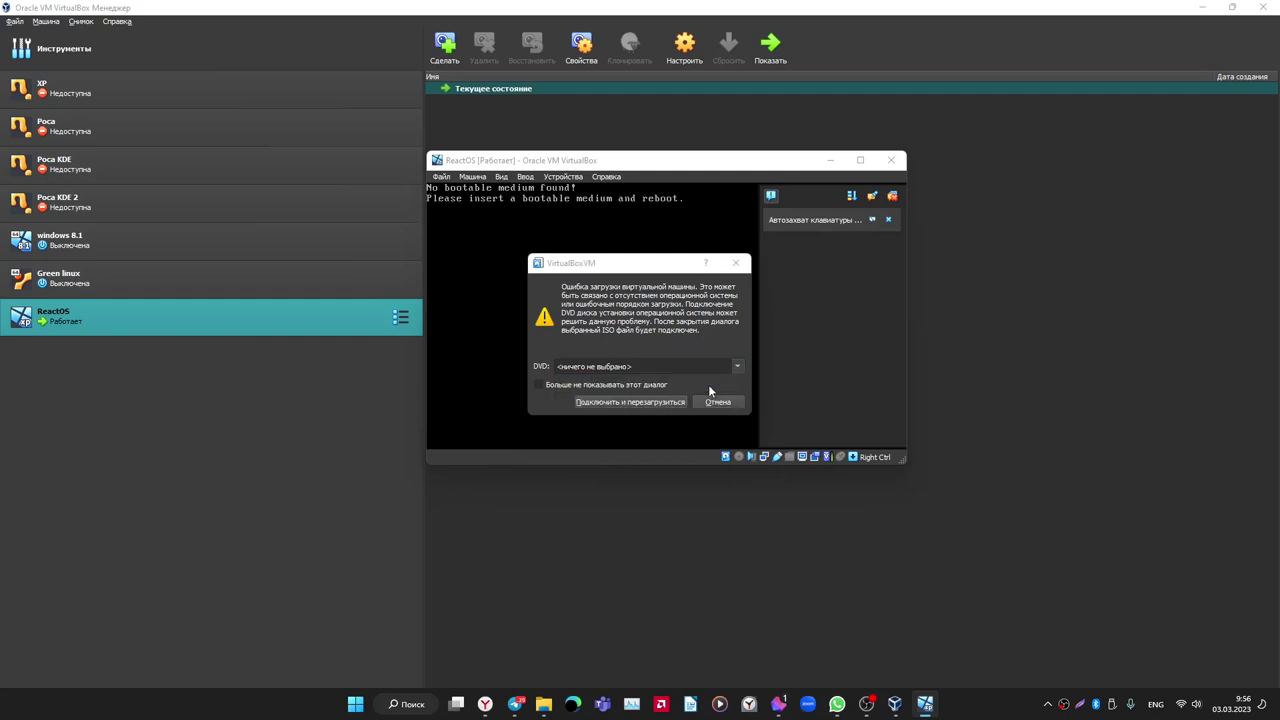
{"action": "scroll", "coordinate": [741, 460], "scroll_direction": "down", "scroll_amount": 5}
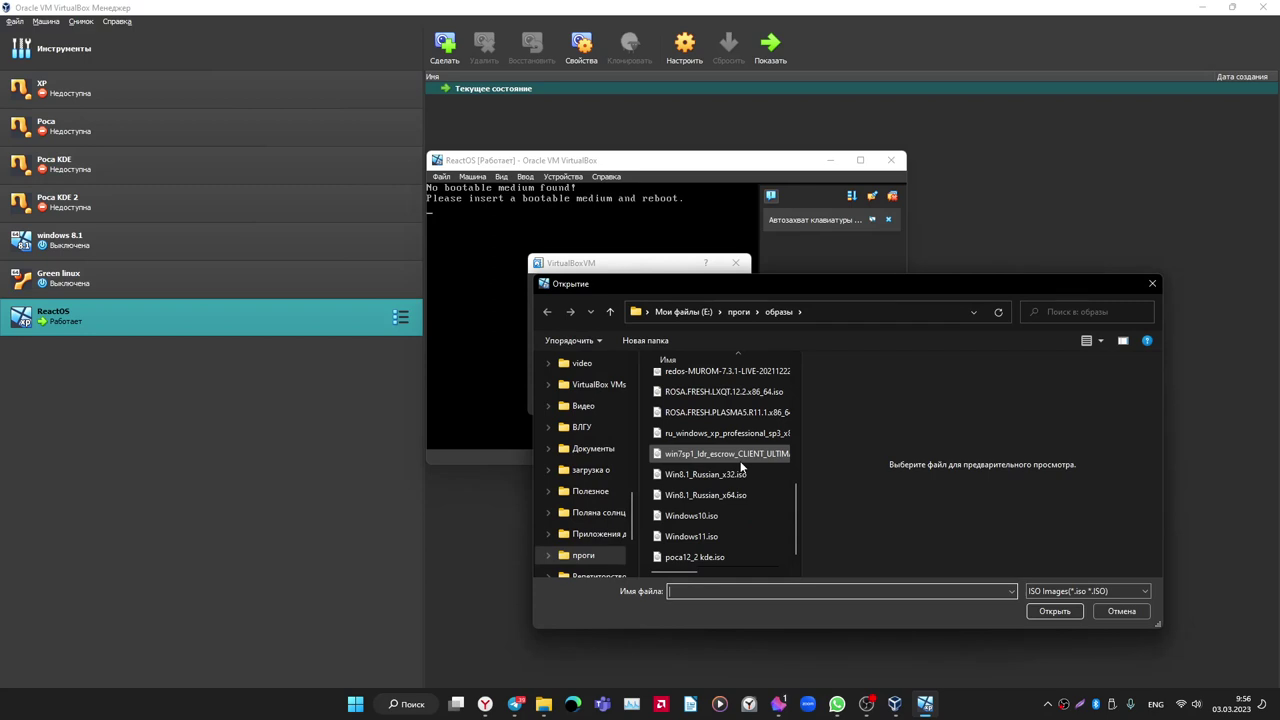
{"action": "scroll", "coordinate": [741, 466], "scroll_direction": "up", "scroll_amount": 1}
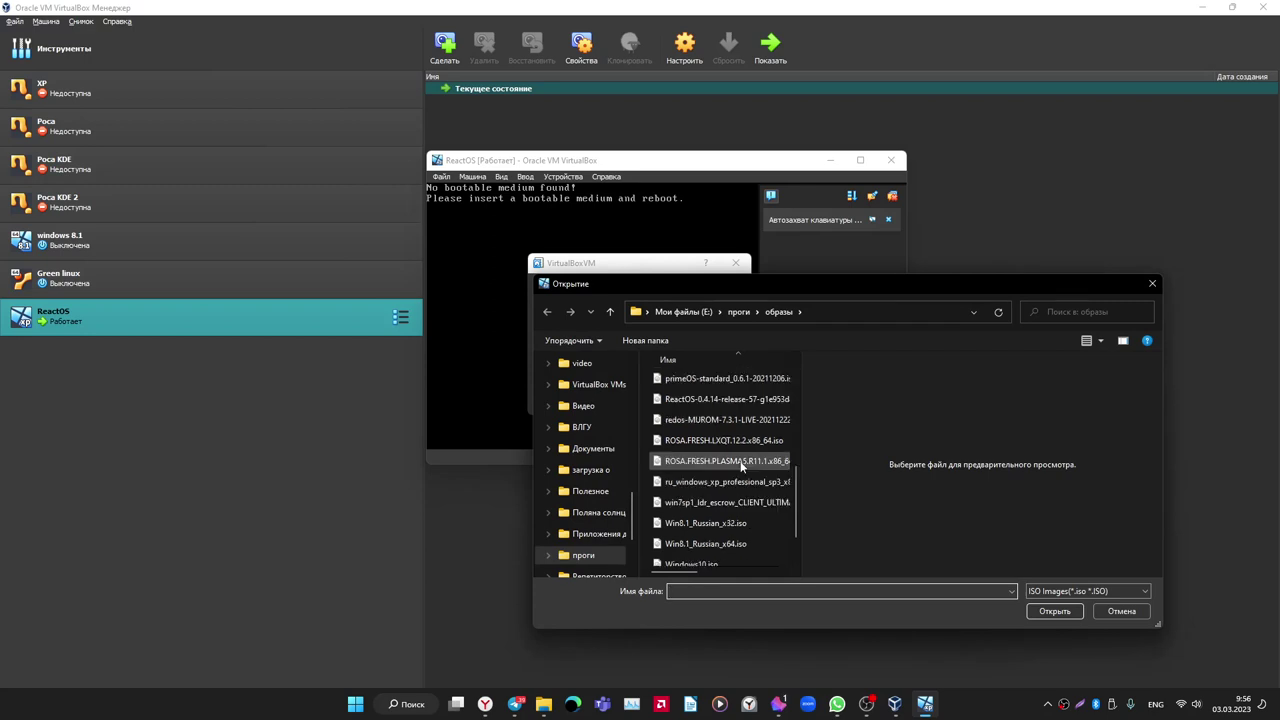
{"action": "left_click", "coordinate": [740, 404]}
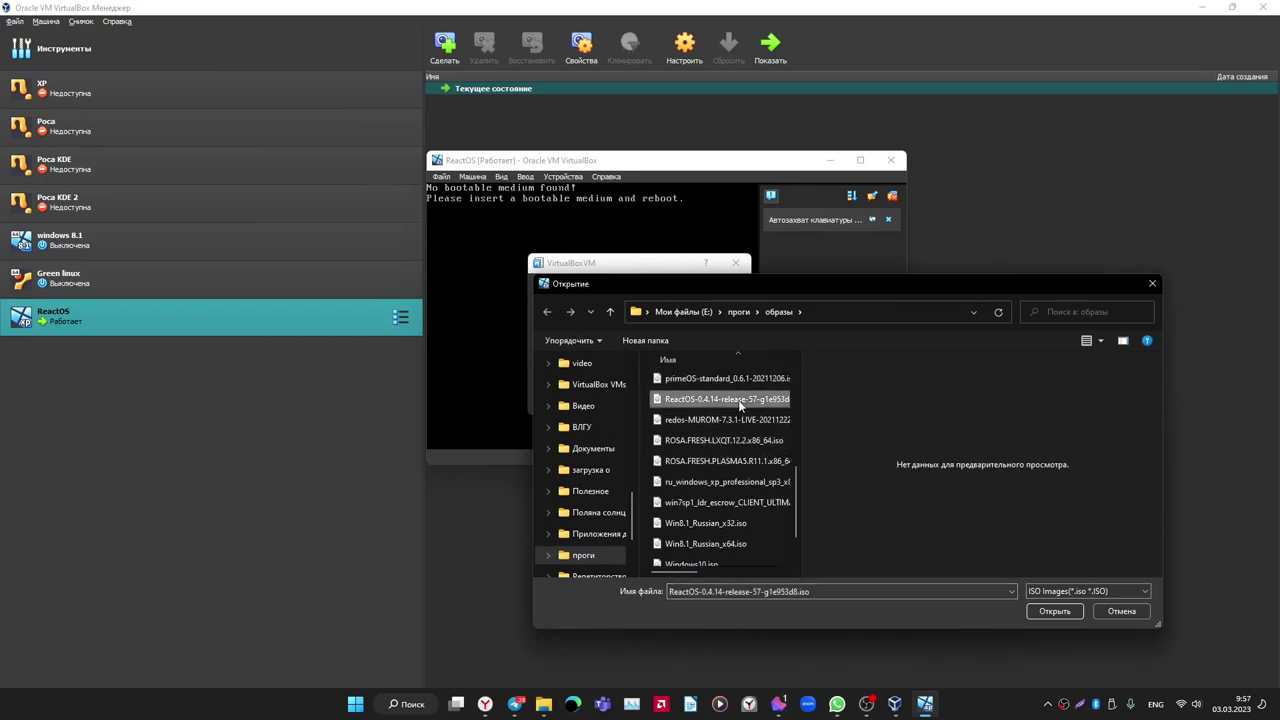
{"action": "left_click", "coordinate": [1056, 611]}
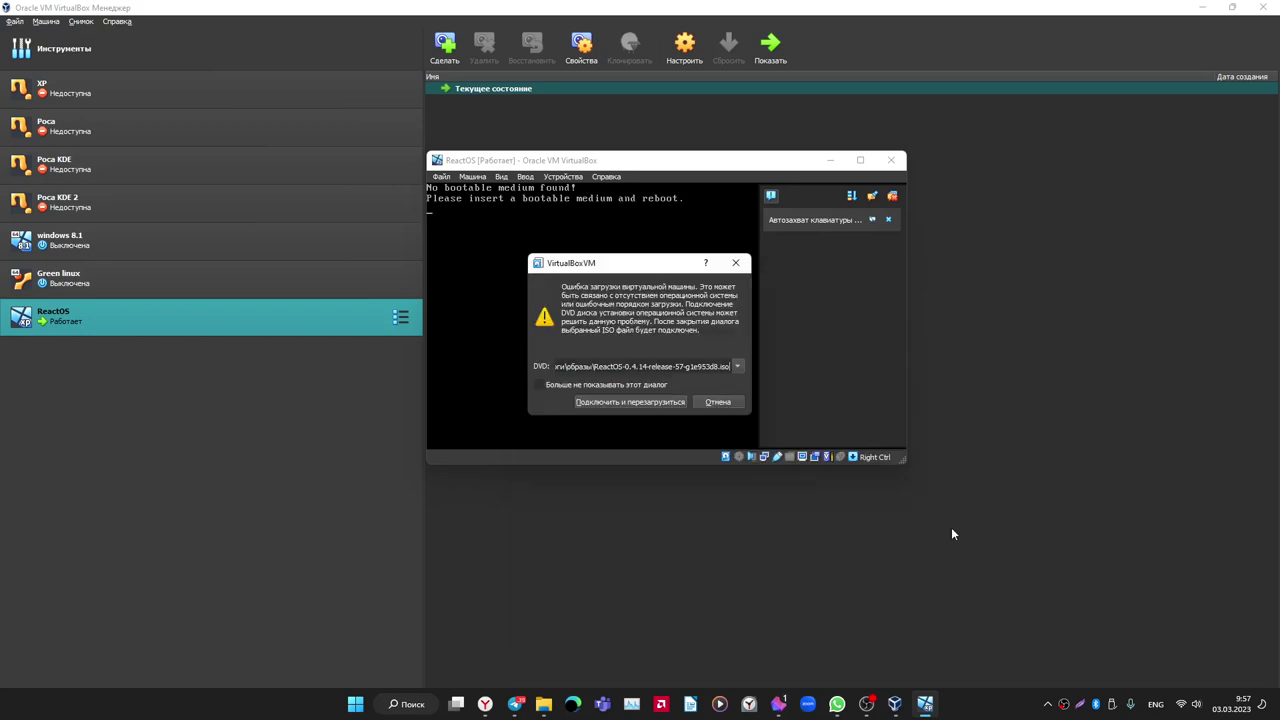
{"action": "left_click", "coordinate": [662, 404]}
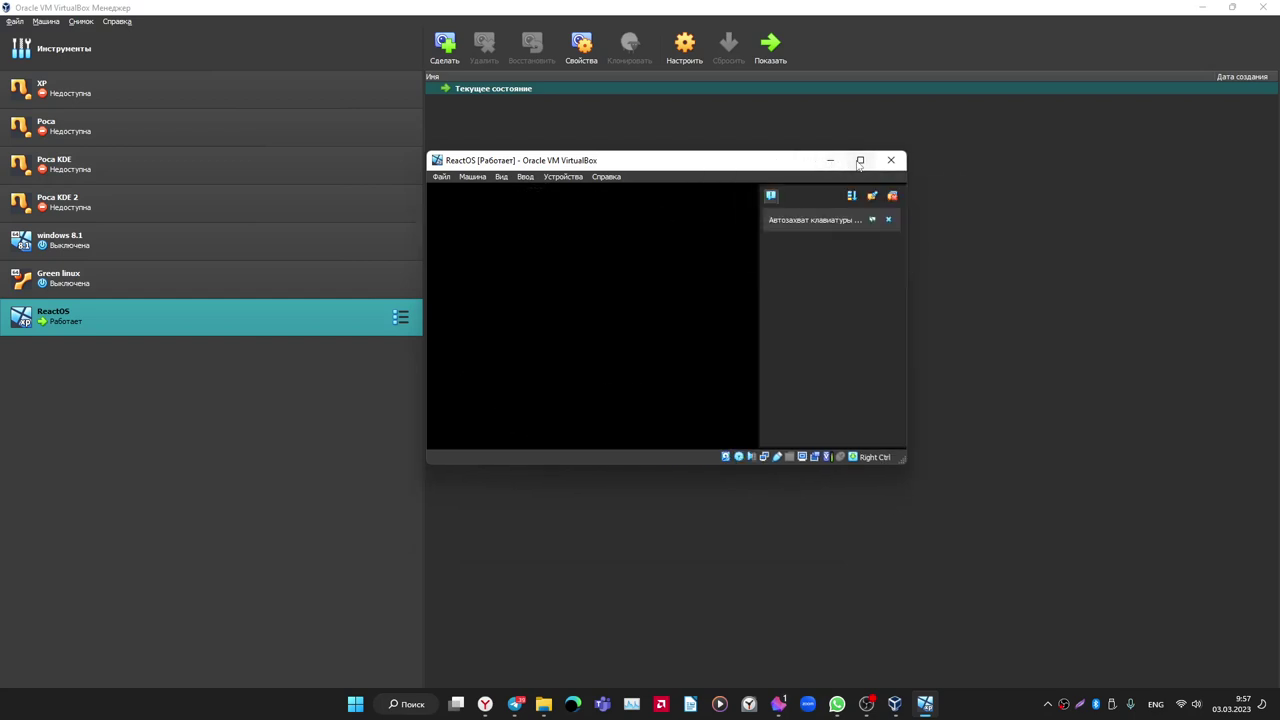
{"action": "left_click", "coordinate": [859, 161]}
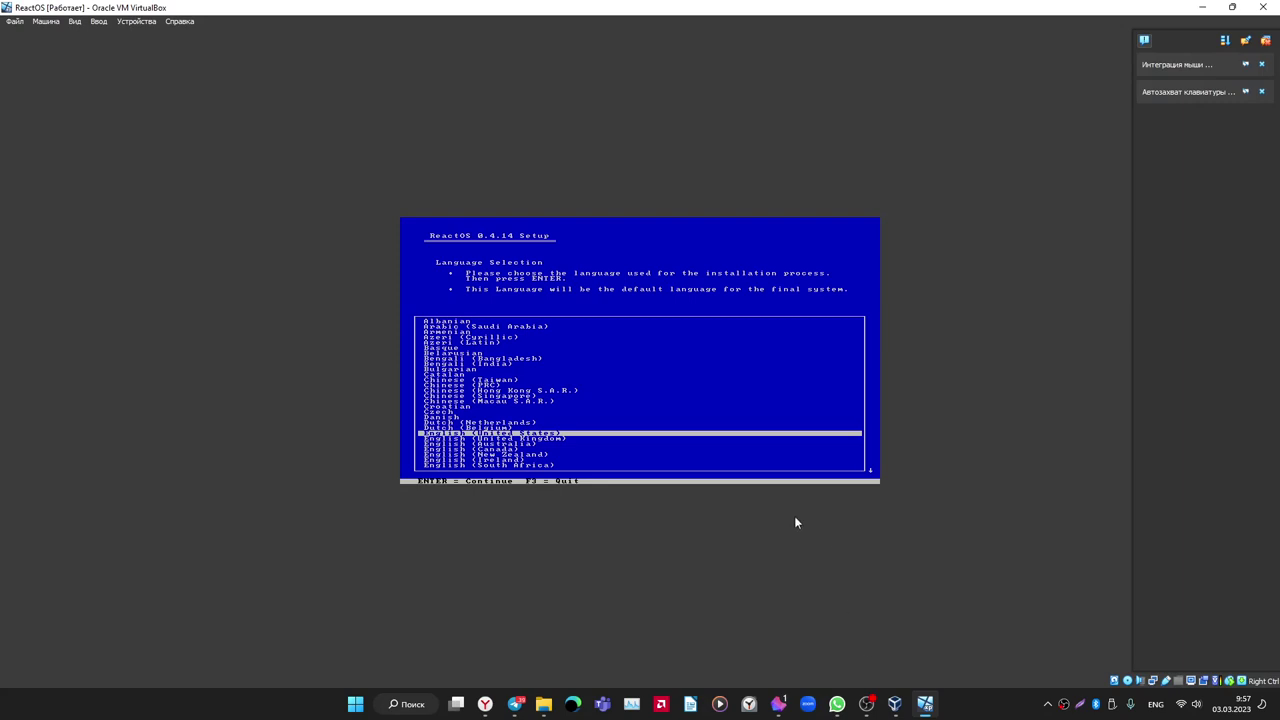
Choose Russian as the language for the ReactOS installation and the final system.
{"action": "key", "text": "Down"}
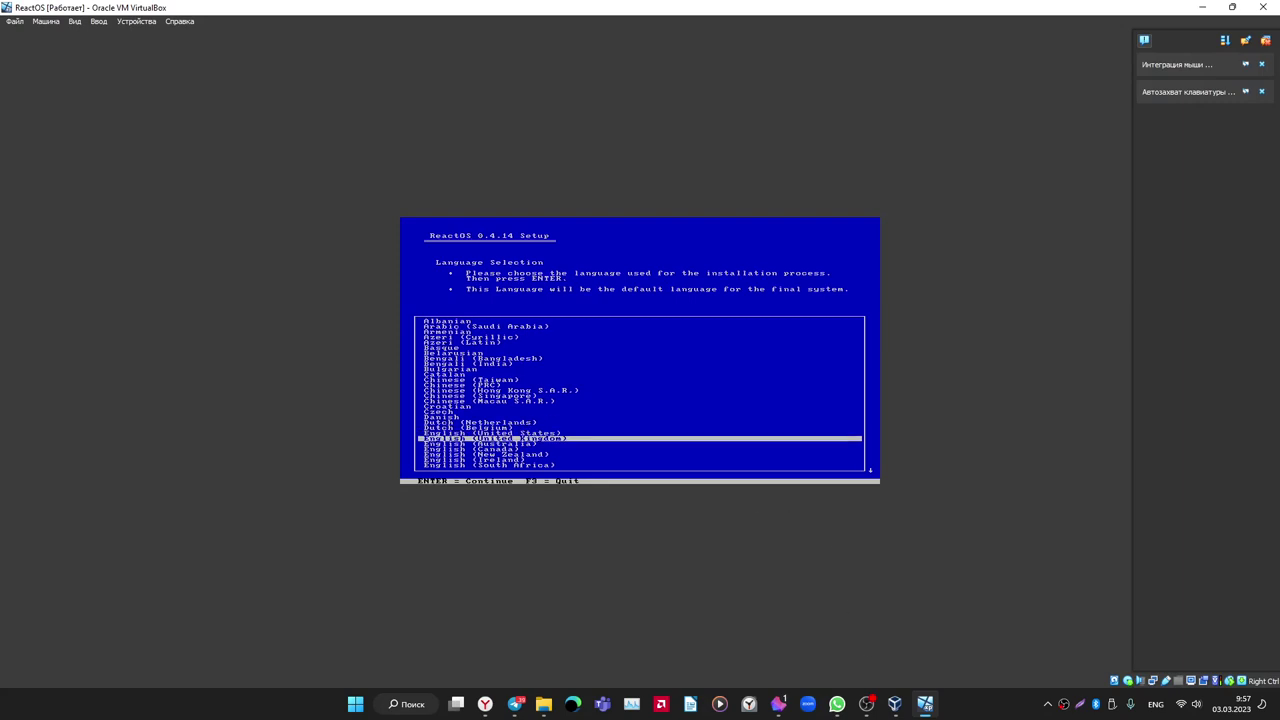
{"action": "key", "text": "Down"}
{"action": "key", "text": "Down"}
{"action": "key", "text": "Down"}
{"action": "key", "text": "Down"}
{"action": "key", "text": "Down"}
{"action": "key", "text": "Down"}
{"action": "key", "text": "Down"}
{"action": "key", "text": "Down"}
{"action": "key", "text": "Down"}
{"action": "key", "text": "Down"}
{"action": "key", "text": "Down"}
{"action": "key", "text": "Down"}
{"action": "key", "text": "Down"}
{"action": "key", "text": "Down"}
{"action": "key", "text": "Down"}
{"action": "key", "text": "Down"}
{"action": "key", "text": "Down"}
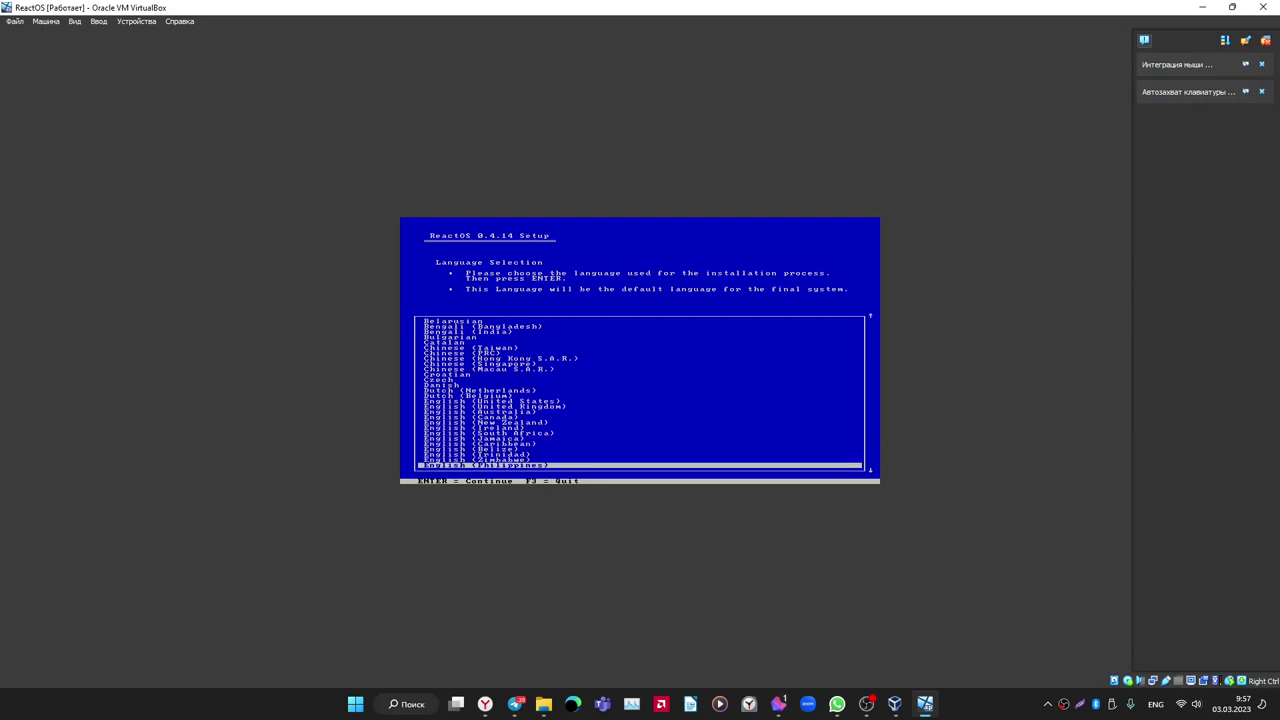
{"action": "key", "text": "Down"}
{"action": "key", "text": "Down"}
{"action": "key", "text": "Down"}
{"action": "key", "text": "Down"}
{"action": "key", "text": "Down"}
{"action": "key", "text": "Down"}
{"action": "key", "text": "Down"}
{"action": "key", "text": "Down"}
{"action": "key", "text": "Down"}
{"action": "key", "text": "Down"}
{"action": "key", "text": "Down"}
{"action": "key", "text": "Down"}
{"action": "key", "text": "Down"}
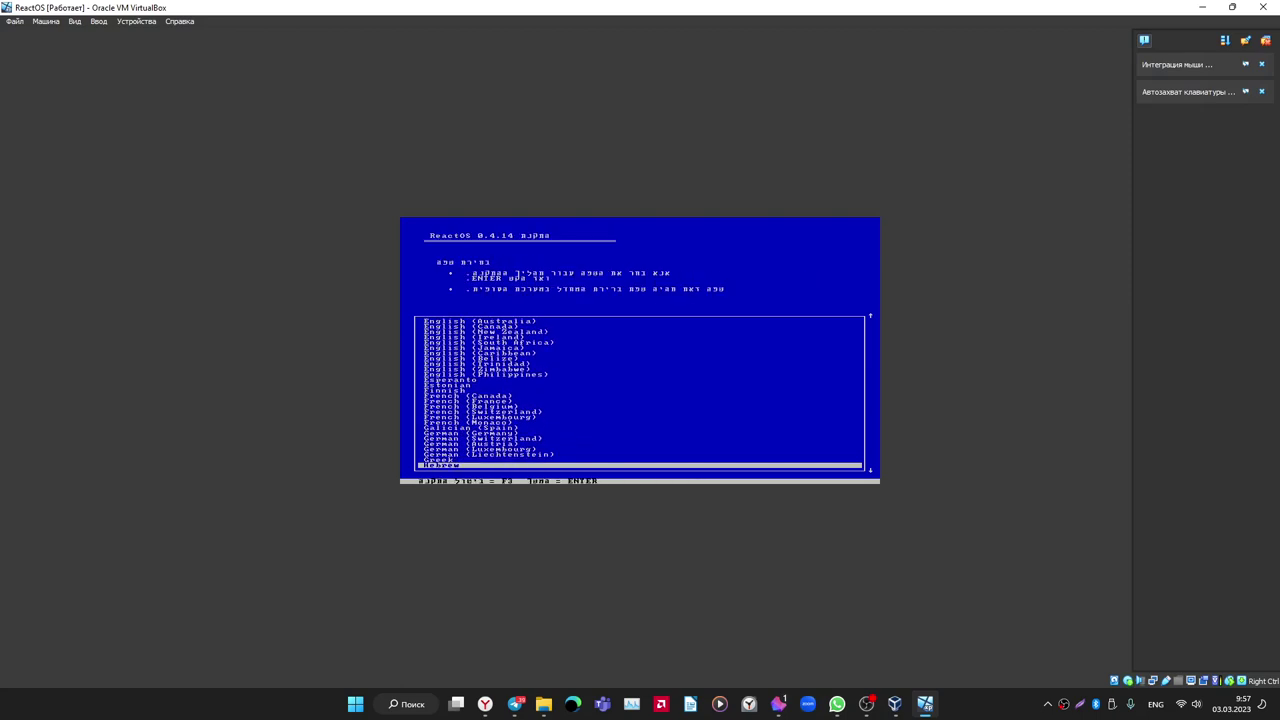
{"action": "key", "text": "Down"}
{"action": "key", "text": "Down"}
{"action": "key", "text": "Down"}
{"action": "key", "text": "Down"}
{"action": "key", "text": "Down"}
{"action": "key", "text": "Down"}
{"action": "key", "text": "Down"}
{"action": "key", "text": "Down"}
{"action": "key", "text": "Down"}
{"action": "key", "text": "Down"}
{"action": "key", "text": "Down"}
{"action": "key", "text": "Down"}
{"action": "key", "text": "Down"}
{"action": "key", "text": "Down"}
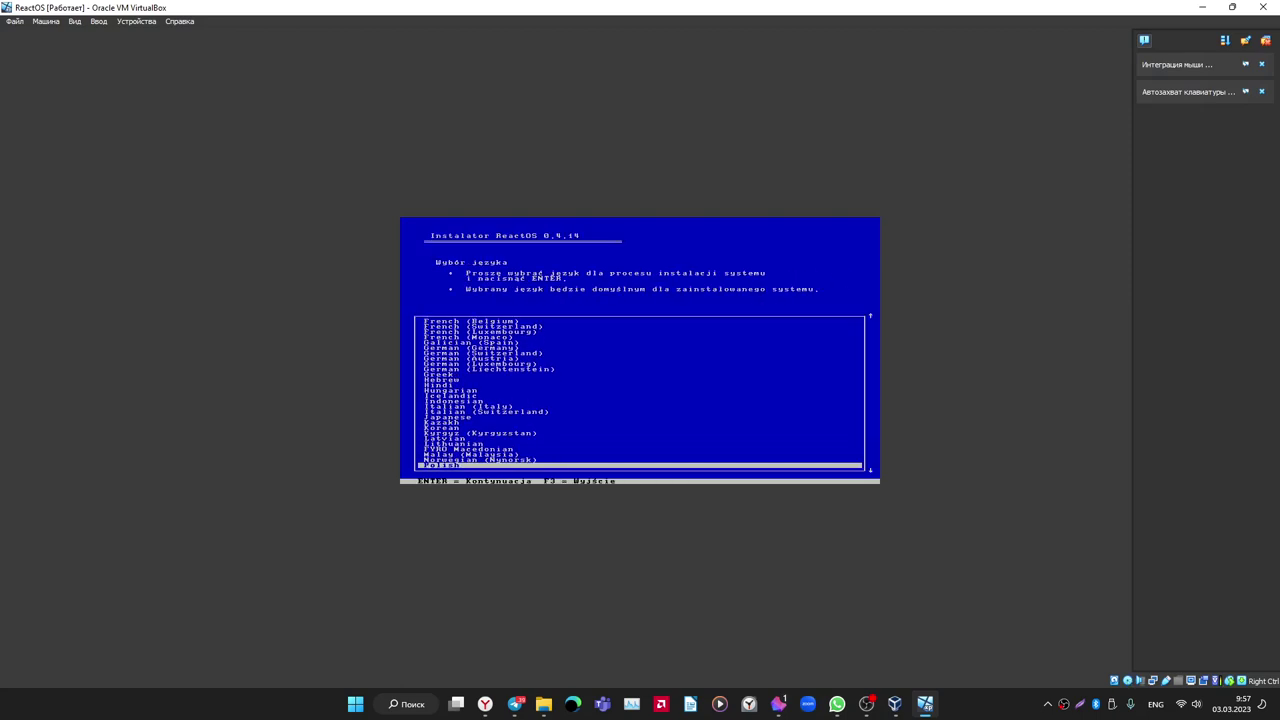
{"action": "key", "text": "Down"}
{"action": "key", "text": "Down"}
{"action": "key", "text": "Down"}
{"action": "key", "text": "Down"}
{"action": "key", "text": "Down"}
{"action": "key", "text": "Down"}
{"action": "key", "text": "Down"}
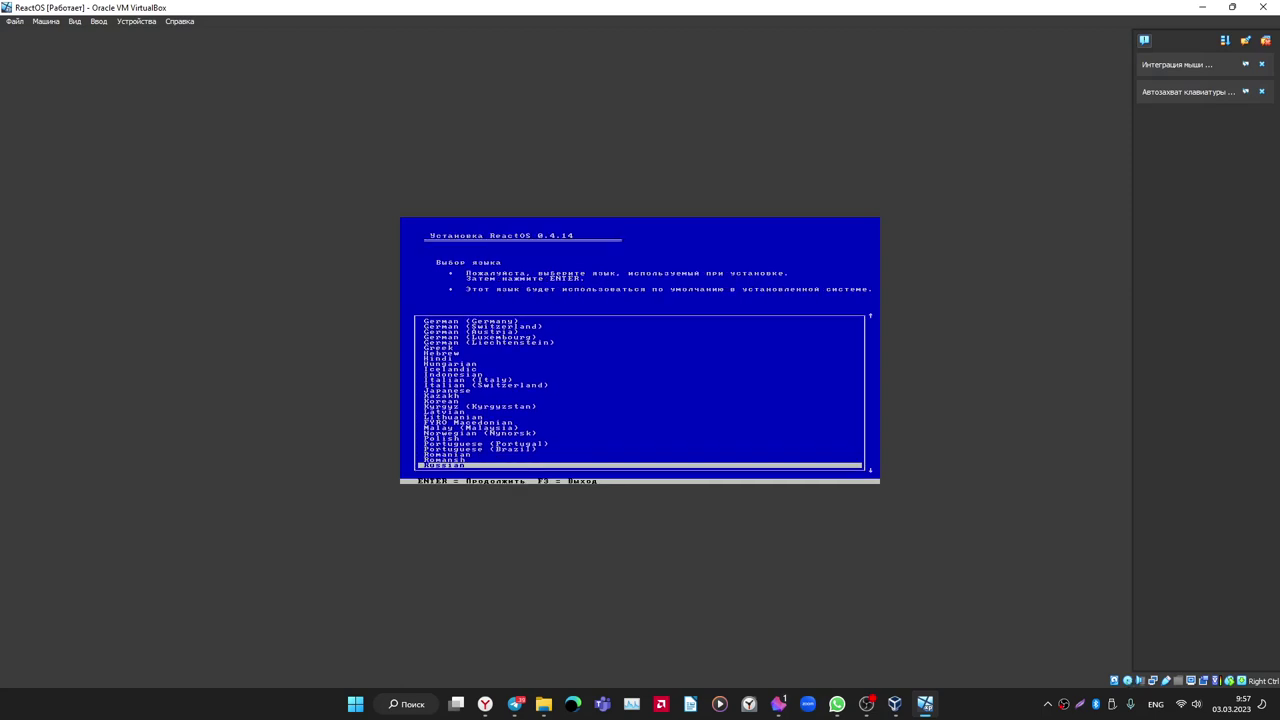
{"action": "key", "text": "Up"}
{"action": "key", "text": "Up"}
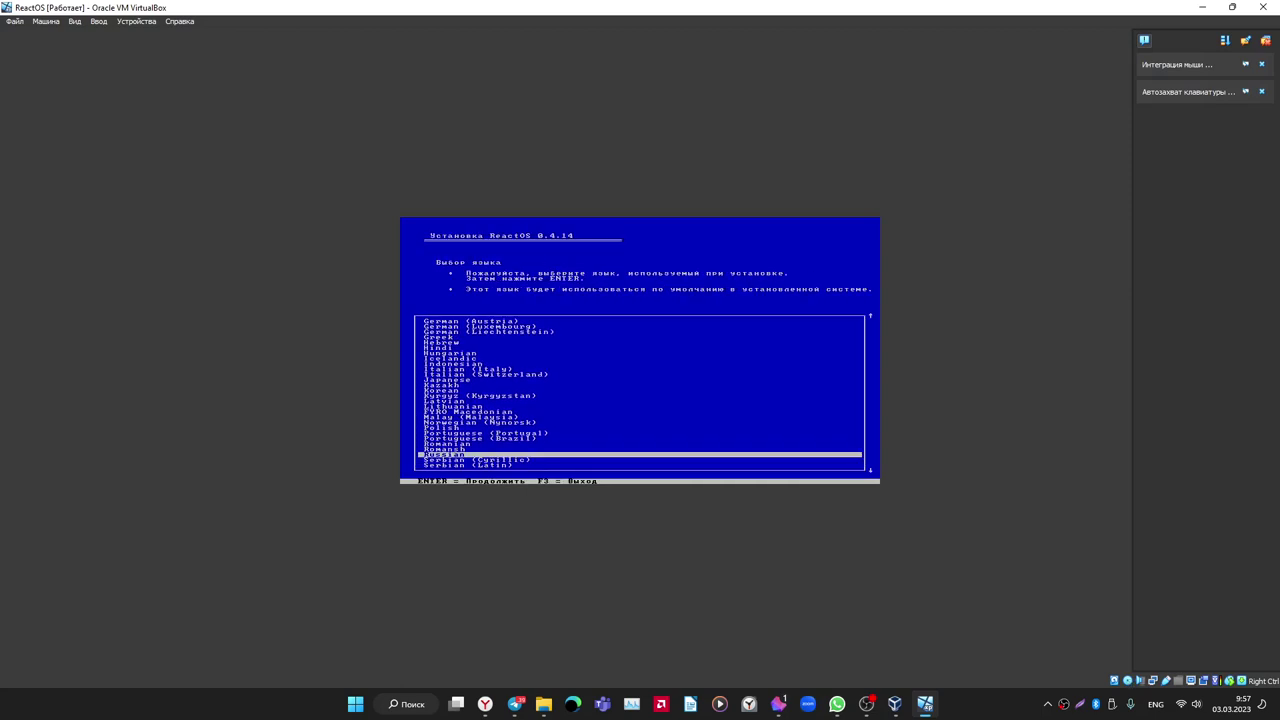
{"action": "key", "text": "Return"}
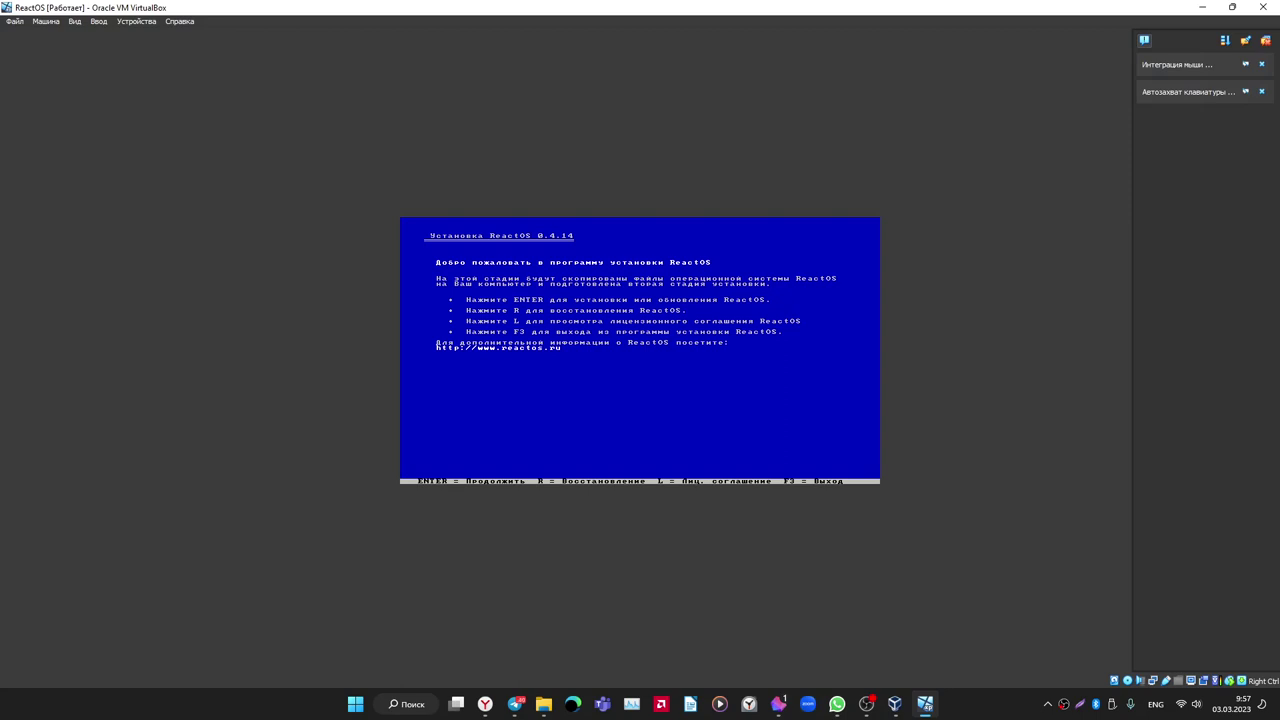
Begin installing ReactOS from the setup welcome screen and accept the listed device parameters.
{"action": "key", "text": "Return"}
{"action": "key", "text": "Return"}
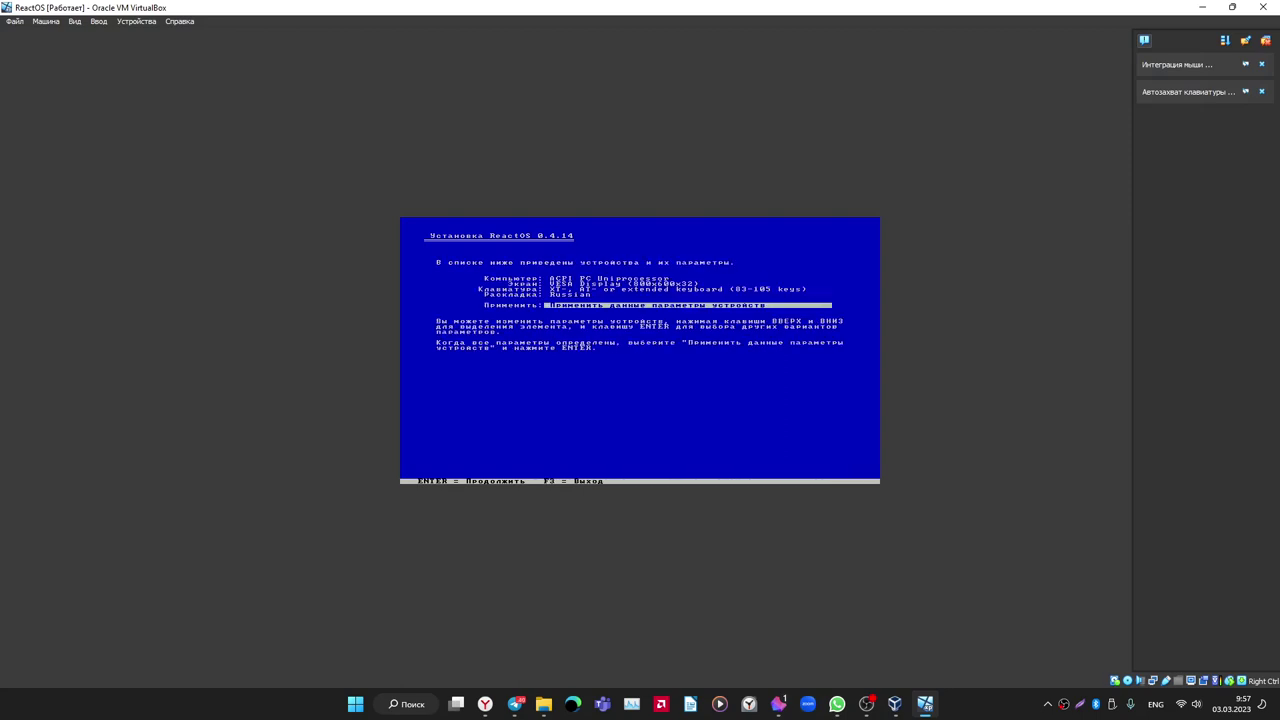
{"action": "key", "text": "Return"}
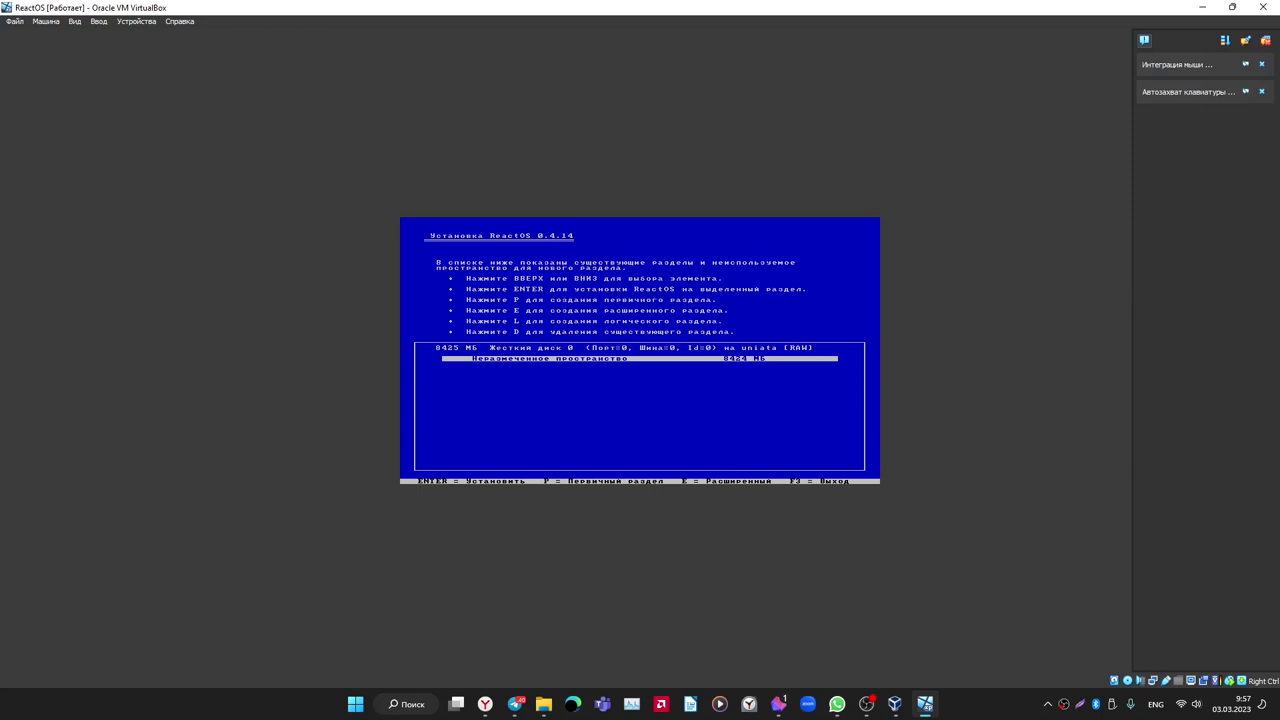
Install ReactOS on the unallocated space of hard disk 0 and format the new partition as FAT with the quick option.
{"action": "key", "text": "Return"}
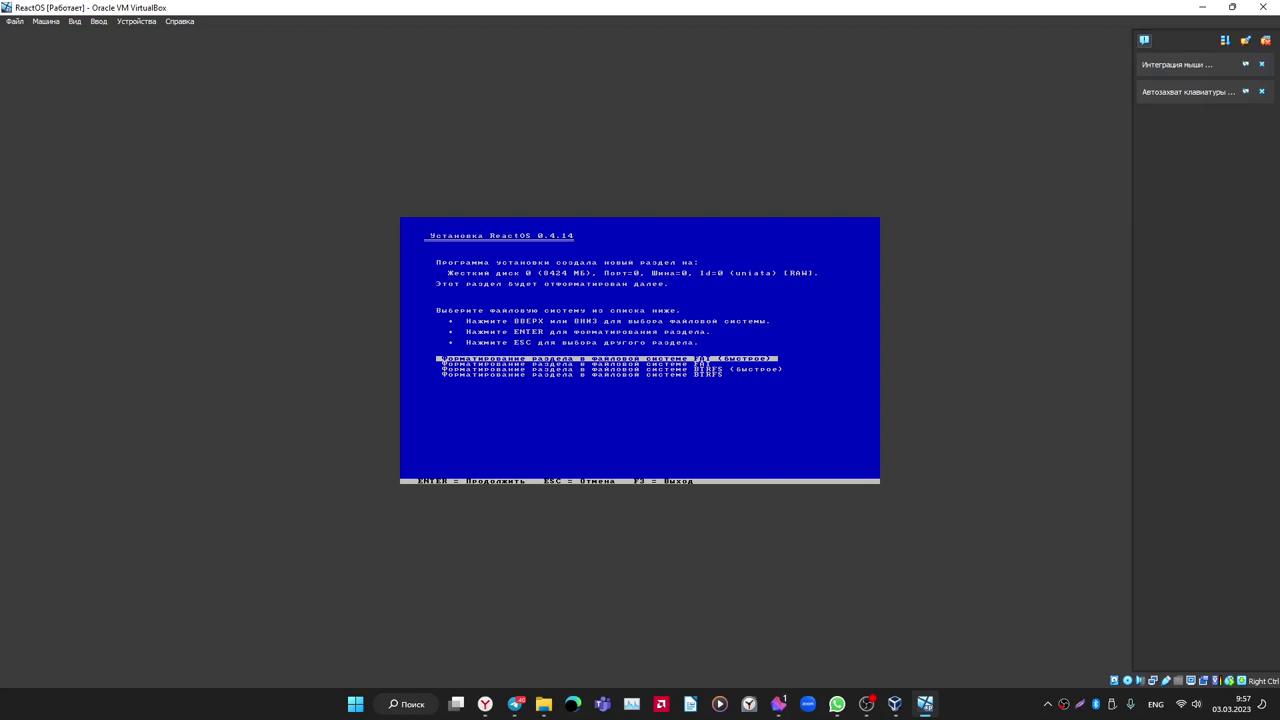
{"action": "key", "text": "Return"}
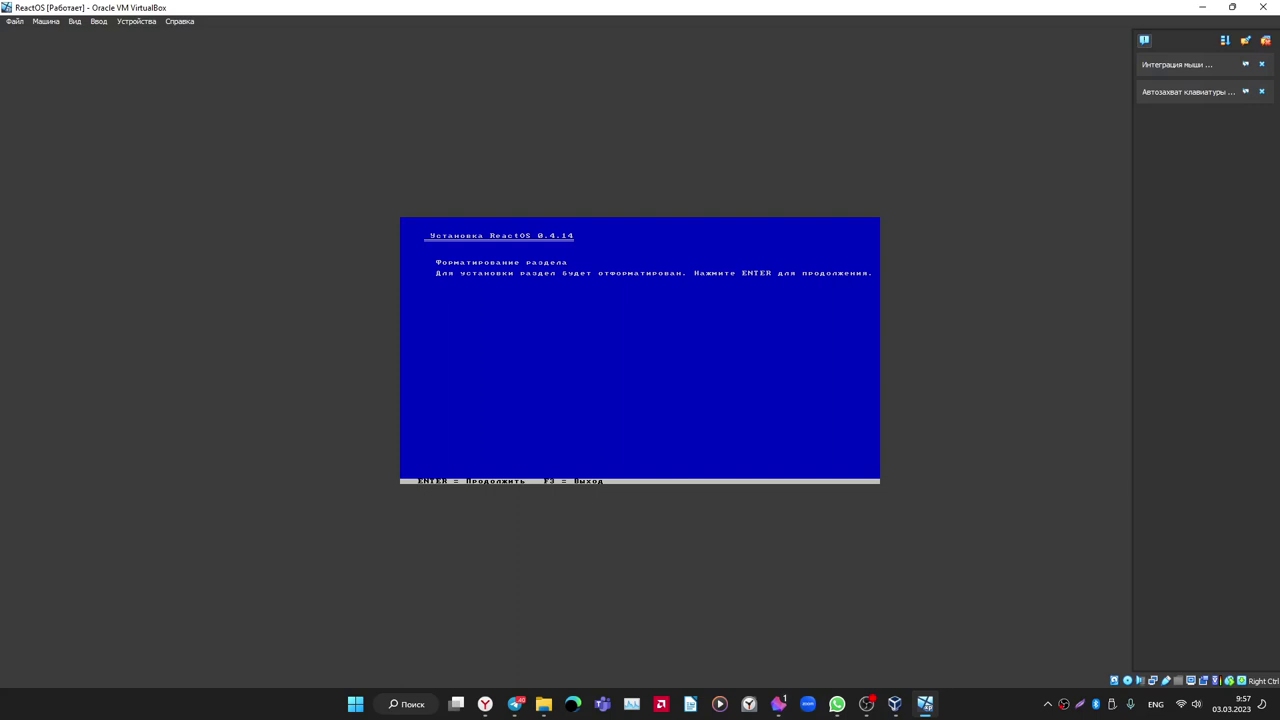
{"action": "key", "text": "Return"}
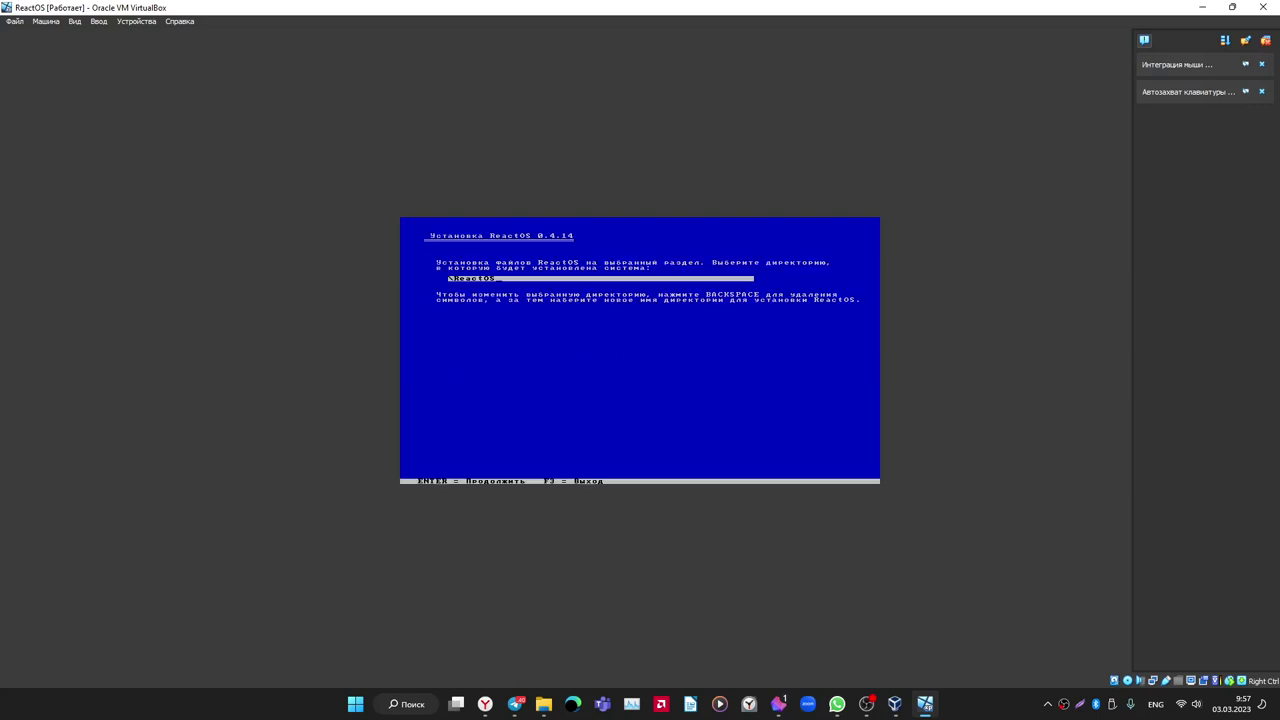
Accept \ReactOS as the installation directory and install the bootloader to the hard disk's MBR and VBR.
{"action": "key", "text": "Return"}
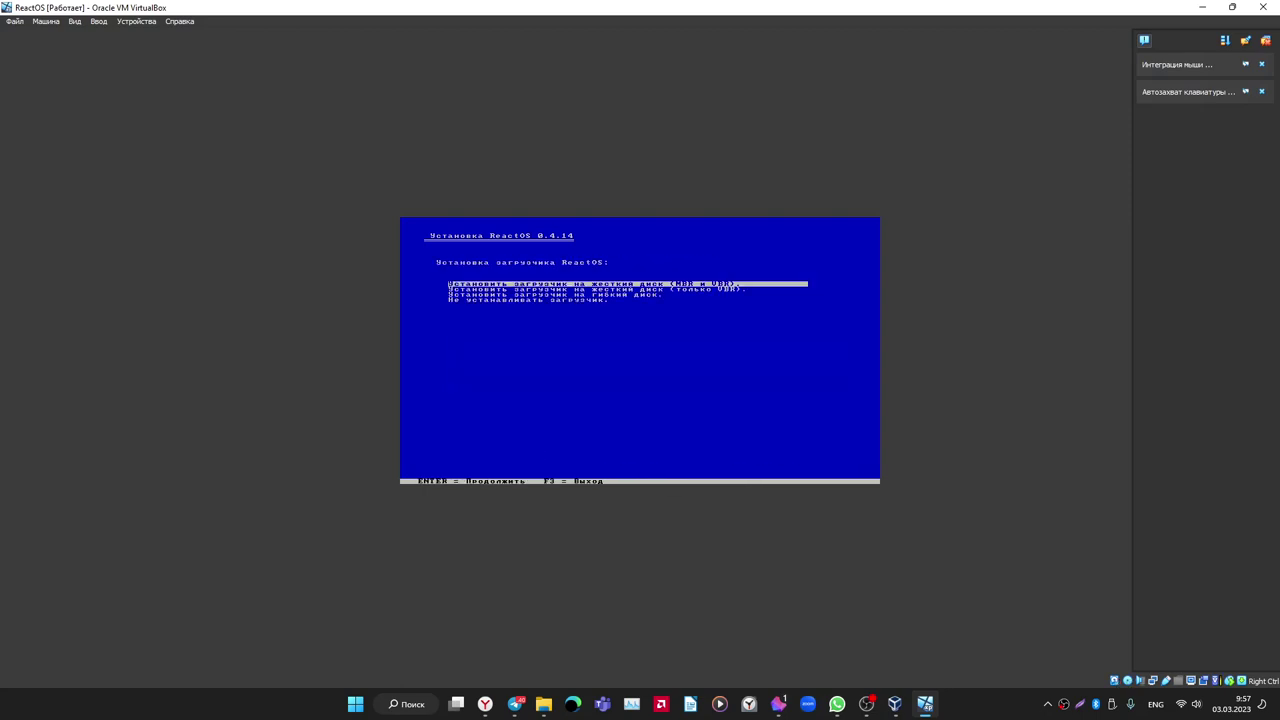
{"action": "key", "text": "Return"}
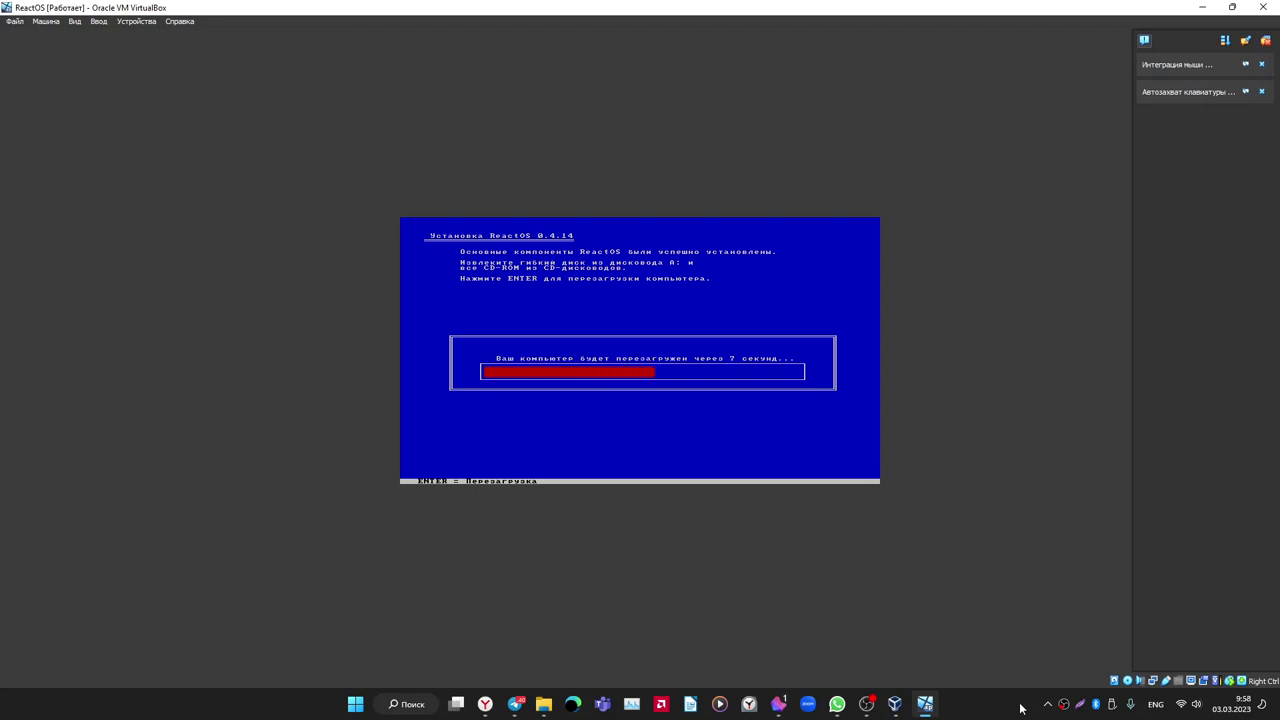
{"action": "left_click", "coordinate": [866, 705]}
{"action": "left_click", "coordinate": [866, 705]}
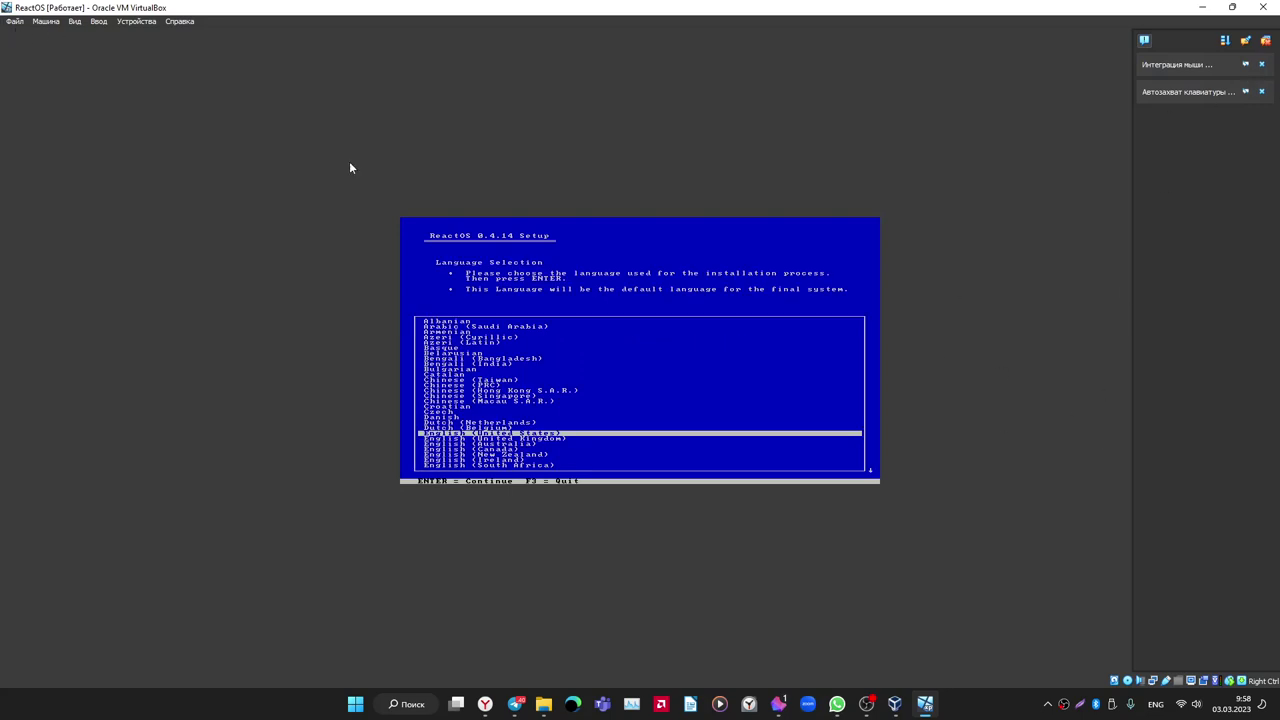
{"action": "left_click", "coordinate": [14, 21]}
{"action": "left_click", "coordinate": [14, 21]}
{"action": "left_click", "coordinate": [45, 21]}
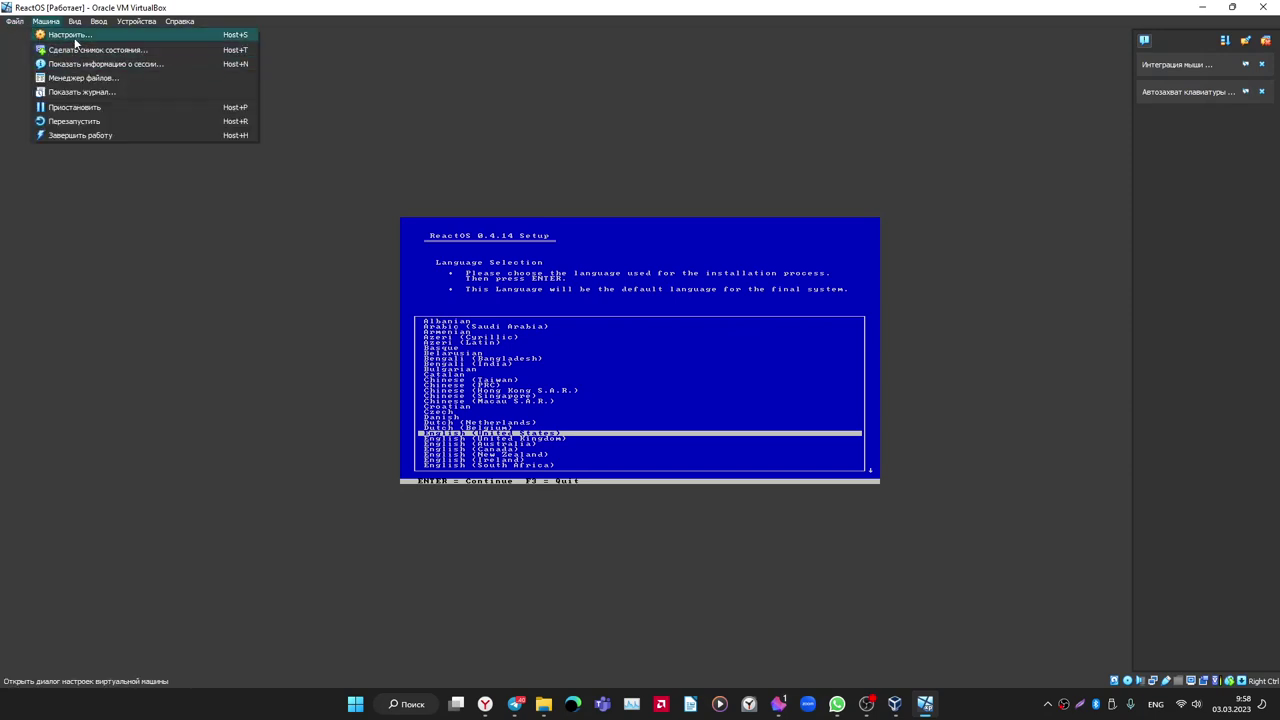
{"action": "left_click", "coordinate": [70, 35]}
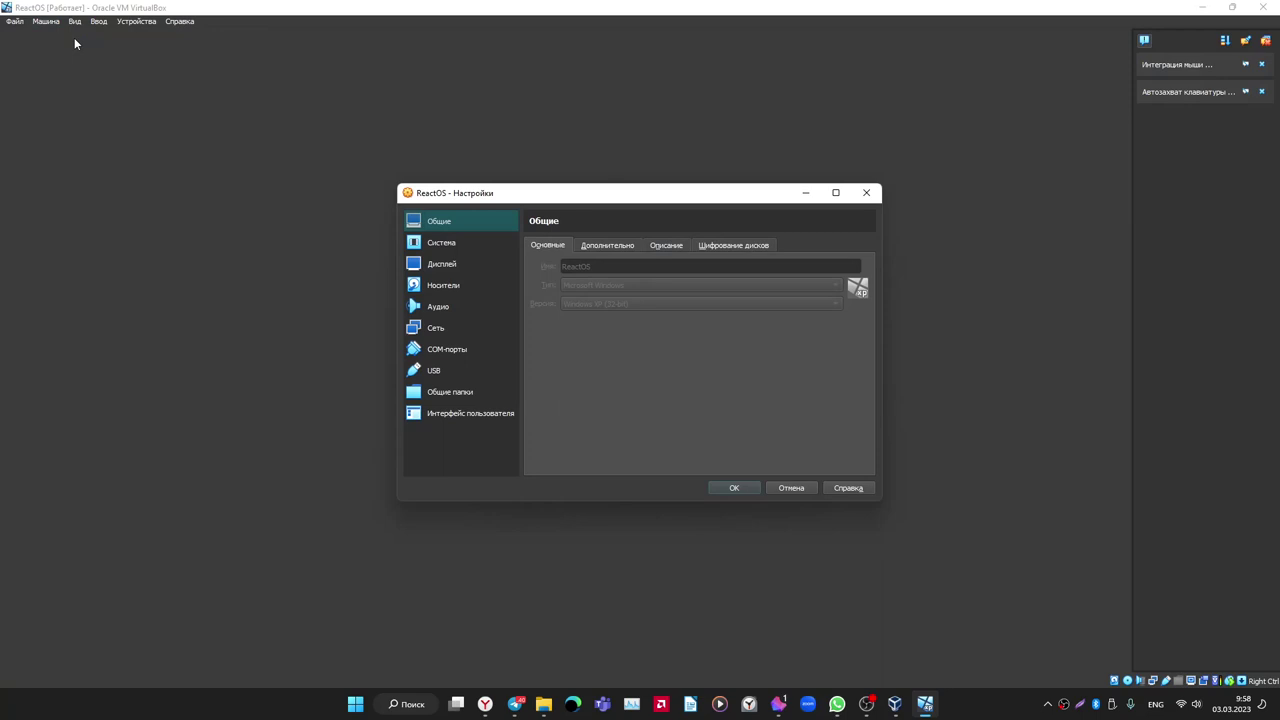
{"action": "left_click", "coordinate": [452, 243]}
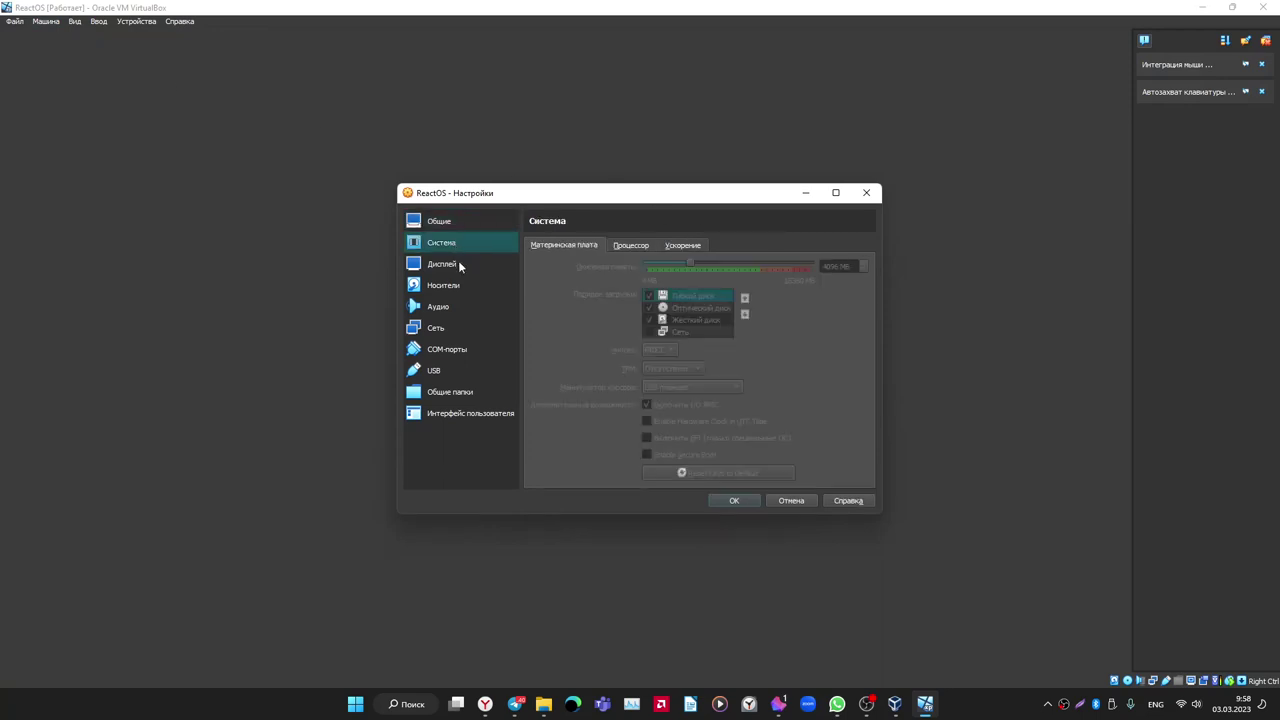
{"action": "left_click", "coordinate": [866, 192]}
Power off the ReactOS virtual machine and start it again.
{"action": "left_click", "coordinate": [1260, 7]}
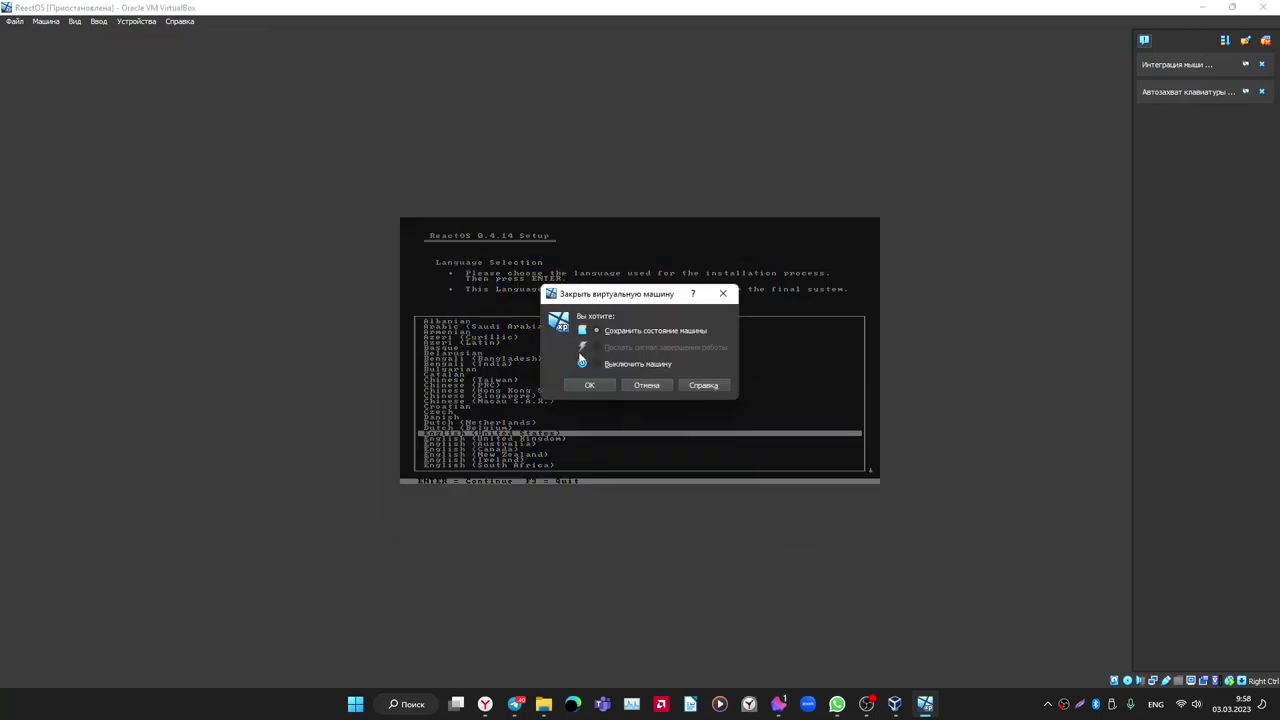
{"action": "left_click", "coordinate": [603, 384]}
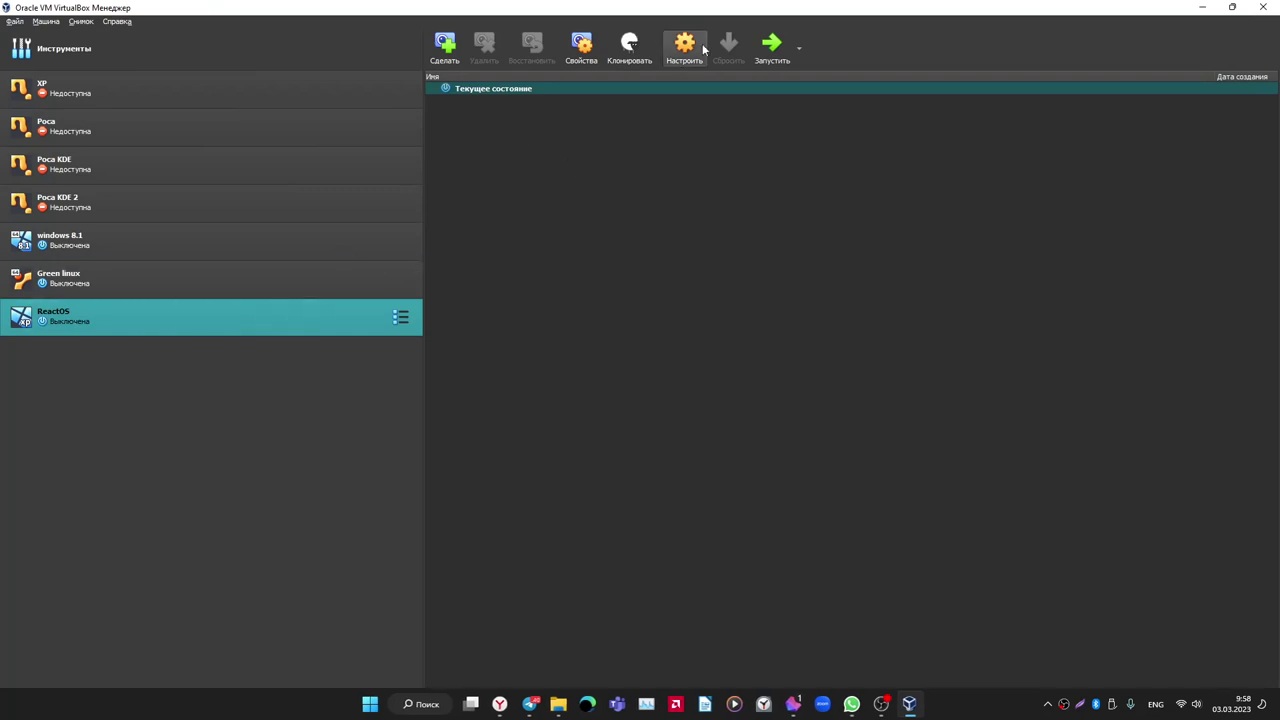
{"action": "left_click", "coordinate": [766, 48]}
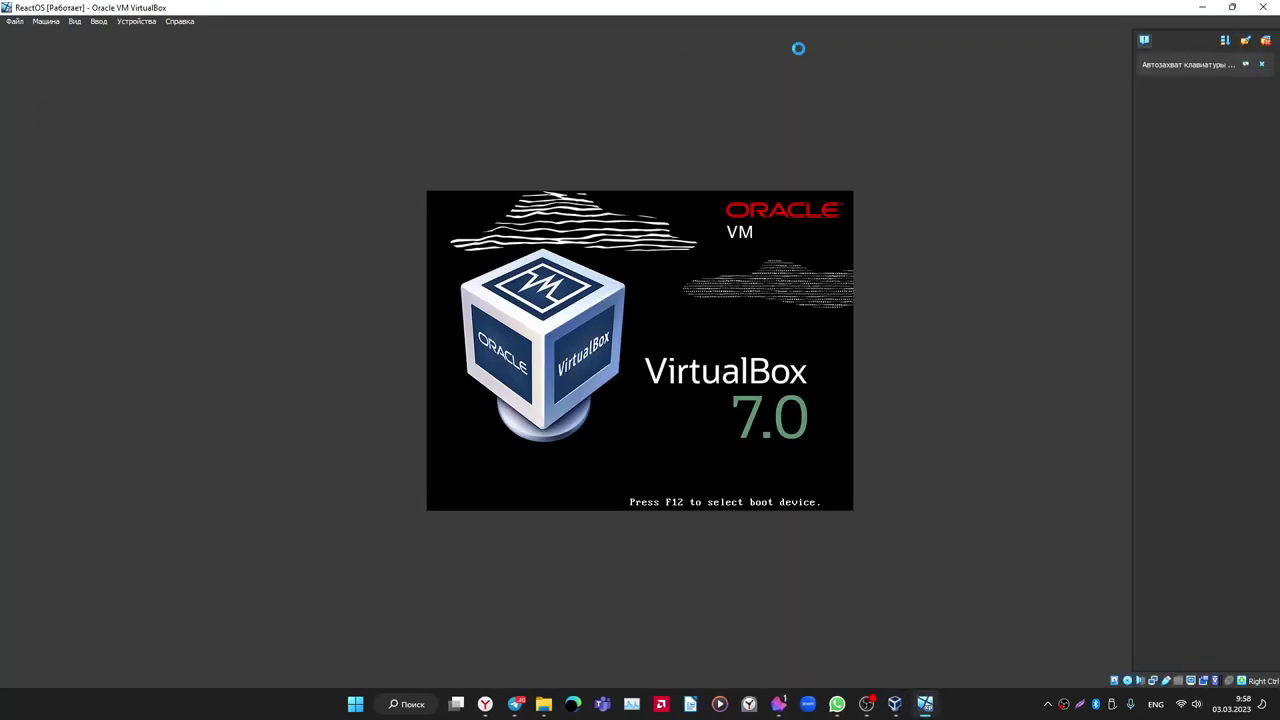
Remove the installation image from the virtual optical drive and boot the default ReactOS entry from the hard disk.
{"action": "left_click", "coordinate": [136, 21]}
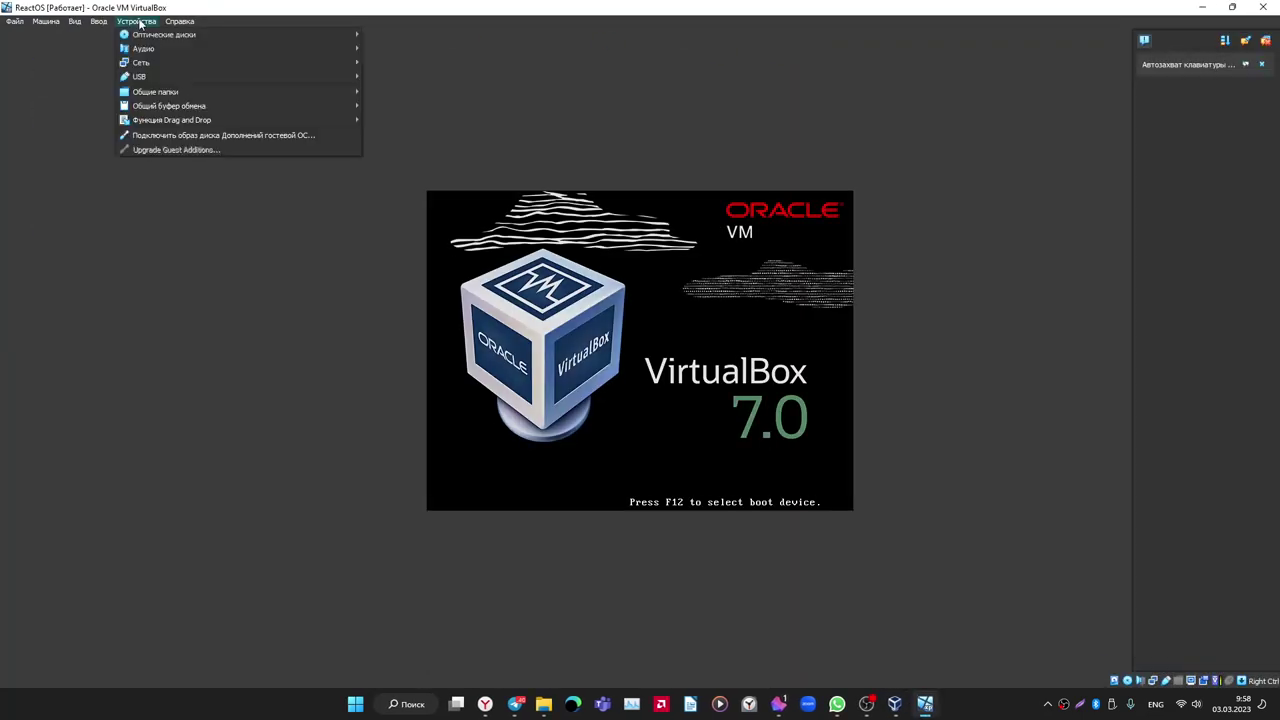
{"action": "mouse_move", "coordinate": [153, 40]}
{"action": "left_click", "coordinate": [415, 81]}
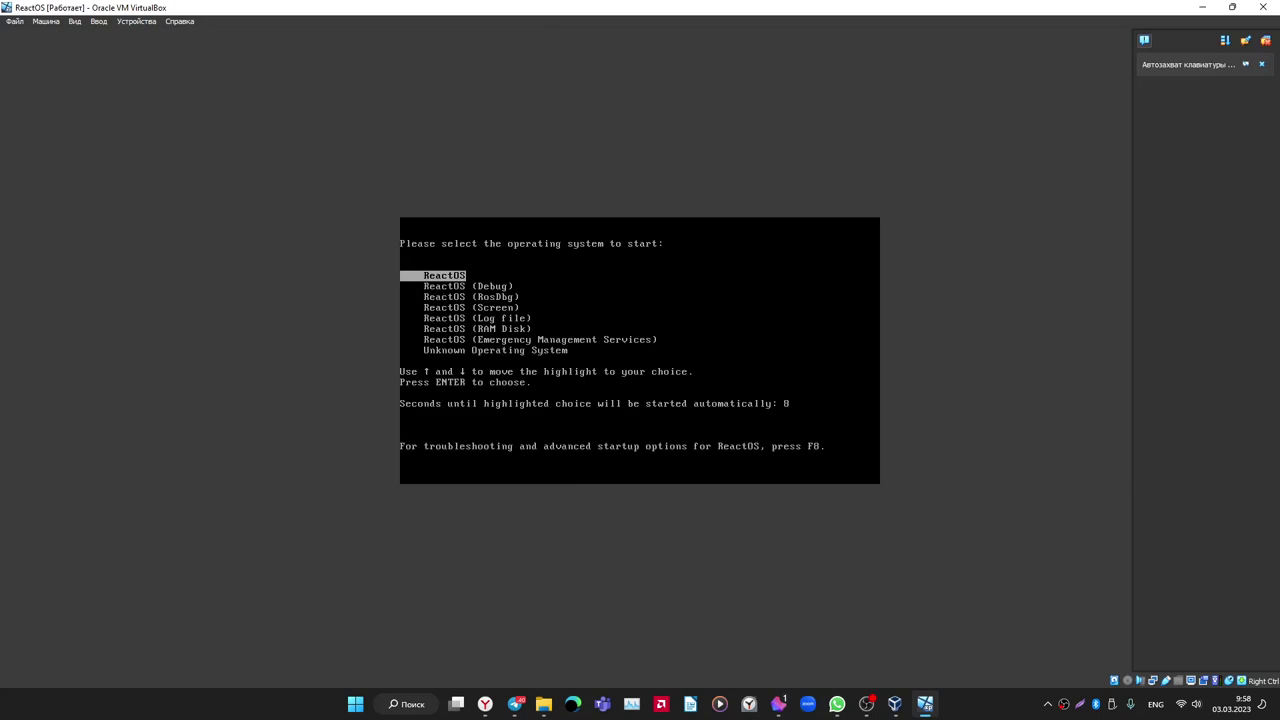
{"action": "key", "text": "Return"}
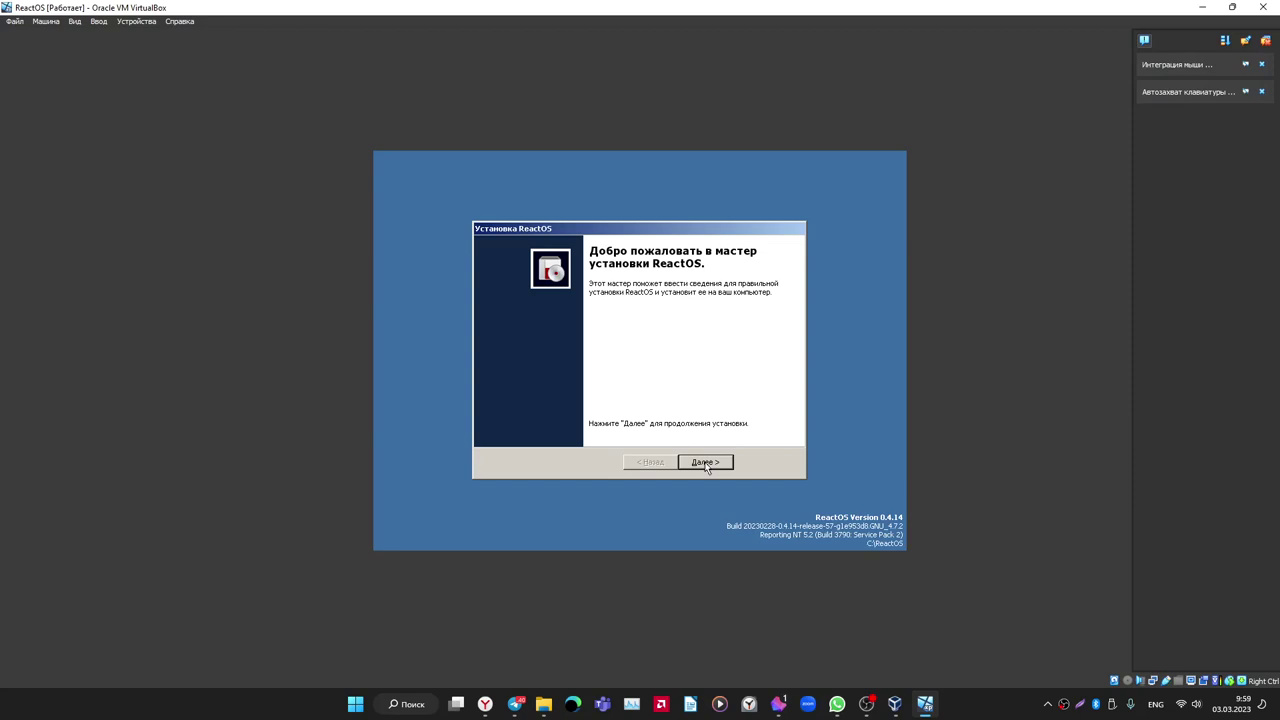
Set the product type to Рабочая станция ReactOS in the setup wizard and accept the regional settings.
{"action": "left_click", "coordinate": [706, 466]}
{"action": "left_click", "coordinate": [706, 464]}
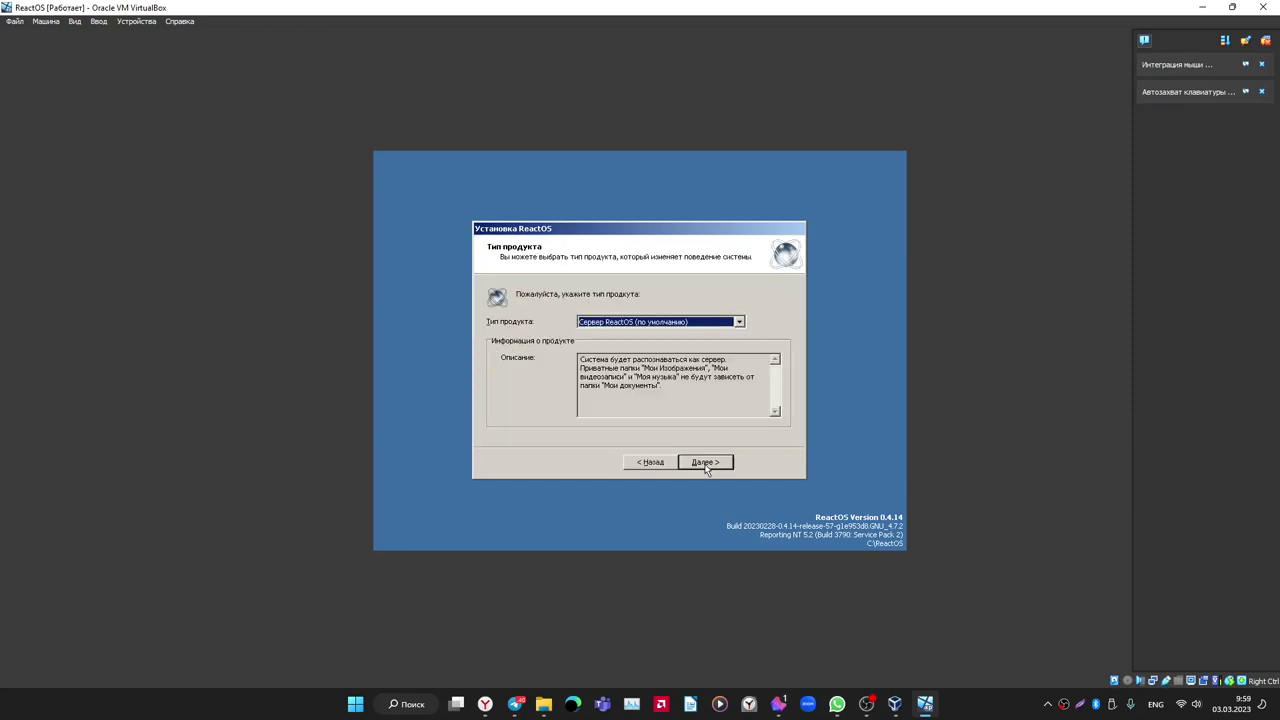
{"action": "left_click", "coordinate": [740, 323]}
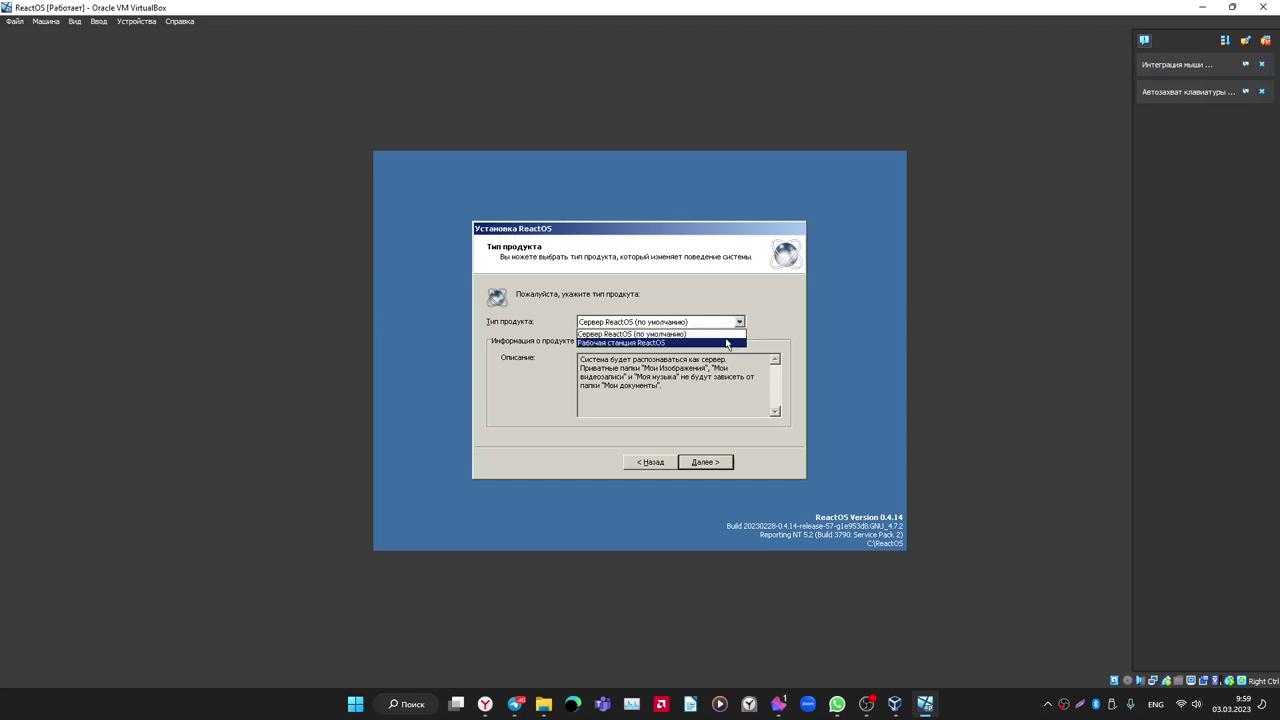
{"action": "left_click", "coordinate": [726, 343]}
{"action": "left_click", "coordinate": [715, 468]}
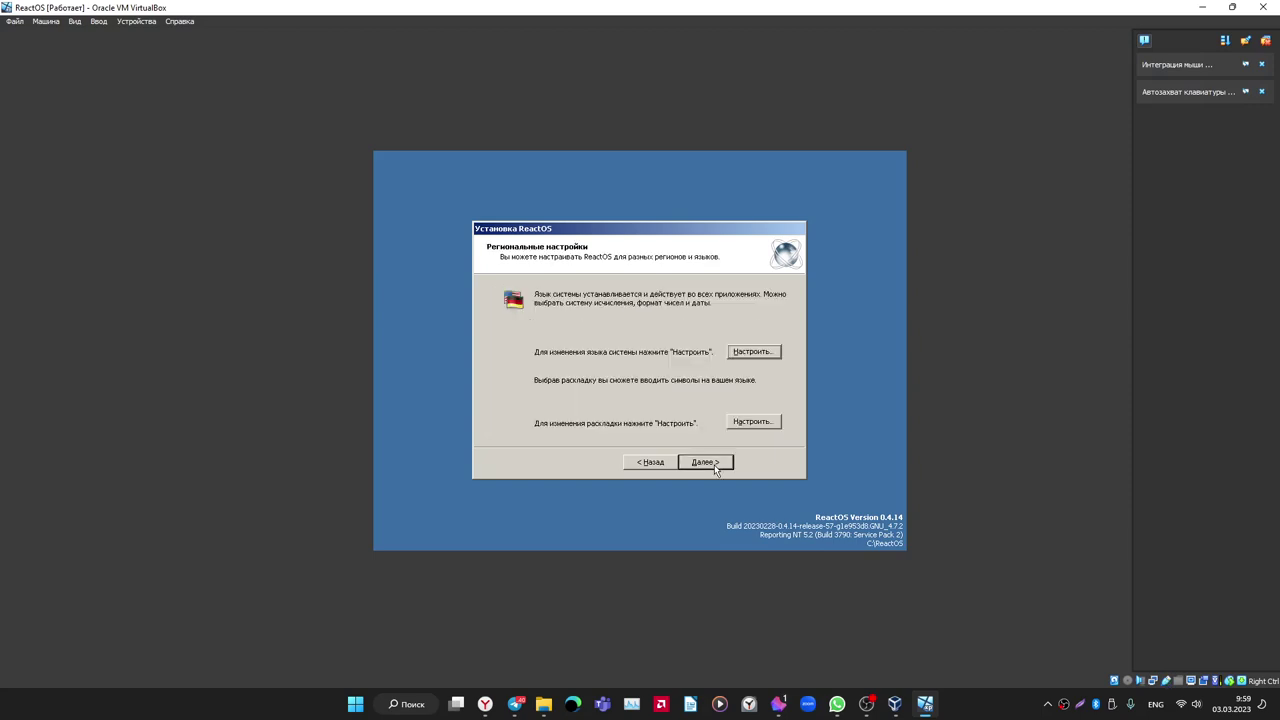
{"action": "left_click", "coordinate": [716, 466]}
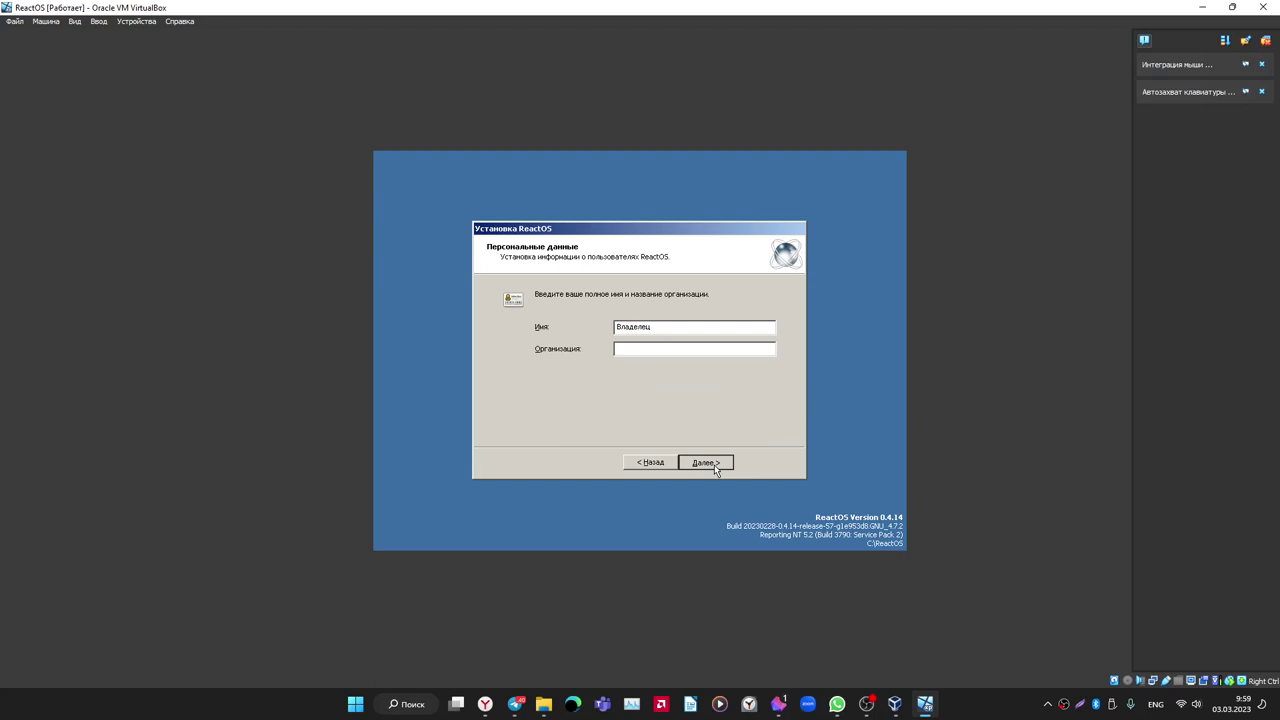
Accept the default personal data and the following setup pages, and choose the Mizu theme as the appearance.
{"action": "left_click", "coordinate": [716, 466]}
{"action": "left_click", "coordinate": [716, 466]}
{"action": "left_click", "coordinate": [716, 466]}
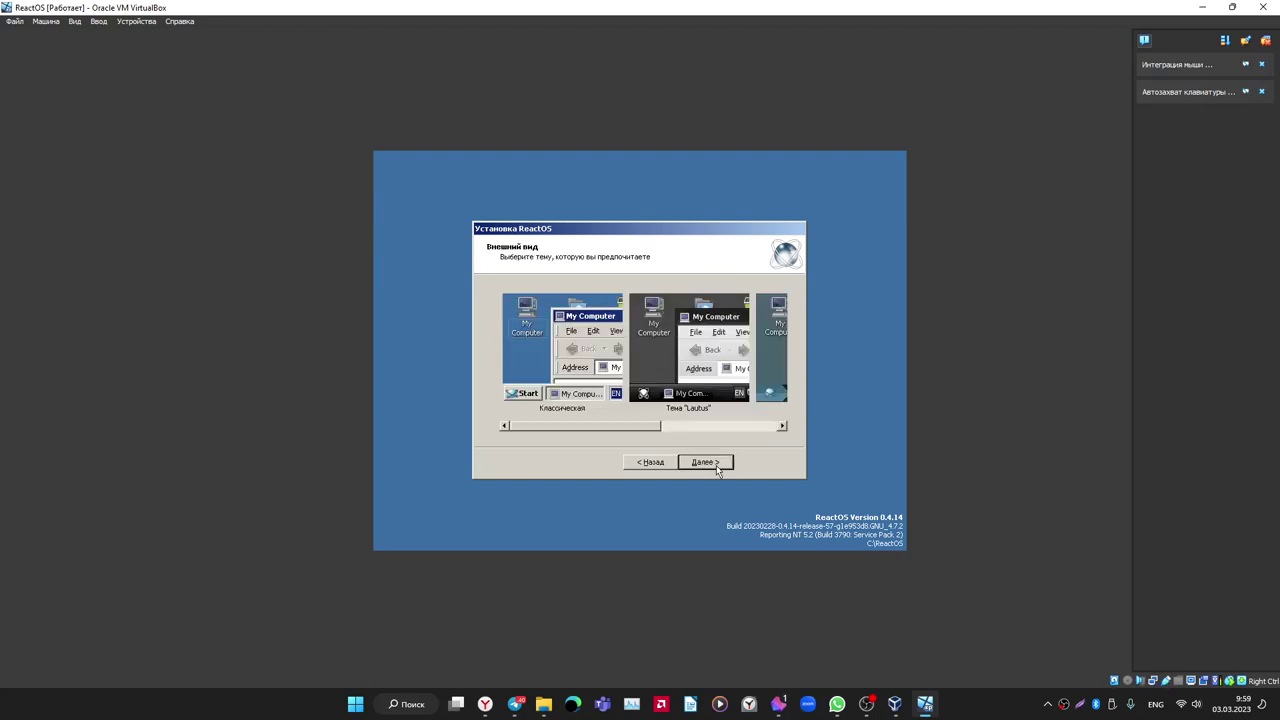
{"action": "left_click_drag", "start_coordinate": [633, 432], "coordinate": [760, 437]}
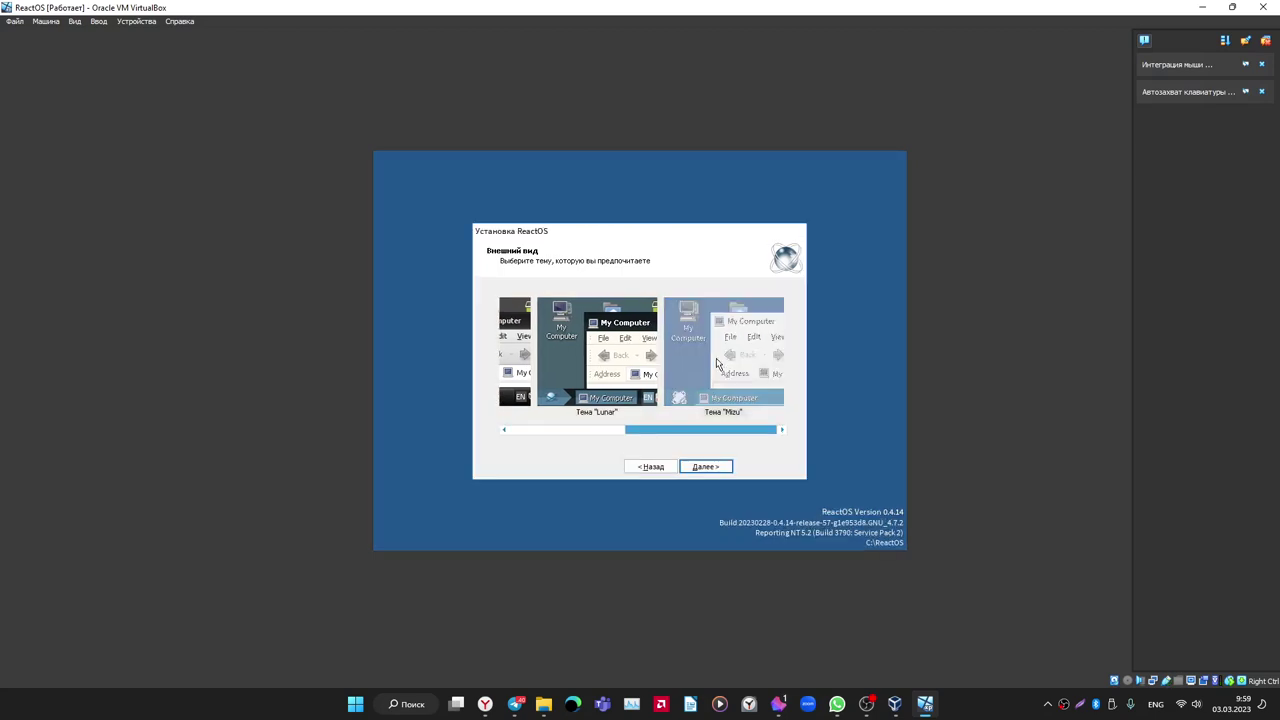
{"action": "left_click", "coordinate": [706, 467]}
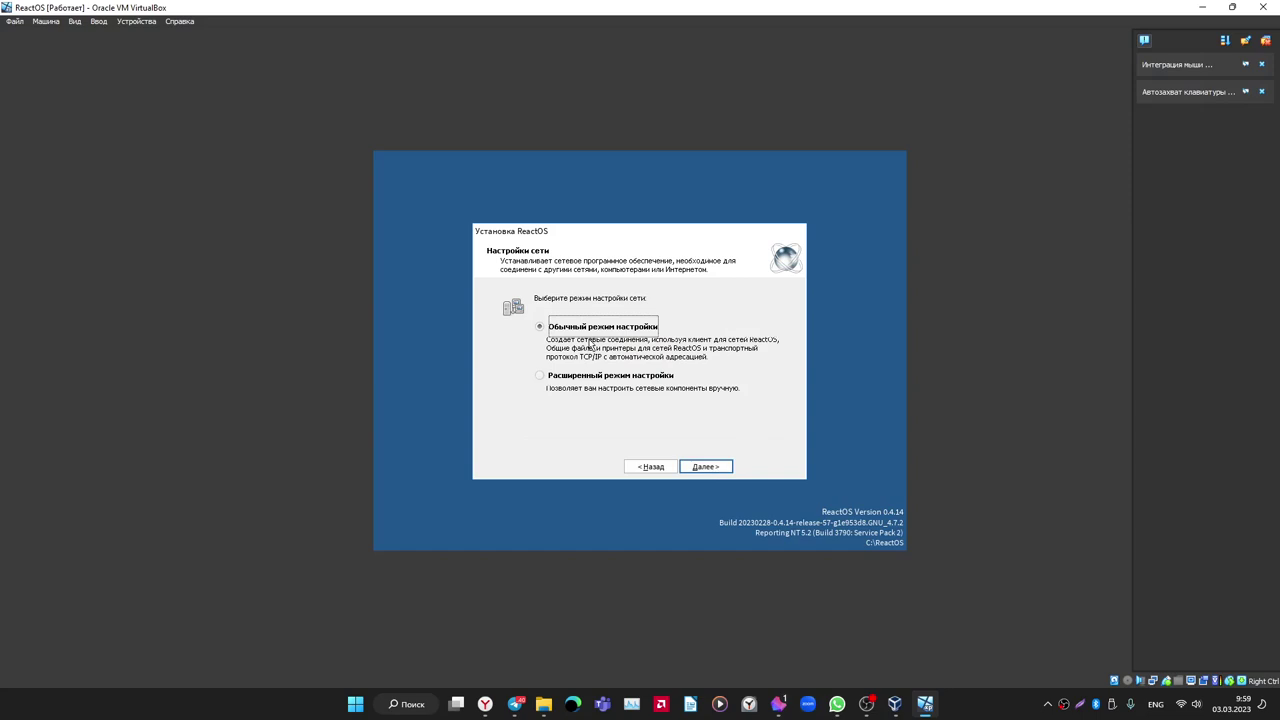
Keep the typical network settings and the WORKGROUP workgroup, finish the setup wizard and boot the default ReactOS entry.
{"action": "left_click", "coordinate": [704, 467]}
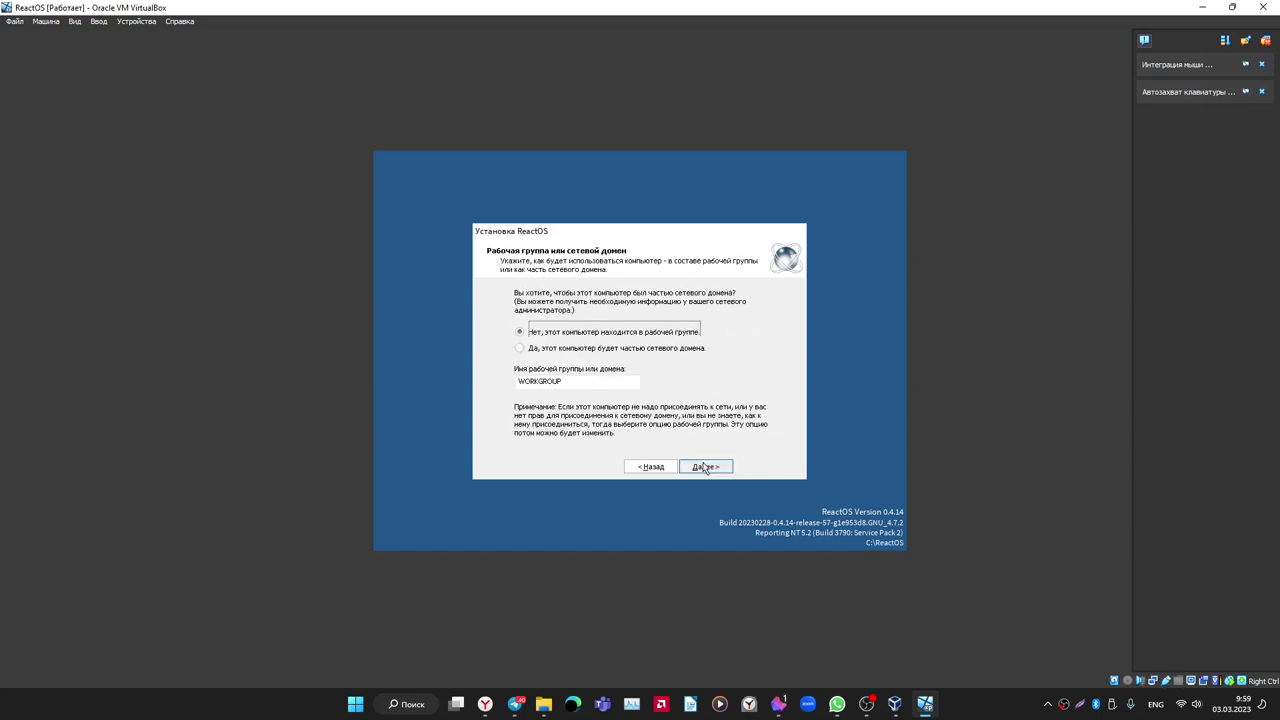
{"action": "left_click", "coordinate": [708, 467]}
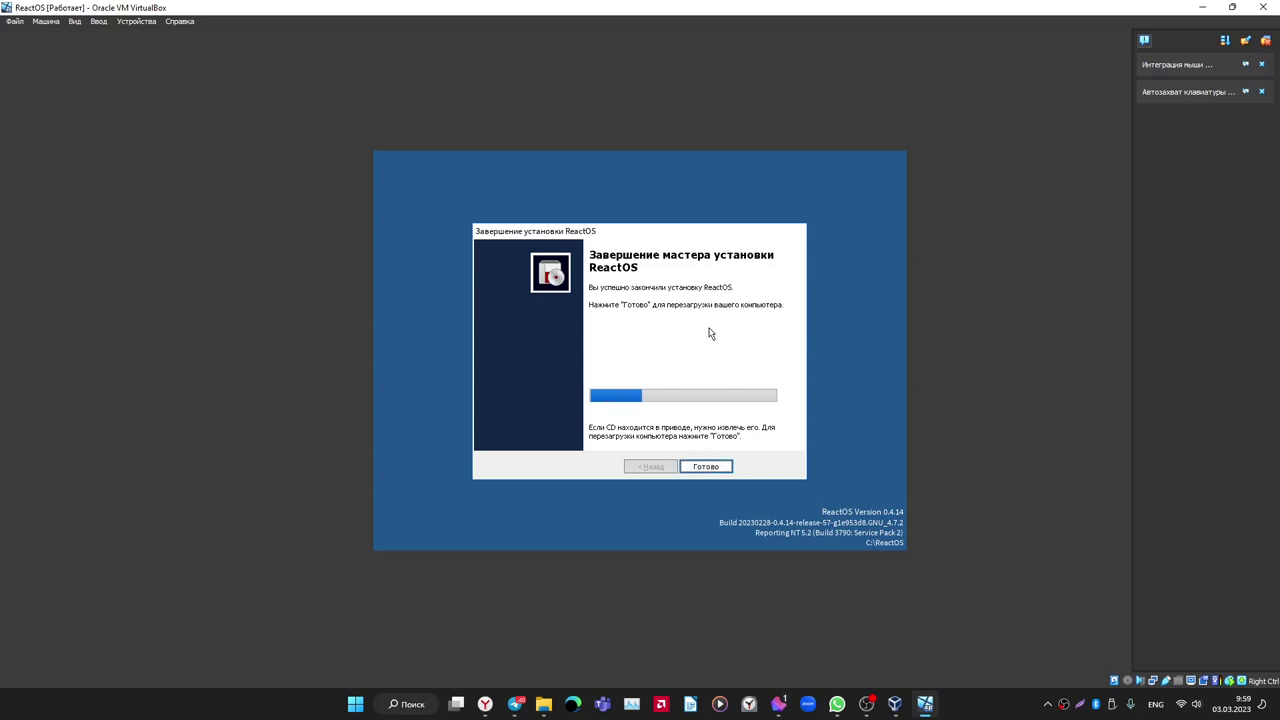
{"action": "left_click", "coordinate": [716, 466]}
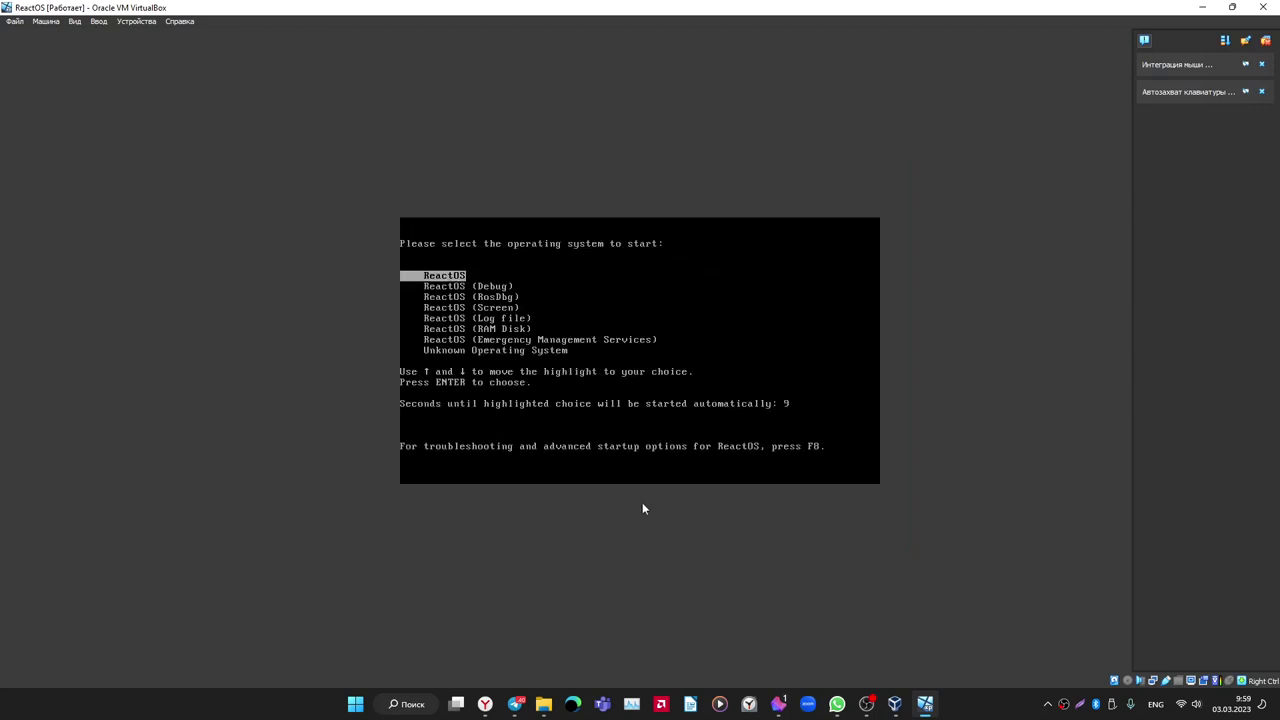
{"action": "key", "text": "Return"}
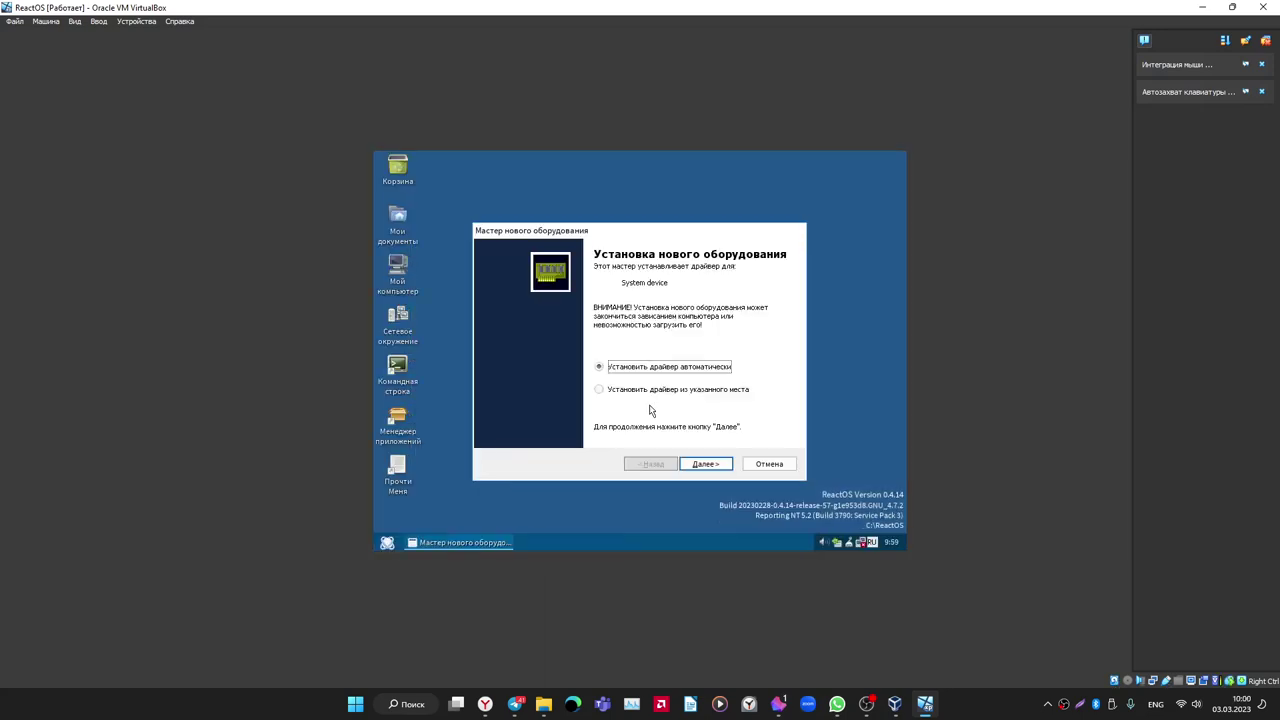
Try installing the System device driver automatically and the Multimedia audio device driver from a specified location, and close the hardware wizard.
{"action": "left_click", "coordinate": [706, 464]}
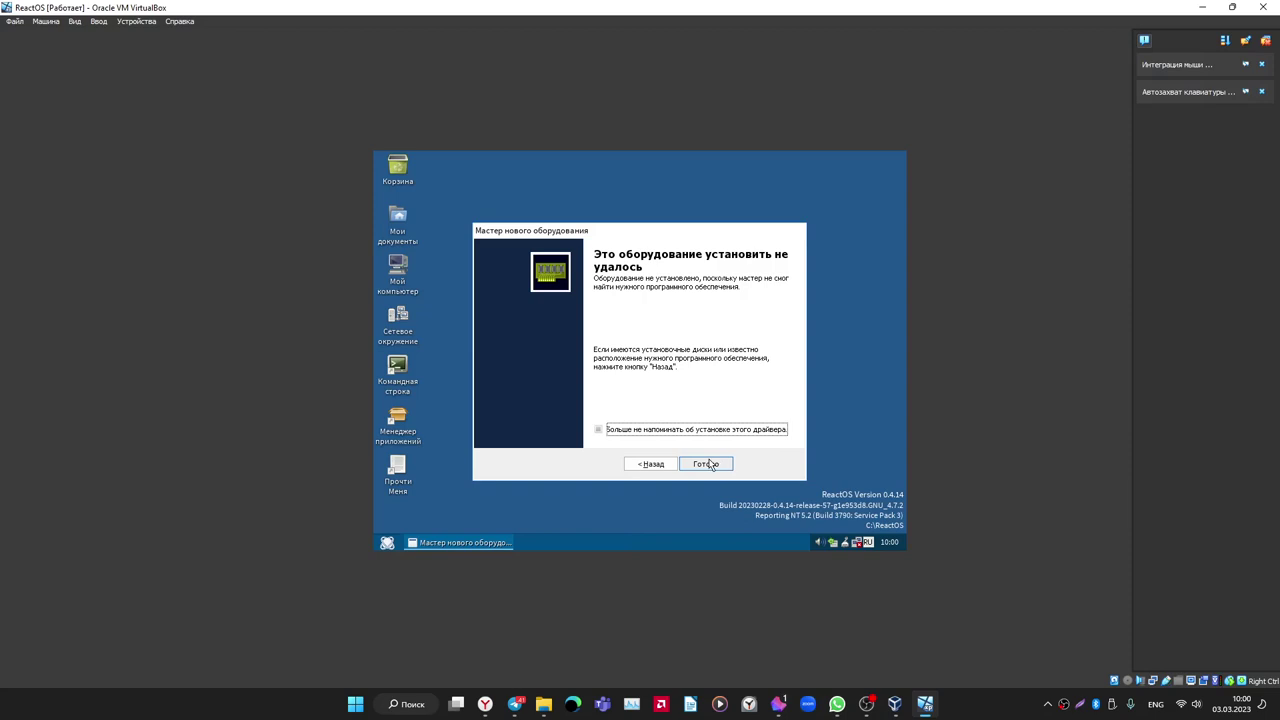
{"action": "left_click", "coordinate": [707, 464]}
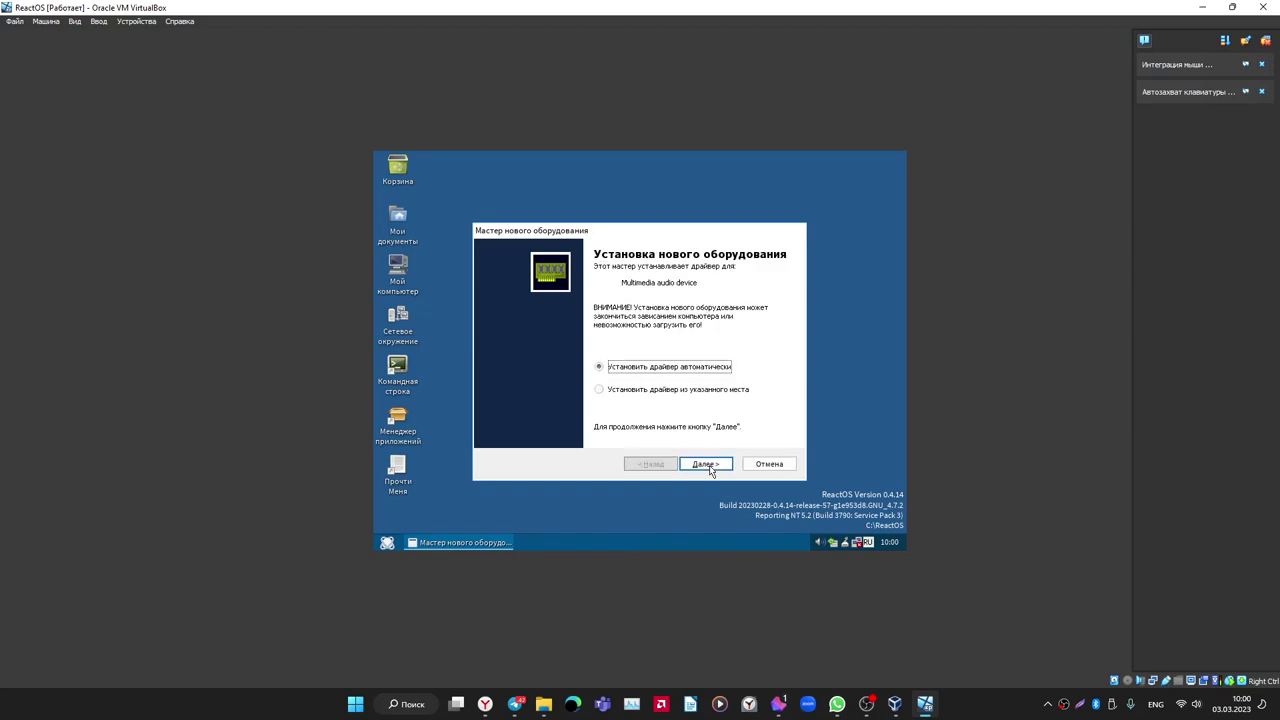
{"action": "left_click", "coordinate": [709, 391]}
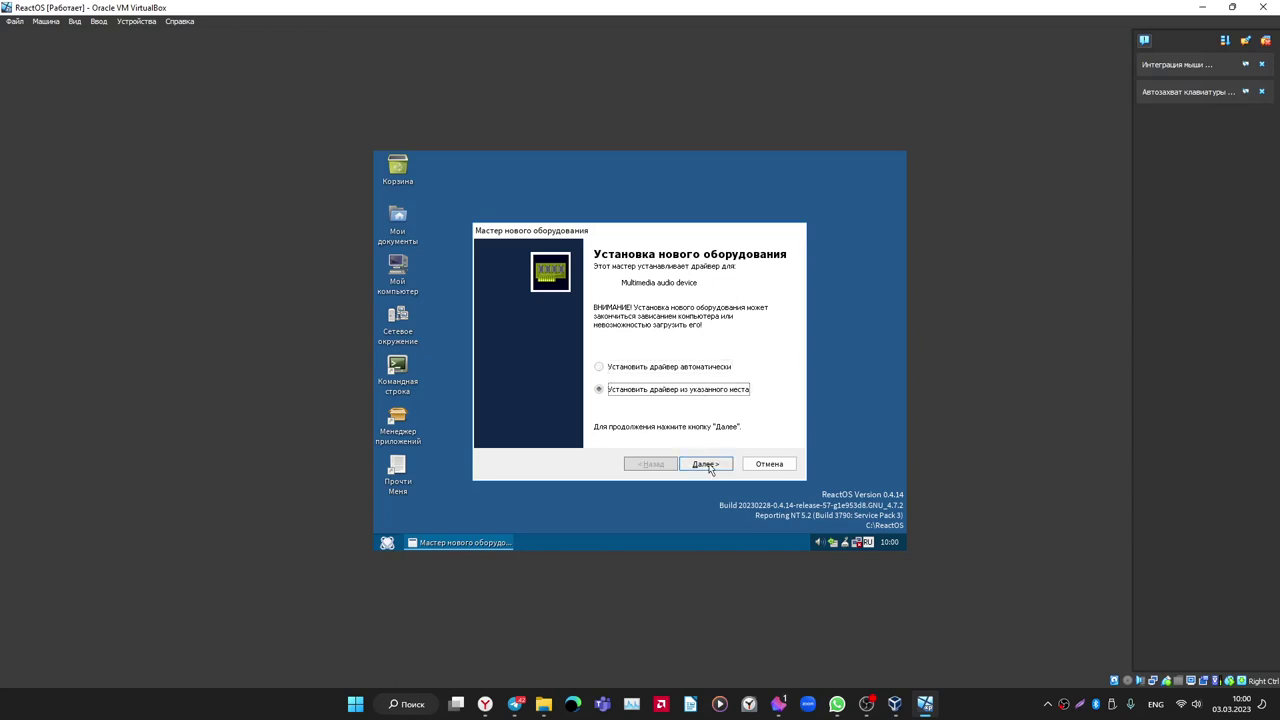
{"action": "left_click", "coordinate": [706, 464]}
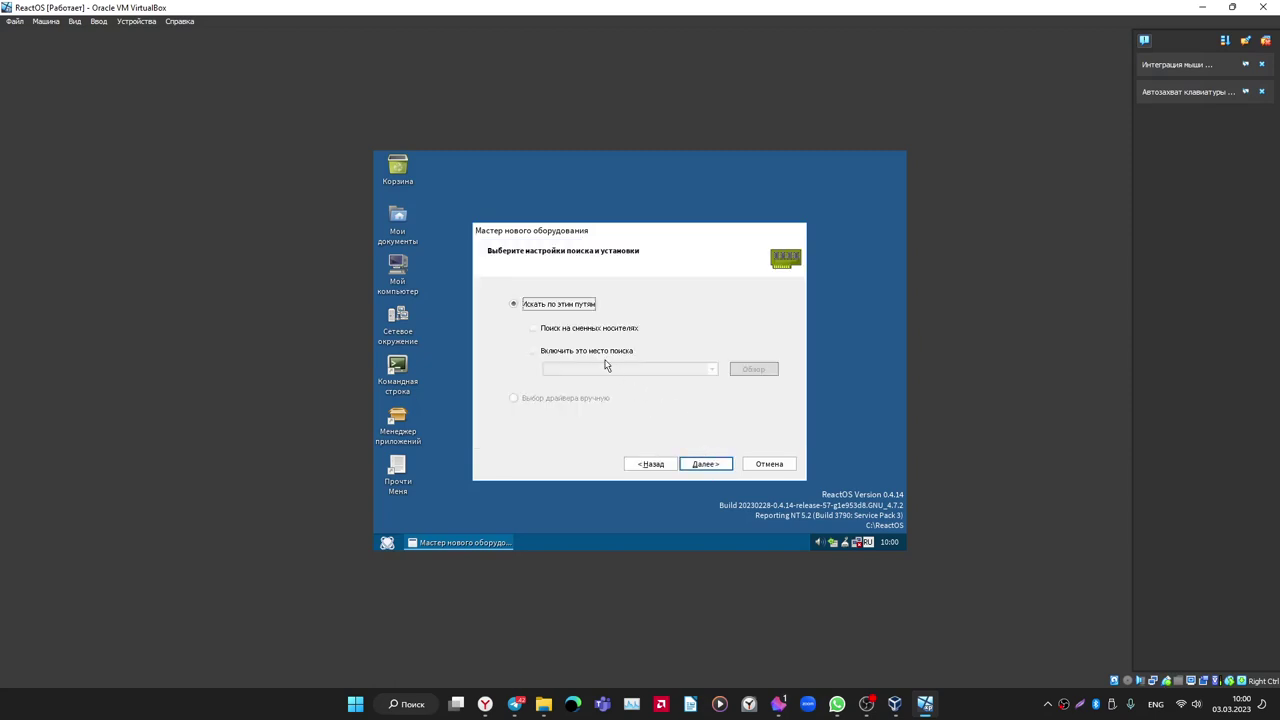
{"action": "left_click", "coordinate": [727, 466]}
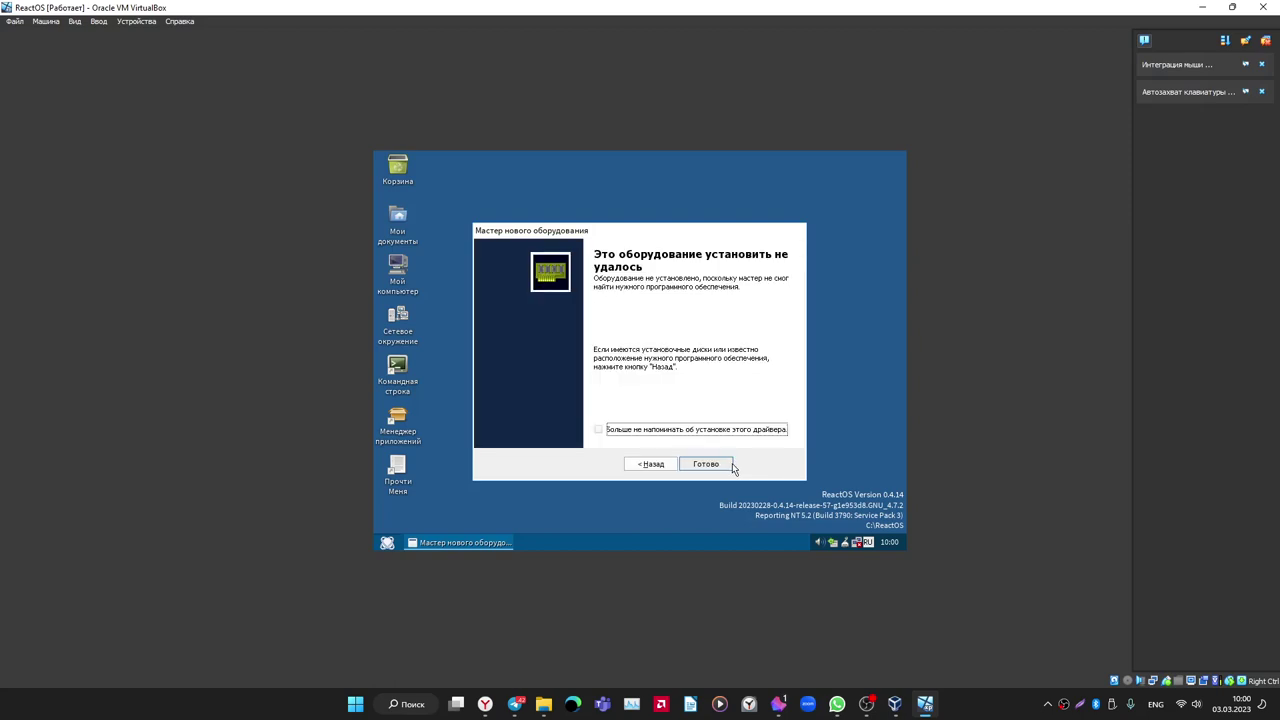
{"action": "left_click", "coordinate": [708, 464]}
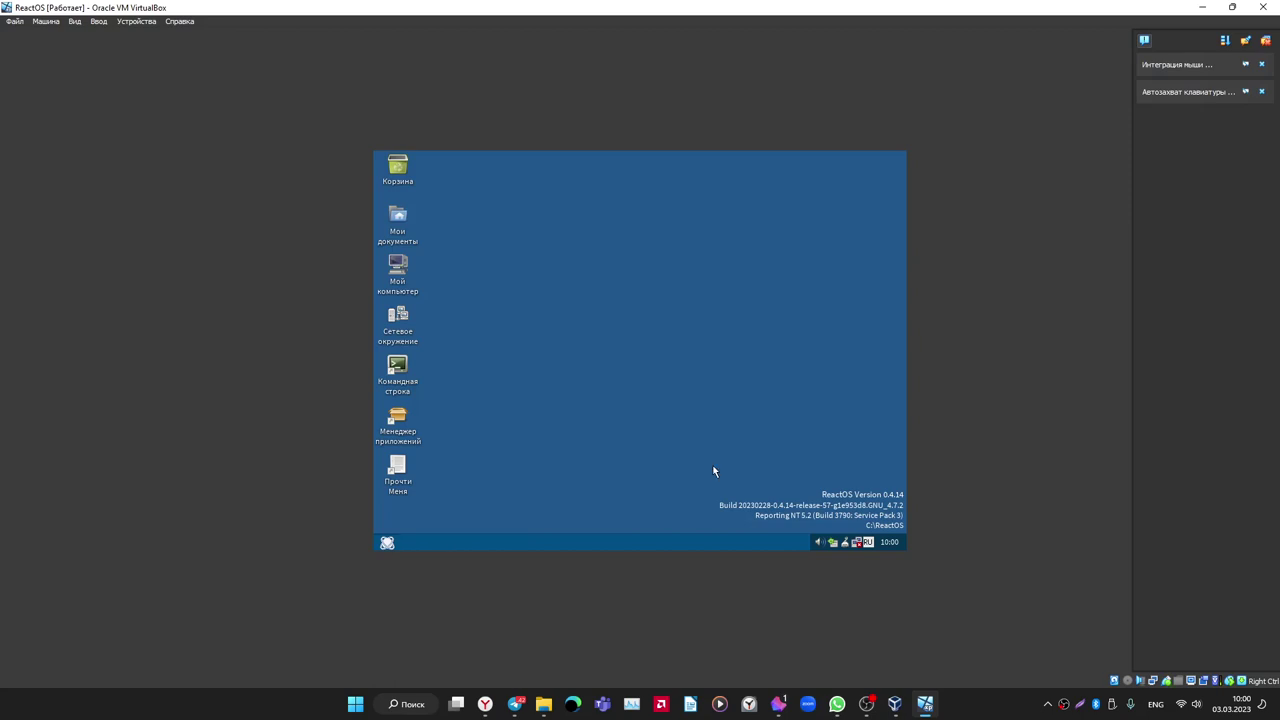
Examine the contents of Мой компьютер and its CD drive (D:) in ReactOS, and close the window.
{"action": "left_click", "coordinate": [388, 543]}
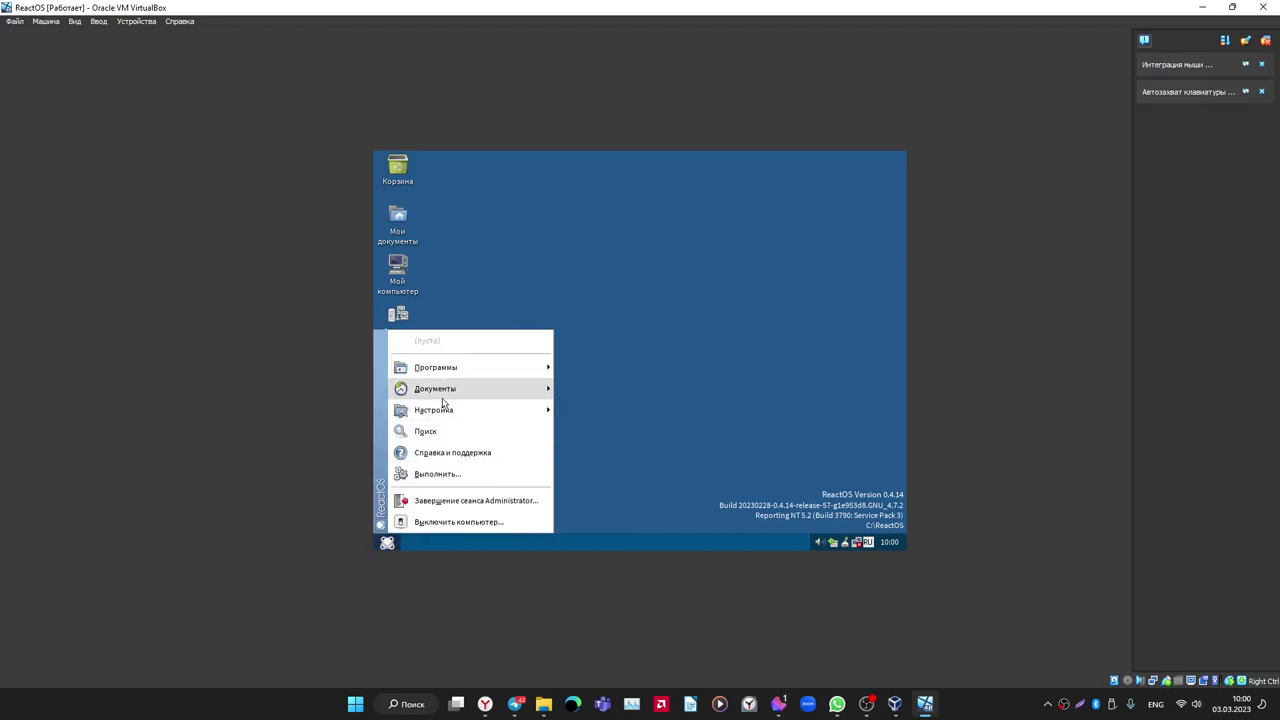
{"action": "left_click", "coordinate": [614, 428]}
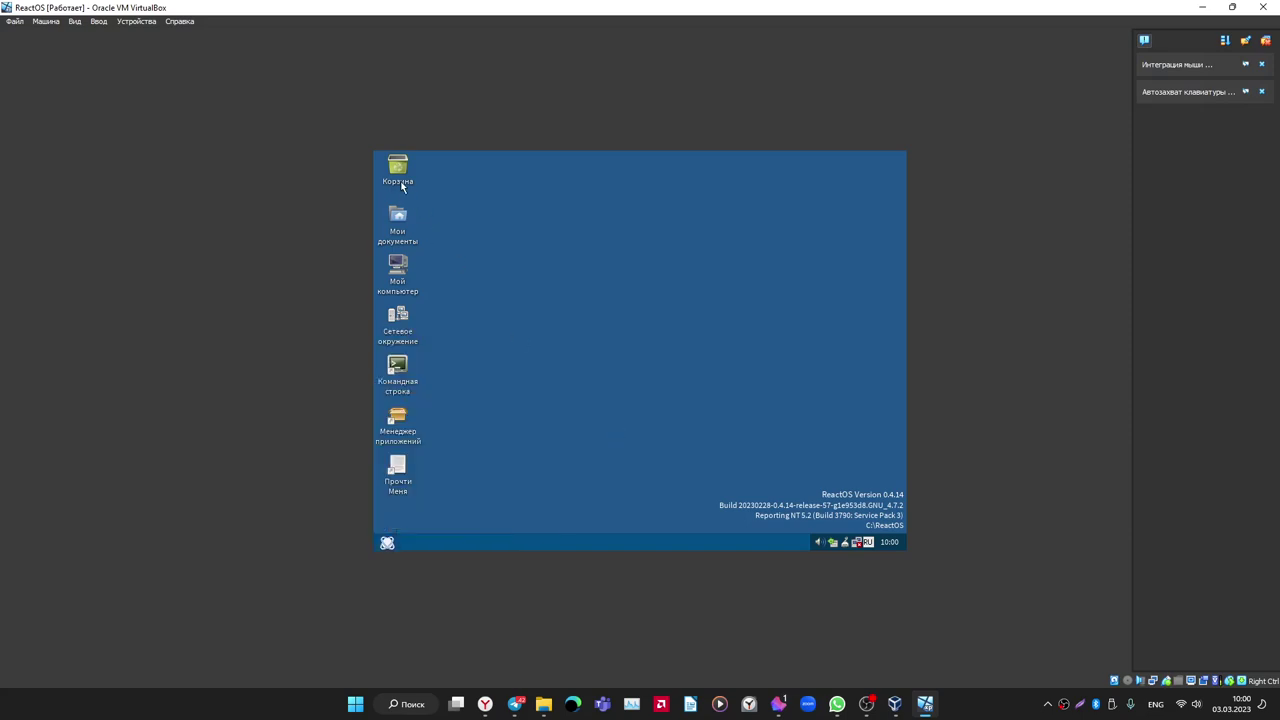
{"action": "double_click", "coordinate": [398, 268]}
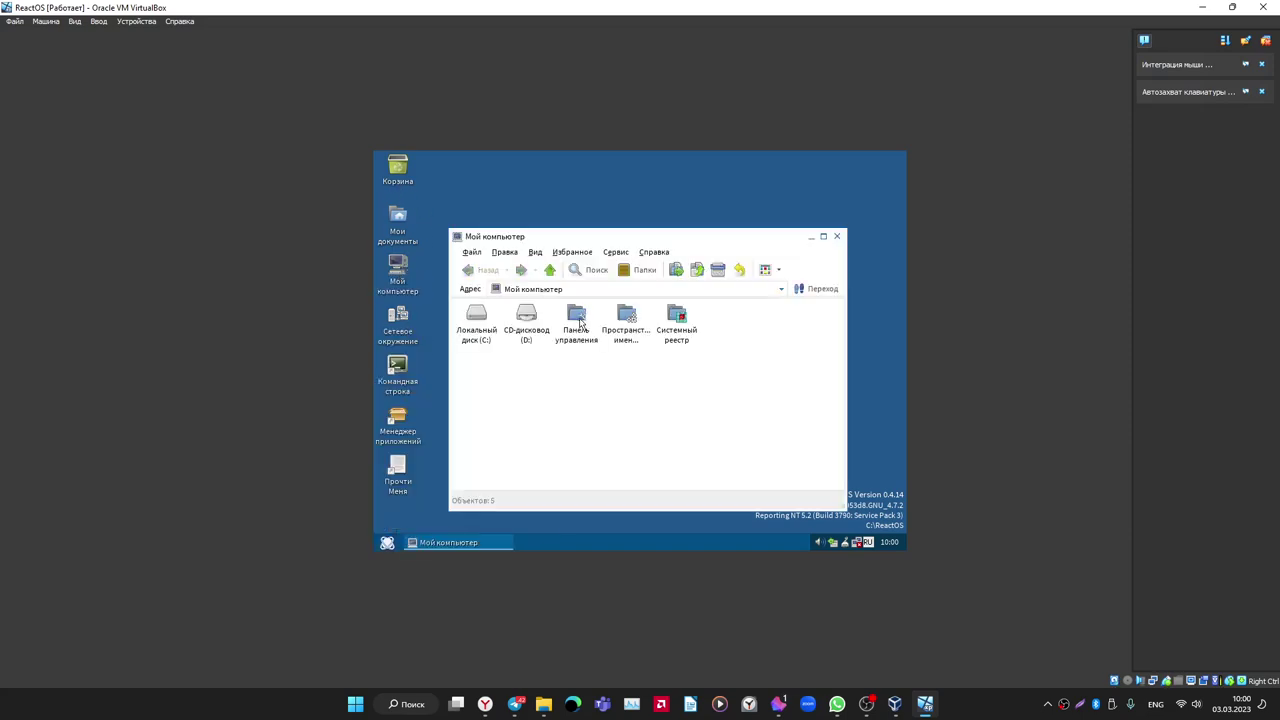
{"action": "double_click", "coordinate": [527, 335]}
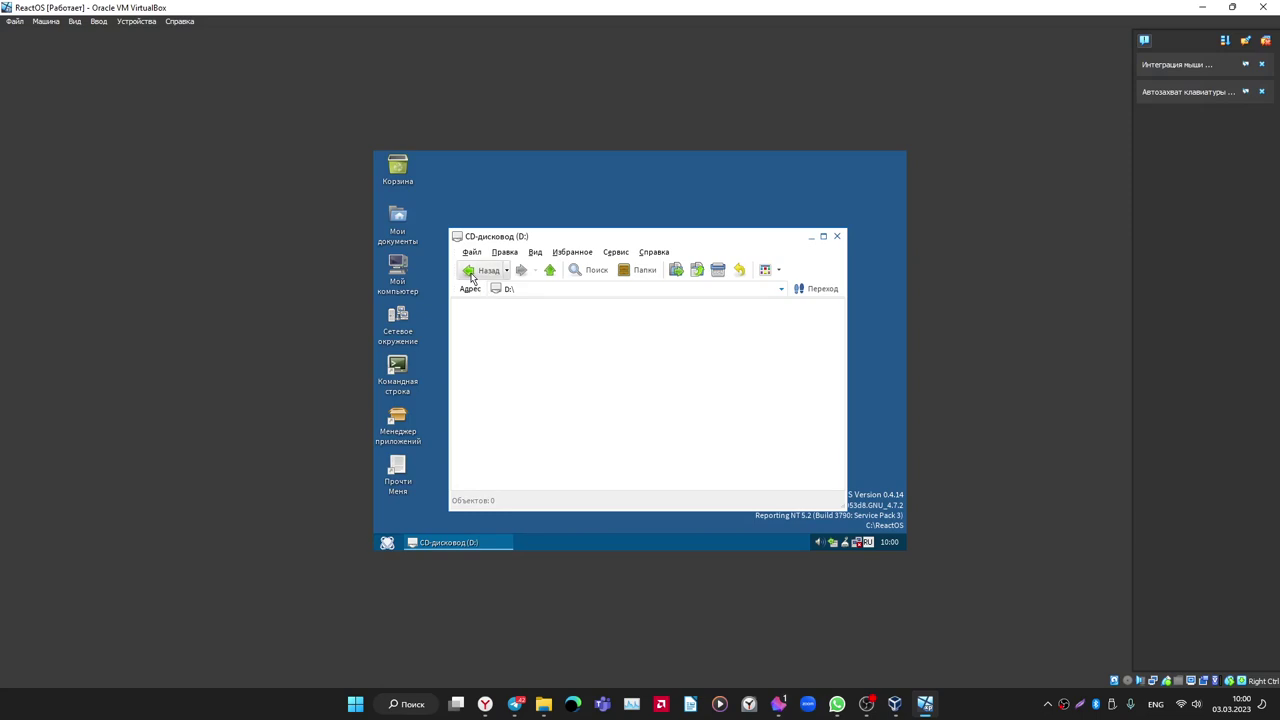
{"action": "key", "text": "BackSpace"}
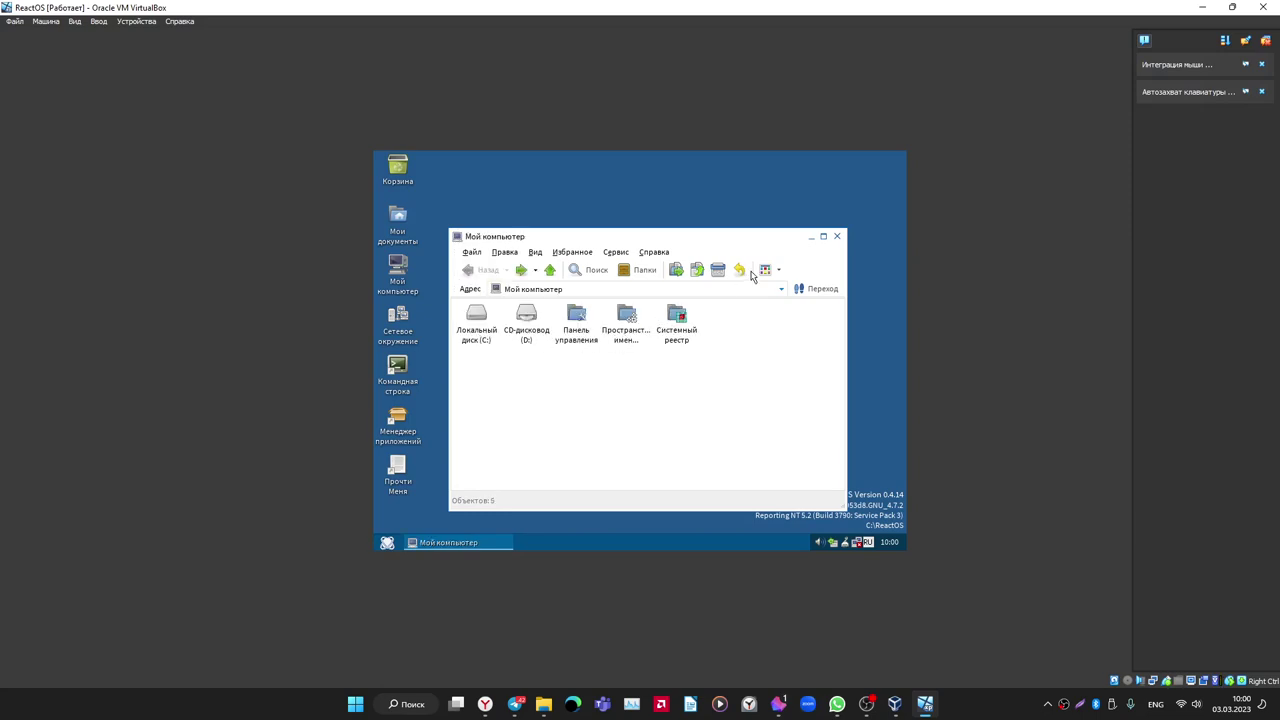
{"action": "left_click", "coordinate": [835, 238]}
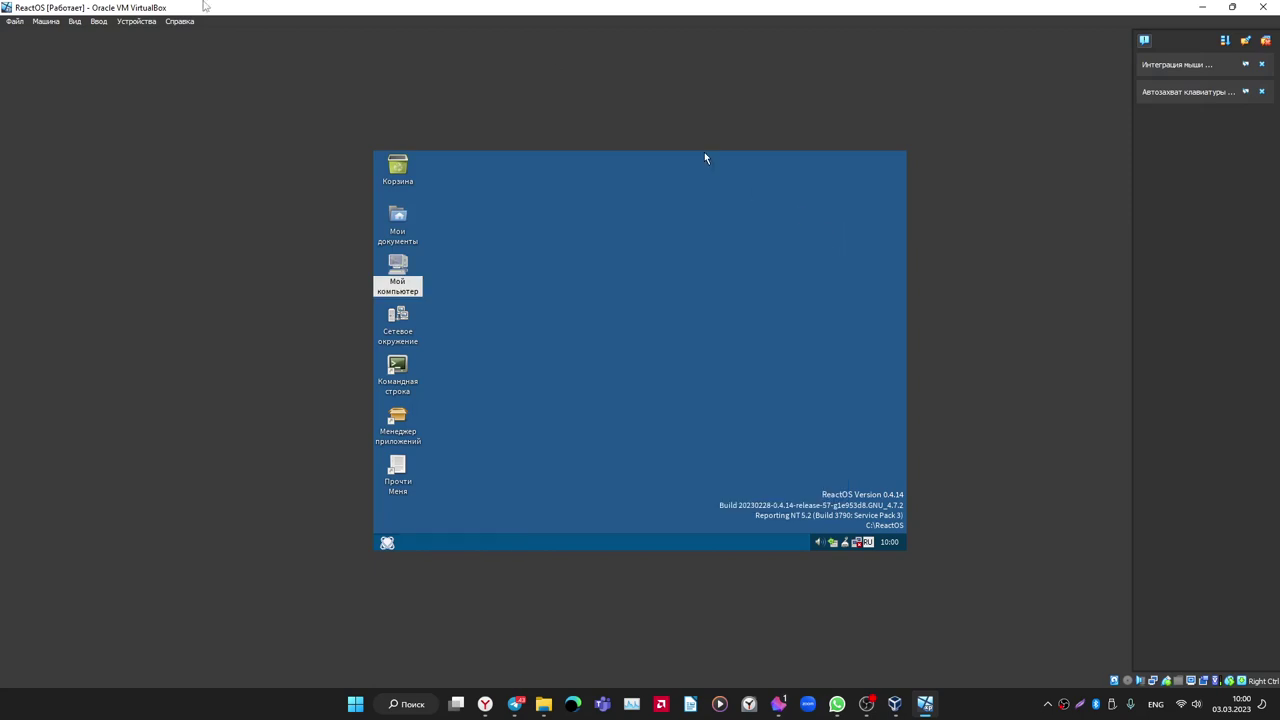
Insert the Guest Additions disc image into the virtual machine and scale virtual screen 1 to 125%.
{"action": "left_click", "coordinate": [136, 22]}
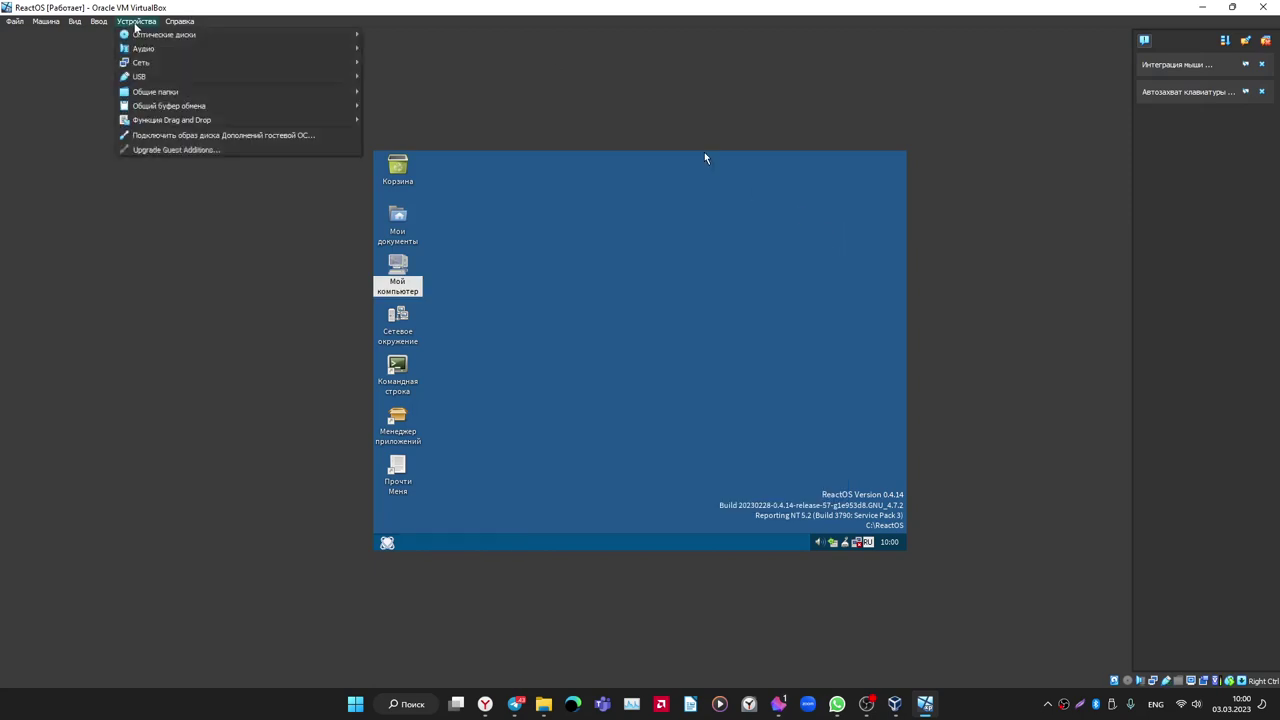
{"action": "left_click", "coordinate": [186, 136]}
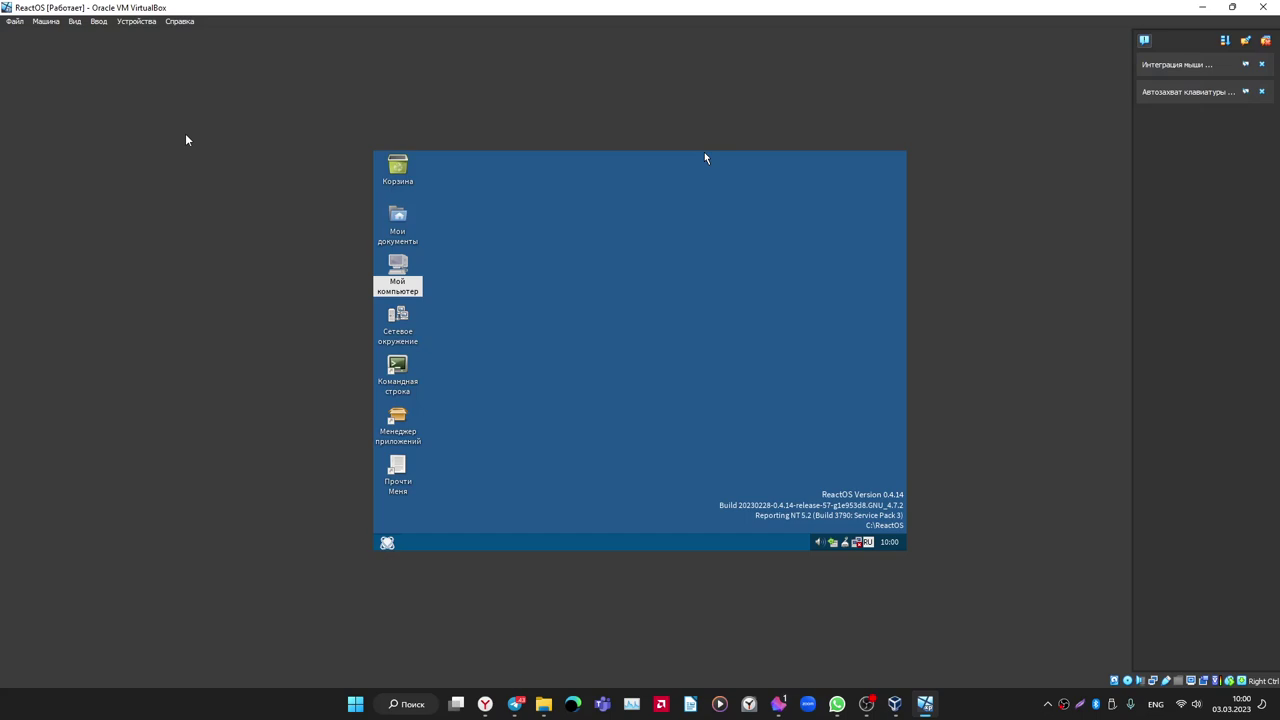
{"action": "left_click", "coordinate": [137, 22]}
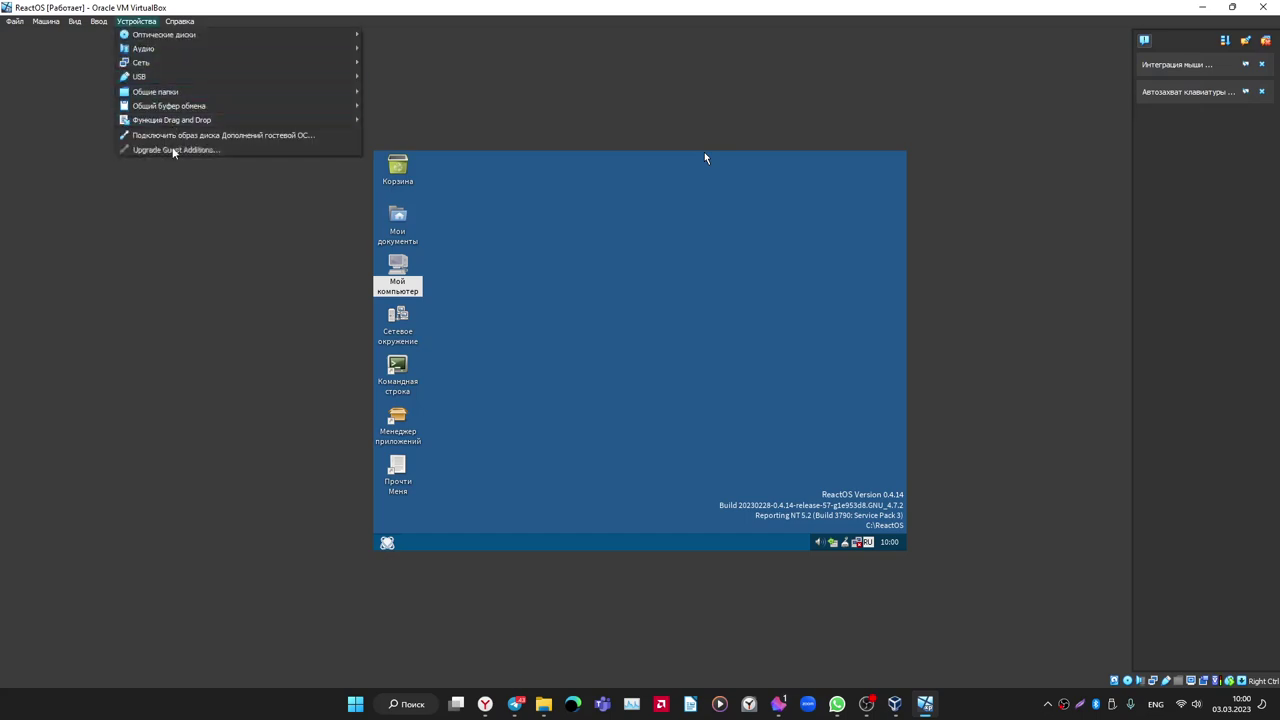
{"action": "mouse_move", "coordinate": [72, 25]}
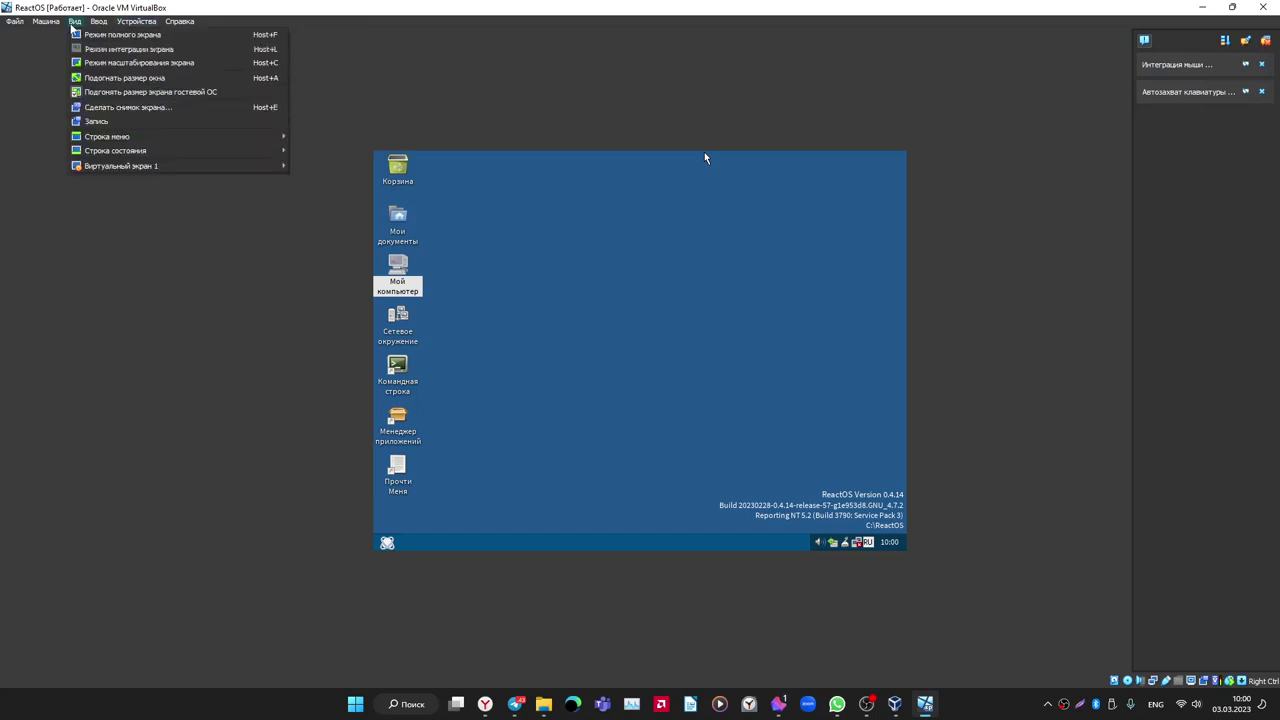
{"action": "mouse_move", "coordinate": [180, 166]}
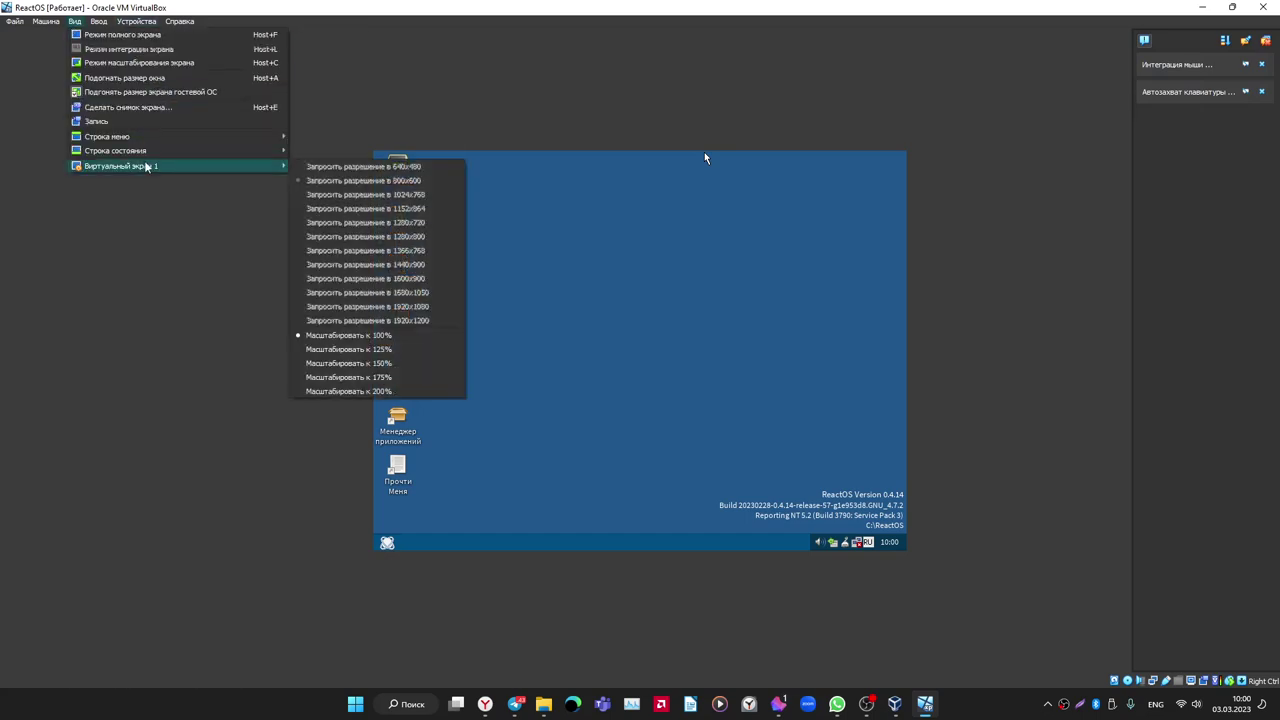
{"action": "left_click", "coordinate": [377, 352]}
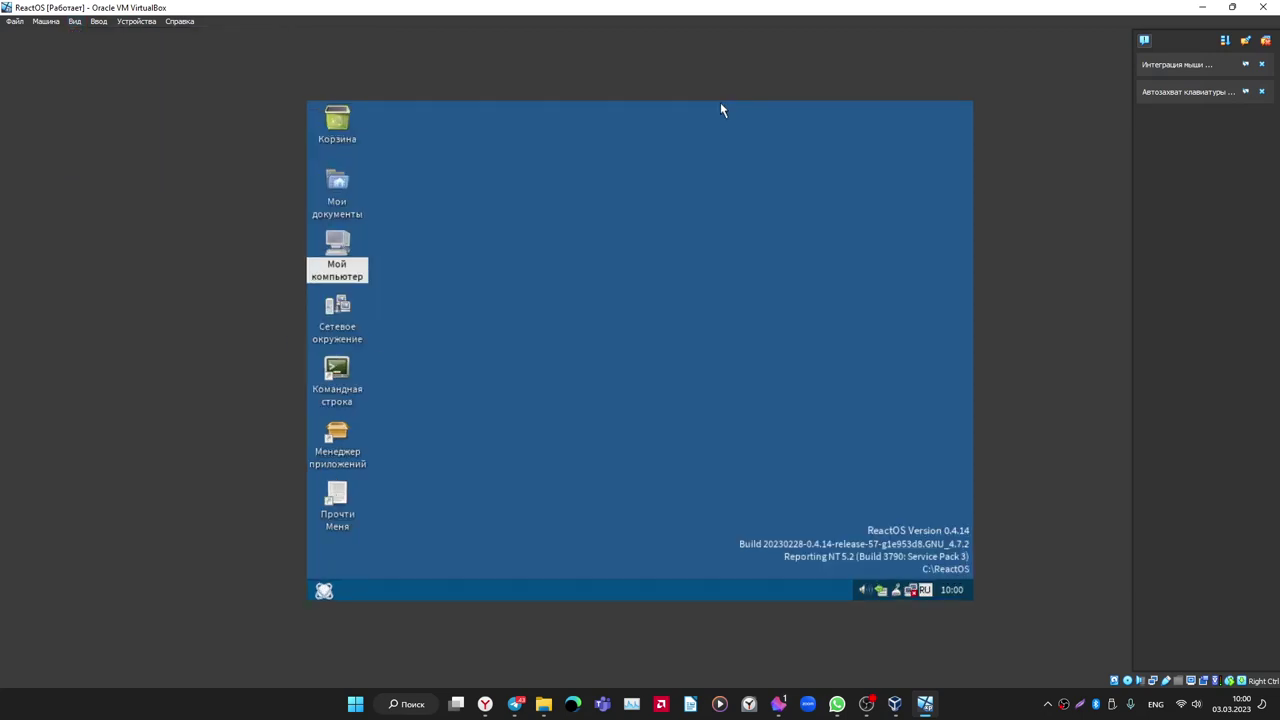
Open Параметры системы in ReactOS, look through its SYSTEM.INI, FREELDR.INI and Автозагрузка settings, and close it.
{"action": "left_click", "coordinate": [323, 590]}
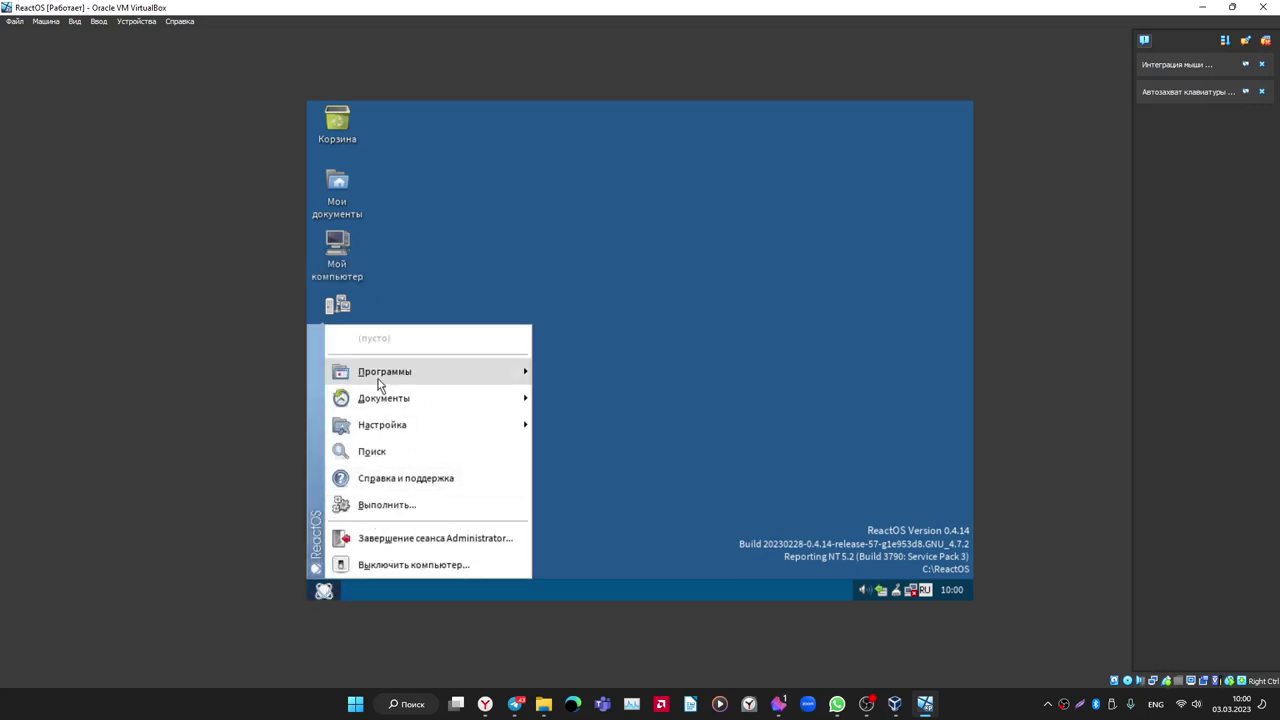
{"action": "mouse_move", "coordinate": [378, 379]}
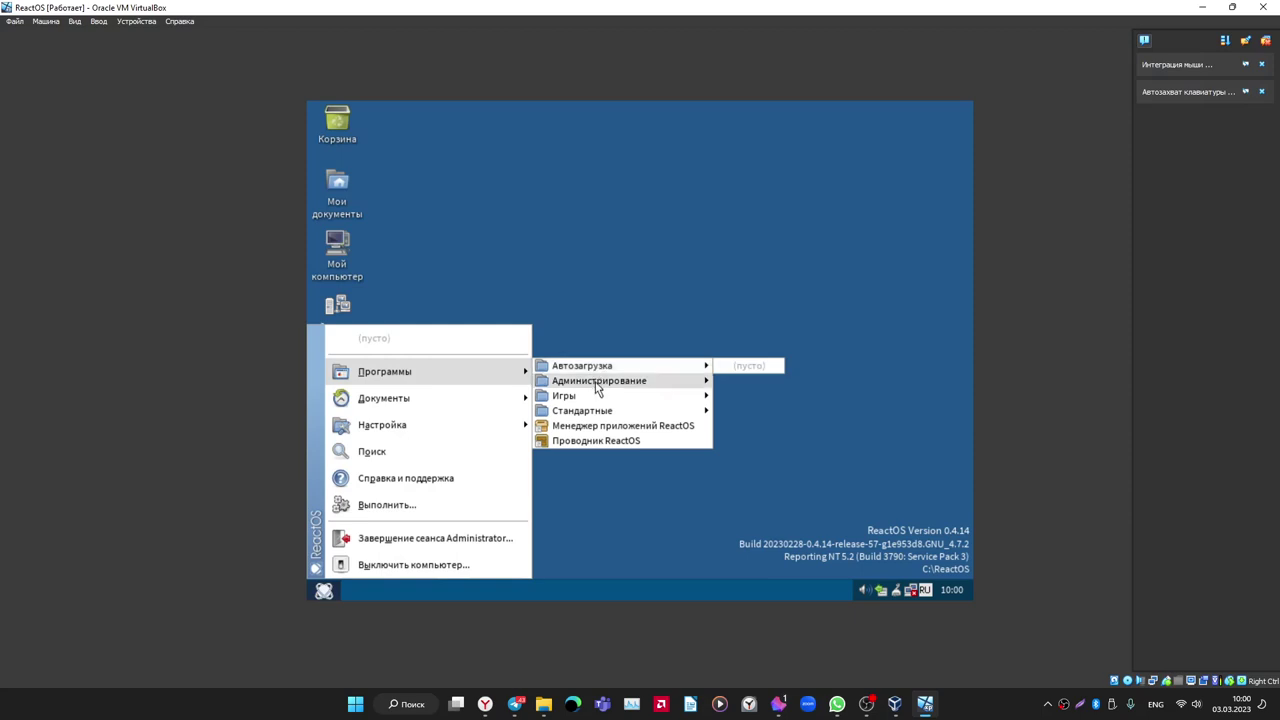
{"action": "mouse_move", "coordinate": [597, 388]}
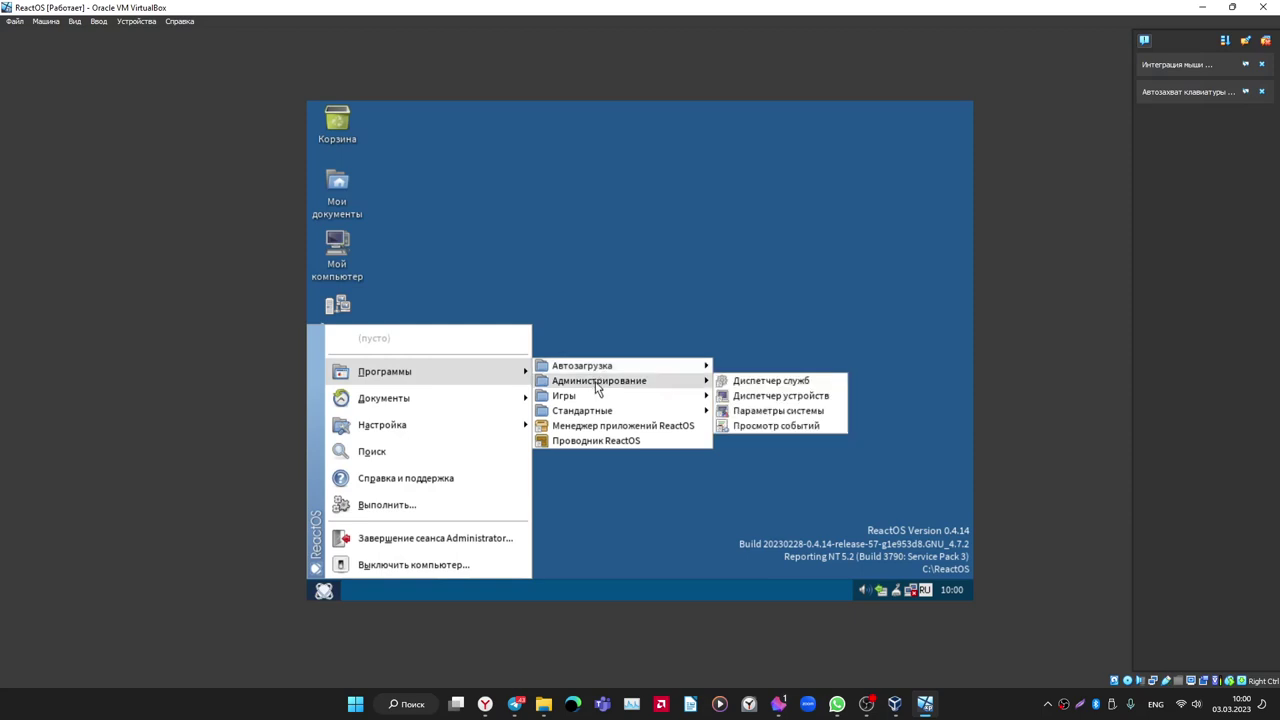
{"action": "left_click", "coordinate": [730, 410]}
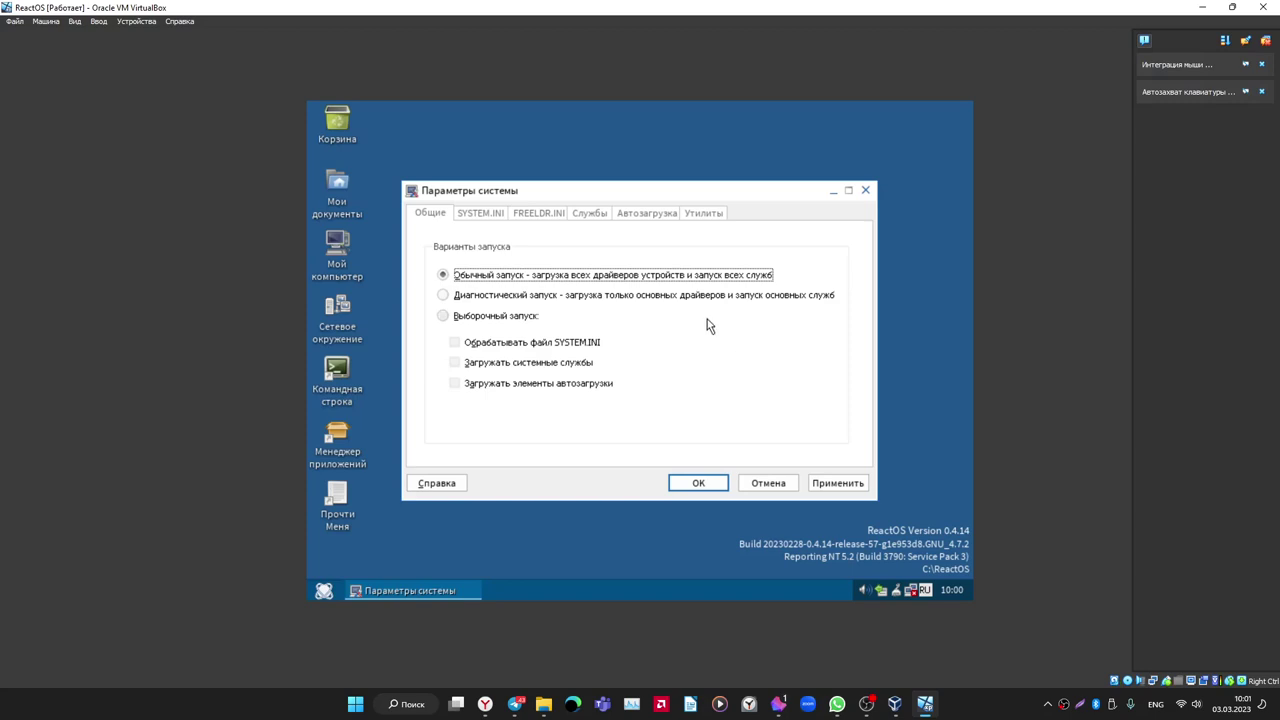
{"action": "left_click", "coordinate": [488, 214]}
{"action": "left_click", "coordinate": [527, 216]}
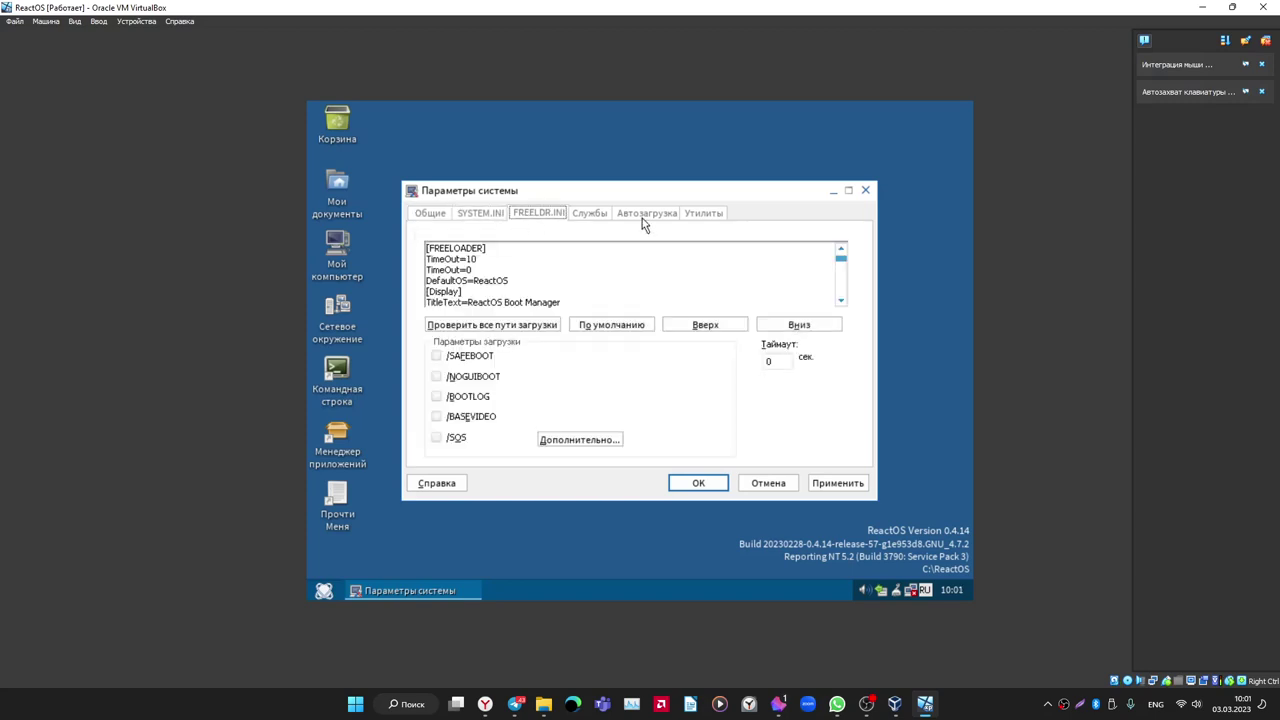
{"action": "left_click", "coordinate": [642, 217]}
{"action": "left_click", "coordinate": [866, 191]}
Launch the Сапер game from the games installed in ReactOS.
{"action": "right_click", "coordinate": [350, 575]}
{"action": "left_click", "coordinate": [324, 590]}
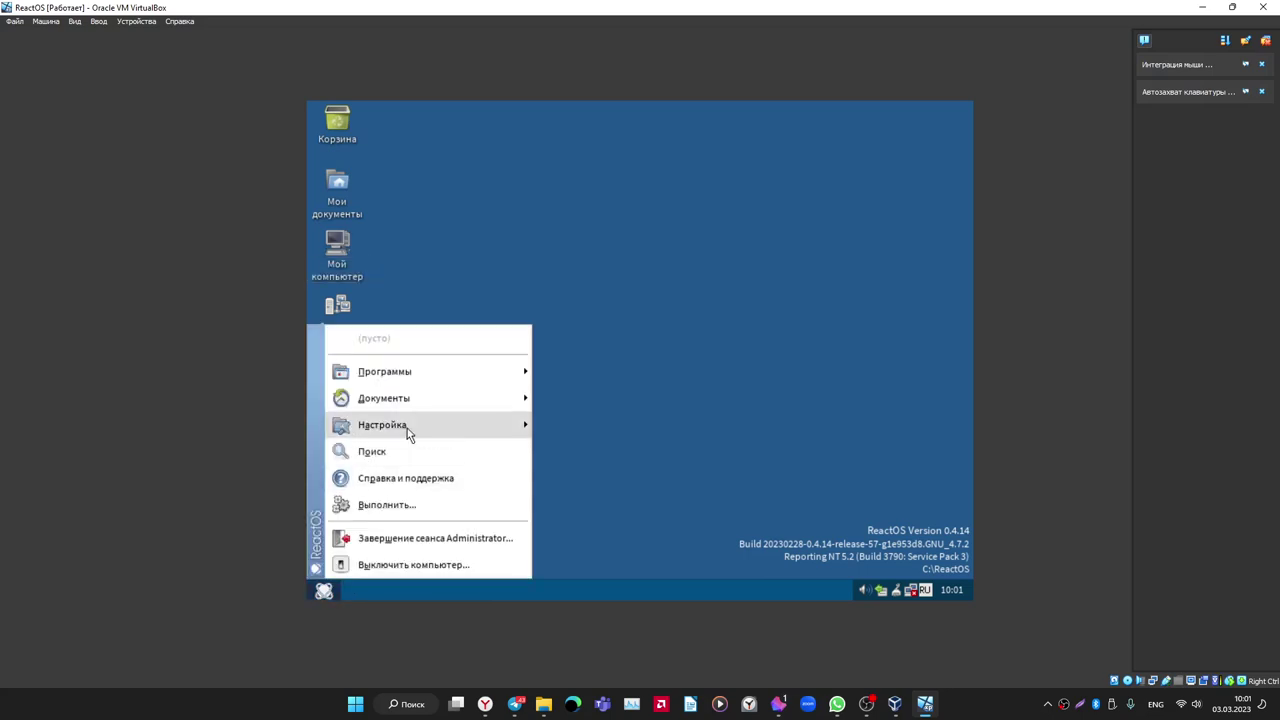
{"action": "mouse_move", "coordinate": [407, 428]}
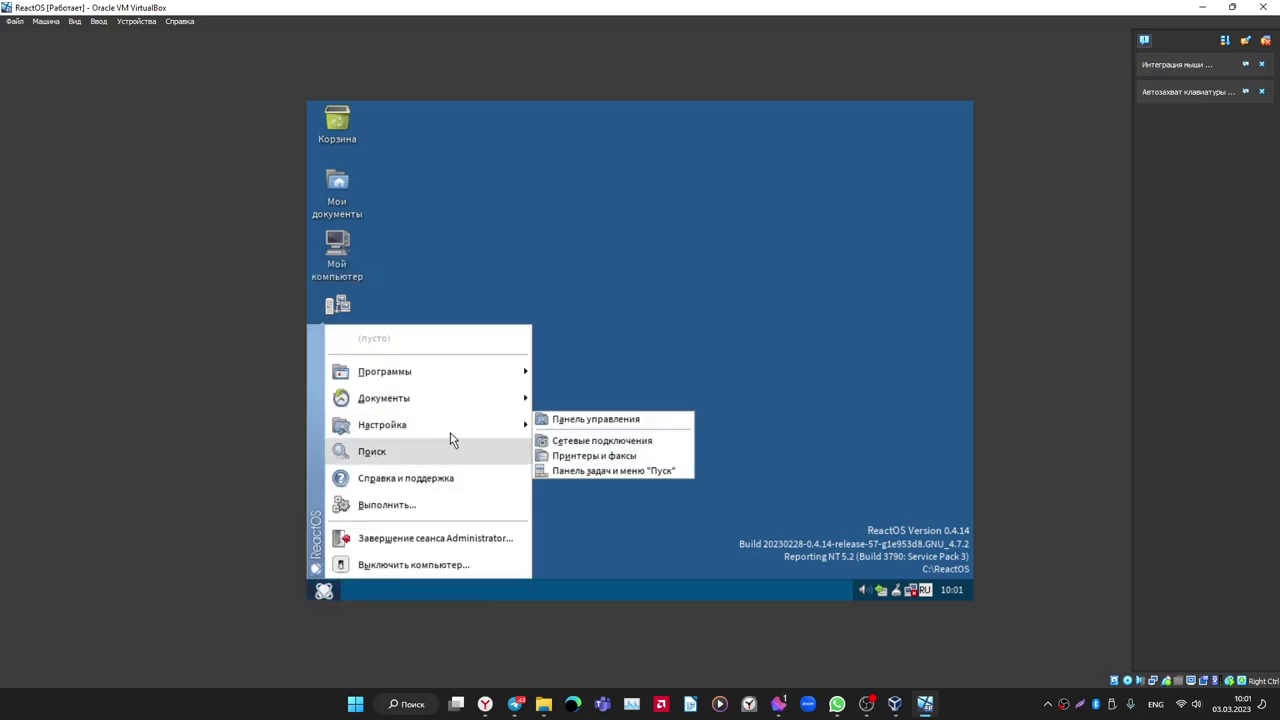
{"action": "mouse_move", "coordinate": [462, 404]}
{"action": "mouse_move", "coordinate": [465, 375]}
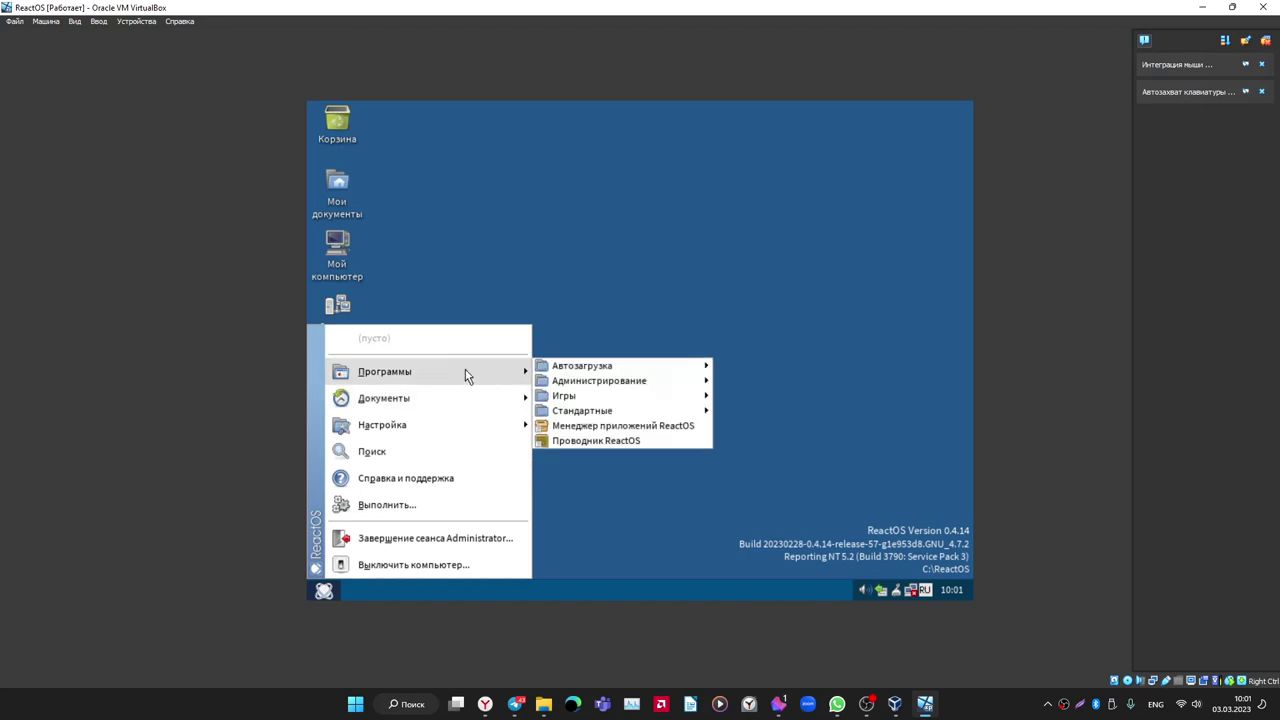
{"action": "mouse_move", "coordinate": [572, 397]}
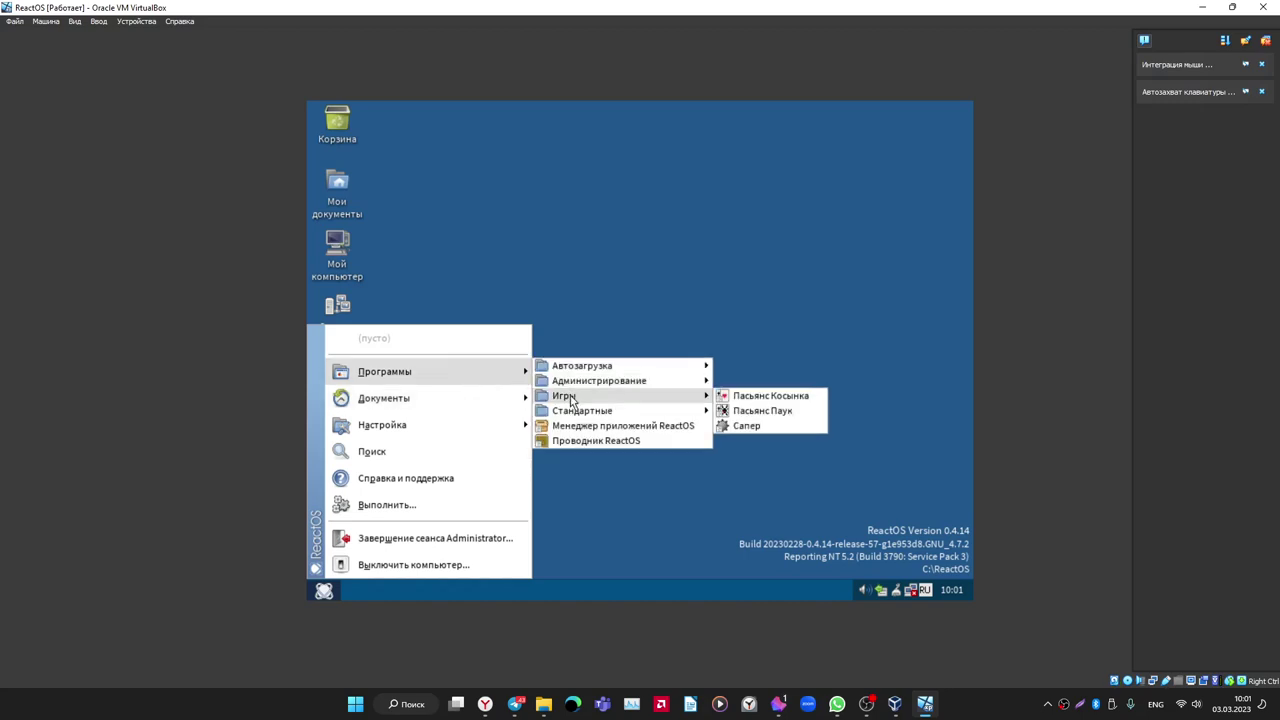
{"action": "left_click", "coordinate": [775, 427]}
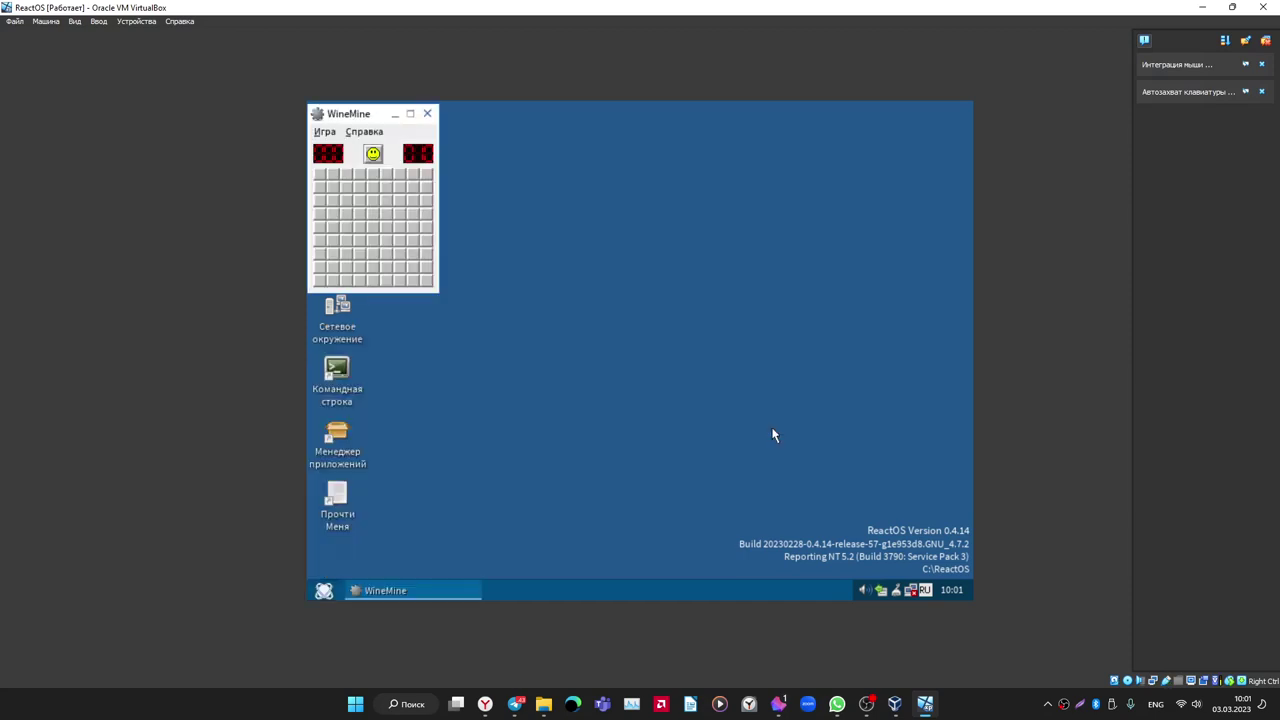
Place the WineMine window in the middle of the desktop, uncover a few cells of the minefield, and close the game.
{"action": "left_click_drag", "start_coordinate": [370, 115], "coordinate": [592, 219]}
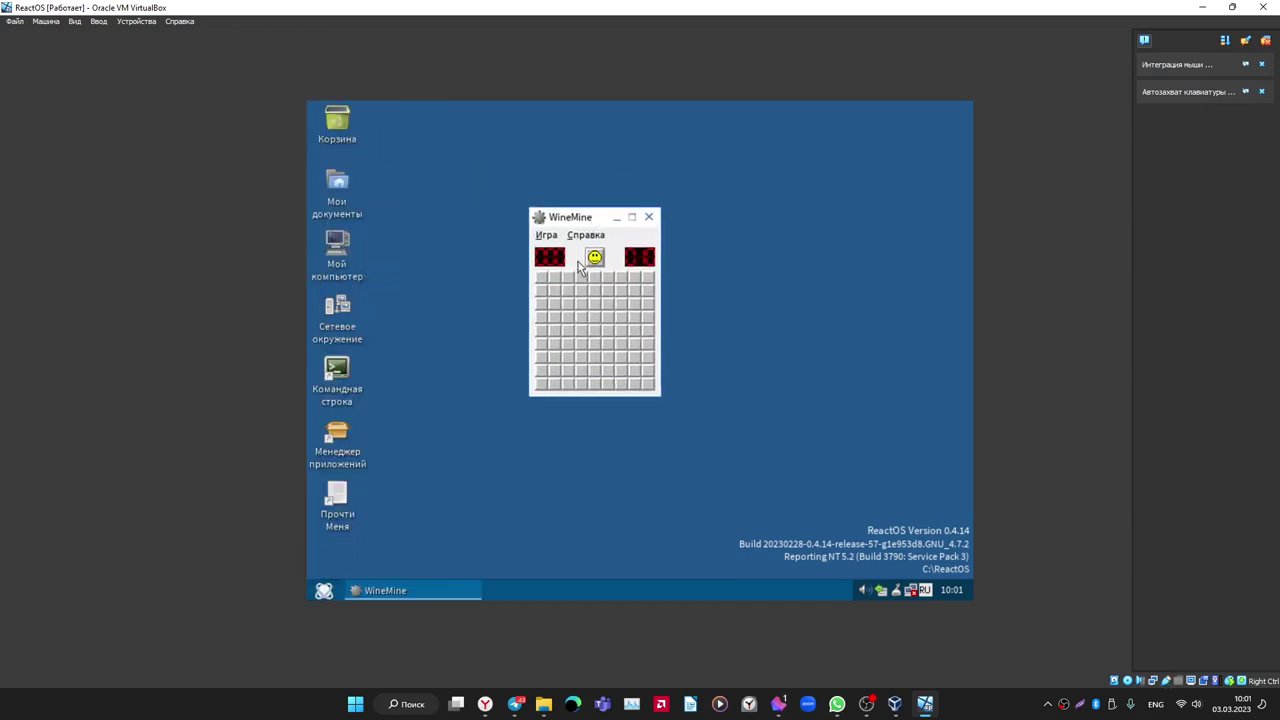
{"action": "left_click", "coordinate": [555, 304]}
{"action": "left_click", "coordinate": [577, 342]}
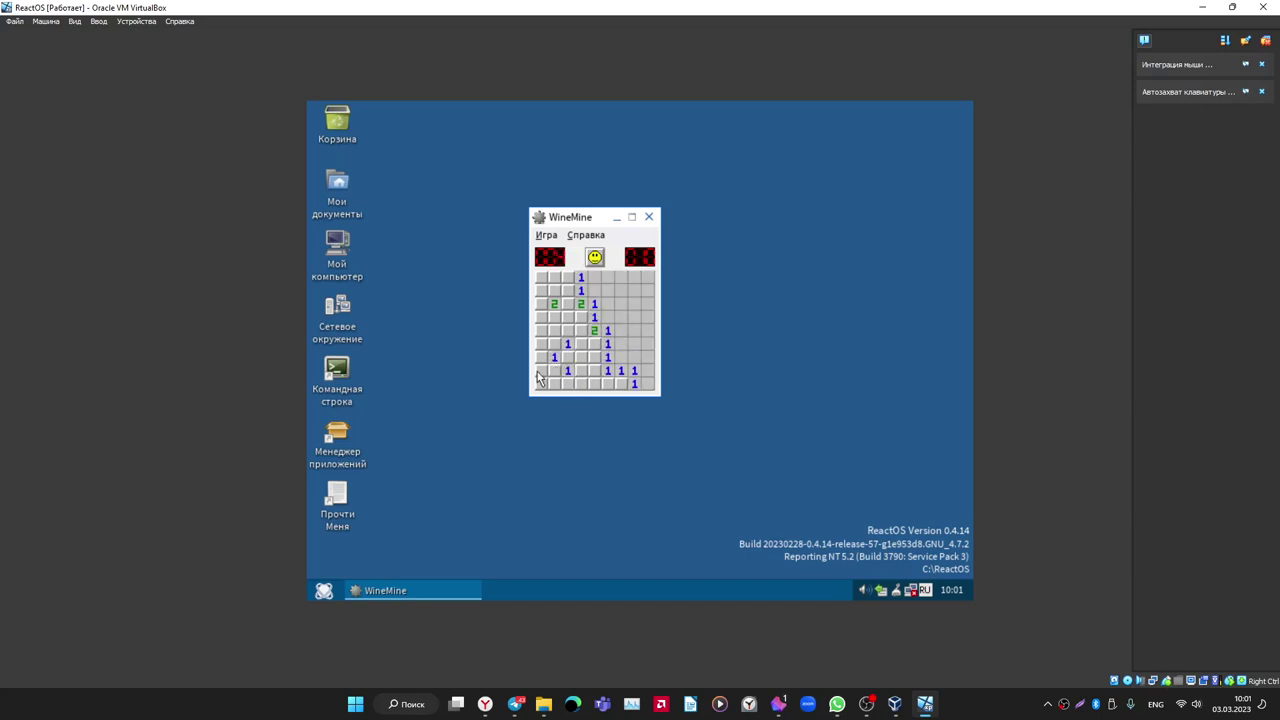
{"action": "left_click", "coordinate": [541, 370]}
{"action": "left_click", "coordinate": [649, 216]}
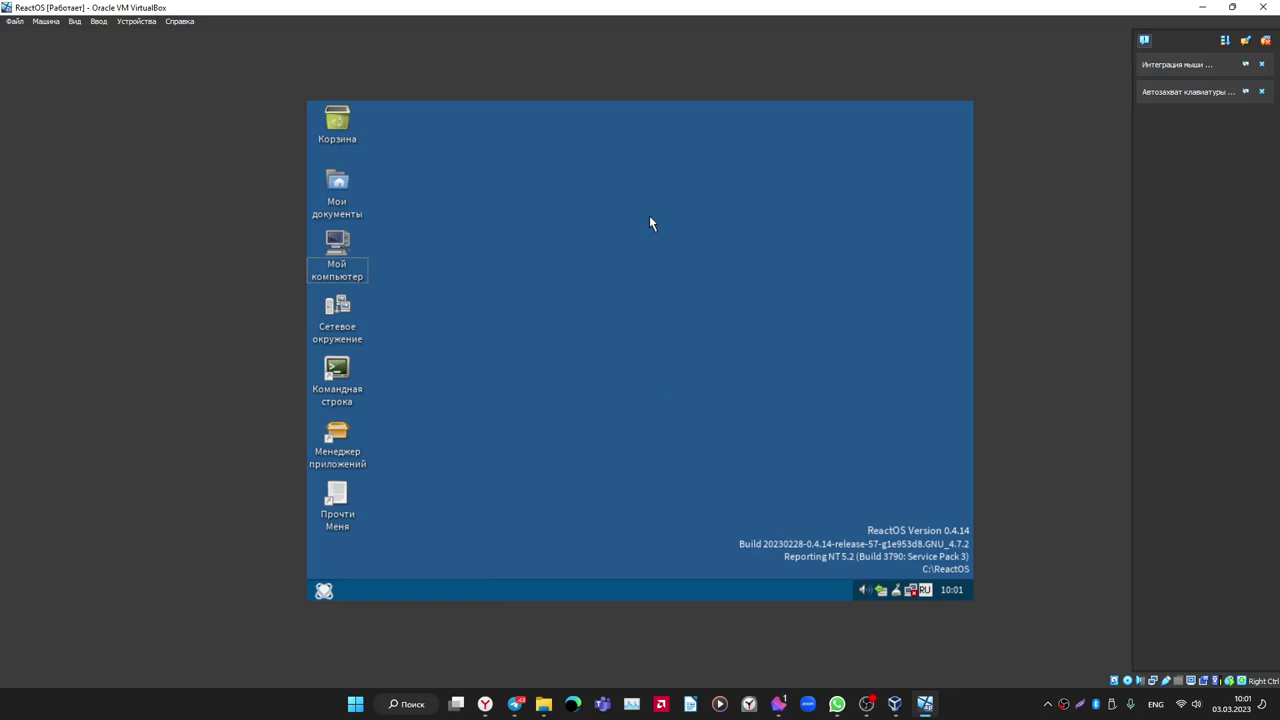
Try to open Справка и поддержка, and open Панель управления in a maximized window.
{"action": "left_click", "coordinate": [324, 591]}
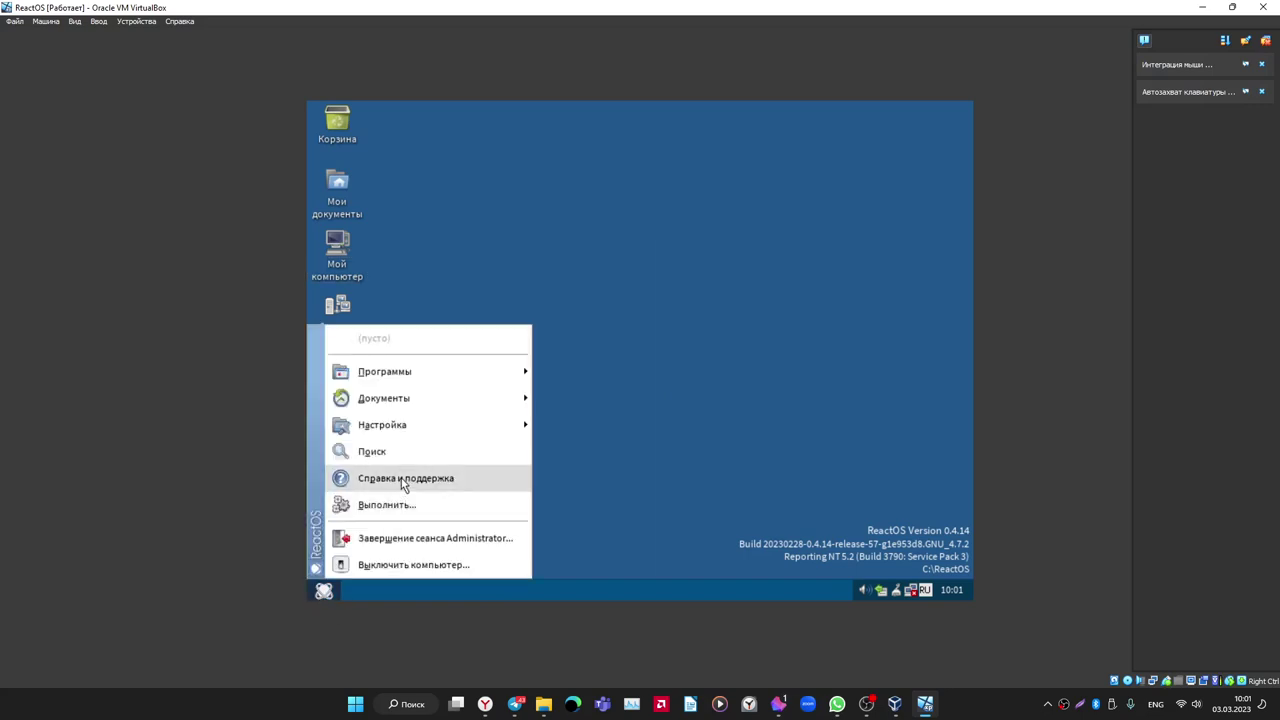
{"action": "left_click", "coordinate": [404, 480]}
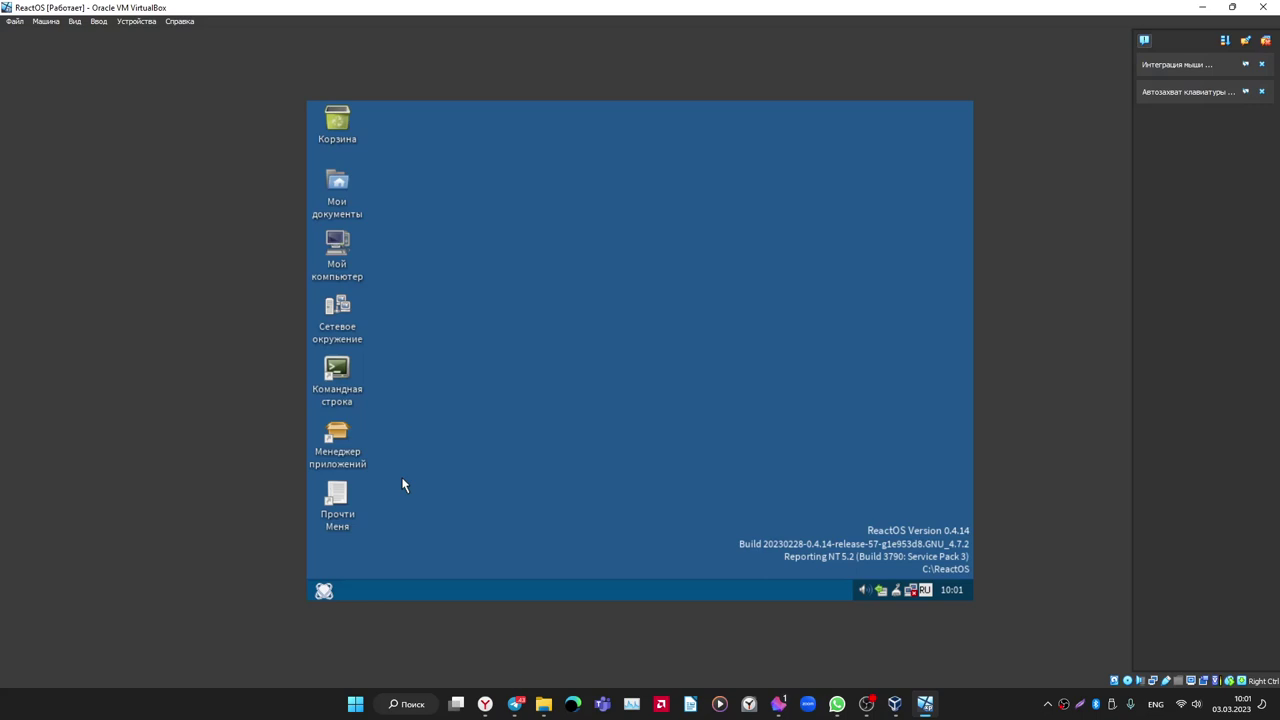
{"action": "left_click", "coordinate": [324, 591]}
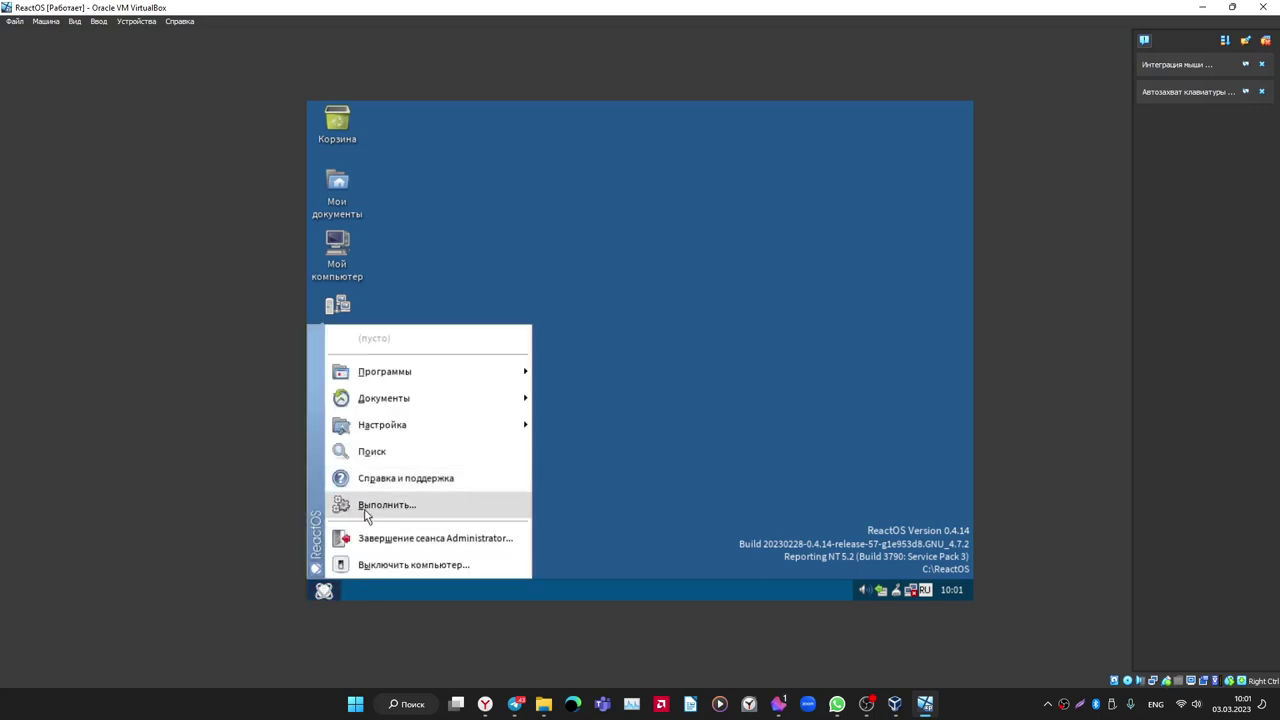
{"action": "mouse_move", "coordinate": [370, 437]}
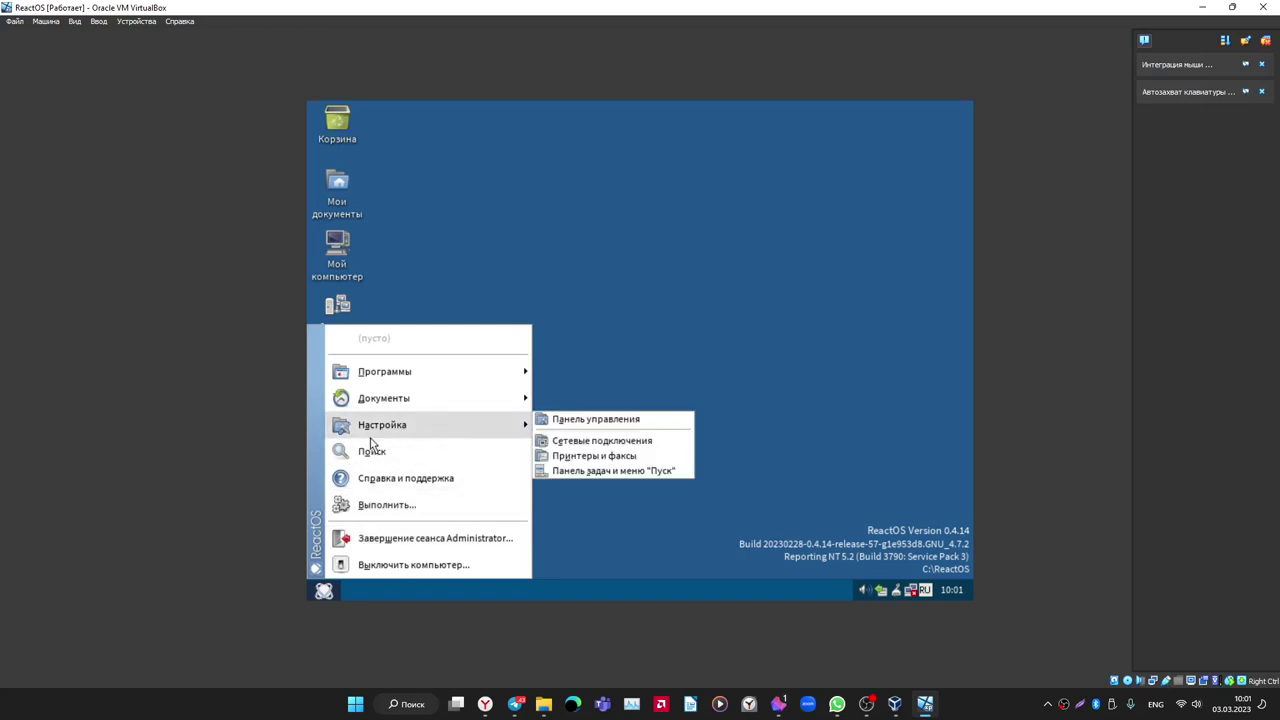
{"action": "left_click", "coordinate": [581, 427]}
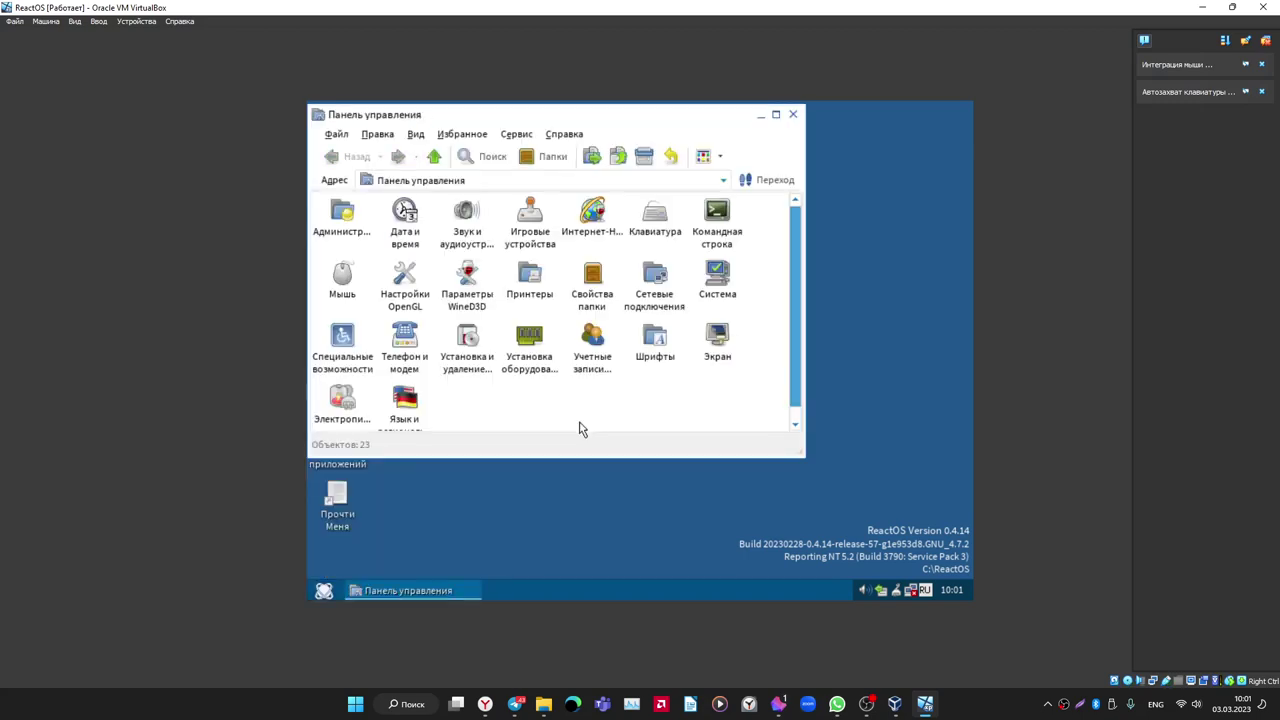
{"action": "left_click", "coordinate": [774, 114]}
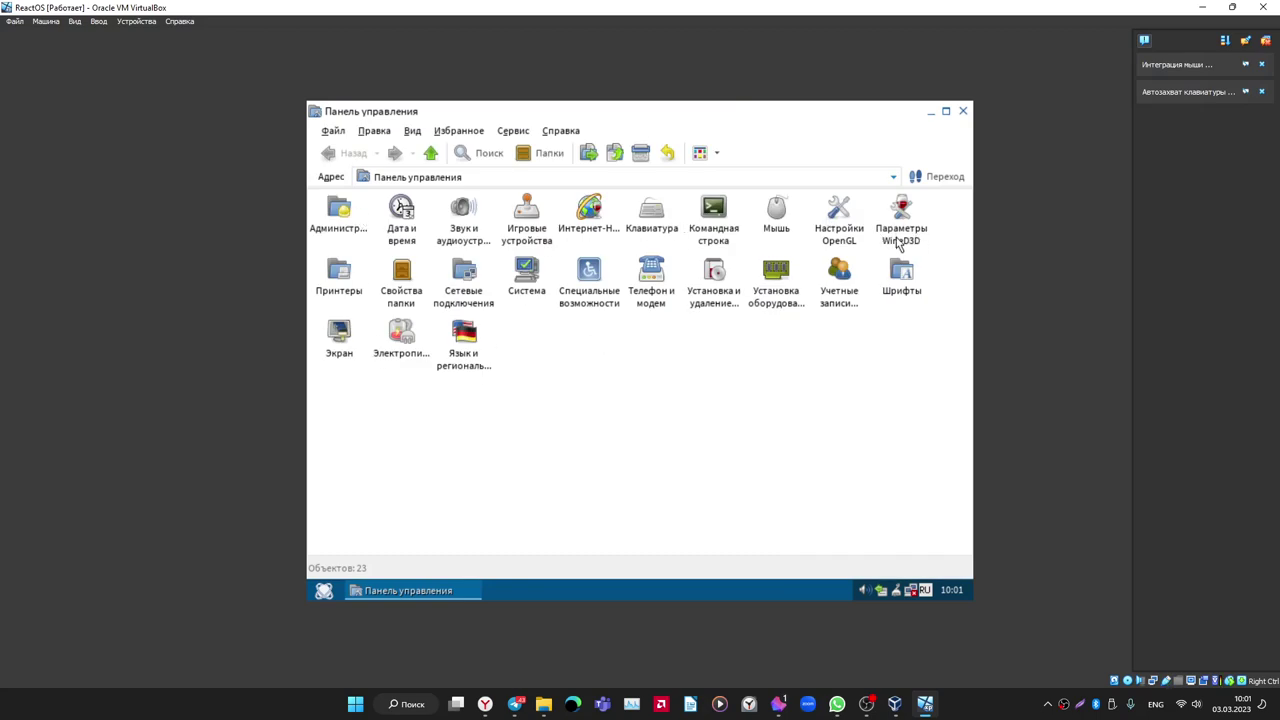
Open the Экран properties from Панель управления and apply 1920px_Polarlicht as the desktop background.
{"action": "left_click", "coordinate": [780, 302]}
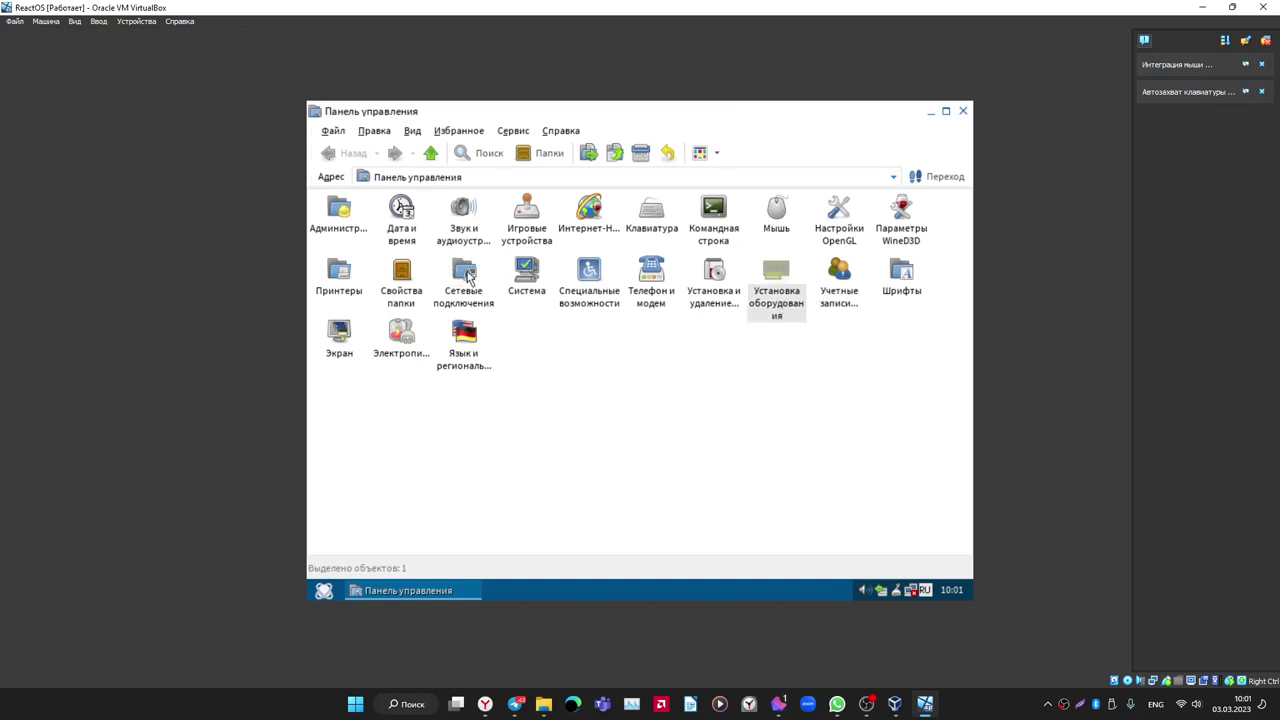
{"action": "double_click", "coordinate": [338, 350]}
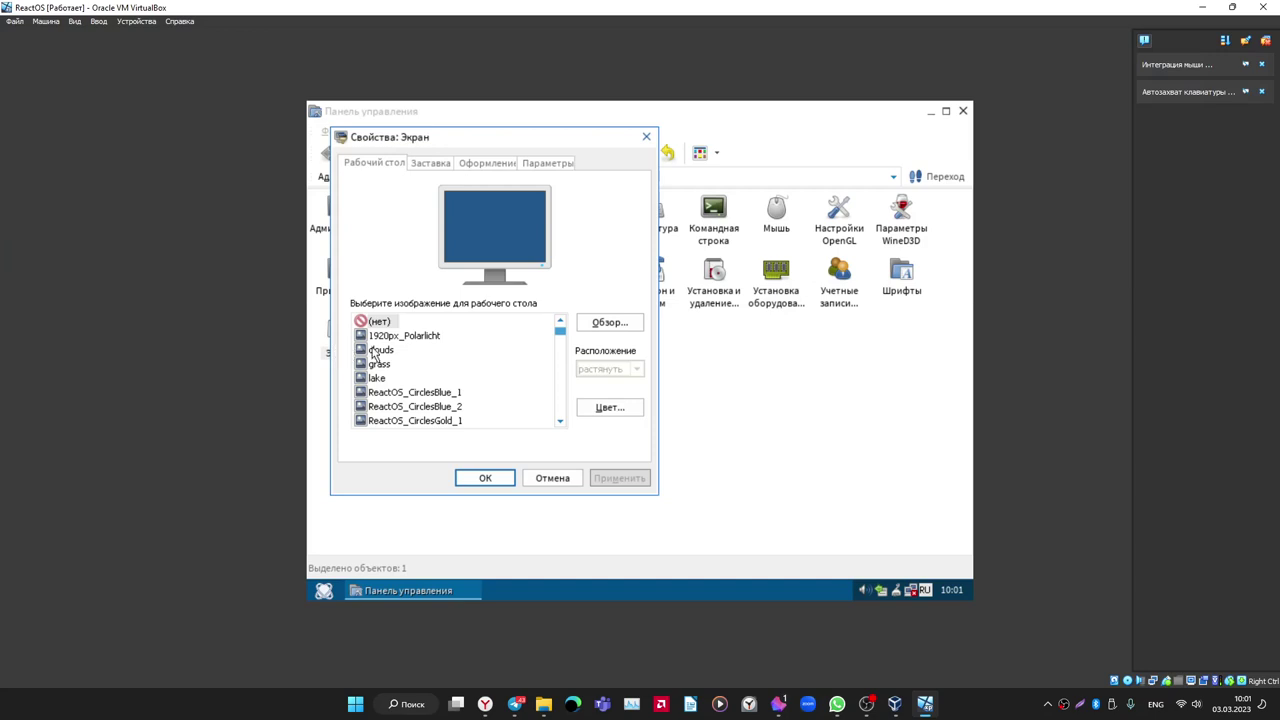
{"action": "mouse_move", "coordinate": [560, 333]}
{"action": "left_mouse_down"}
{"action": "mouse_move", "coordinate": [566, 434]}
{"action": "mouse_move", "coordinate": [574, 328]}
{"action": "left_mouse_up"}
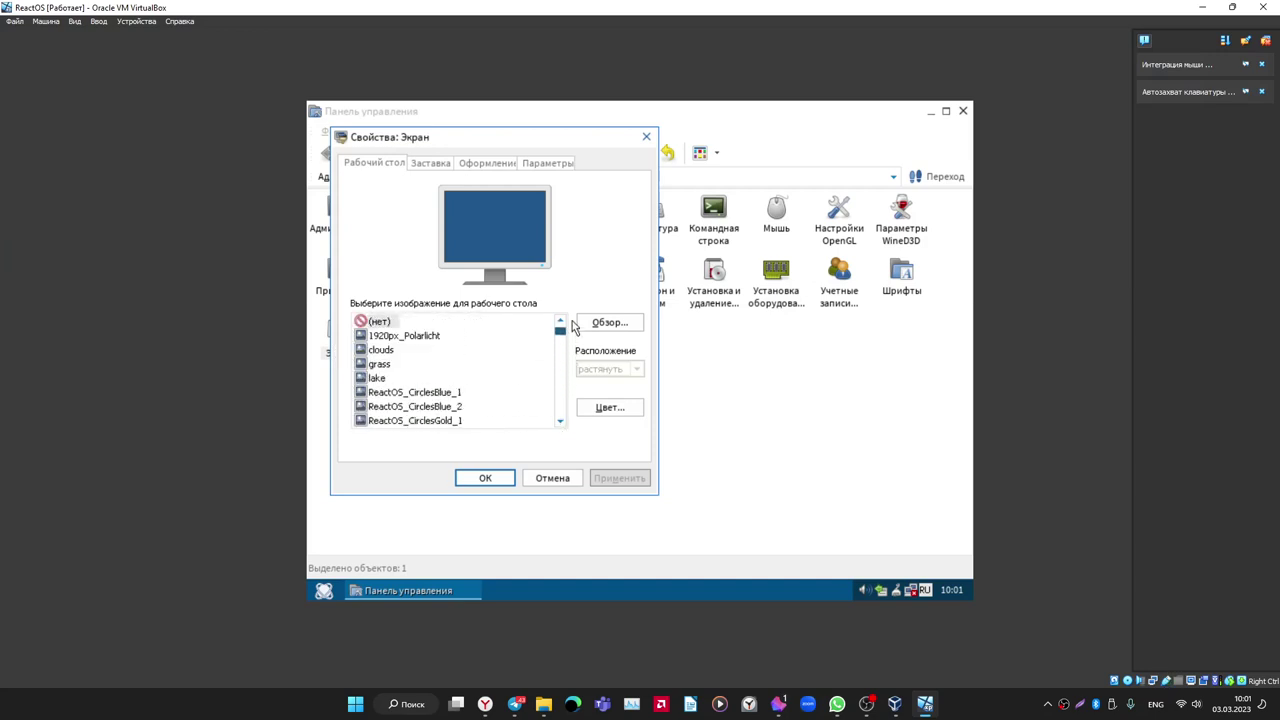
{"action": "left_click", "coordinate": [423, 337]}
{"action": "left_click", "coordinate": [390, 352]}
{"action": "left_click", "coordinate": [396, 338]}
{"action": "left_click", "coordinate": [609, 482]}
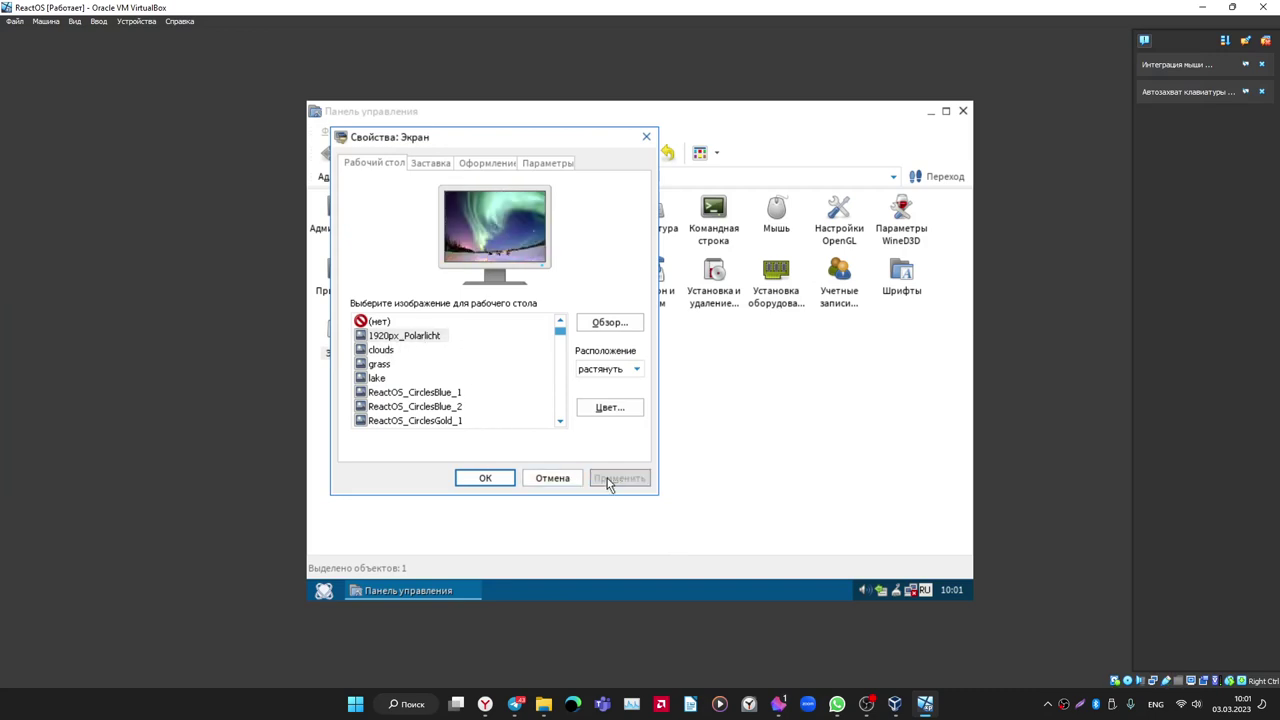
Preview the Modern, Lunar and Lautus themes in the Оформление settings and select Классическая тема for windows and buttons.
{"action": "left_click", "coordinate": [424, 163]}
{"action": "left_click", "coordinate": [457, 165]}
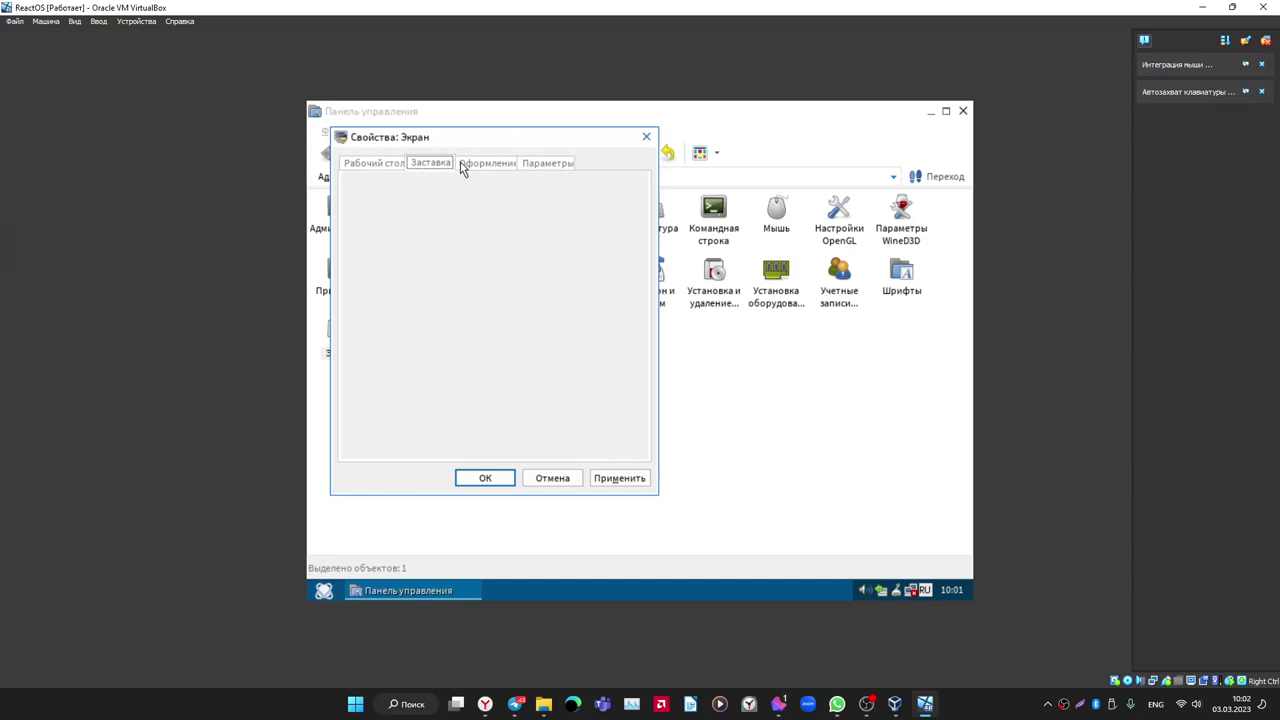
{"action": "left_click", "coordinate": [541, 170]}
{"action": "left_click", "coordinate": [492, 166]}
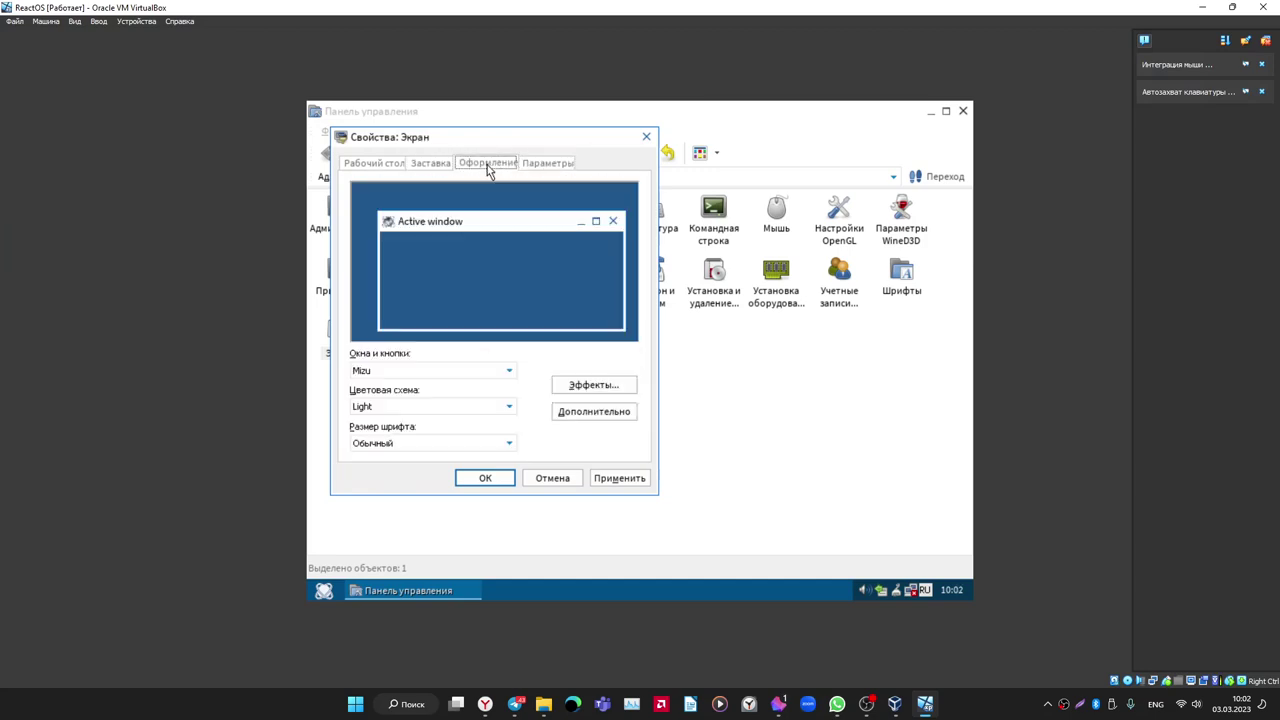
{"action": "left_click", "coordinate": [490, 370]}
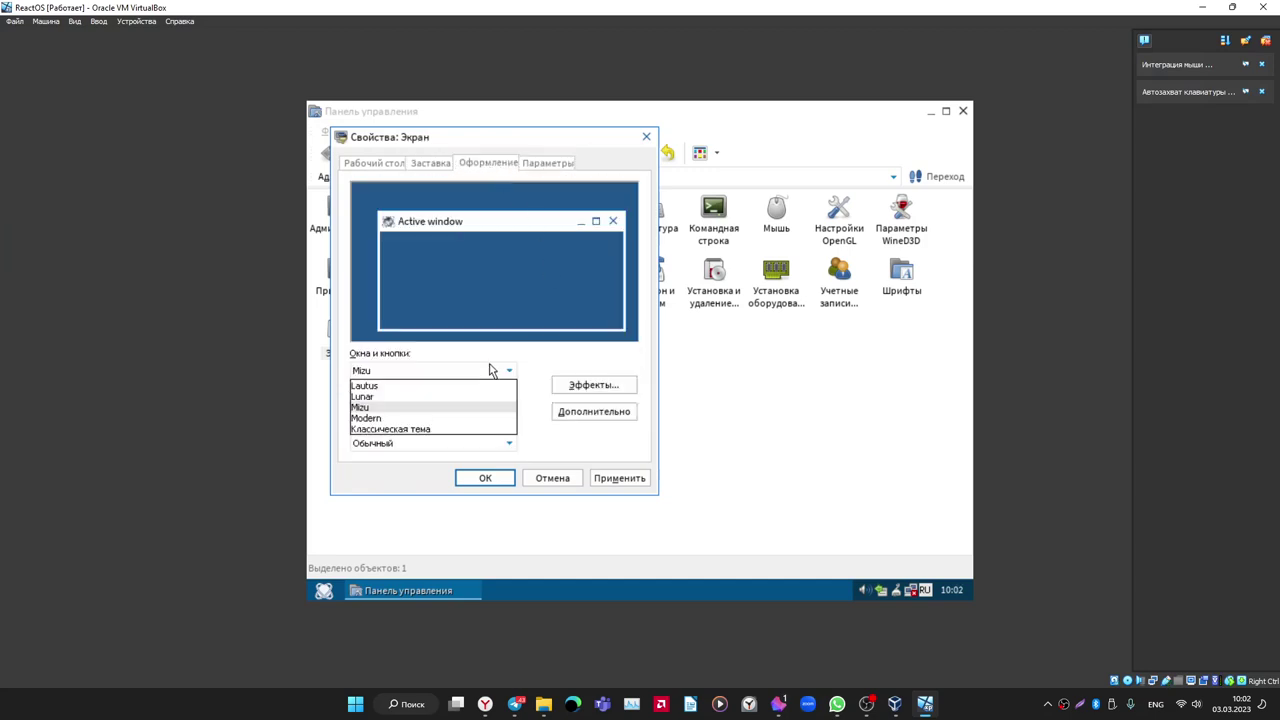
{"action": "left_click", "coordinate": [430, 418]}
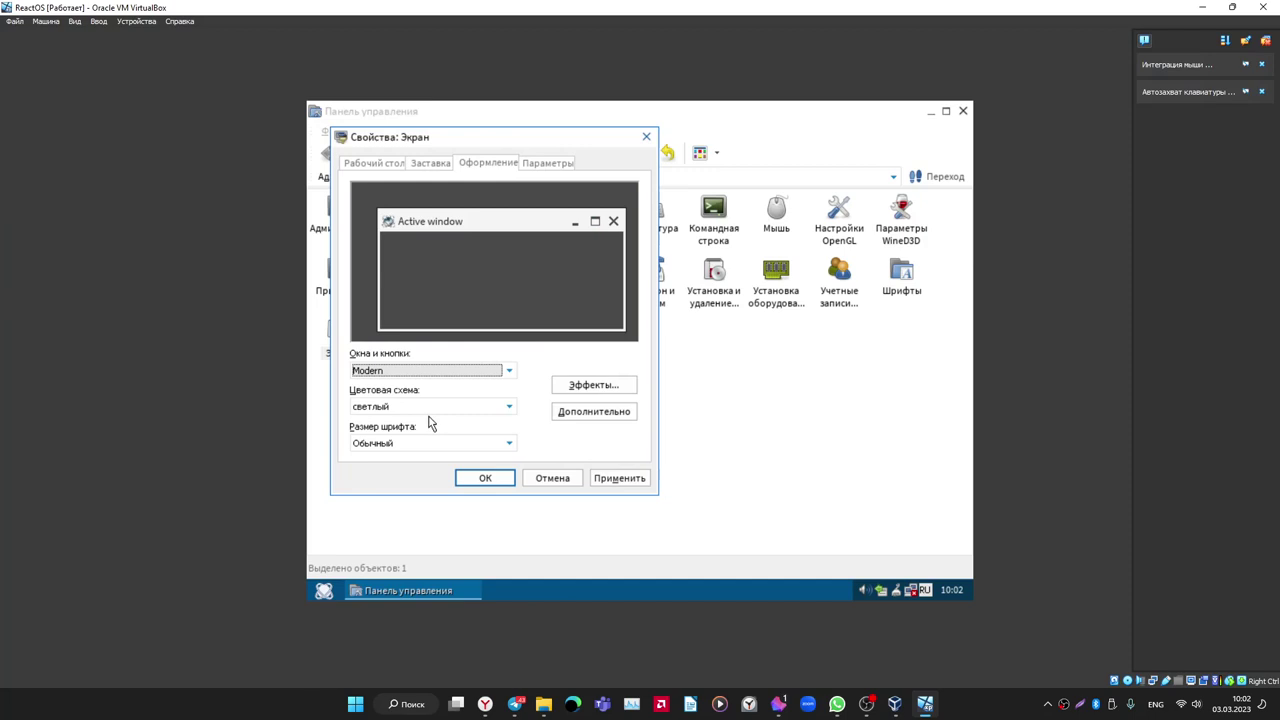
{"action": "left_click", "coordinate": [464, 374]}
{"action": "left_click", "coordinate": [437, 429]}
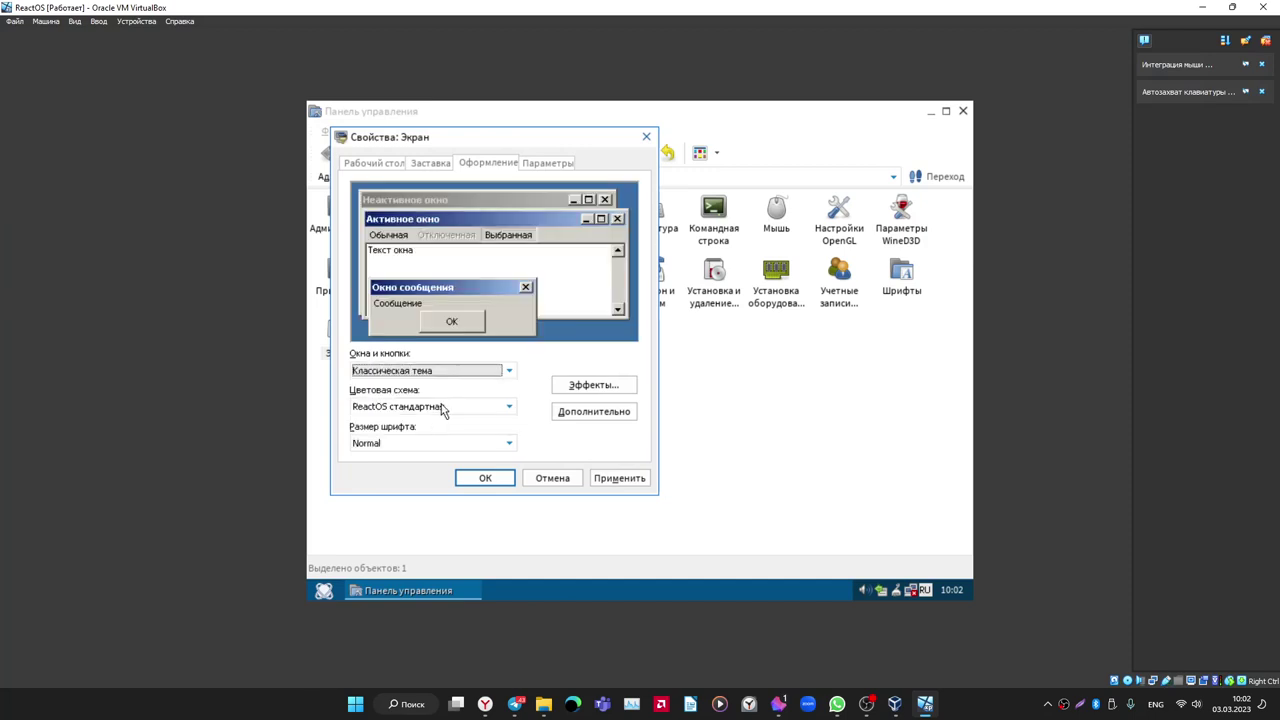
{"action": "left_click", "coordinate": [463, 371]}
{"action": "left_click", "coordinate": [421, 397]}
{"action": "left_click", "coordinate": [463, 370]}
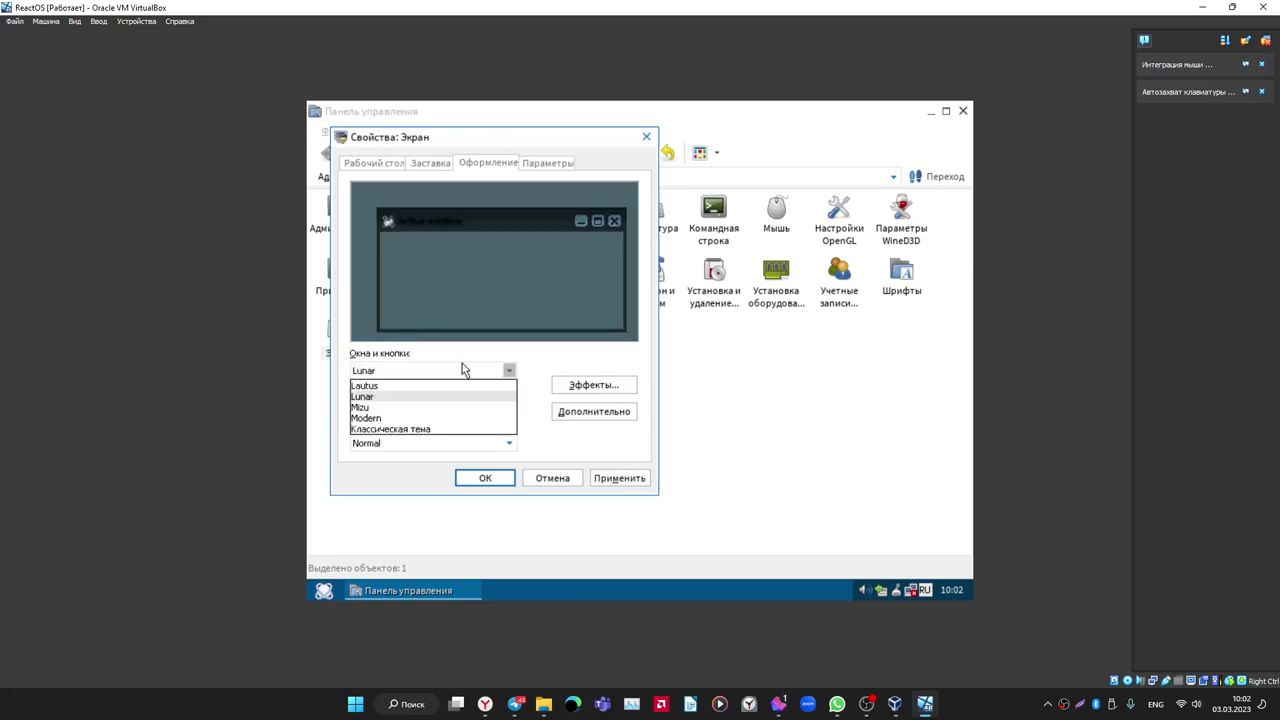
{"action": "left_click", "coordinate": [408, 385]}
{"action": "left_click", "coordinate": [420, 371]}
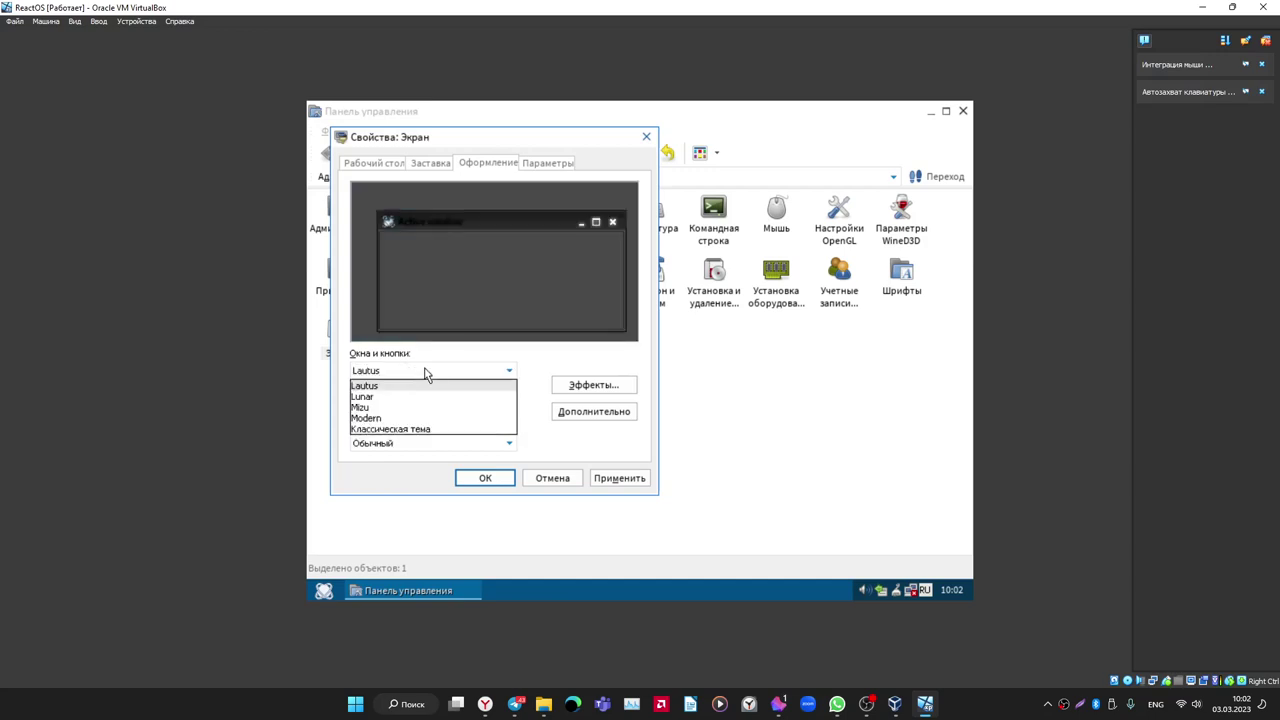
{"action": "left_click", "coordinate": [414, 429]}
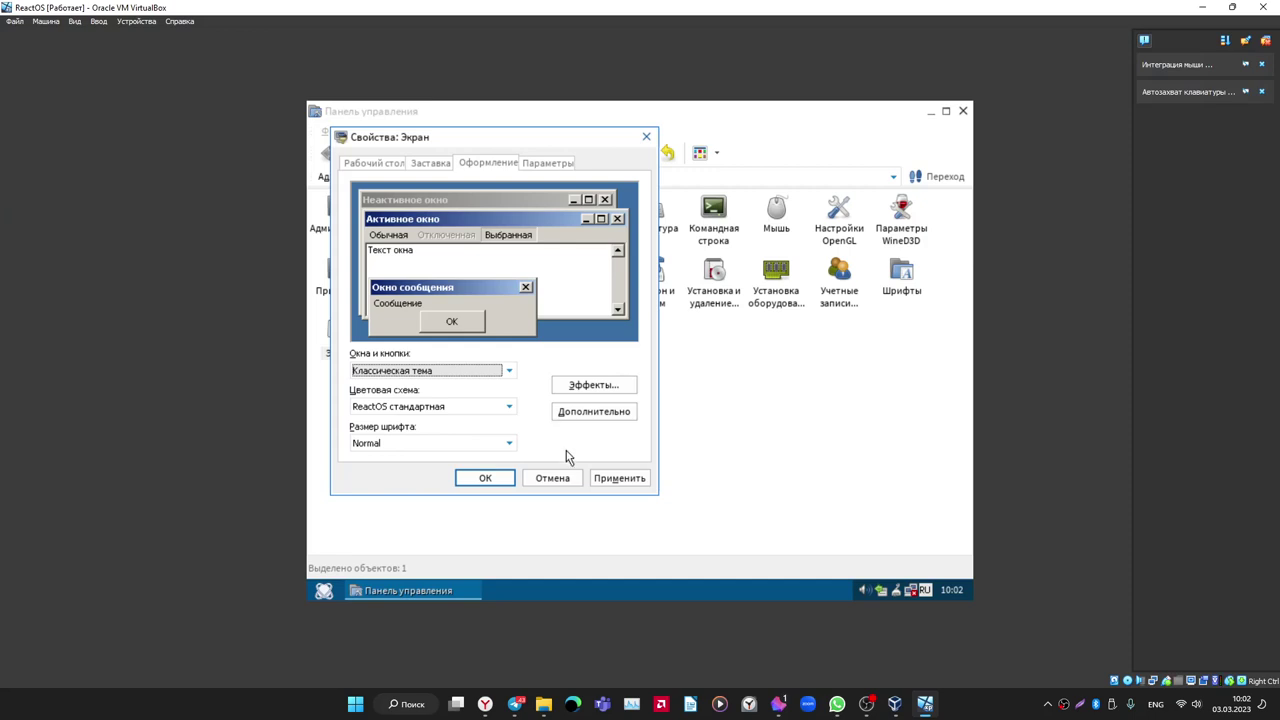
Set the screen resolution to 1024x768 pixels, apply and keep the display changes, and close Панель управления.
{"action": "left_click", "coordinate": [542, 163]}
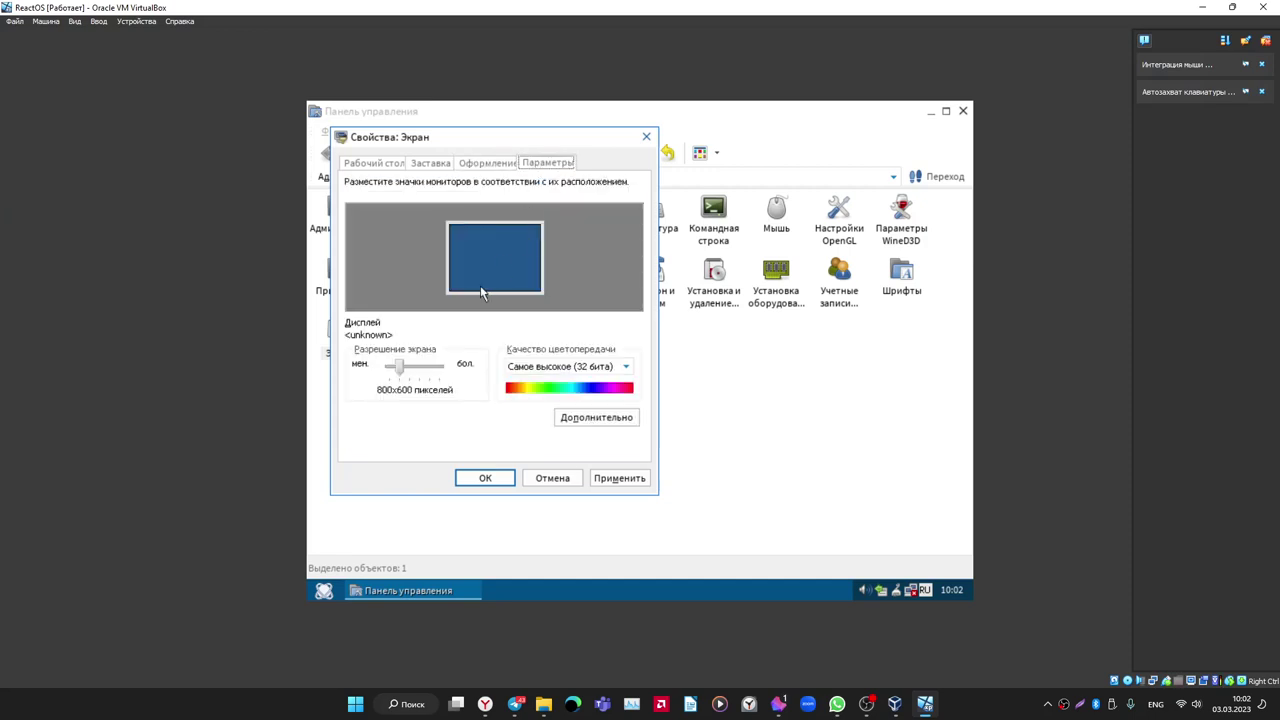
{"action": "left_click_drag", "start_coordinate": [400, 368], "coordinate": [410, 372]}
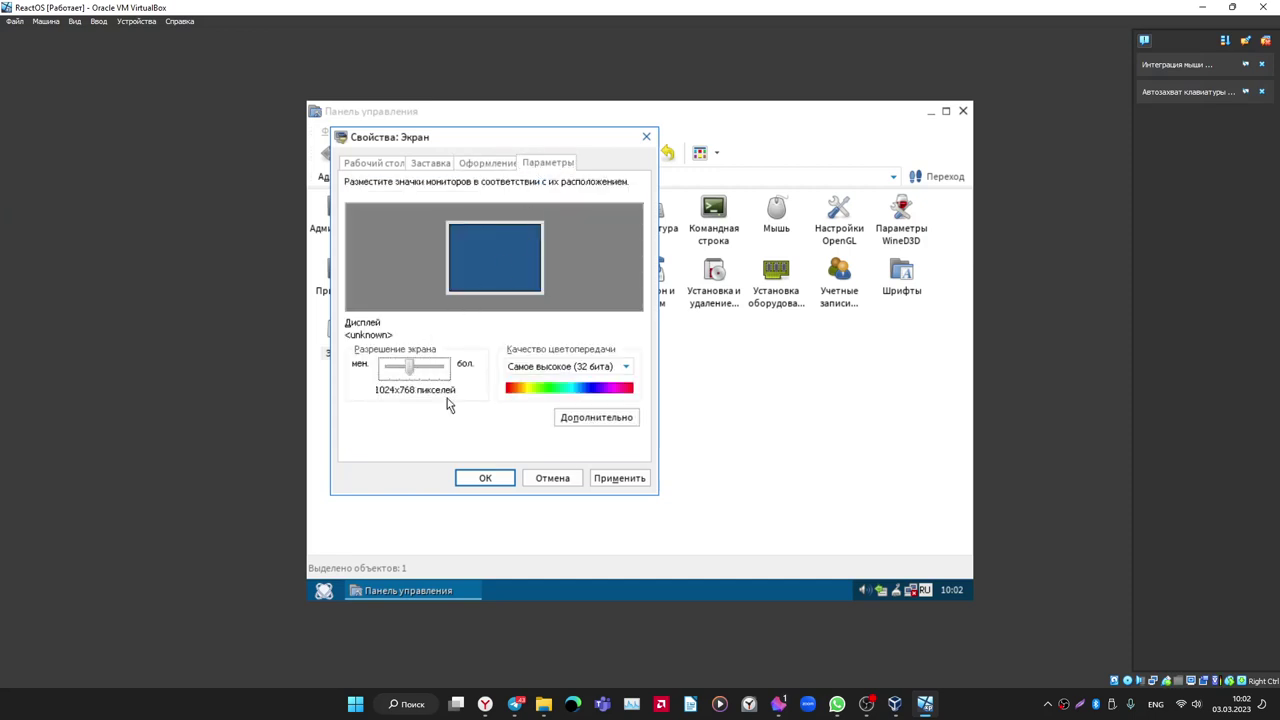
{"action": "left_click", "coordinate": [598, 478]}
{"action": "left_click", "coordinate": [601, 478]}
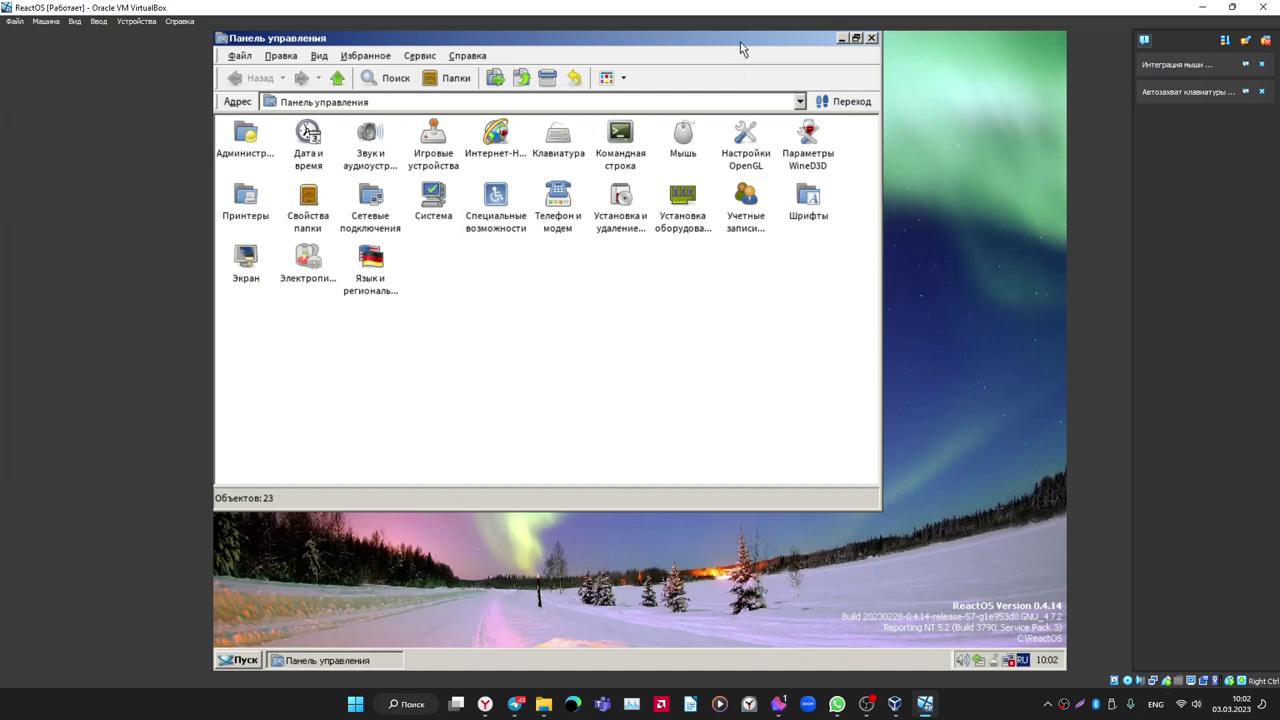
{"action": "left_click", "coordinate": [872, 38]}
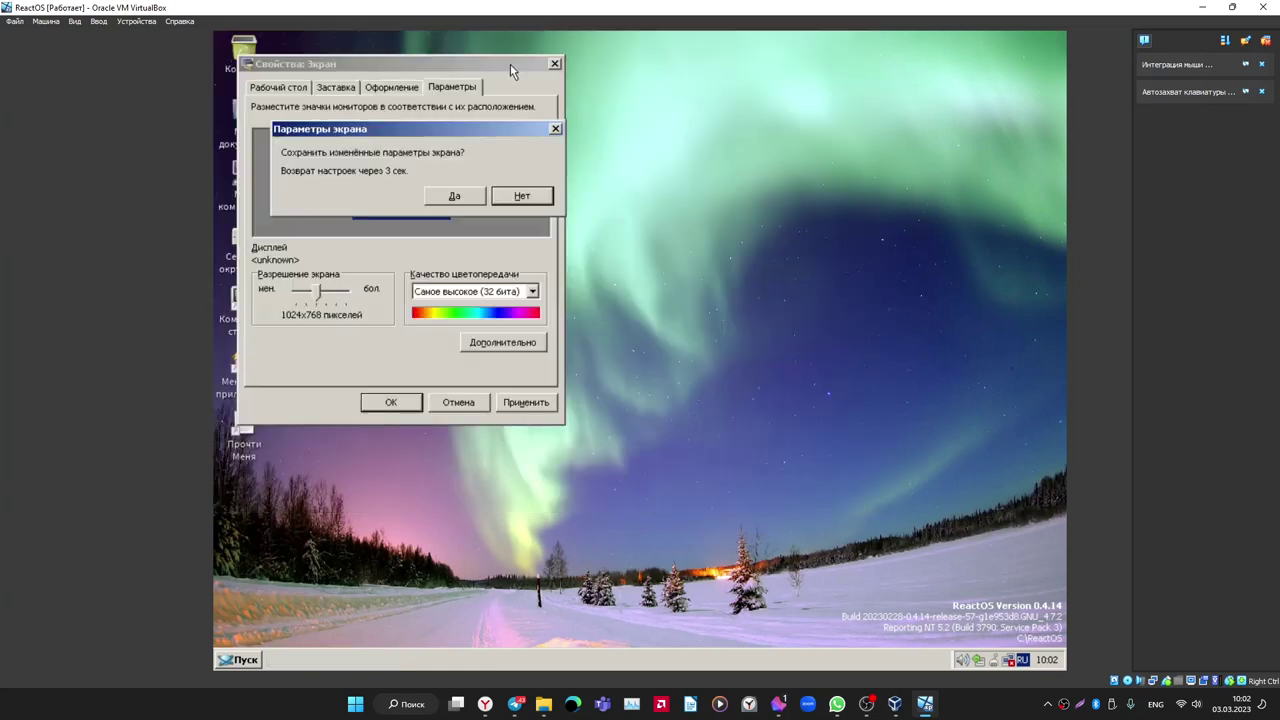
{"action": "left_click", "coordinate": [463, 193]}
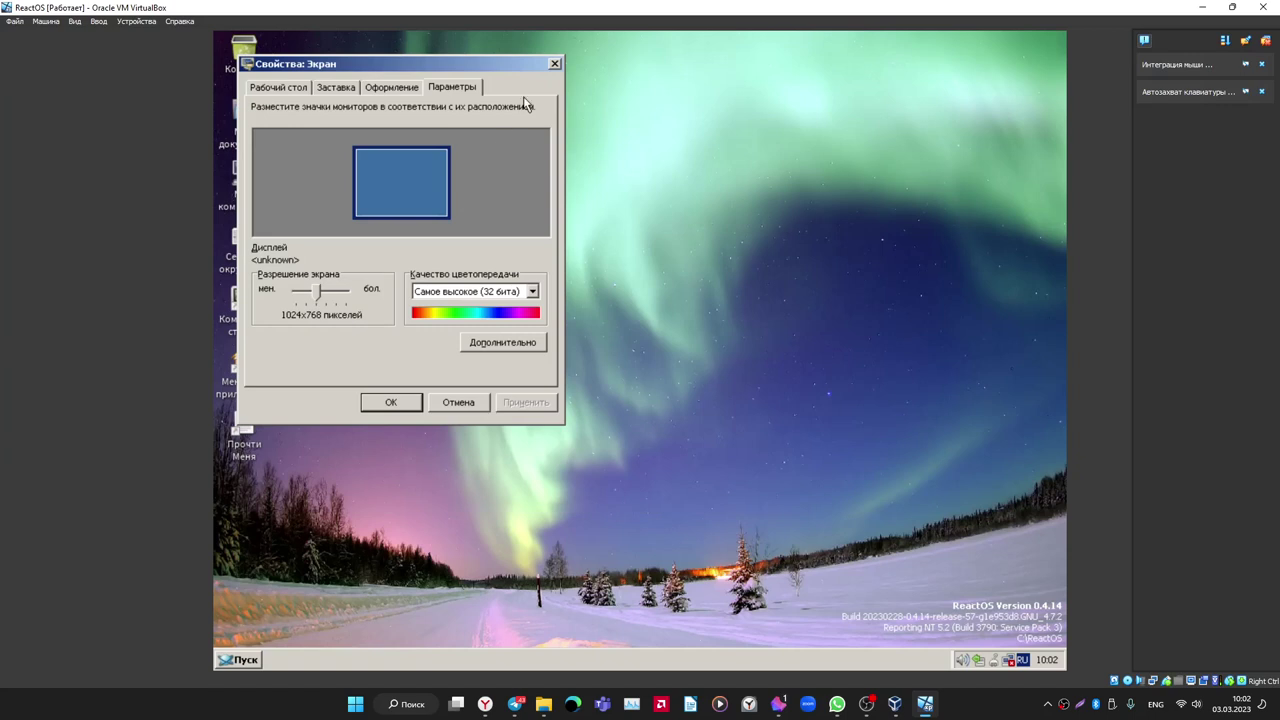
Check the available colour quality options and the Оформление settings, and close the Экран properties.
{"action": "left_click", "coordinate": [533, 291]}
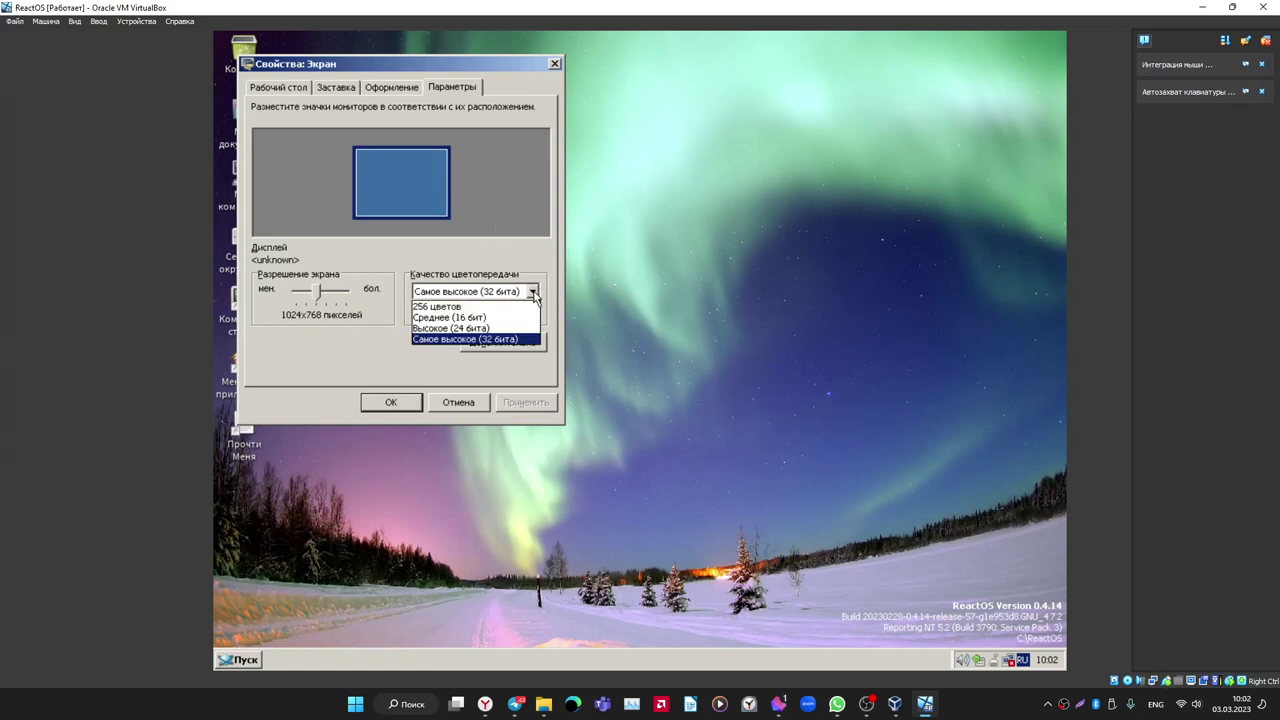
{"action": "left_click", "coordinate": [534, 294]}
{"action": "left_click", "coordinate": [410, 89]}
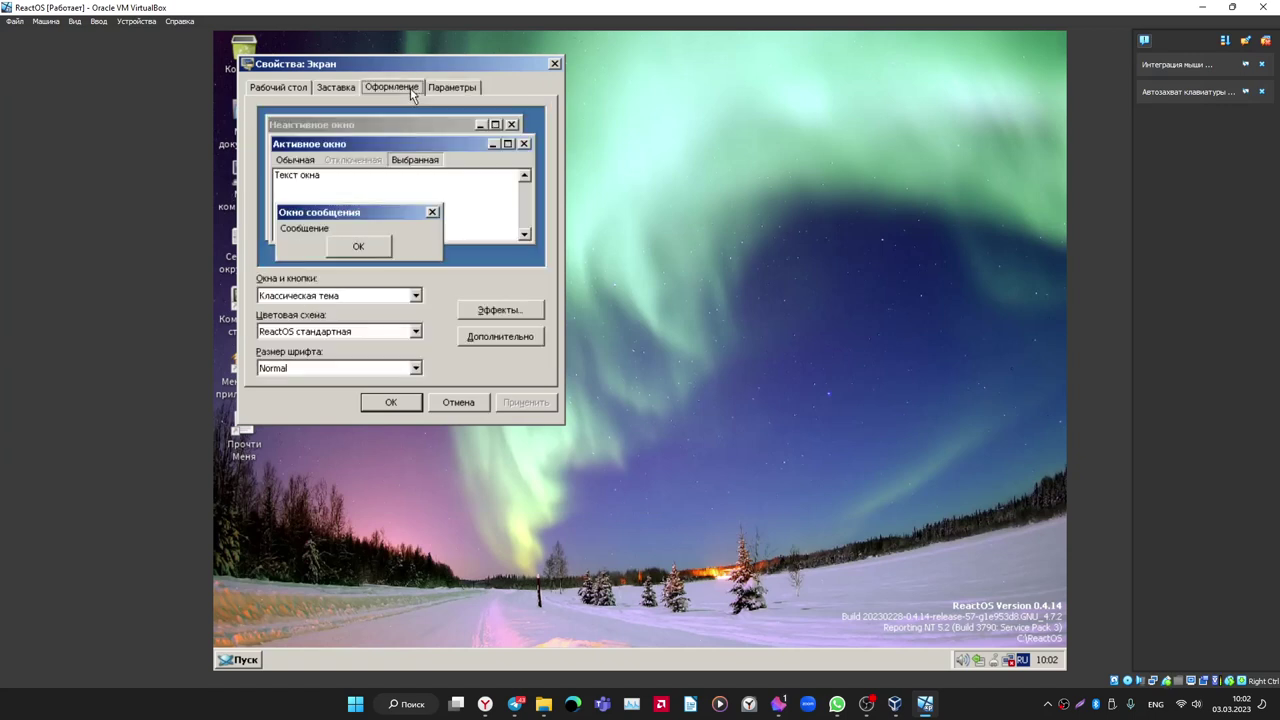
{"action": "left_click", "coordinate": [553, 65]}
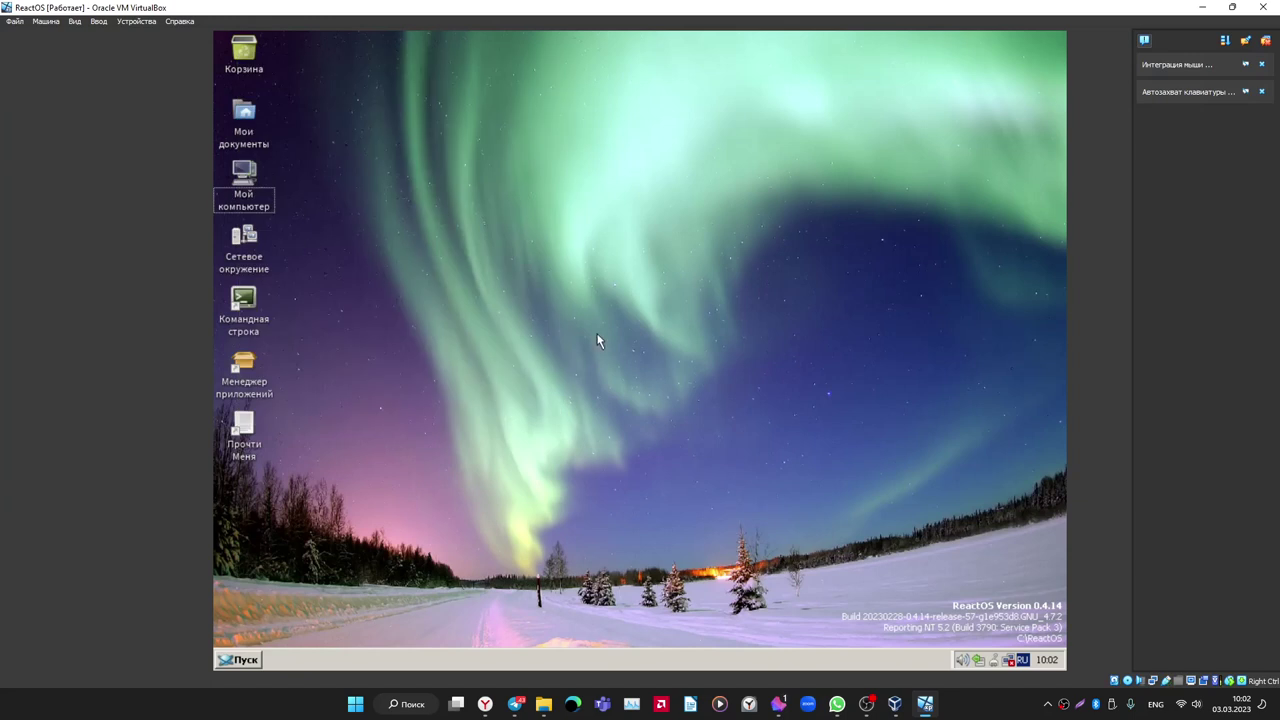
{"action": "left_click", "coordinate": [241, 661]}
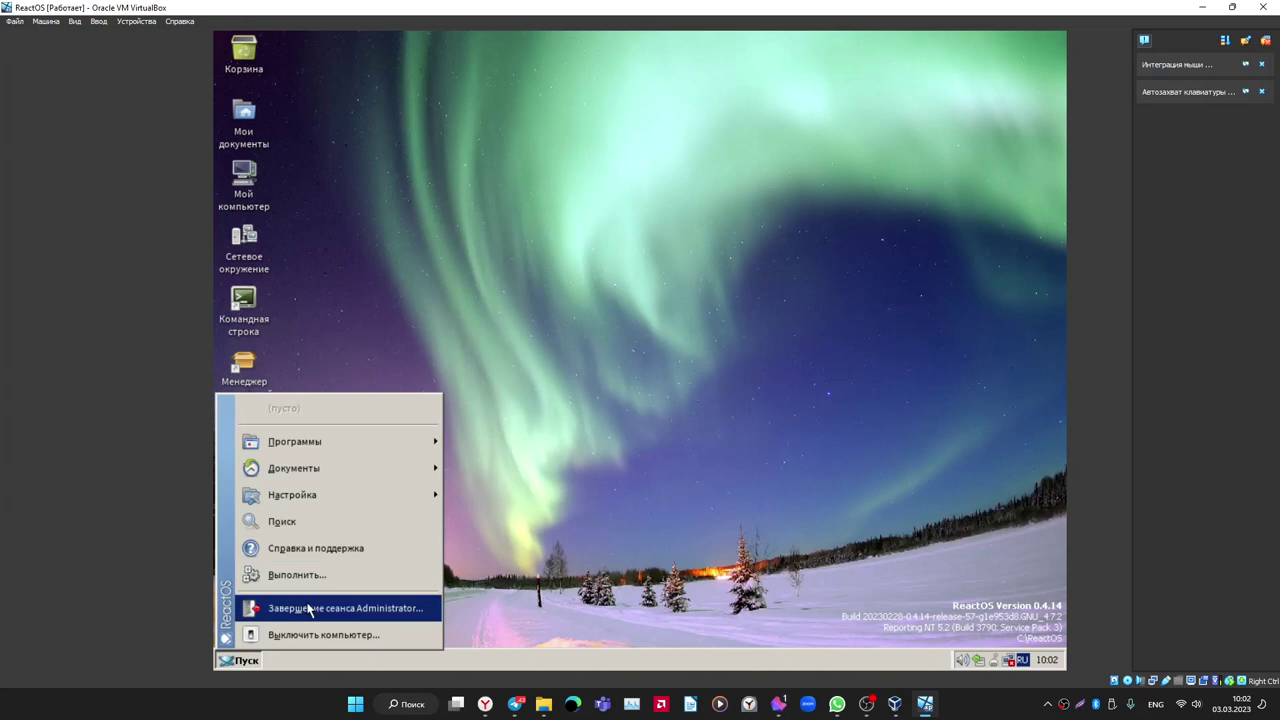
{"action": "left_click", "coordinate": [520, 428]}
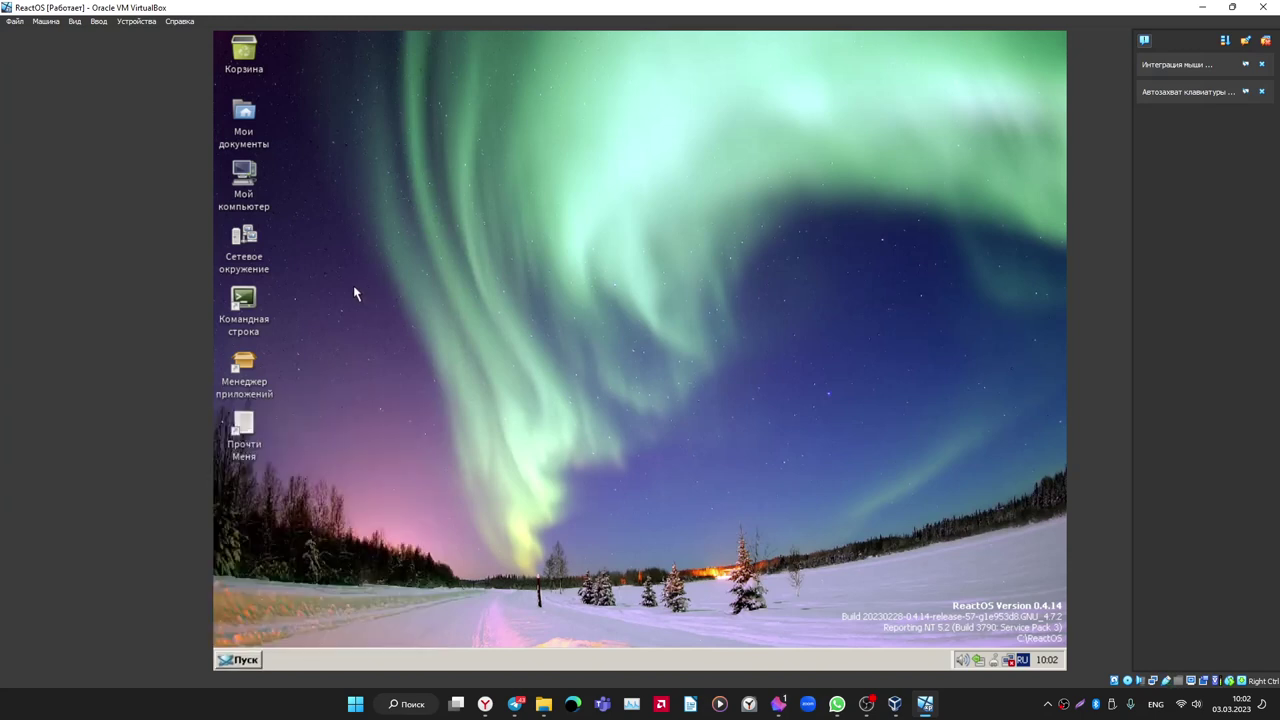
Open Менеджер приложений ReactOS from the installed programs and maximize its window.
{"action": "left_click", "coordinate": [242, 662]}
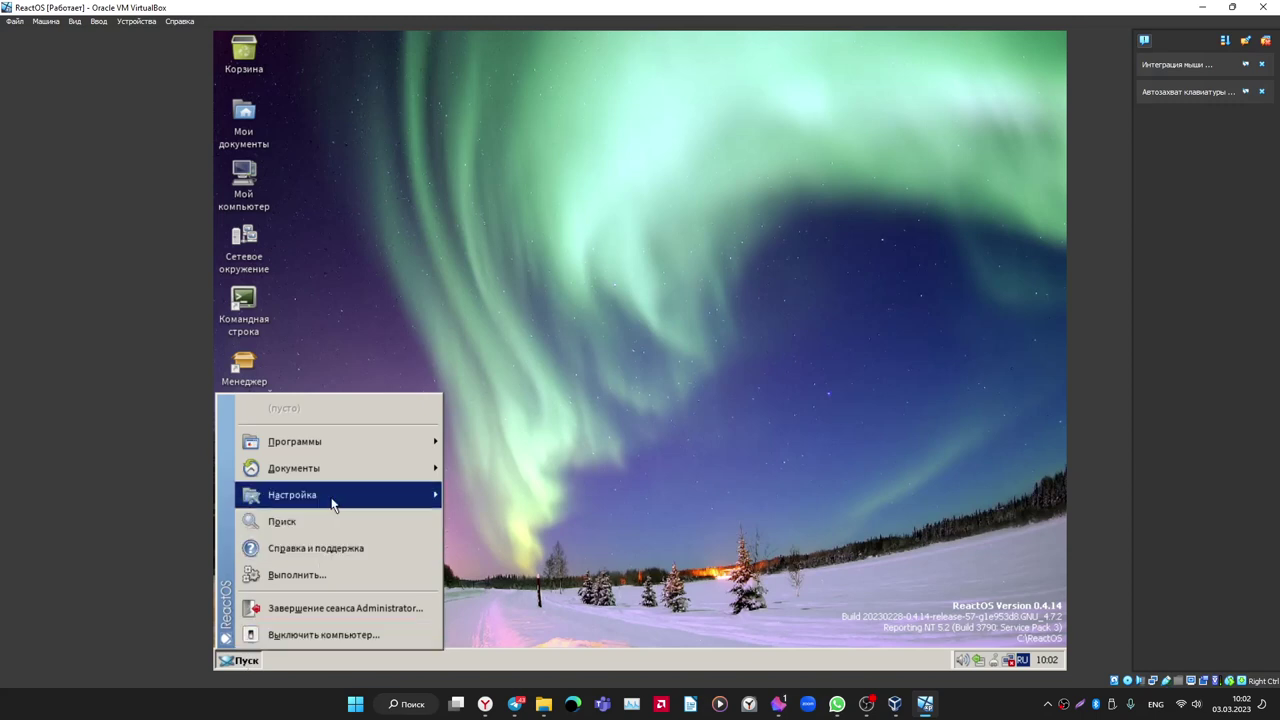
{"action": "mouse_move", "coordinate": [334, 505]}
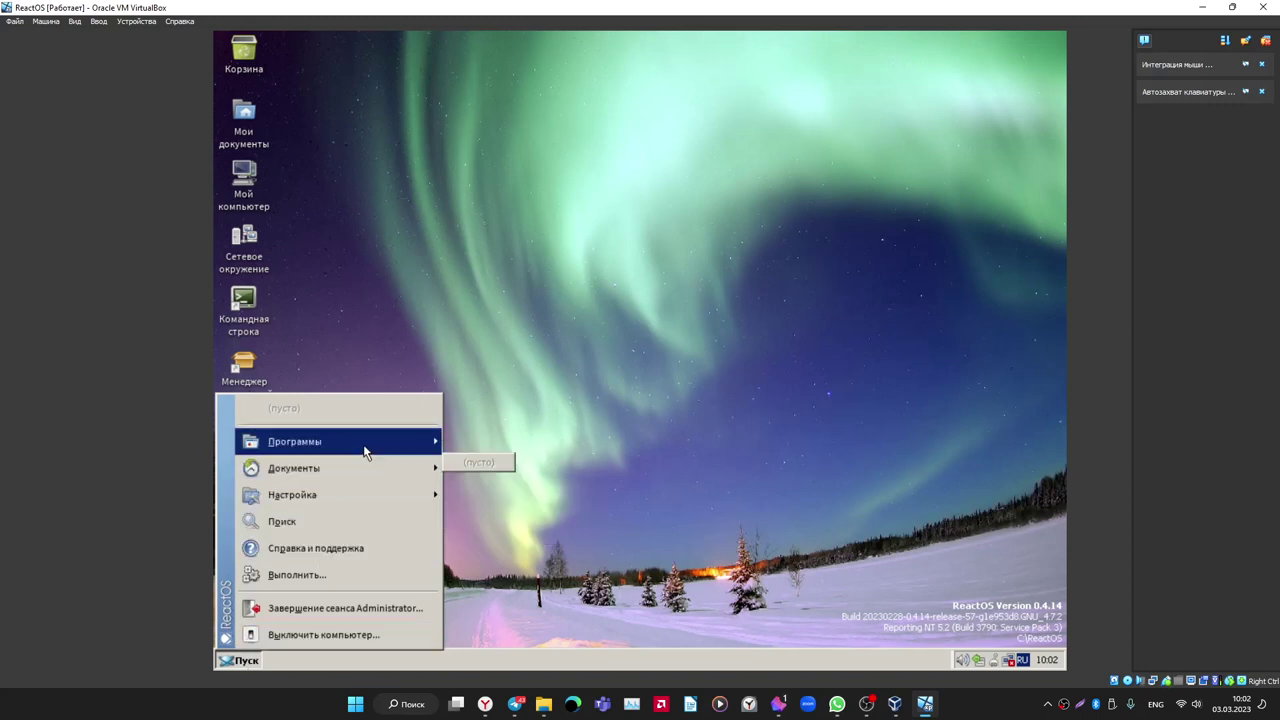
{"action": "mouse_move", "coordinate": [372, 442]}
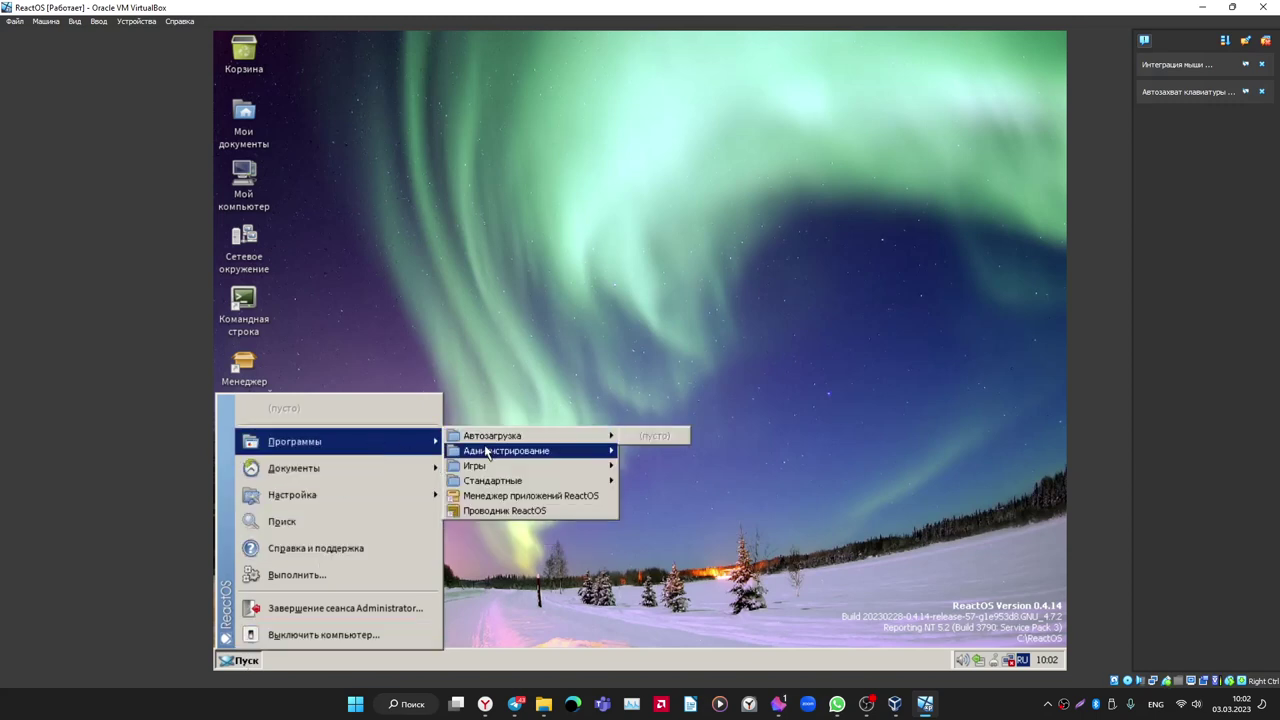
{"action": "mouse_move", "coordinate": [487, 455]}
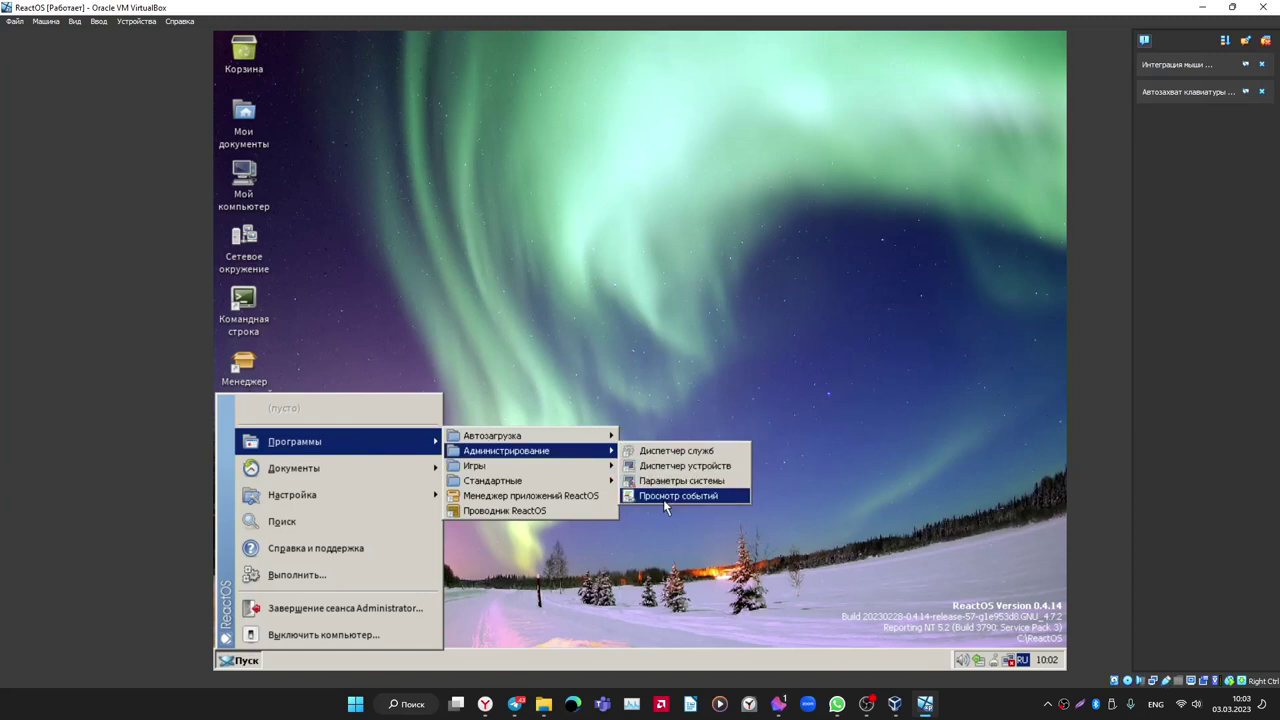
{"action": "mouse_move", "coordinate": [535, 485]}
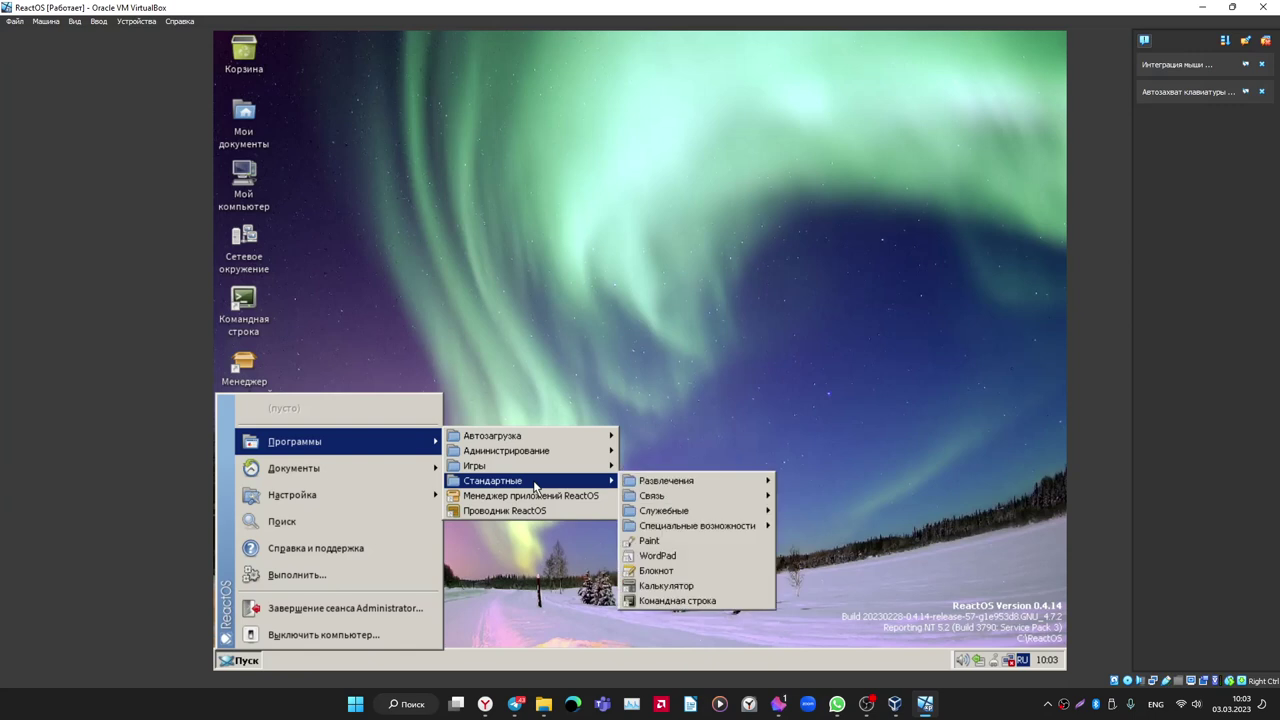
{"action": "mouse_move", "coordinate": [654, 497]}
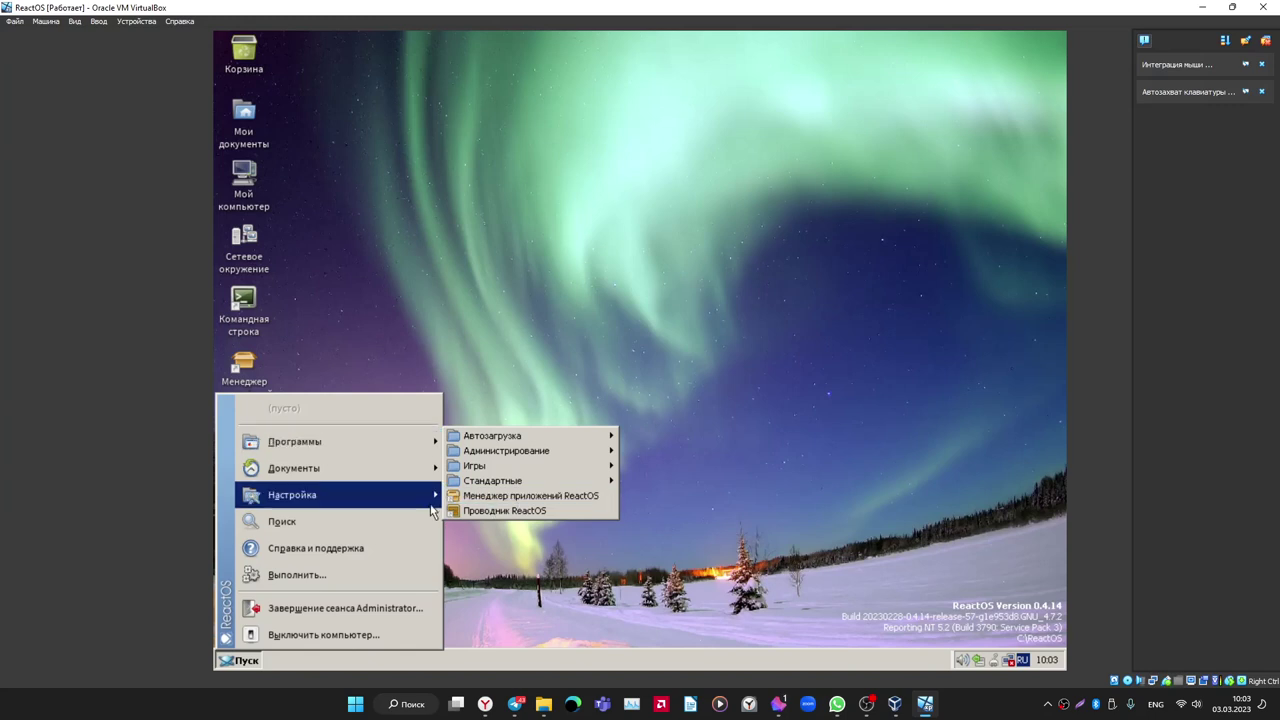
{"action": "left_click", "coordinate": [490, 497]}
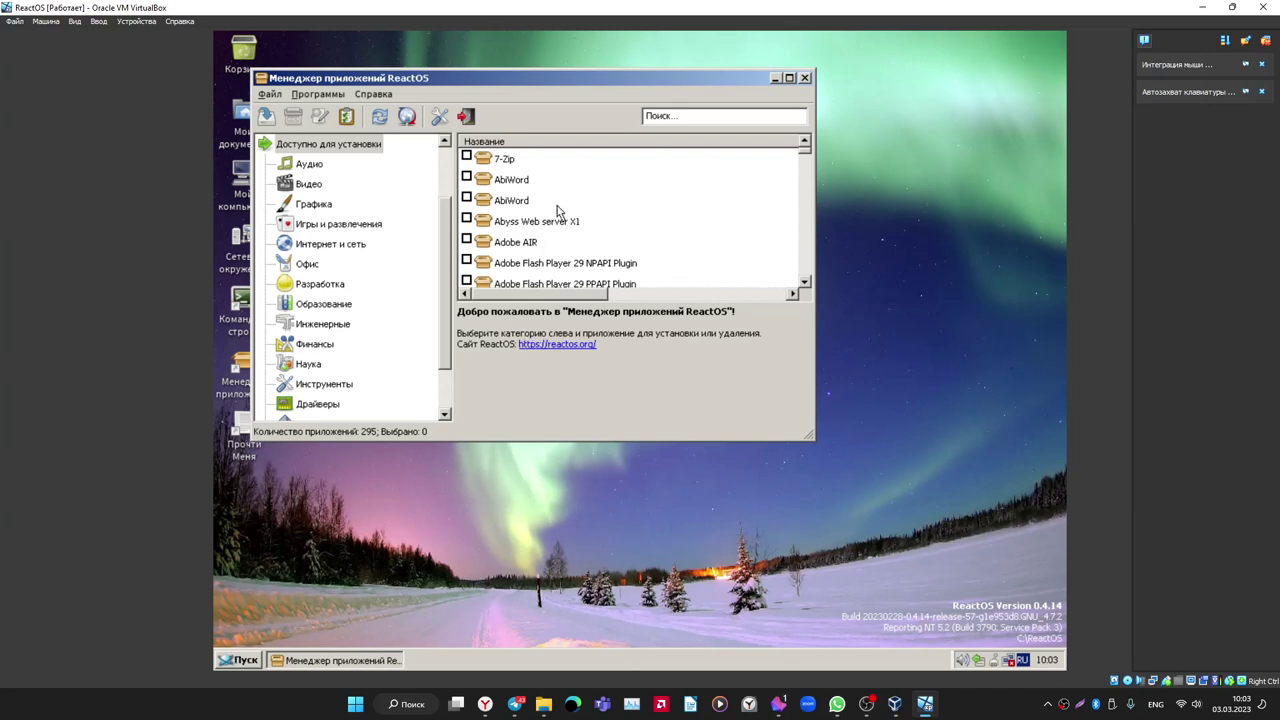
{"action": "left_click", "coordinate": [789, 77]}
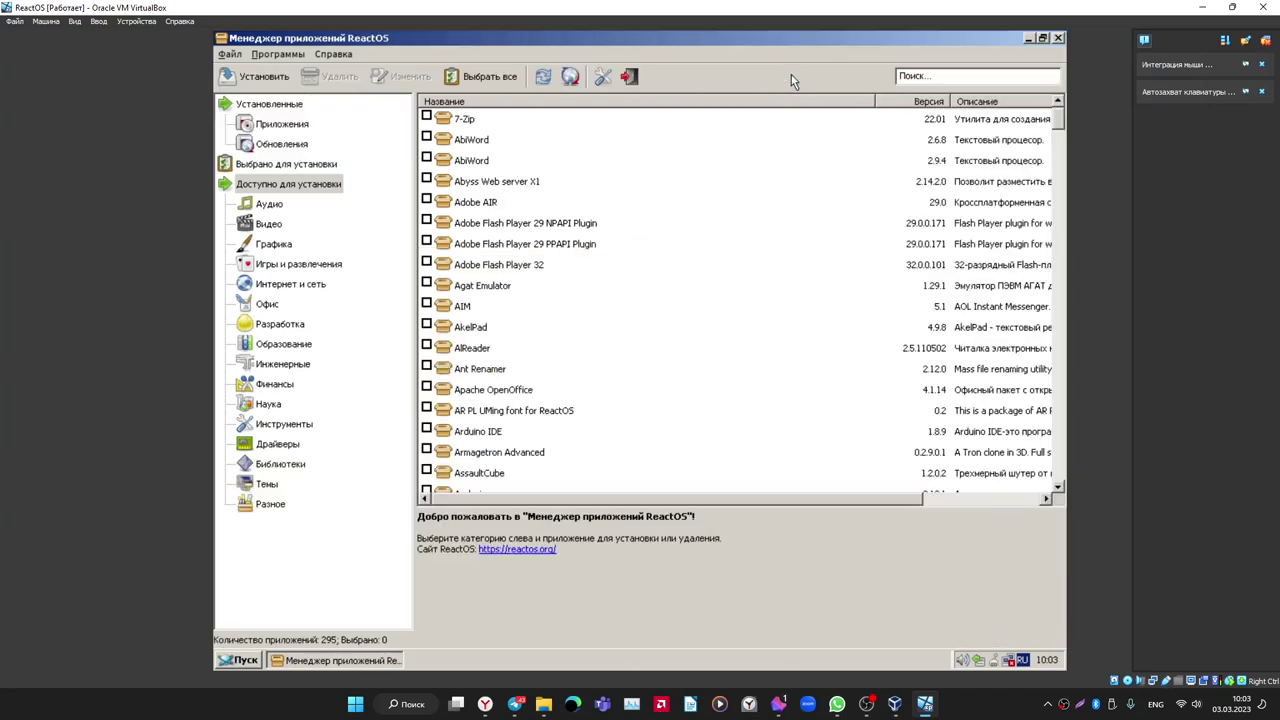
Look through the full list of applications available for installation.
{"action": "scroll", "coordinate": [537, 358], "scroll_direction": "down", "scroll_amount": 6}
{"action": "scroll", "coordinate": [537, 360], "scroll_direction": "down", "scroll_amount": 18}
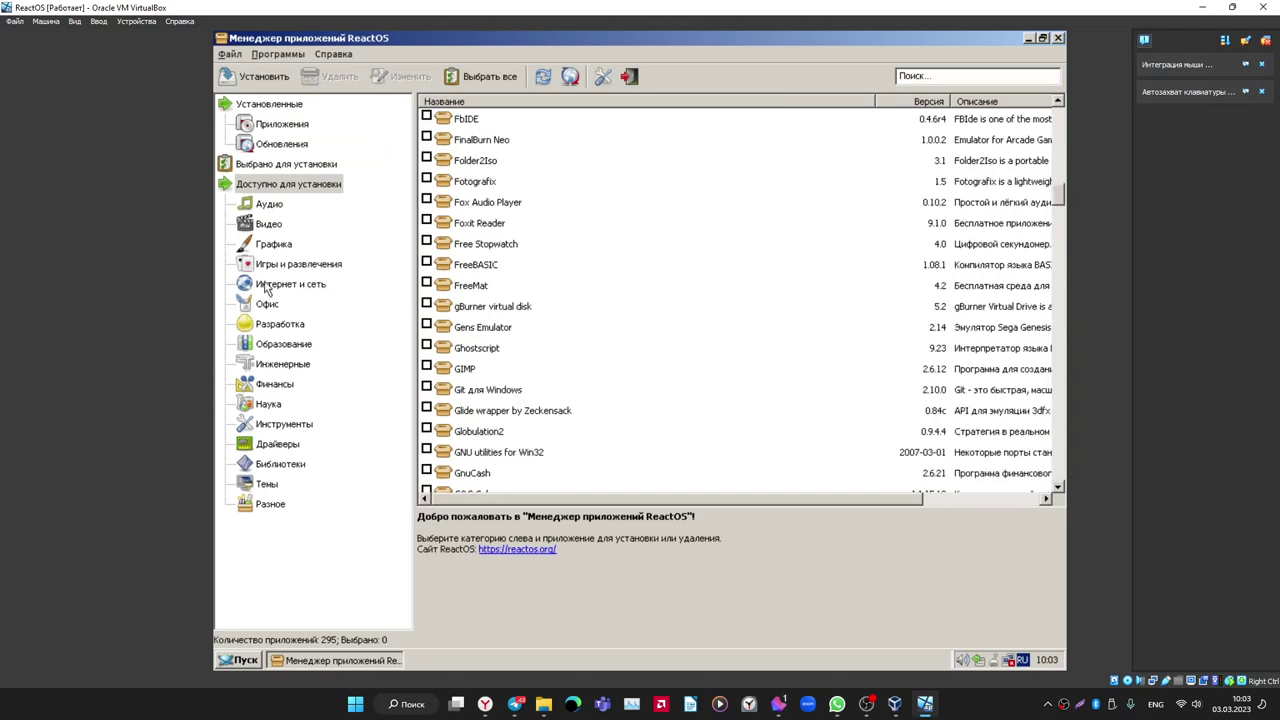
{"action": "scroll", "coordinate": [558, 228], "scroll_direction": "down", "scroll_amount": 5}
{"action": "scroll", "coordinate": [558, 228], "scroll_direction": "down", "scroll_amount": 20}
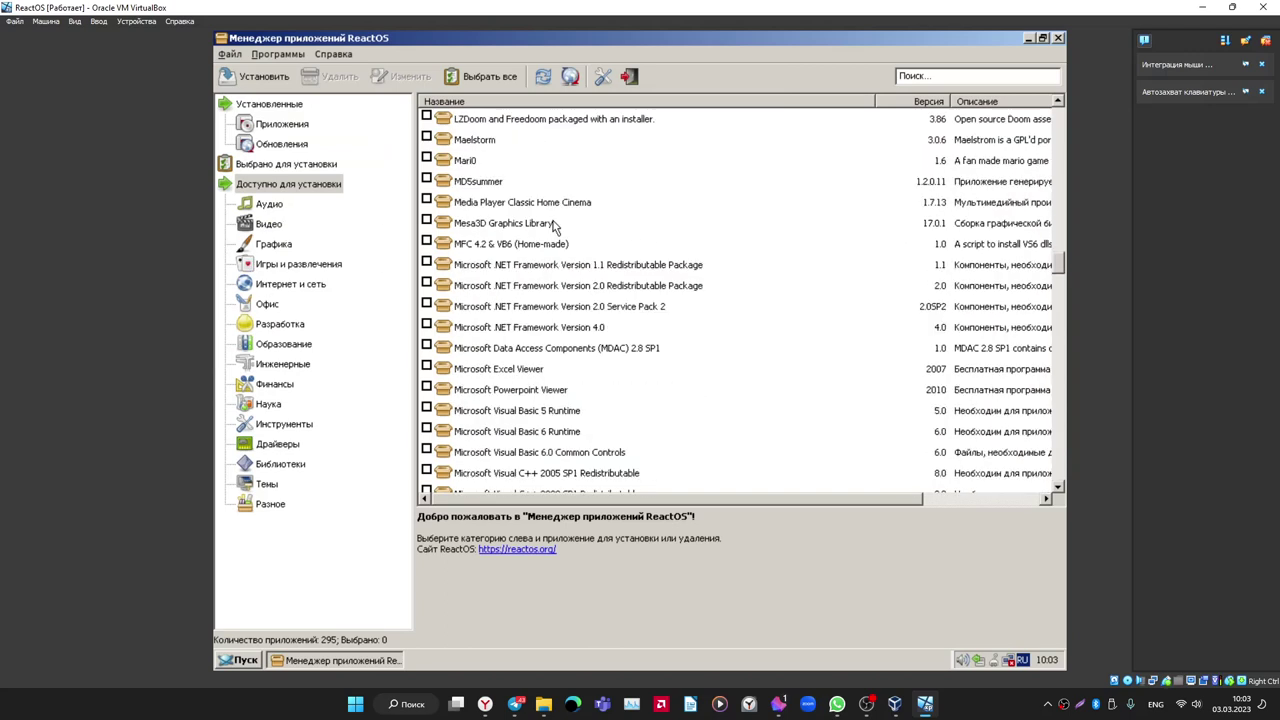
{"action": "scroll", "coordinate": [549, 224], "scroll_direction": "up", "scroll_amount": 7}
Browse the Интернет и сеть category and view the details of Otter Browser, Opera 9.64 and Opera 12.18.
{"action": "left_click", "coordinate": [261, 288]}
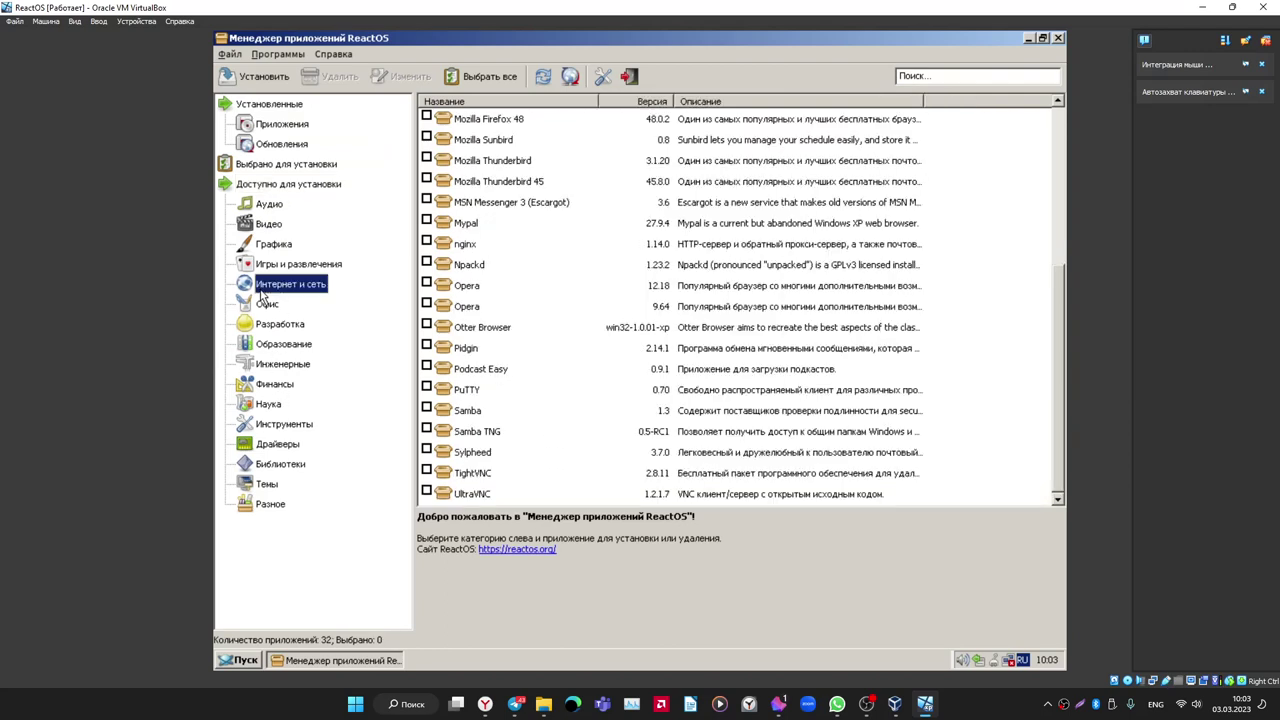
{"action": "scroll", "coordinate": [533, 298], "scroll_direction": "up", "scroll_amount": 5}
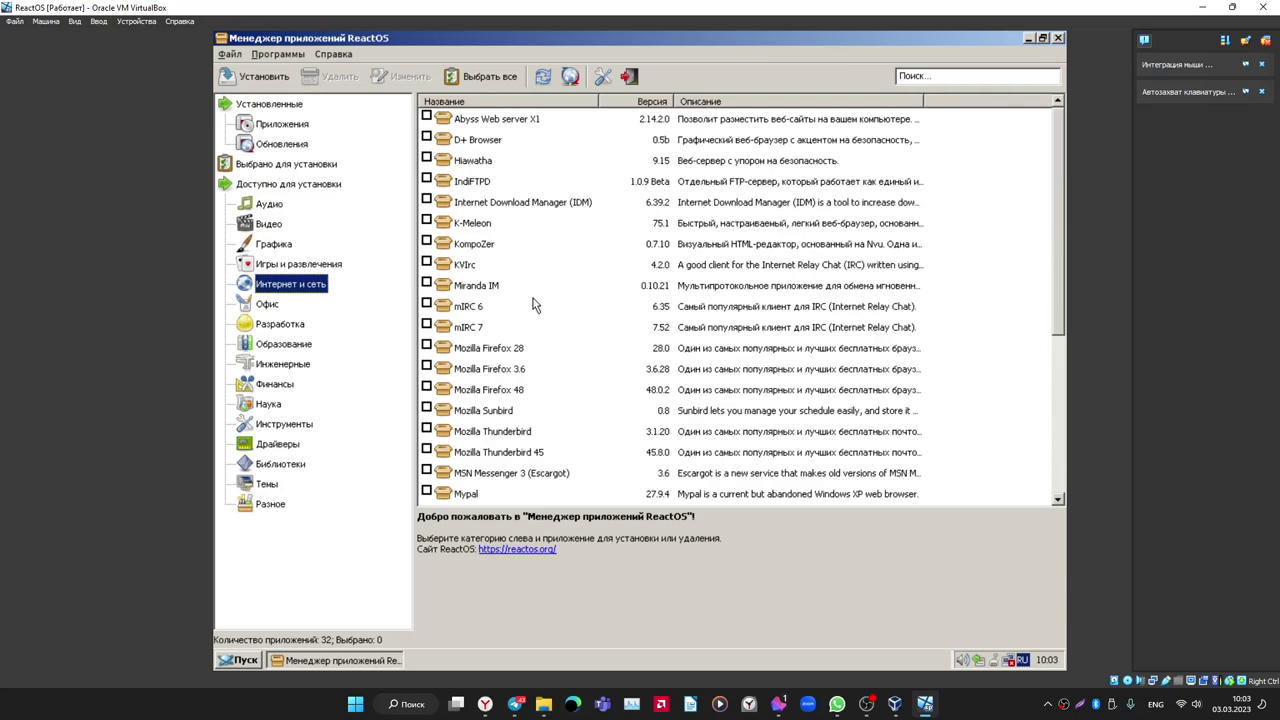
{"action": "scroll", "coordinate": [533, 298], "scroll_direction": "down", "scroll_amount": 5}
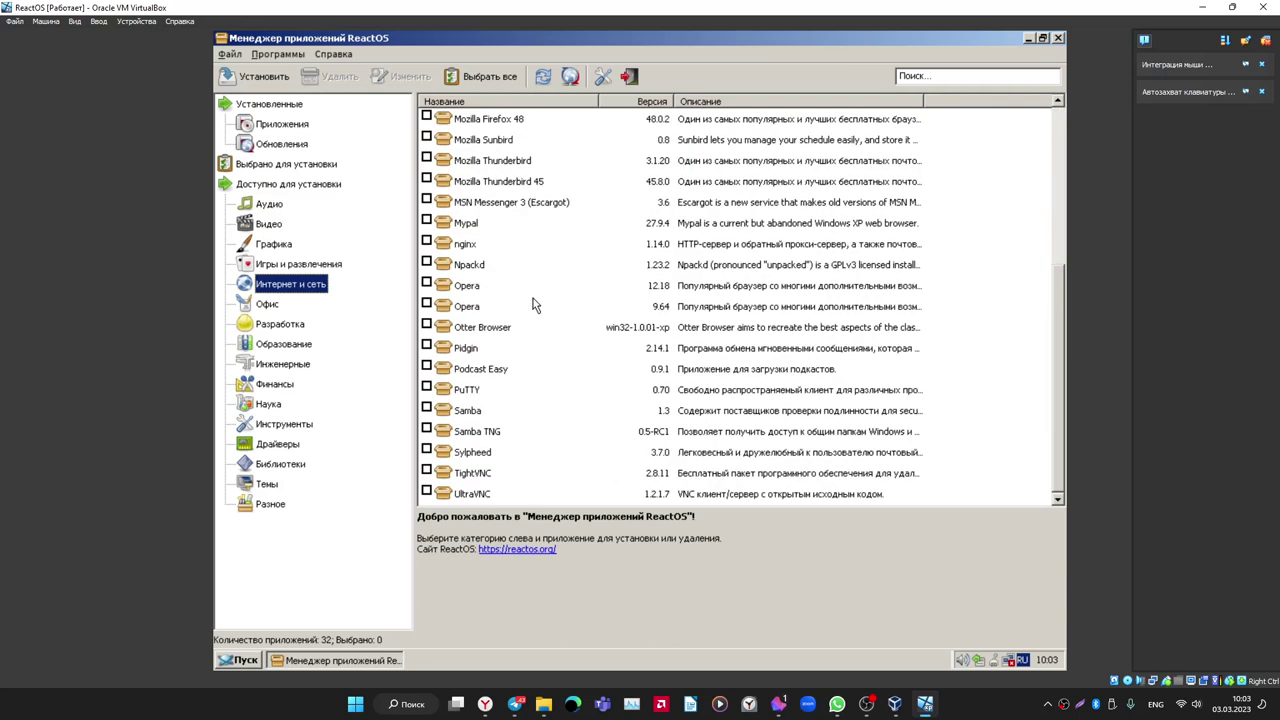
{"action": "scroll", "coordinate": [533, 305], "scroll_direction": "up", "scroll_amount": 5}
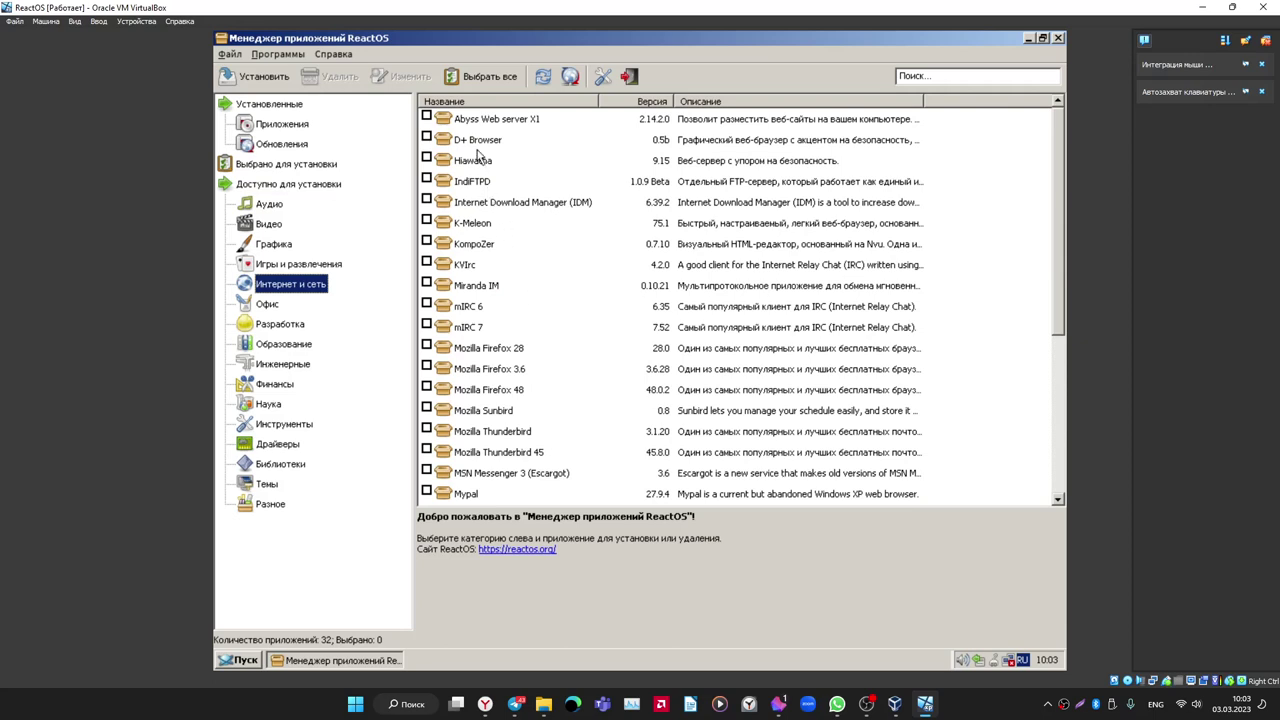
{"action": "scroll", "coordinate": [485, 220], "scroll_direction": "down", "scroll_amount": 5}
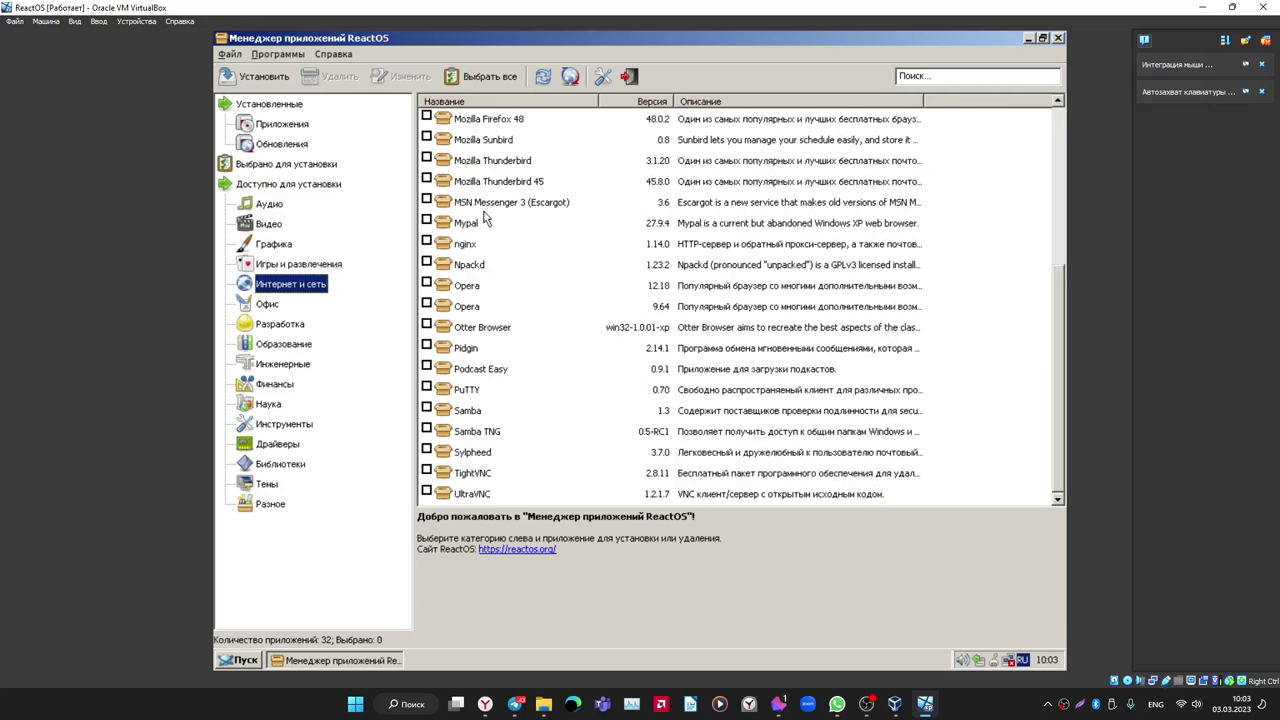
{"action": "left_click", "coordinate": [492, 328]}
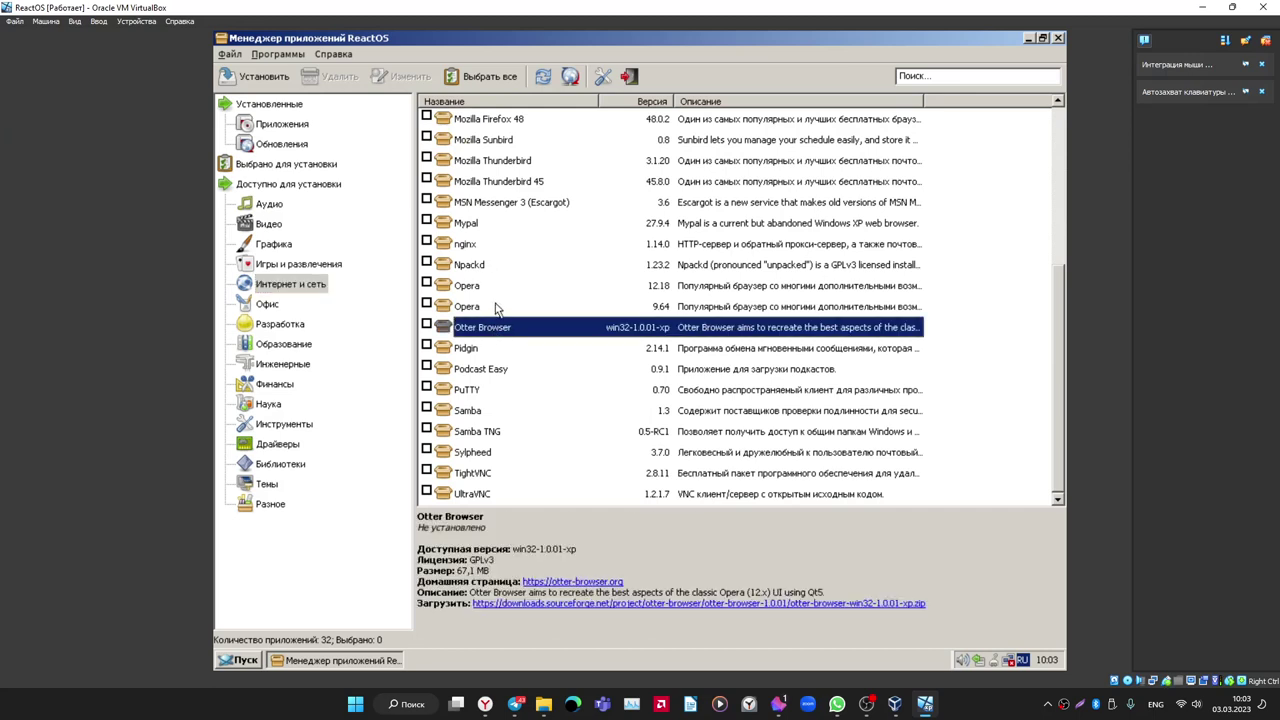
{"action": "left_click", "coordinate": [496, 308]}
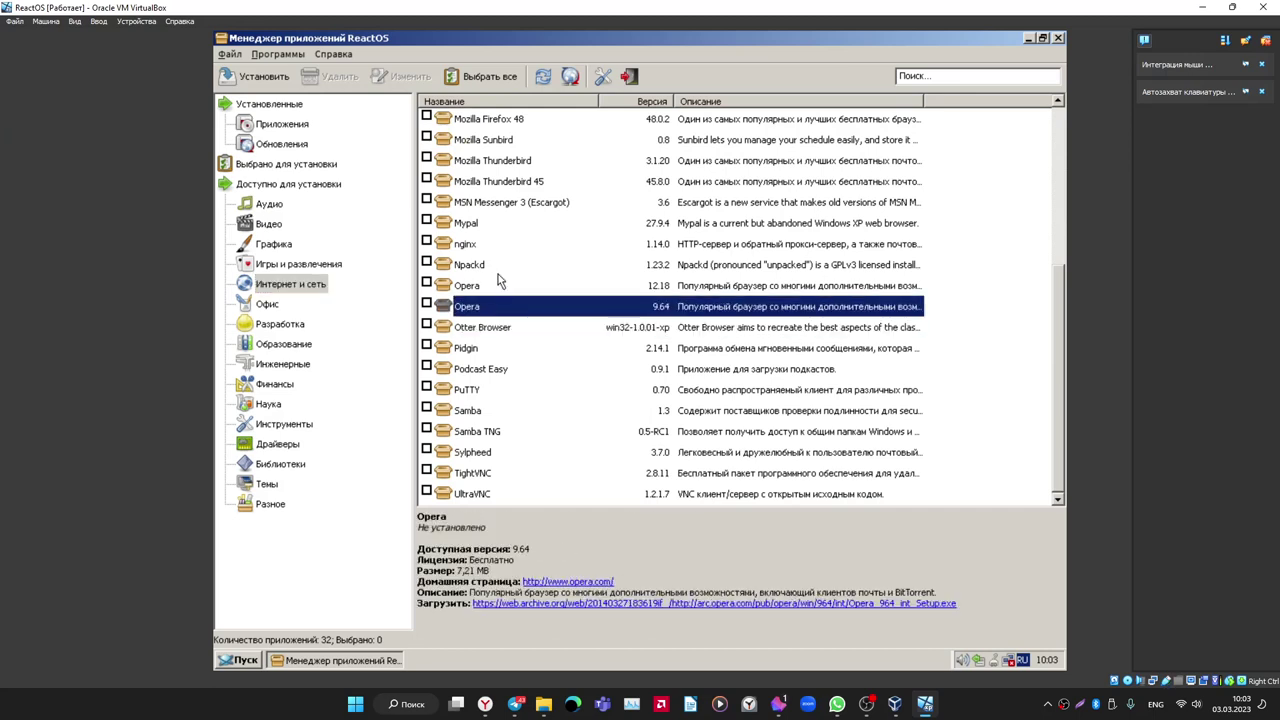
{"action": "left_click", "coordinate": [497, 287]}
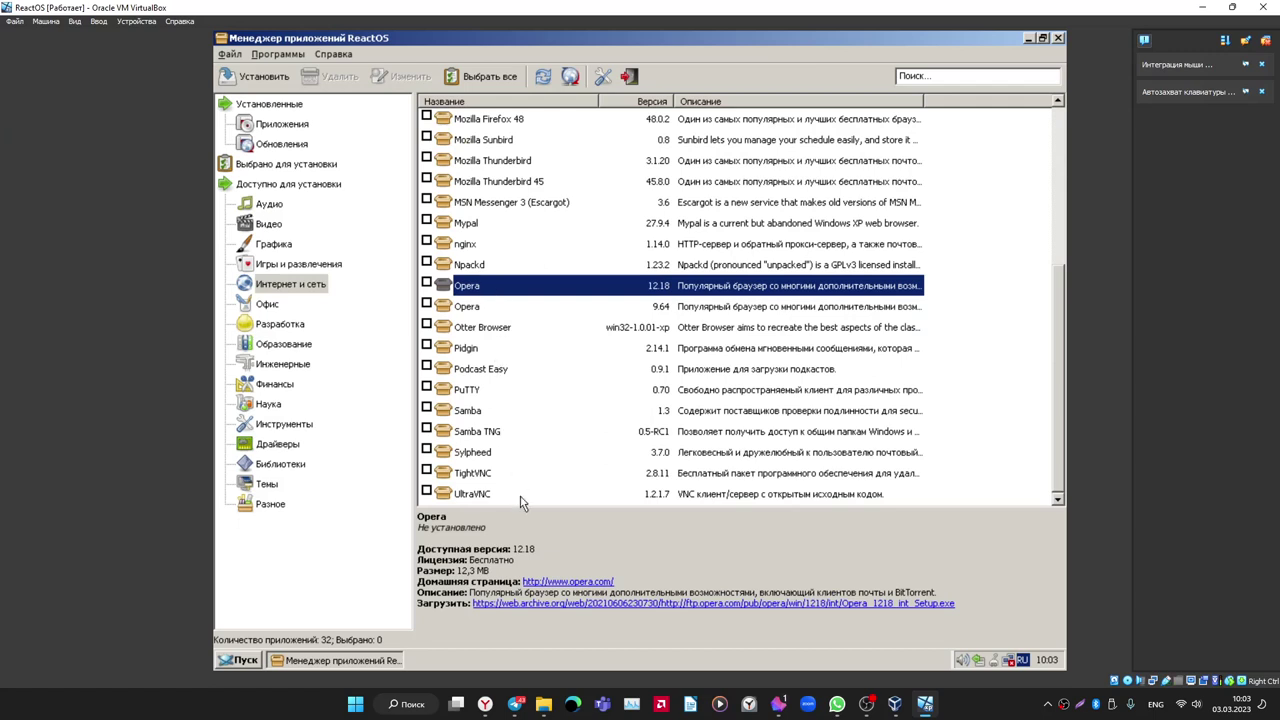
{"action": "left_click", "coordinate": [493, 330]}
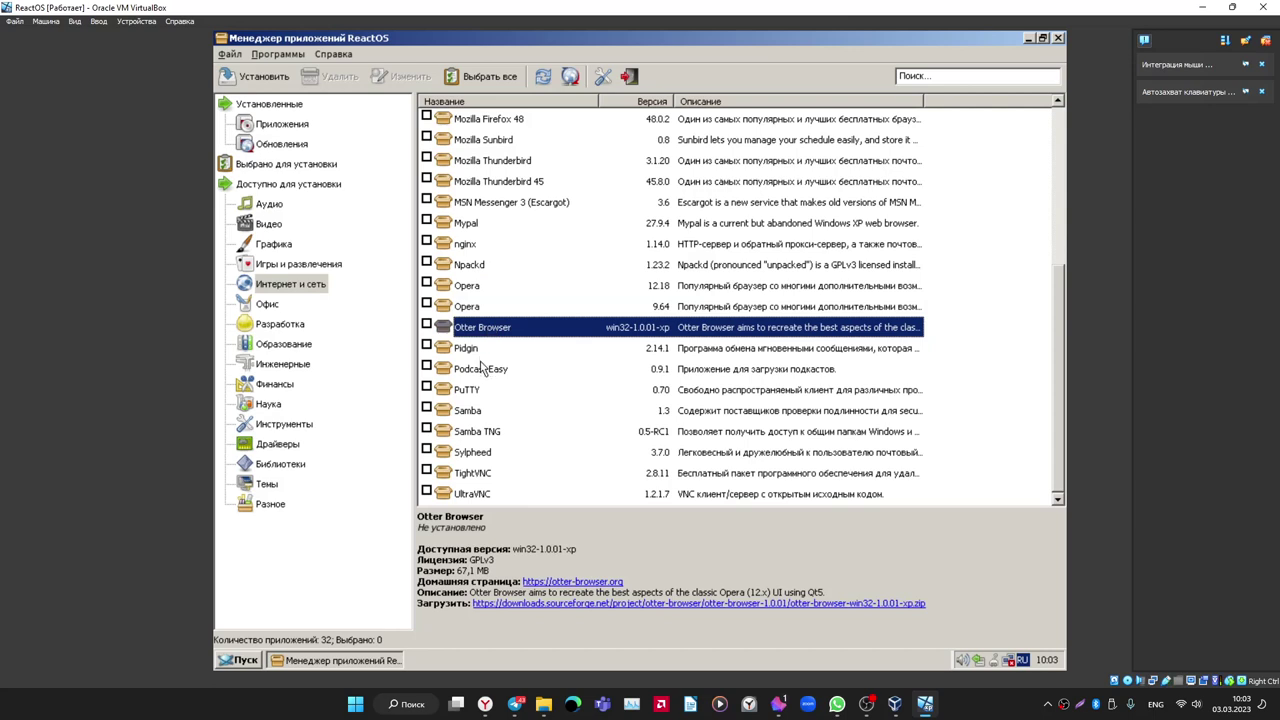
Select Mozilla Firefox 48 in the Интернет и сеть category and start its download and installation.
{"action": "scroll", "coordinate": [480, 368], "scroll_direction": "up", "scroll_amount": 4}
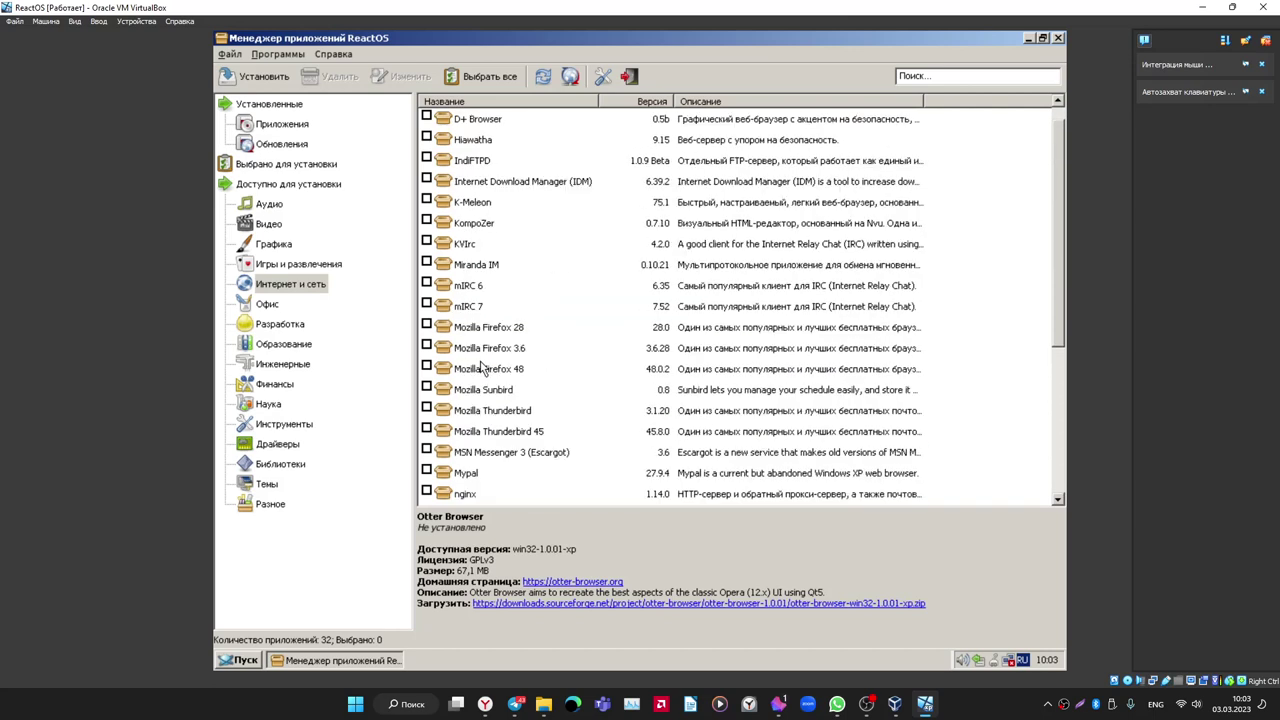
{"action": "scroll", "coordinate": [480, 368], "scroll_direction": "up", "scroll_amount": 1}
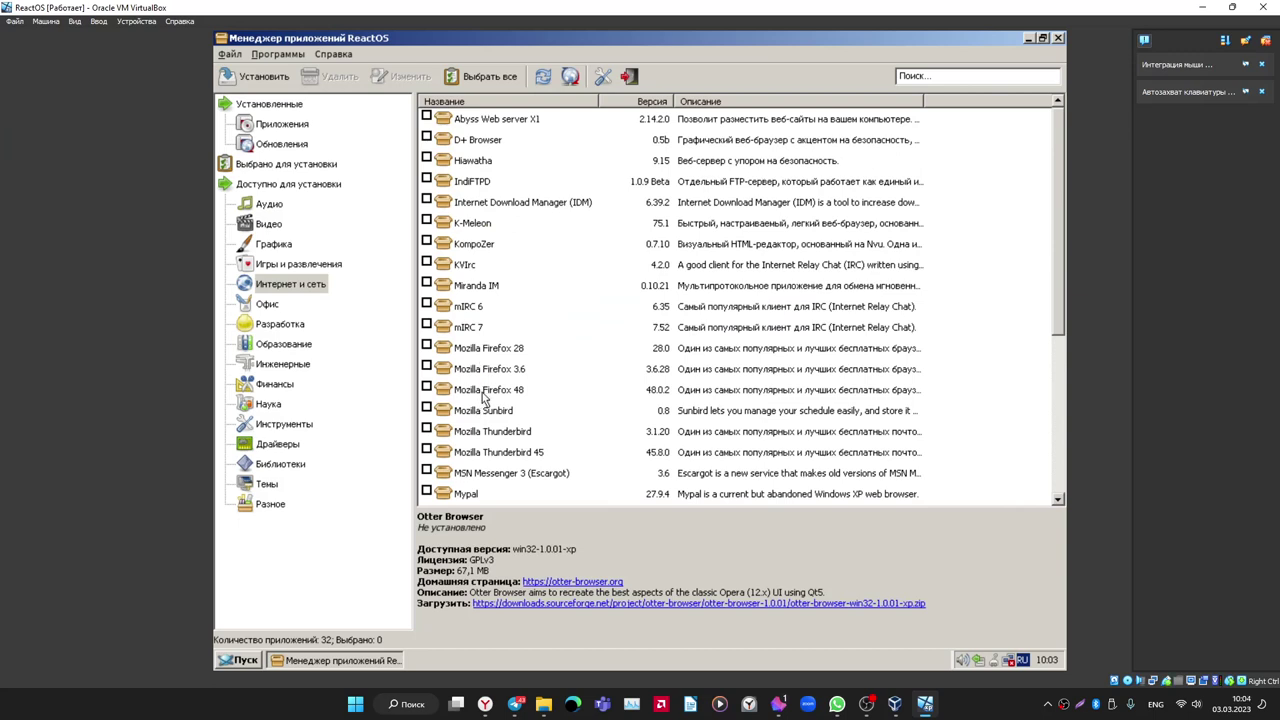
{"action": "left_click", "coordinate": [507, 394]}
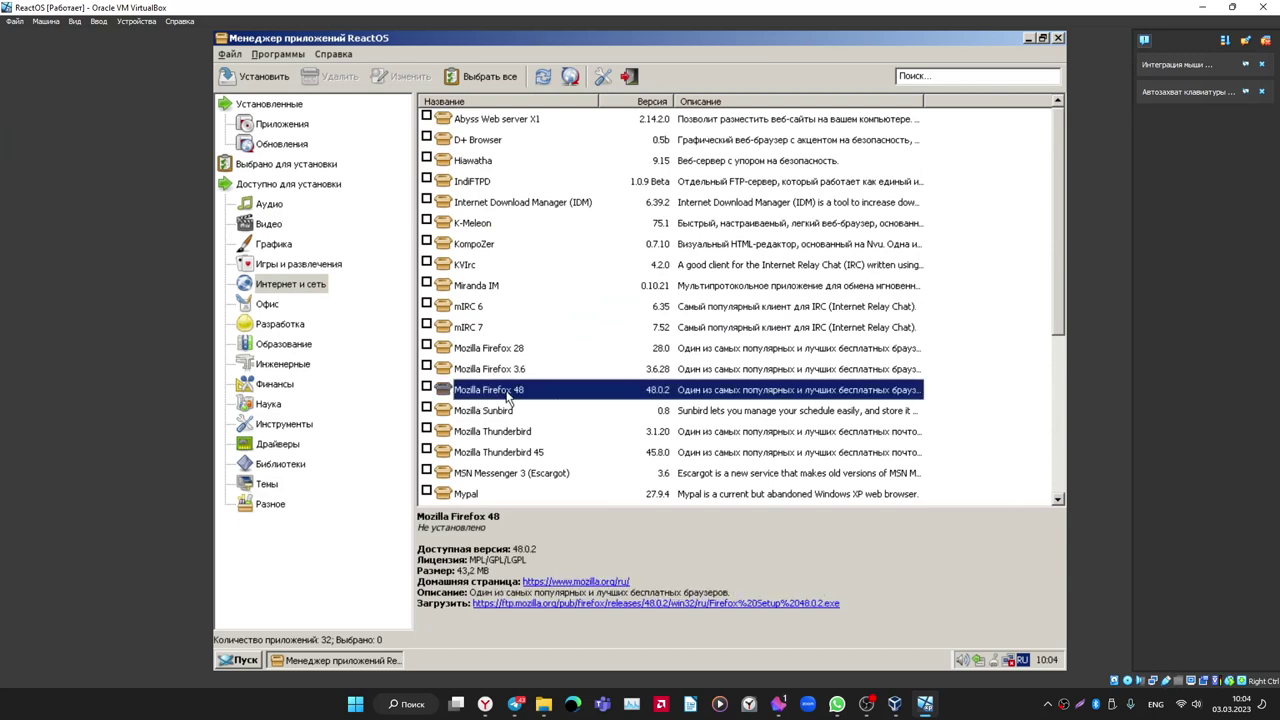
{"action": "scroll", "coordinate": [507, 394], "scroll_direction": "down", "scroll_amount": 1}
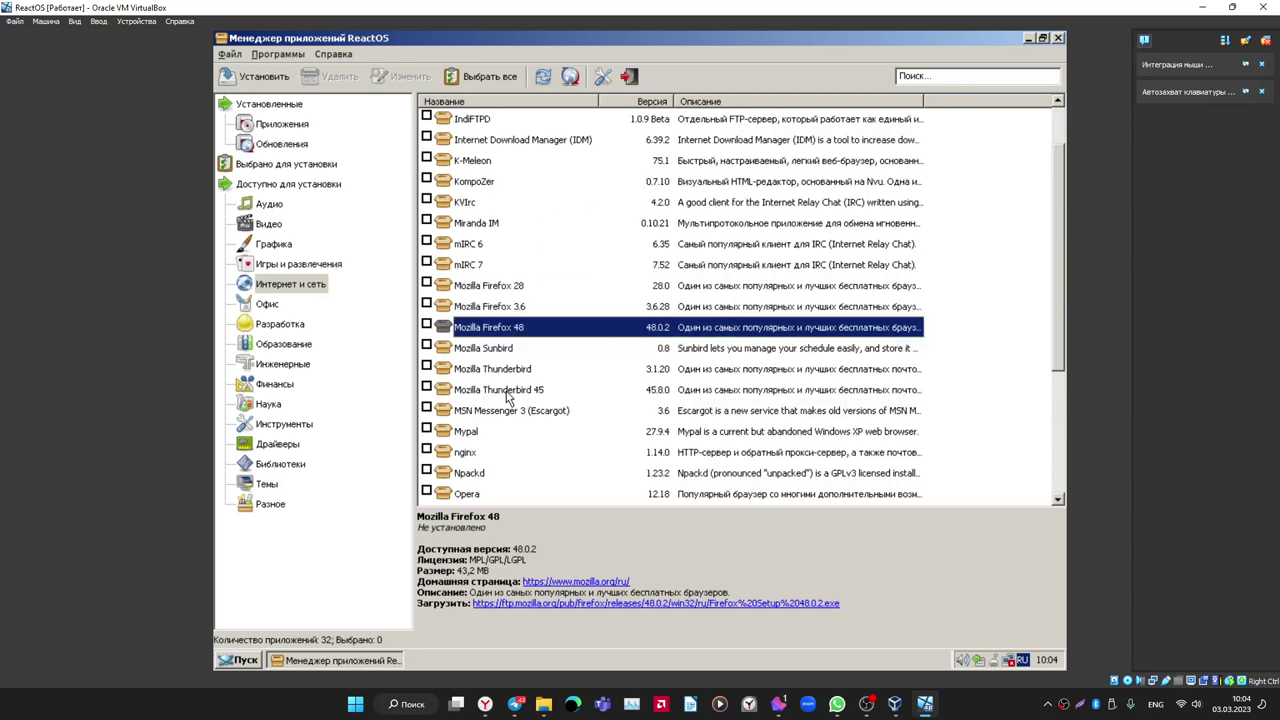
{"action": "double_click", "coordinate": [452, 335]}
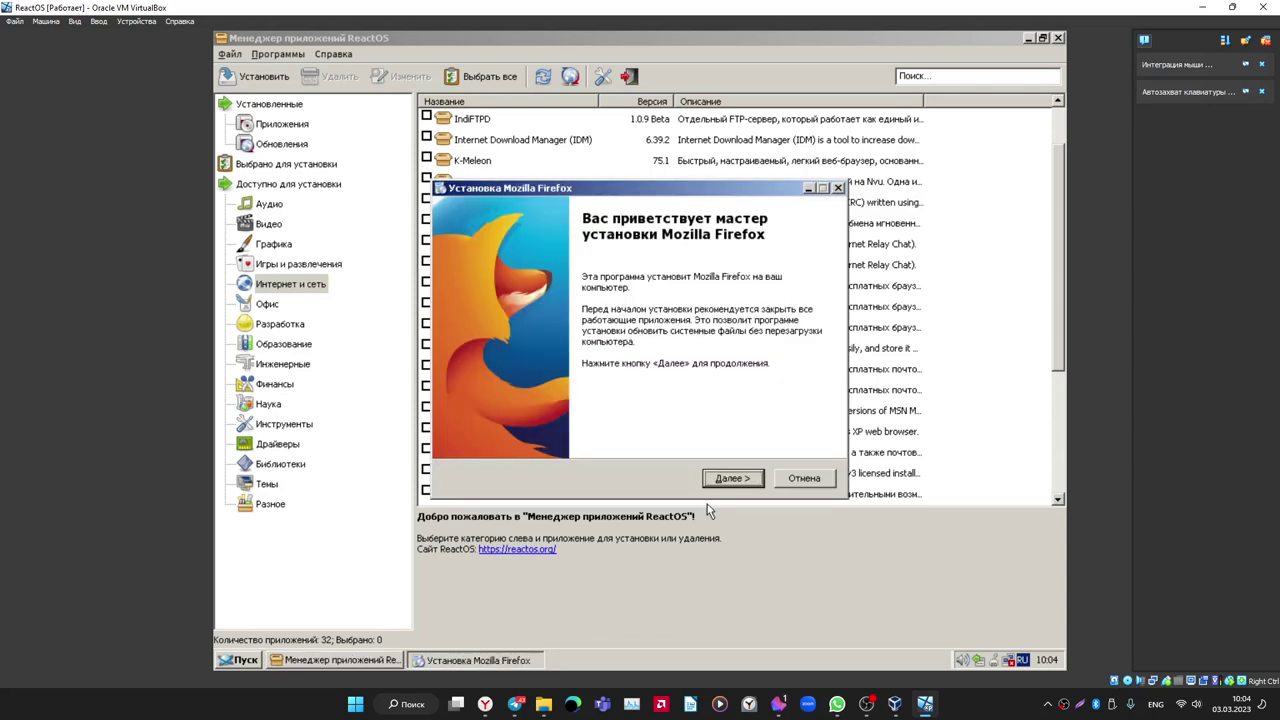
Install Mozilla Firefox with the Обычная setup type in C:\Program Files\Mozilla Firefox as the default web browser.
{"action": "left_click", "coordinate": [732, 479]}
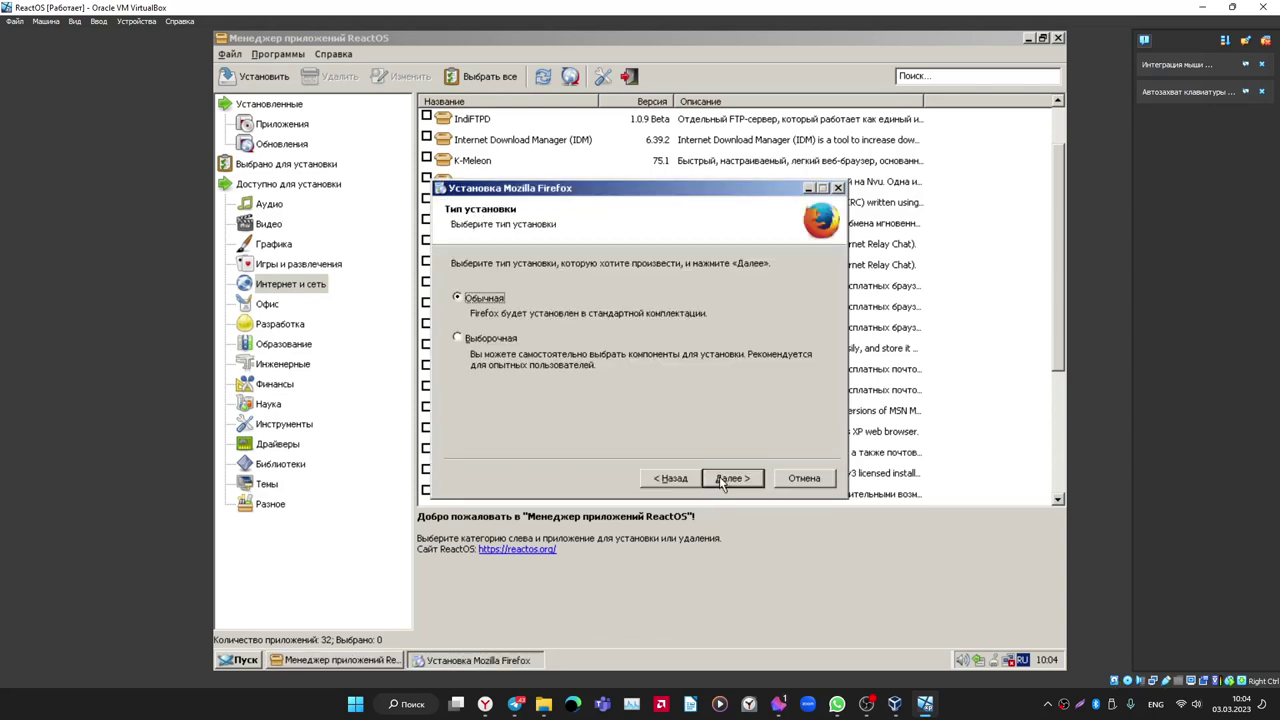
{"action": "left_click", "coordinate": [720, 481]}
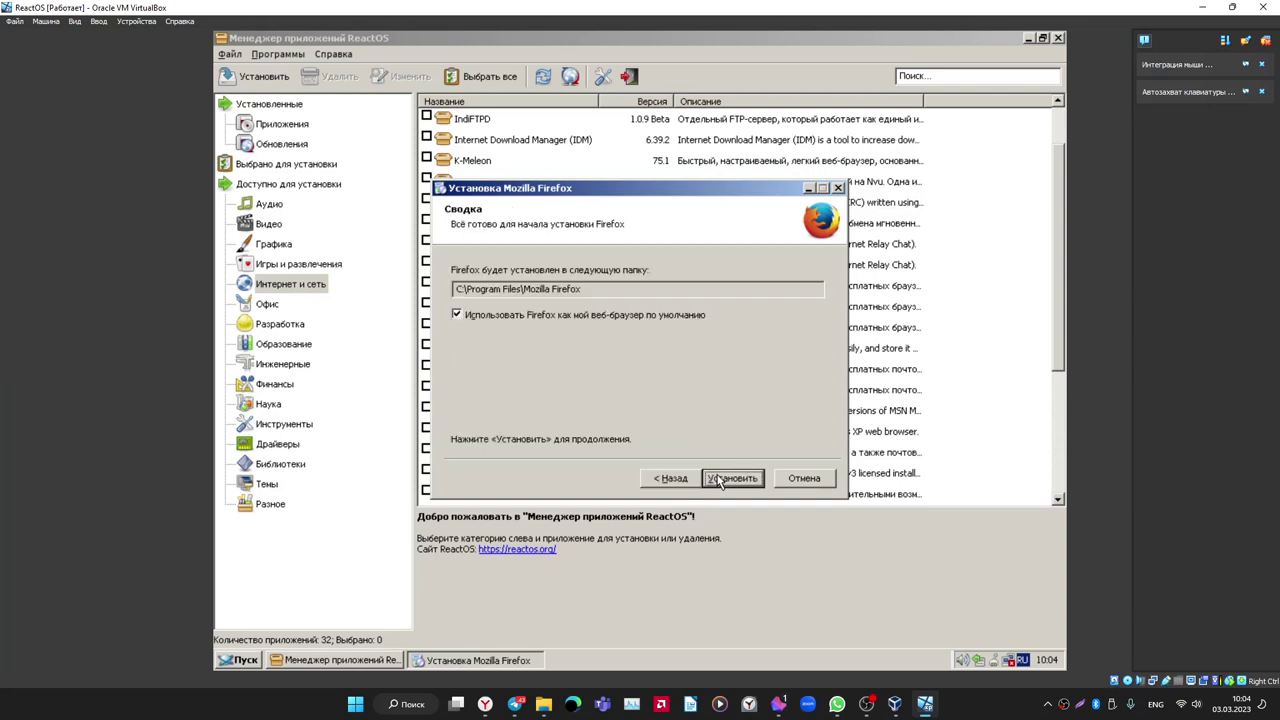
{"action": "left_click", "coordinate": [720, 480]}
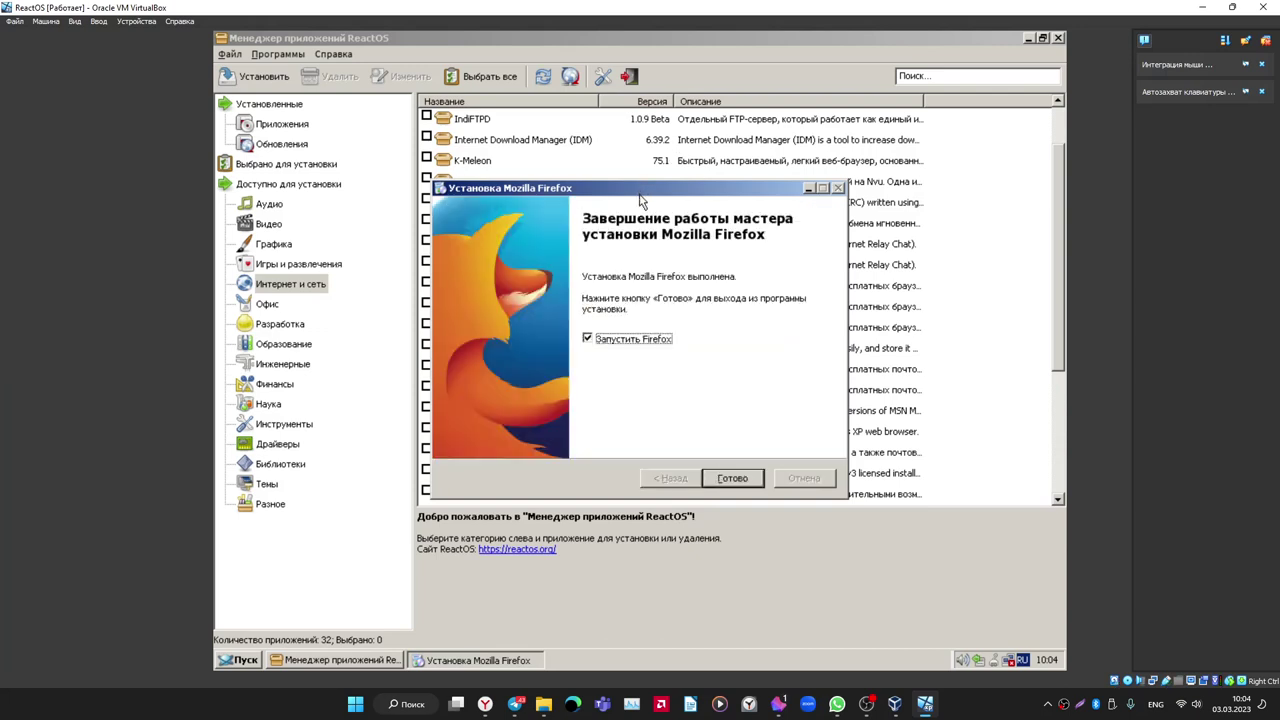
Finish the setup by launching Firefox, and choose Не импортировать ничего for settings and data.
{"action": "left_click", "coordinate": [732, 480]}
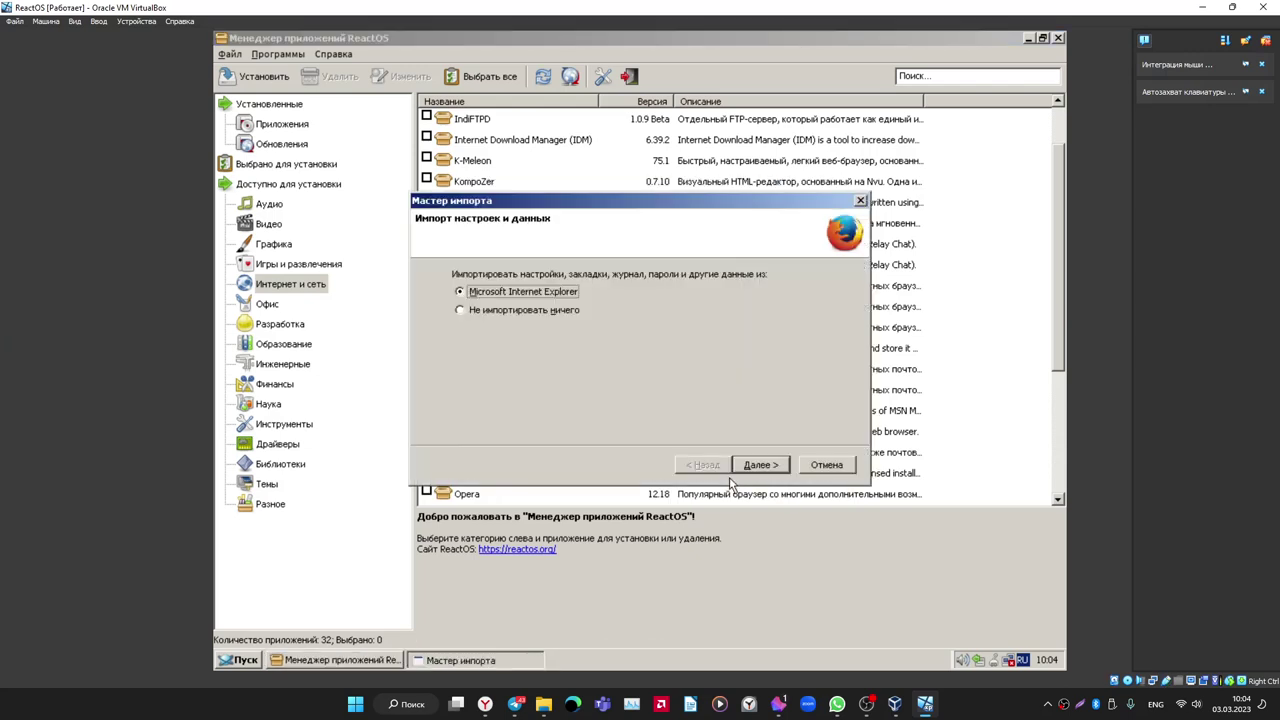
{"action": "left_click", "coordinate": [548, 310]}
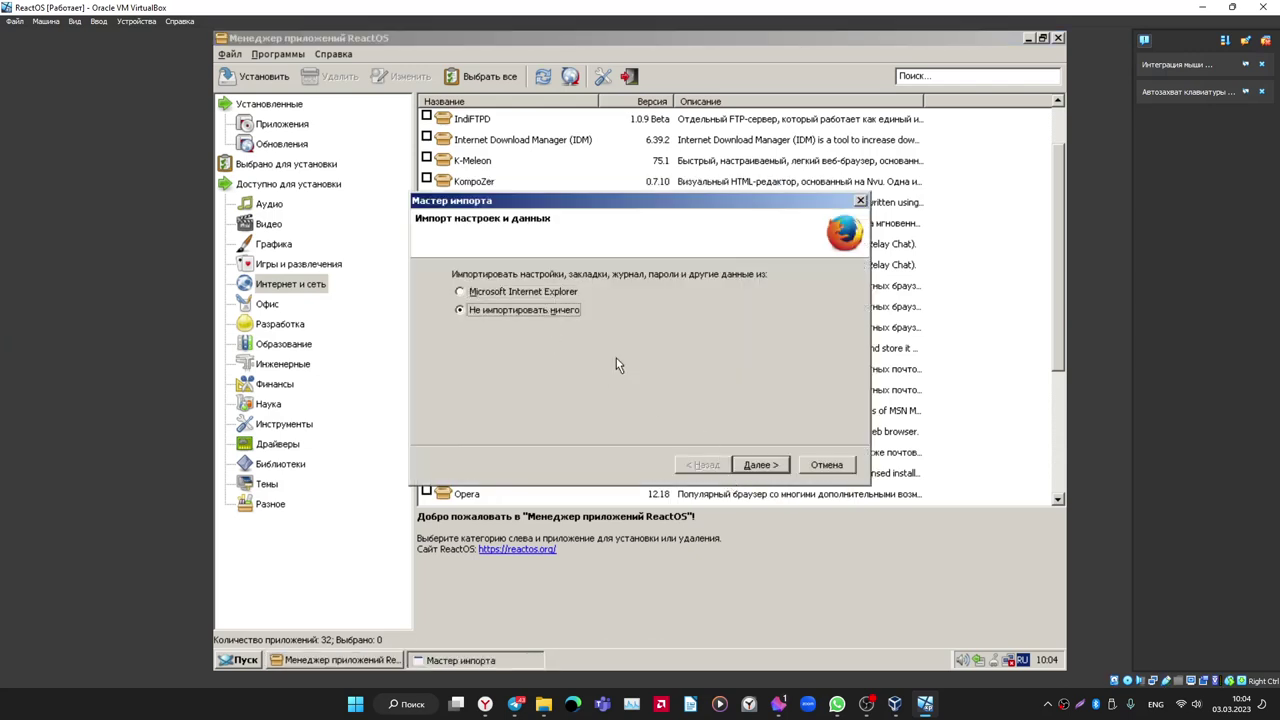
{"action": "left_click", "coordinate": [741, 466]}
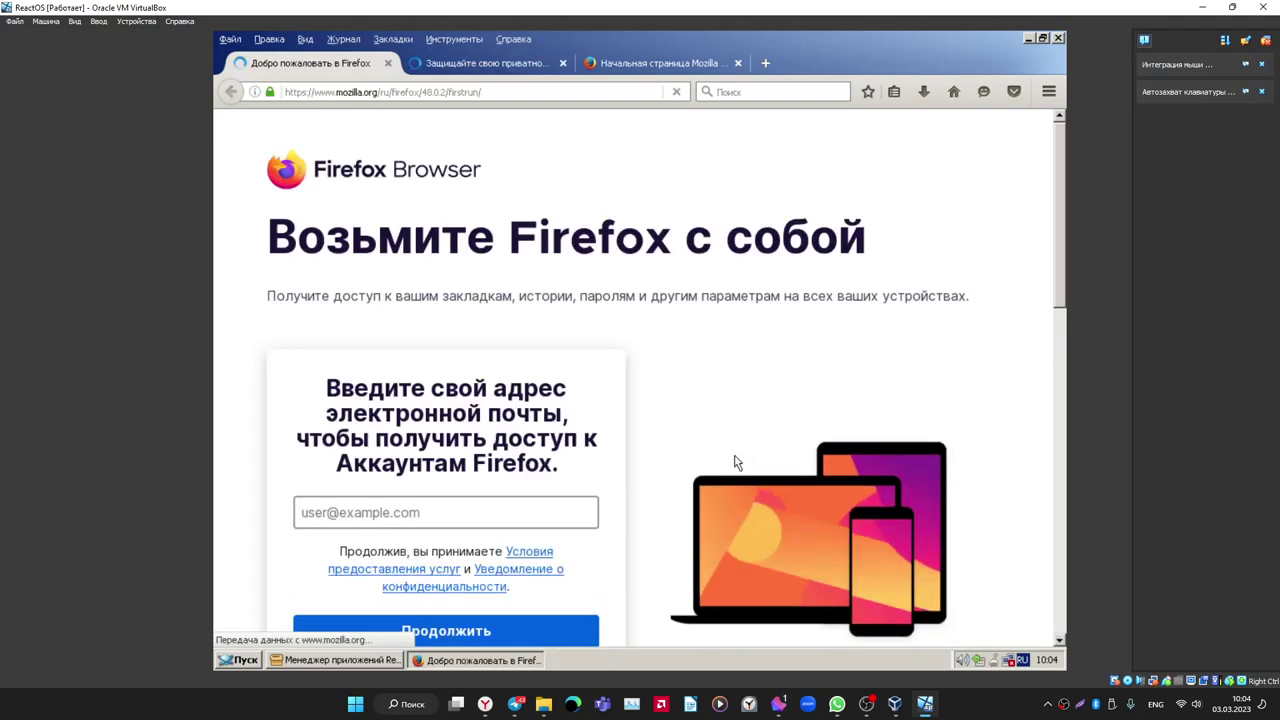
Look through the Firefox welcome page and the other start-up tabs, and open a new tab.
{"action": "scroll", "coordinate": [557, 189], "scroll_direction": "down", "scroll_amount": 8}
{"action": "scroll", "coordinate": [626, 314], "scroll_direction": "up", "scroll_amount": 4}
{"action": "scroll", "coordinate": [624, 312], "scroll_direction": "up", "scroll_amount": 5}
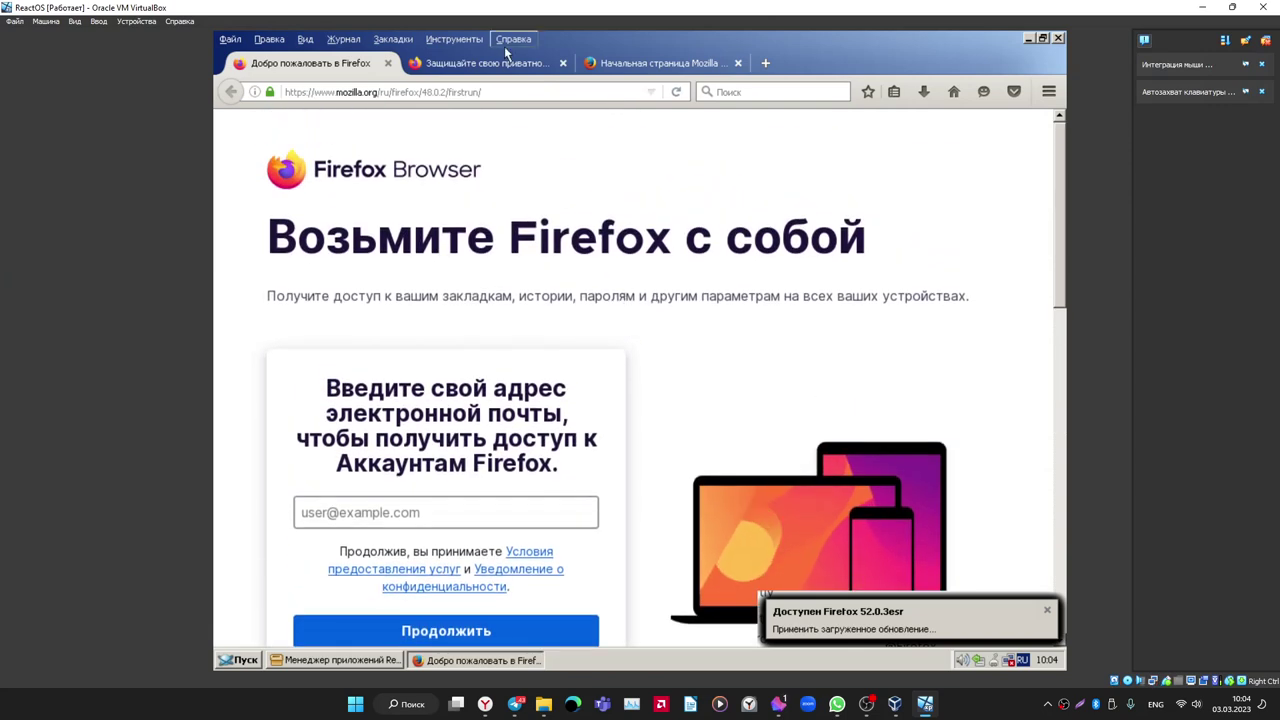
{"action": "left_click", "coordinate": [510, 70]}
{"action": "left_click", "coordinate": [623, 64]}
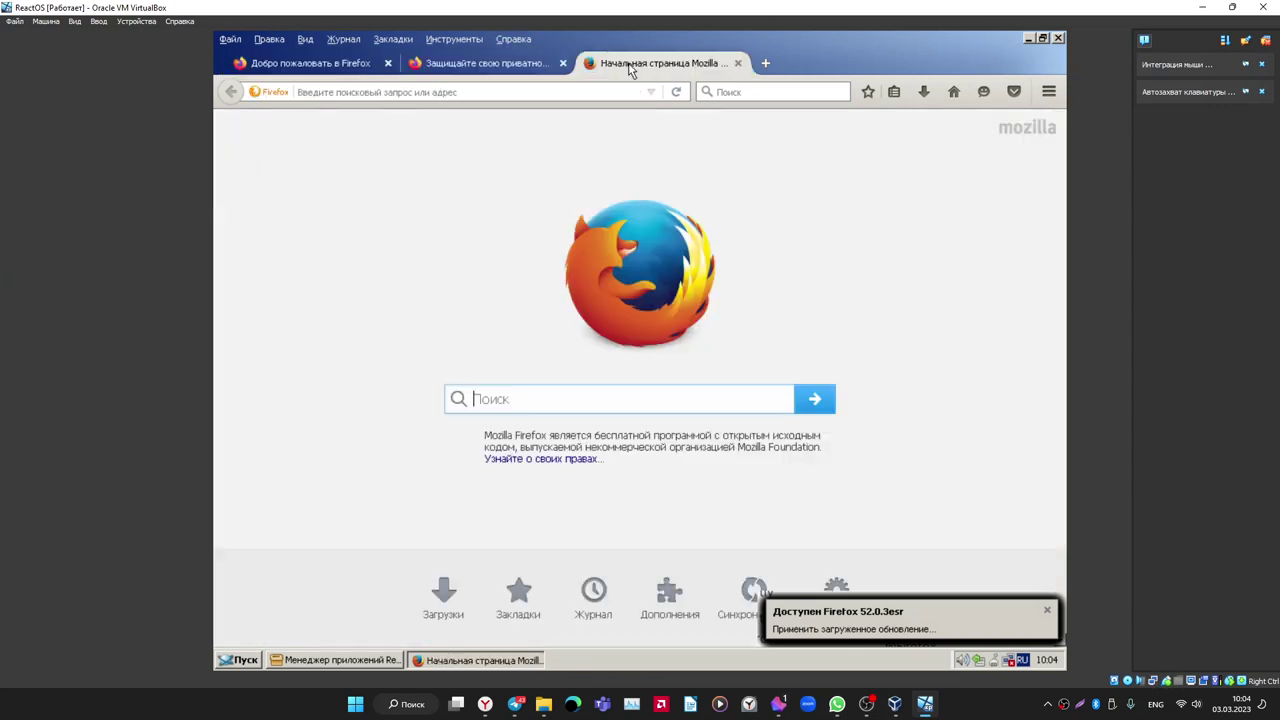
{"action": "left_click", "coordinate": [768, 64]}
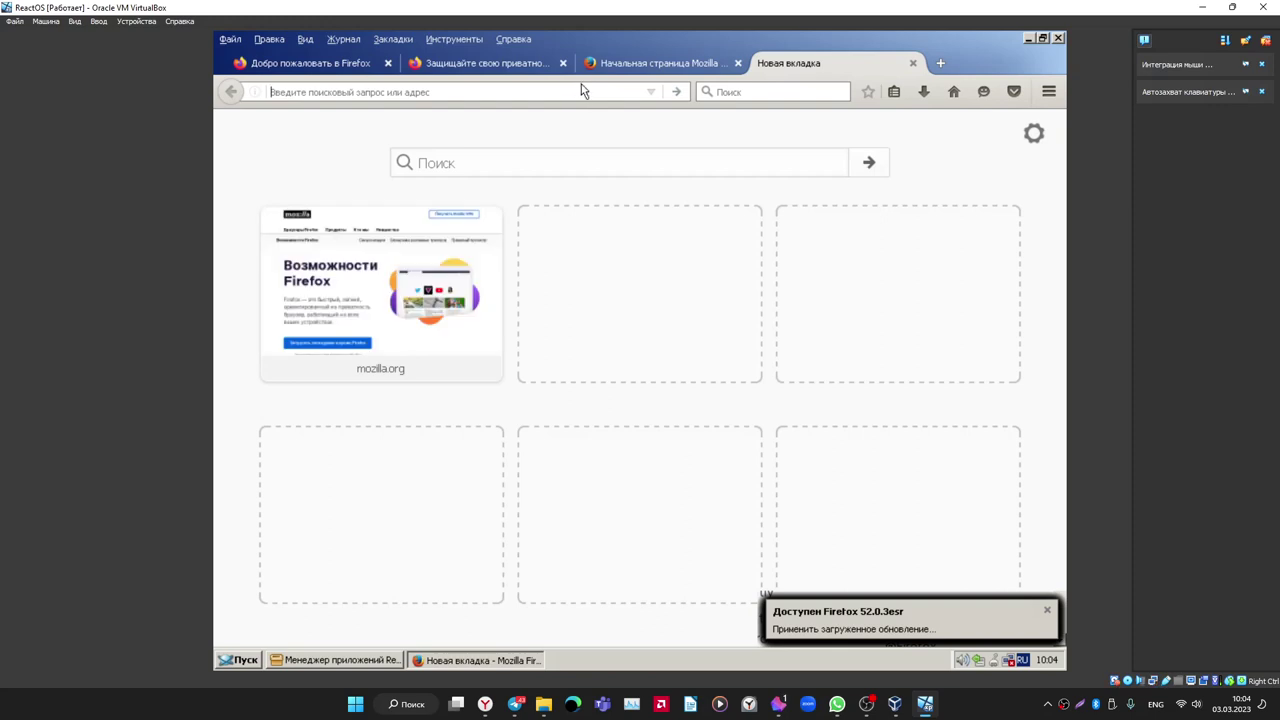
{"action": "type", "text": "ыь"}
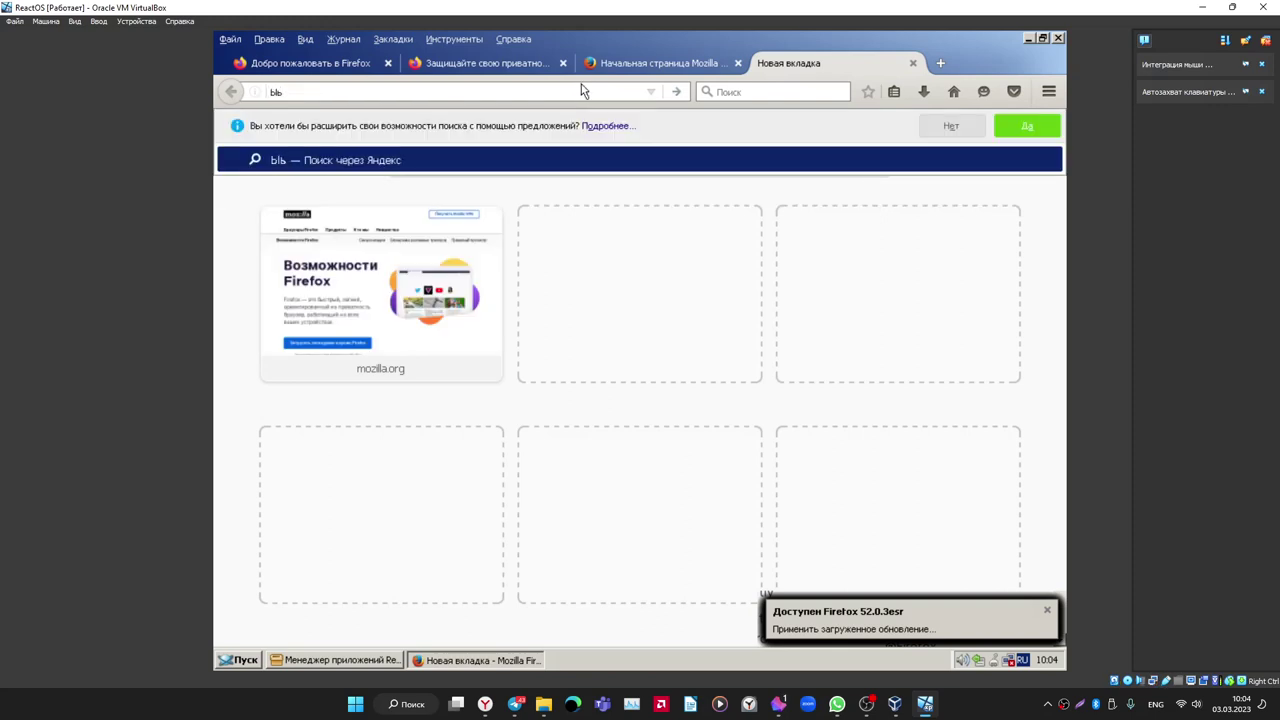
{"action": "key", "text": "BackSpace"}
{"action": "key", "text": "BackSpace"}
{"action": "type", "text": "мд"}
{"action": "key", "text": "BackSpace"}
{"action": "key", "text": "BackSpace"}
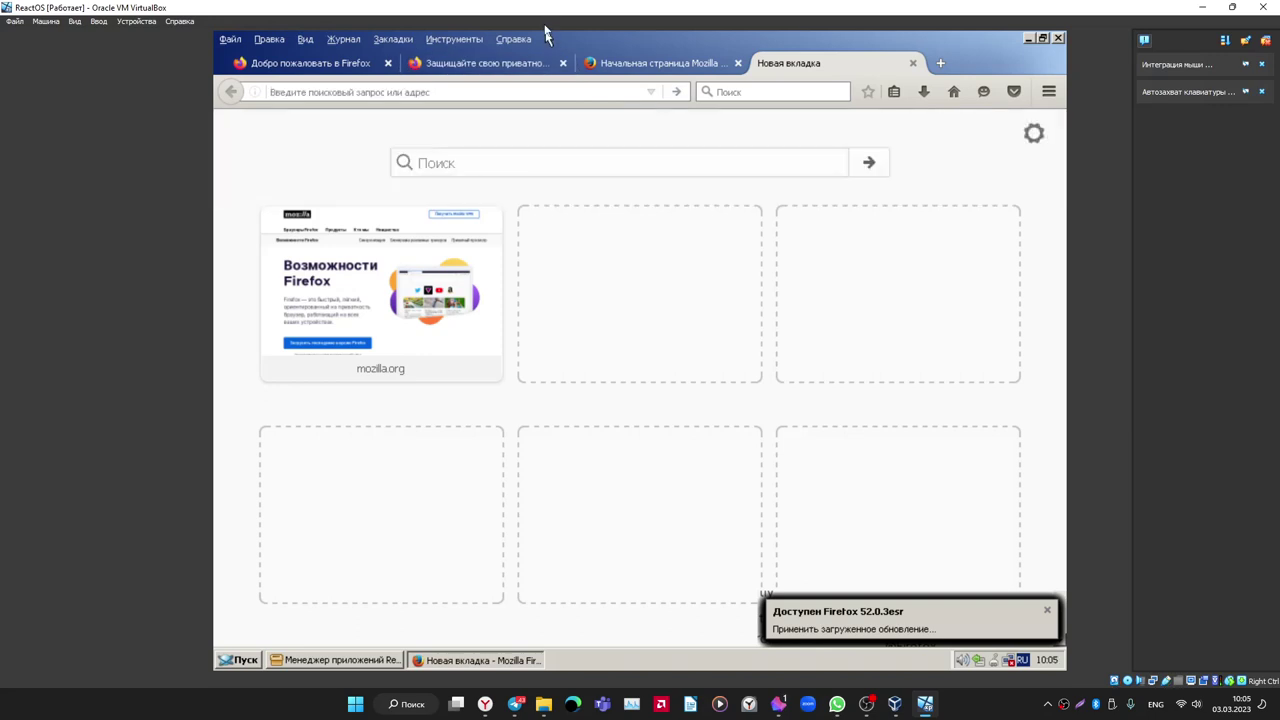
Search the web for "ндс" from the new Firefox tab.
{"action": "type", "text": "ндс"}
{"action": "key", "text": "Return"}
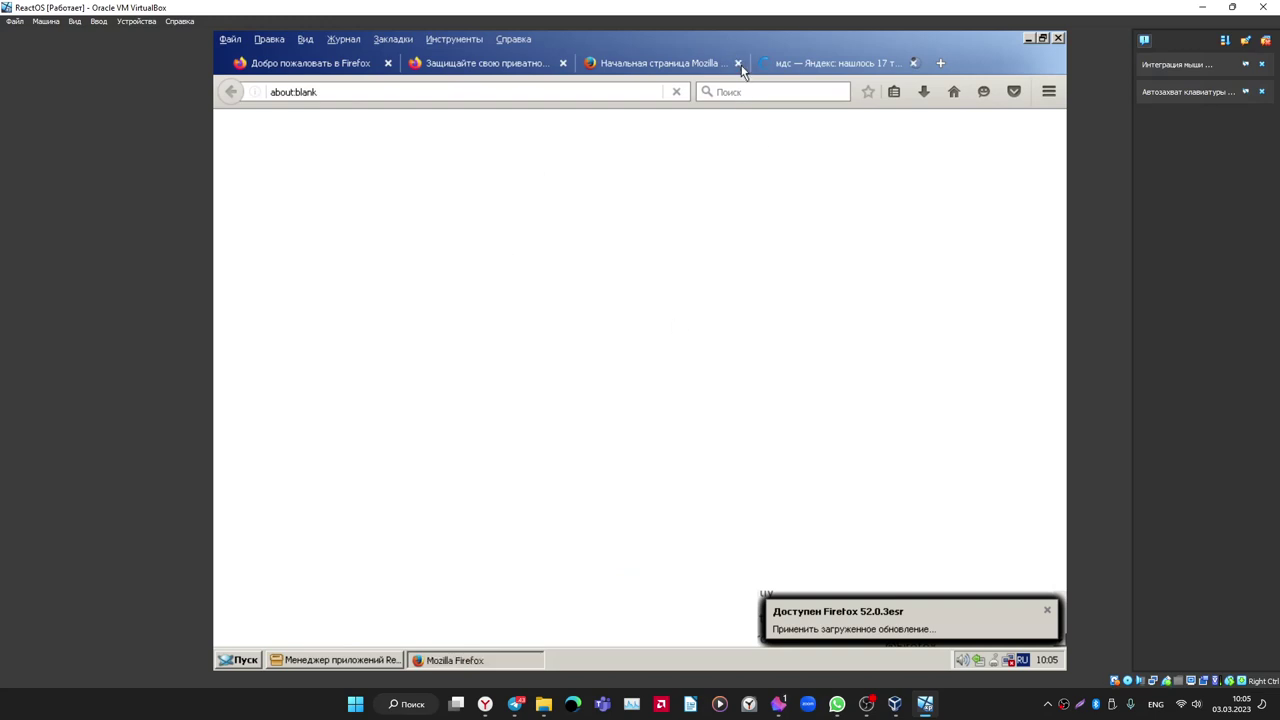
{"action": "left_click", "coordinate": [240, 659]}
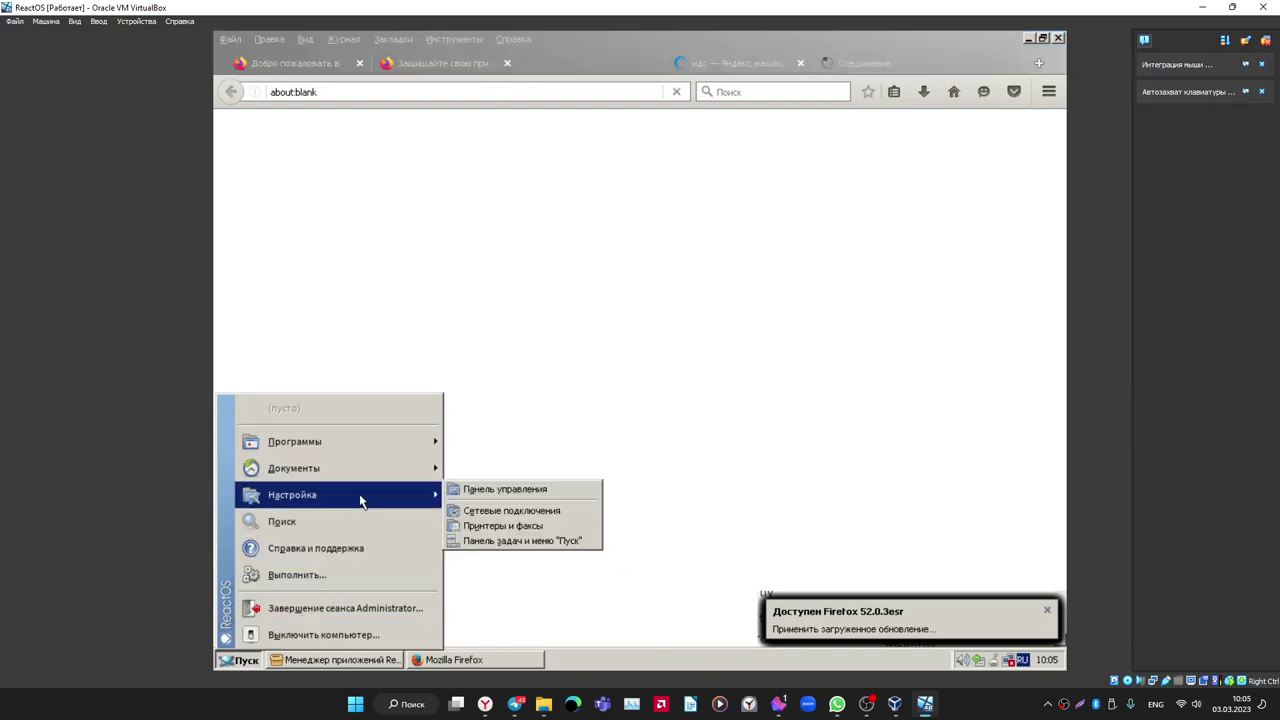
{"action": "mouse_move", "coordinate": [381, 471]}
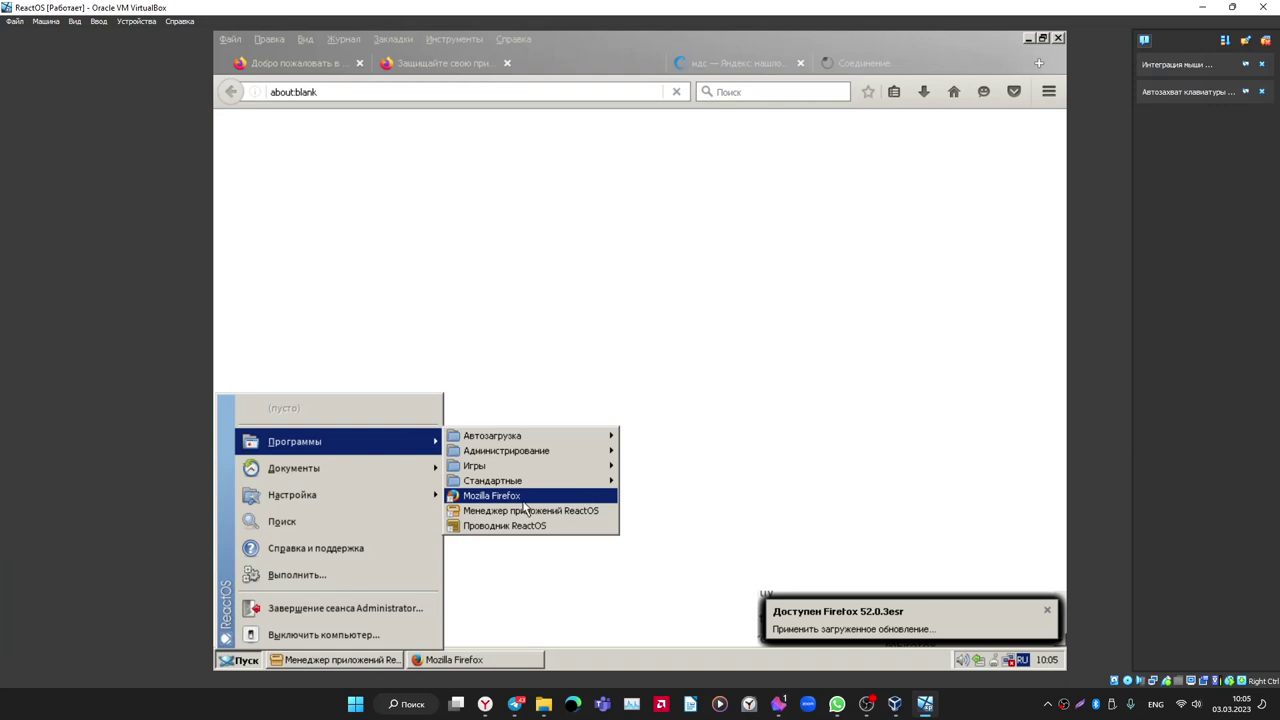
{"action": "mouse_move", "coordinate": [382, 498]}
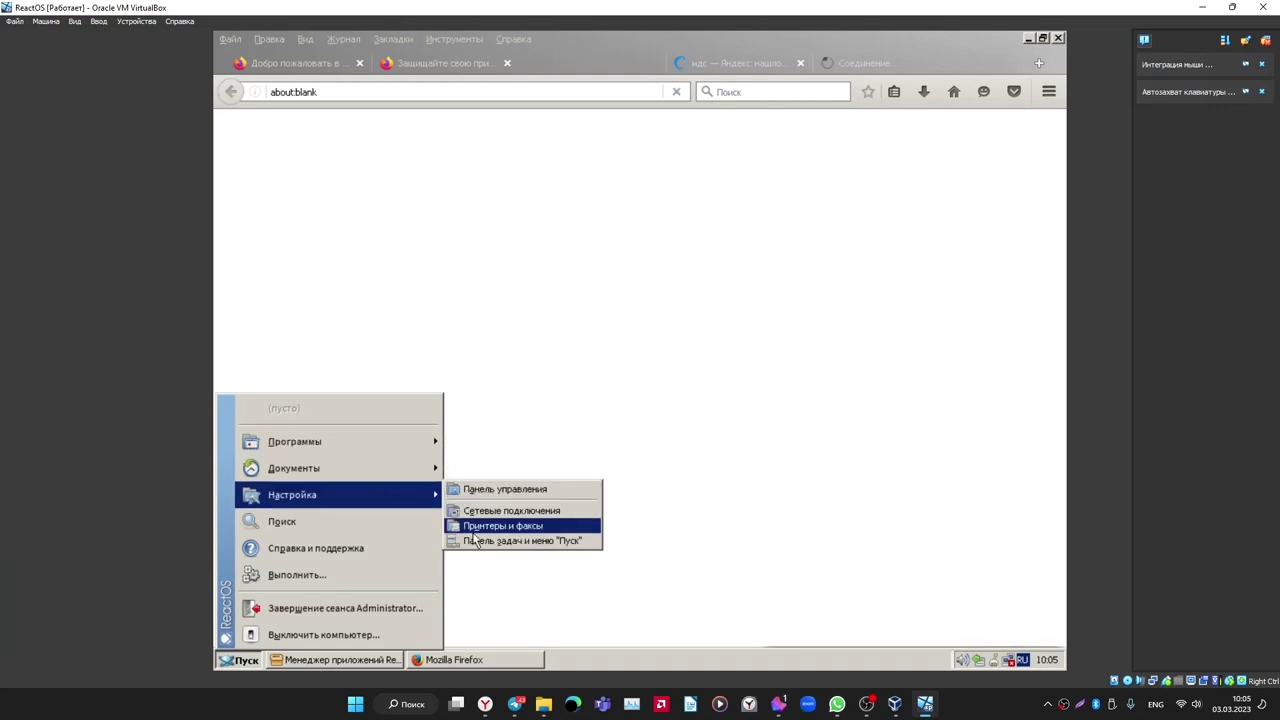
{"action": "left_click", "coordinate": [617, 505]}
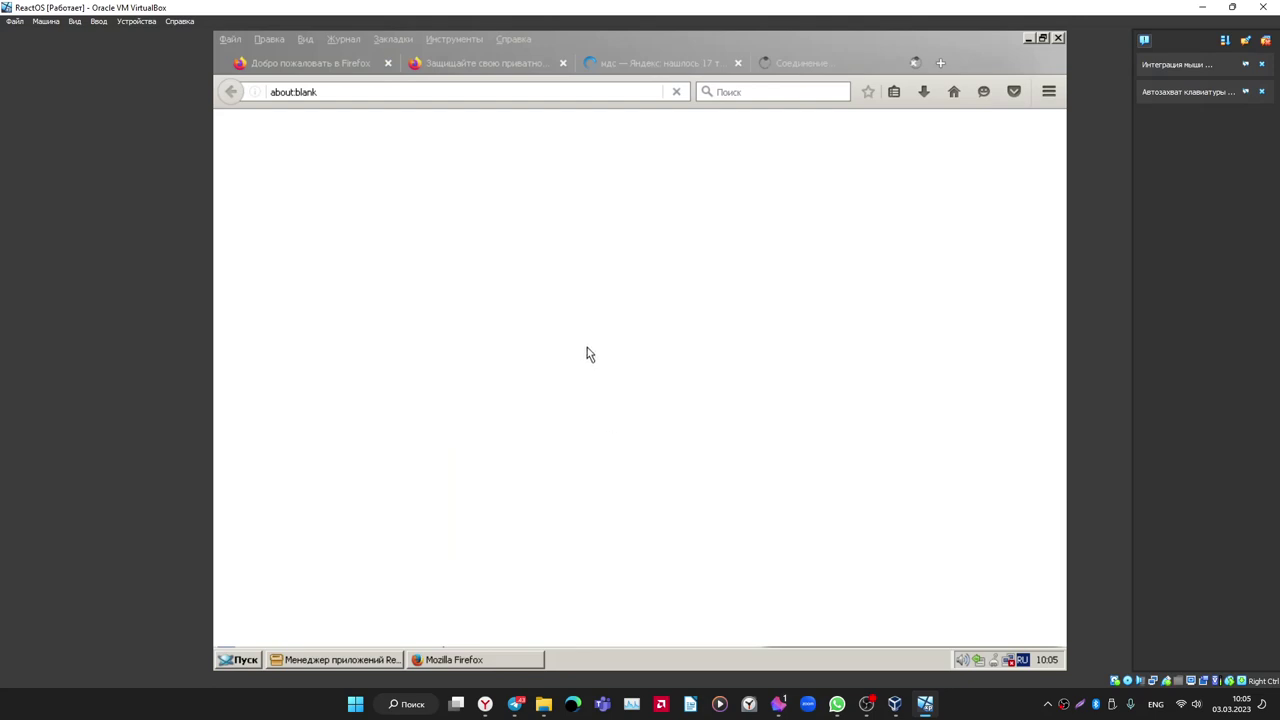
Examine the running applications, processes and the CPU and memory performance in Диспетчер задач, and close it.
{"action": "key", "text": "ctrl+shift+Escape"}
{"action": "left_click", "coordinate": [580, 203]}
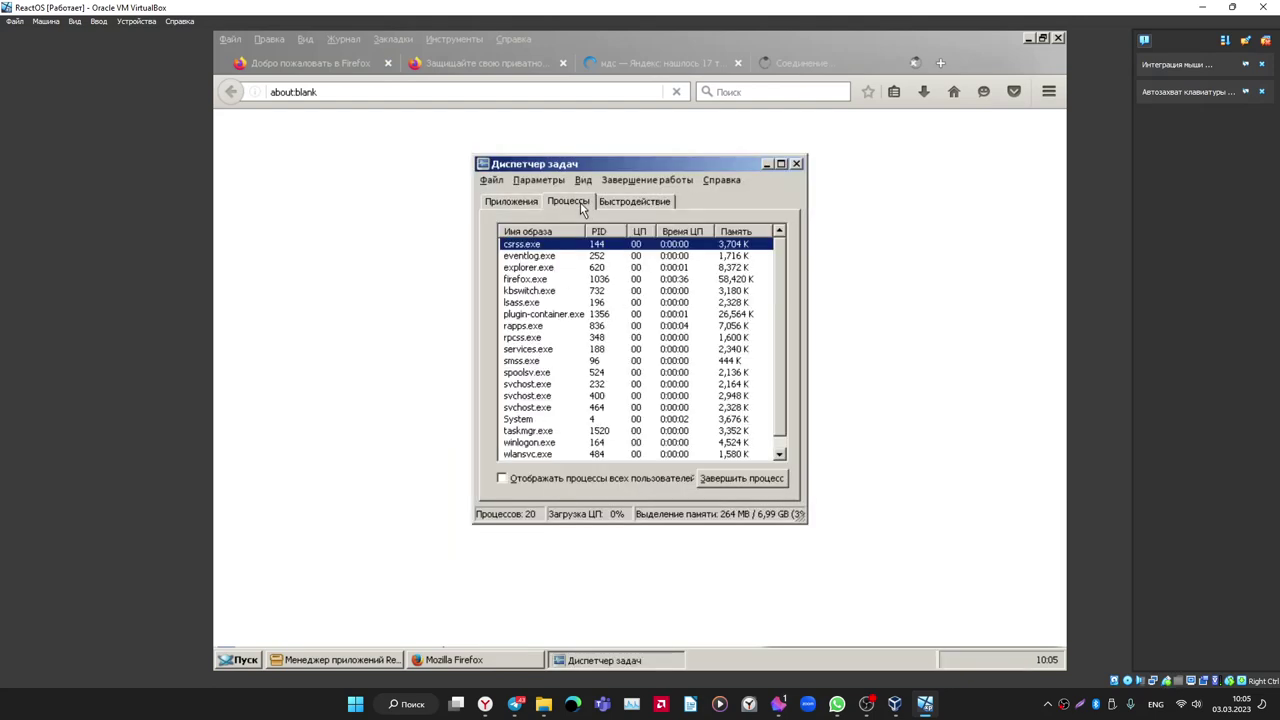
{"action": "left_click", "coordinate": [627, 204]}
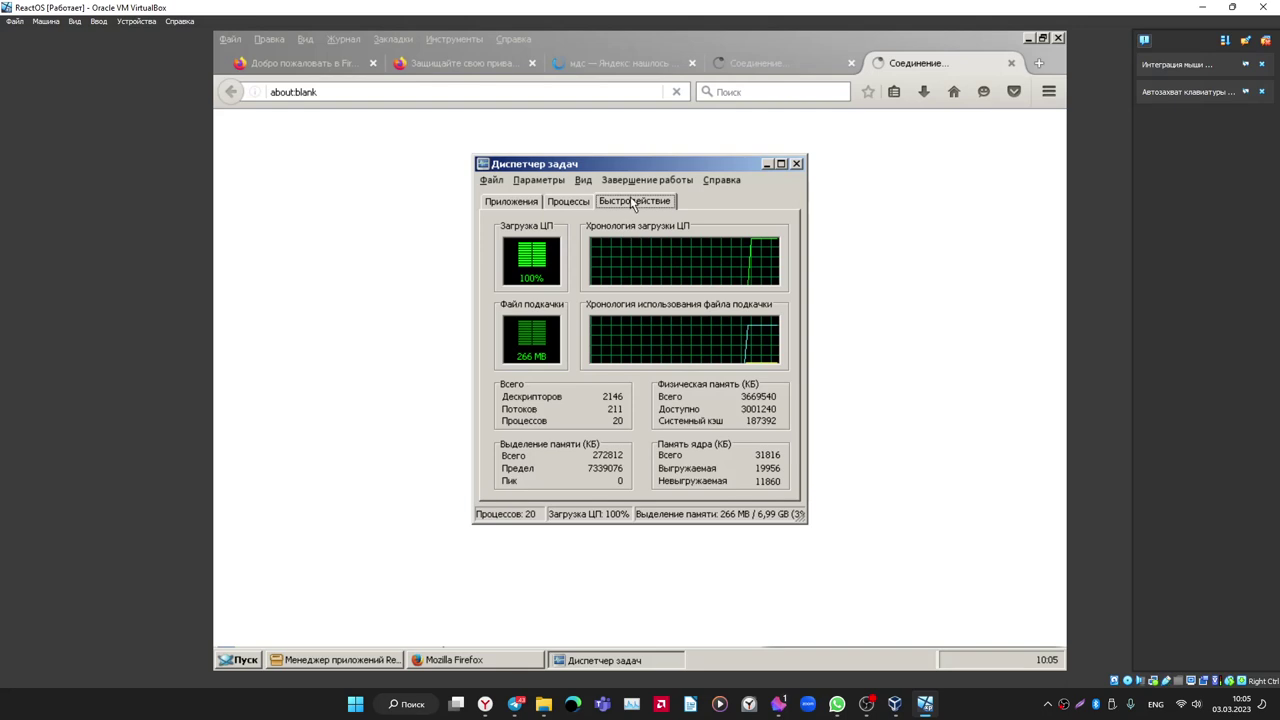
{"action": "left_click", "coordinate": [586, 204]}
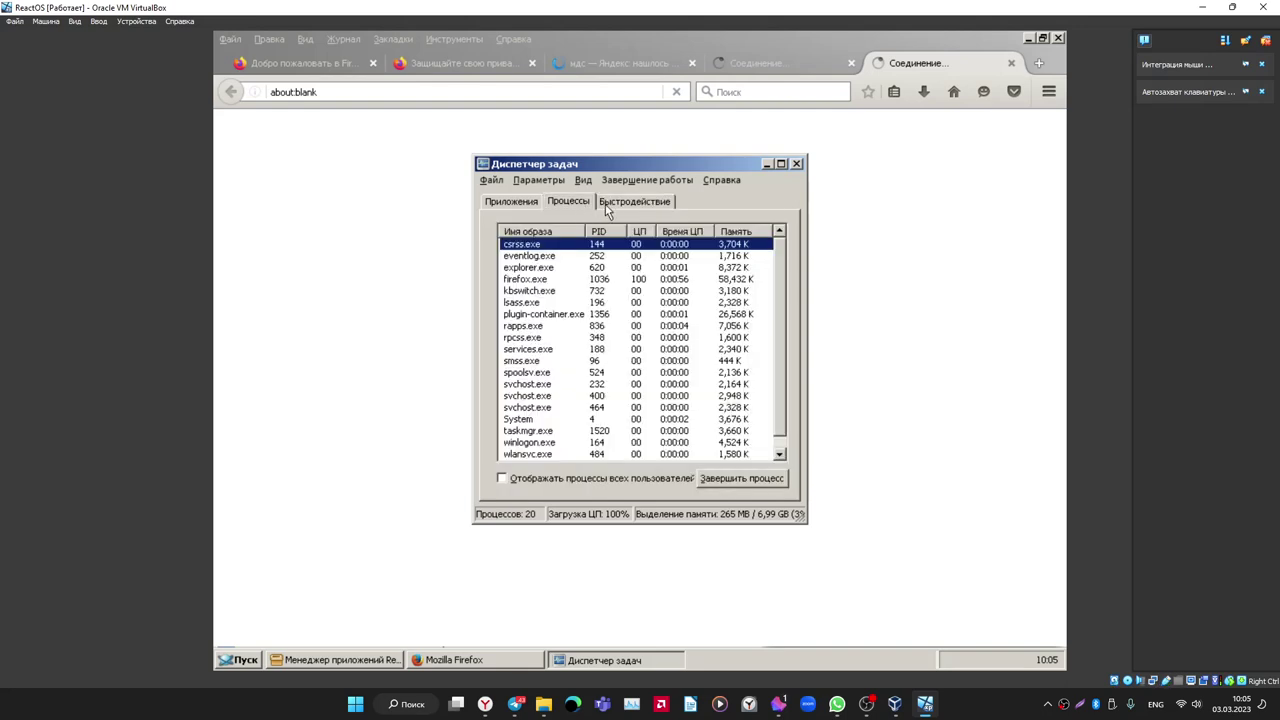
{"action": "left_click", "coordinate": [606, 204]}
{"action": "left_click", "coordinate": [564, 204]}
{"action": "scroll", "coordinate": [572, 405], "scroll_direction": "down", "scroll_amount": 1}
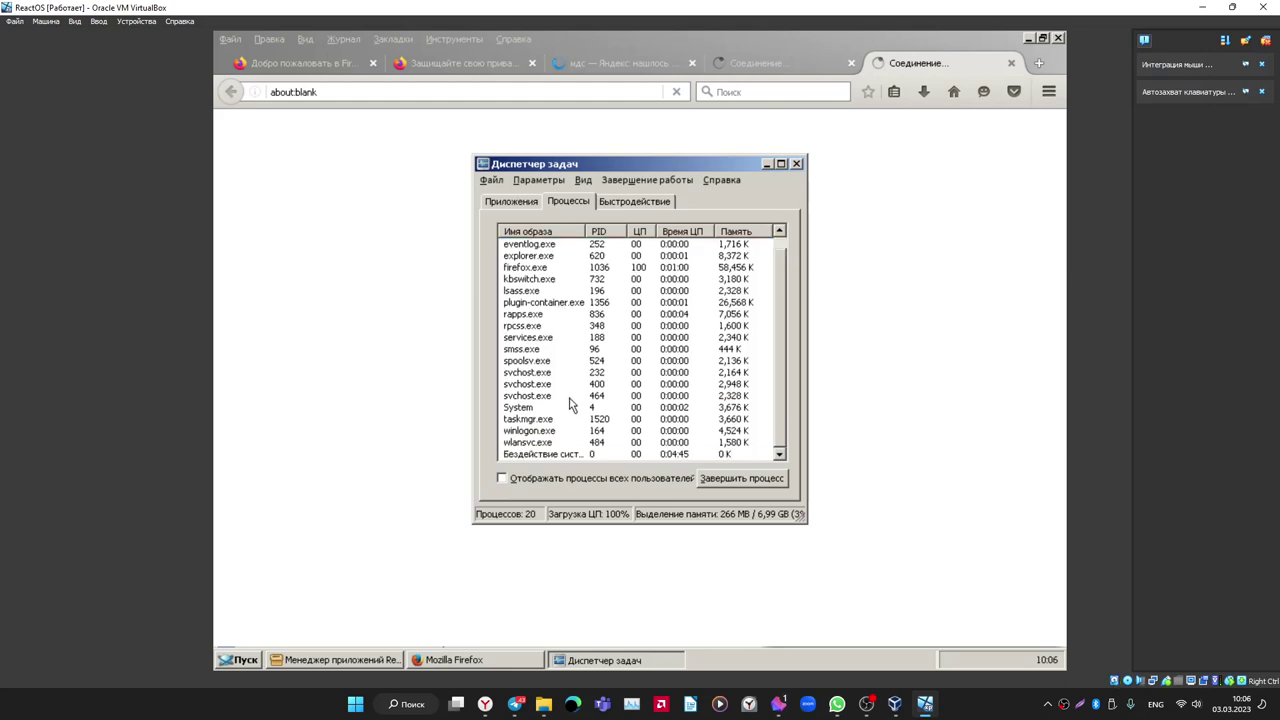
{"action": "left_click", "coordinate": [521, 205]}
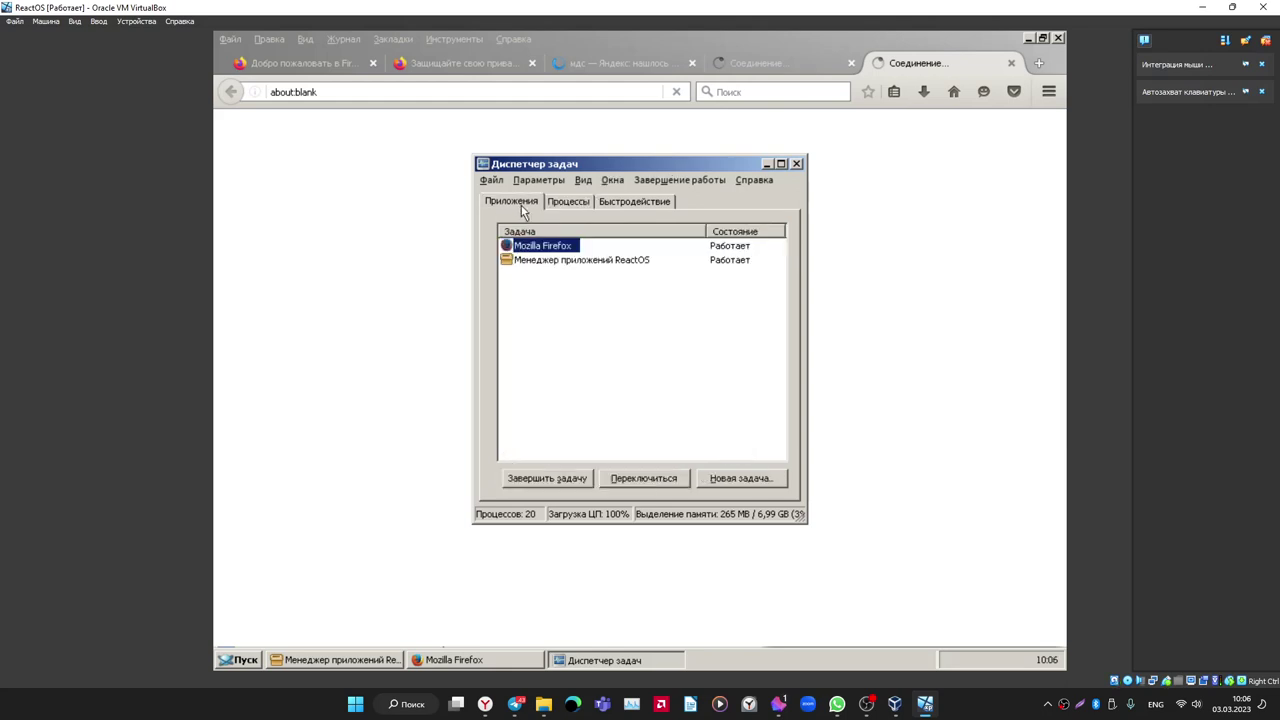
{"action": "left_click", "coordinate": [580, 205]}
{"action": "left_click", "coordinate": [622, 205]}
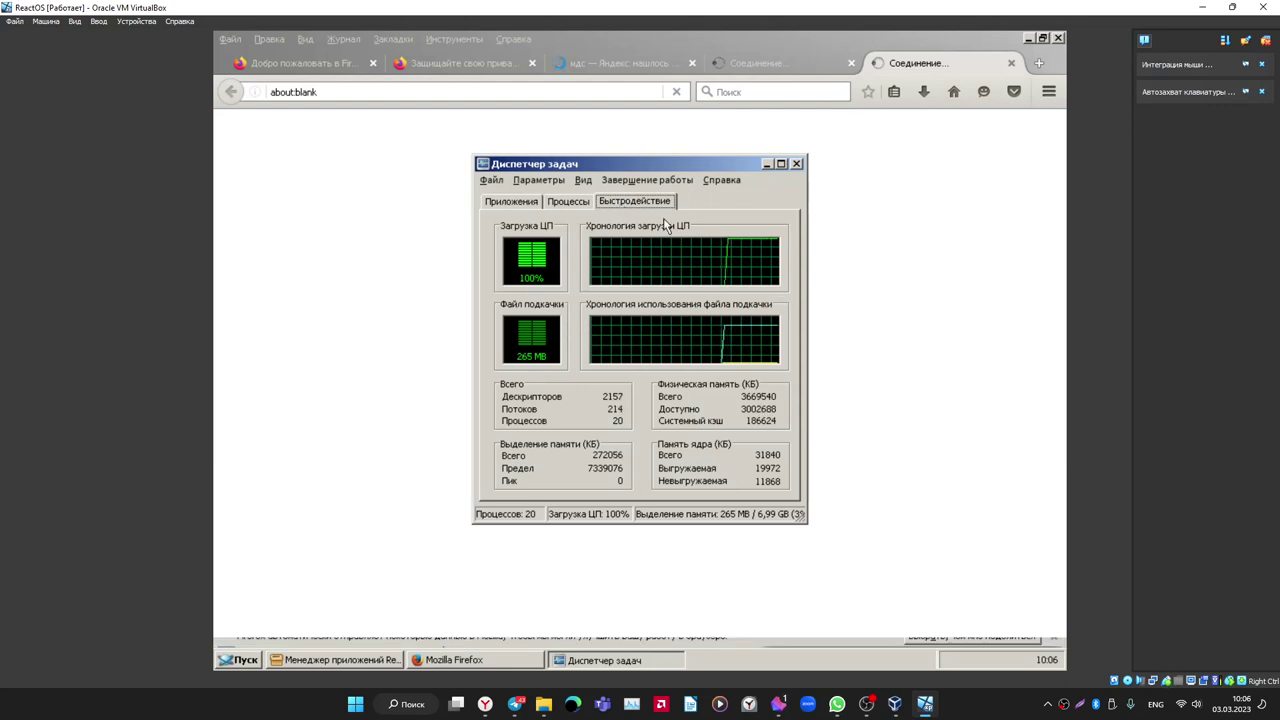
{"action": "key", "text": "alt+F4"}
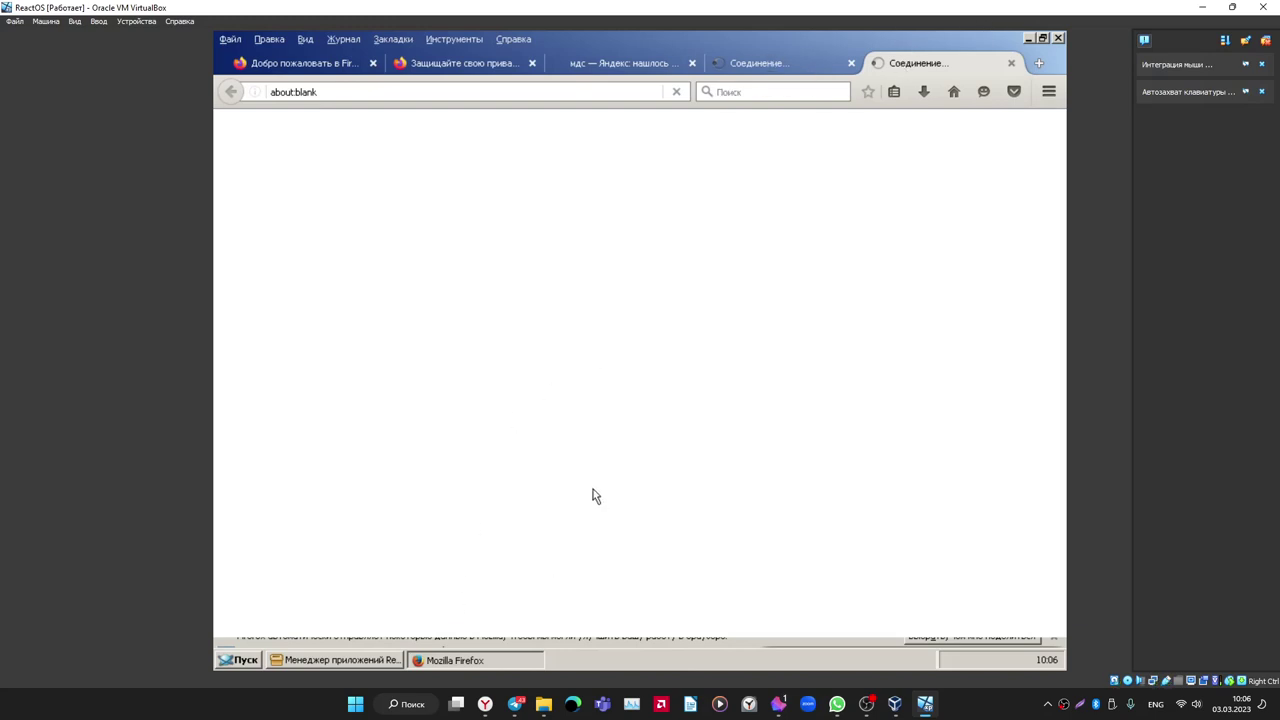
Switch to Менеджер приложений ReactOS and start downloading Opera 12.18 from the Интернет и сеть category.
{"action": "left_click", "coordinate": [330, 660]}
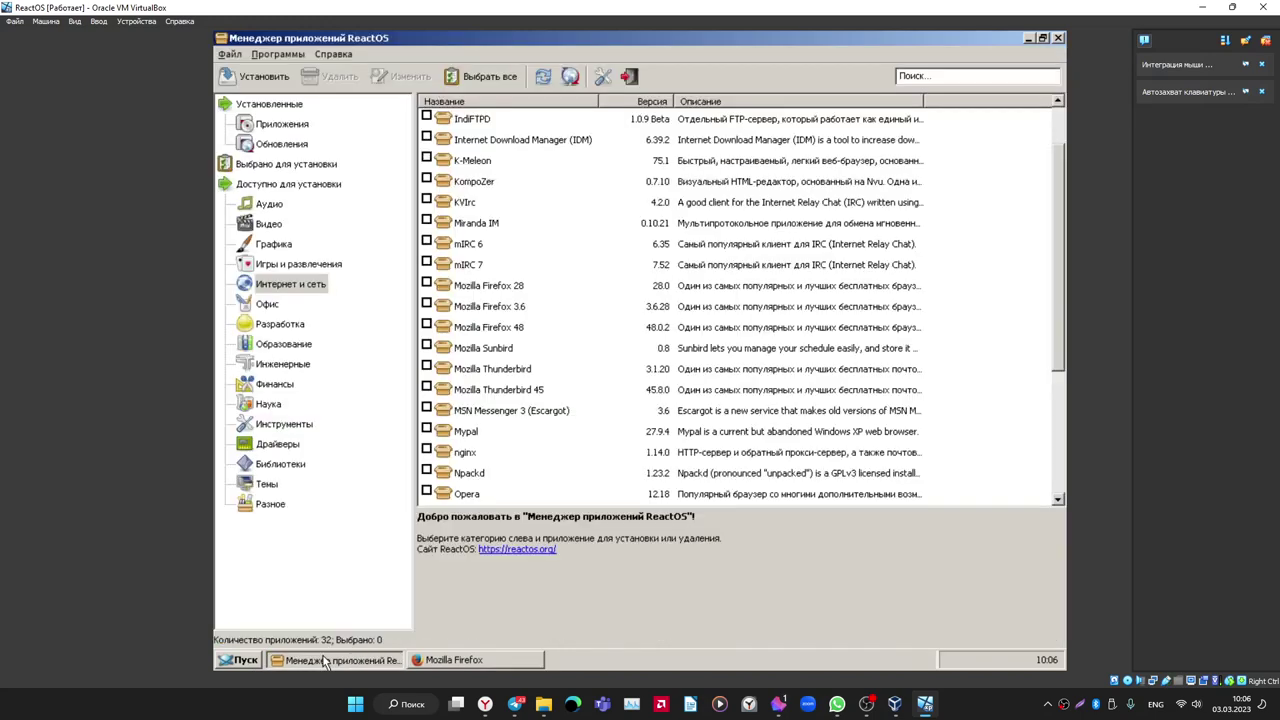
{"action": "scroll", "coordinate": [729, 343], "scroll_direction": "down", "scroll_amount": 3}
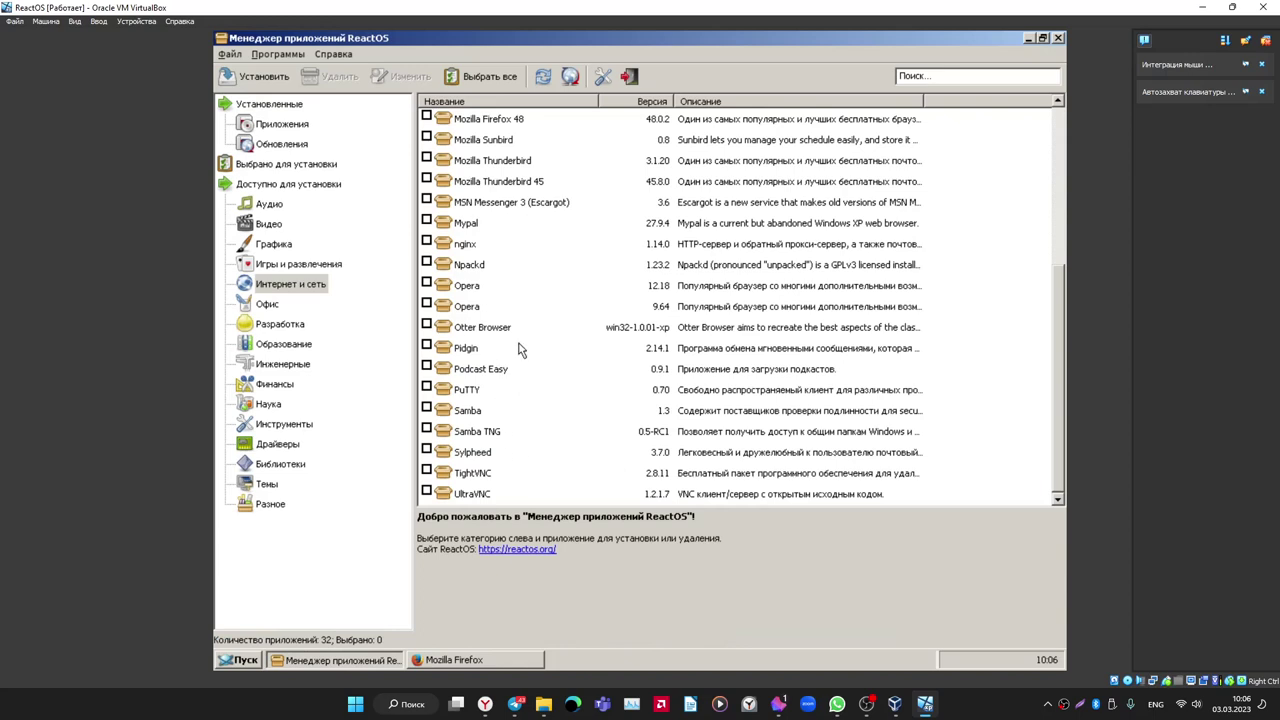
{"action": "left_click", "coordinate": [650, 288]}
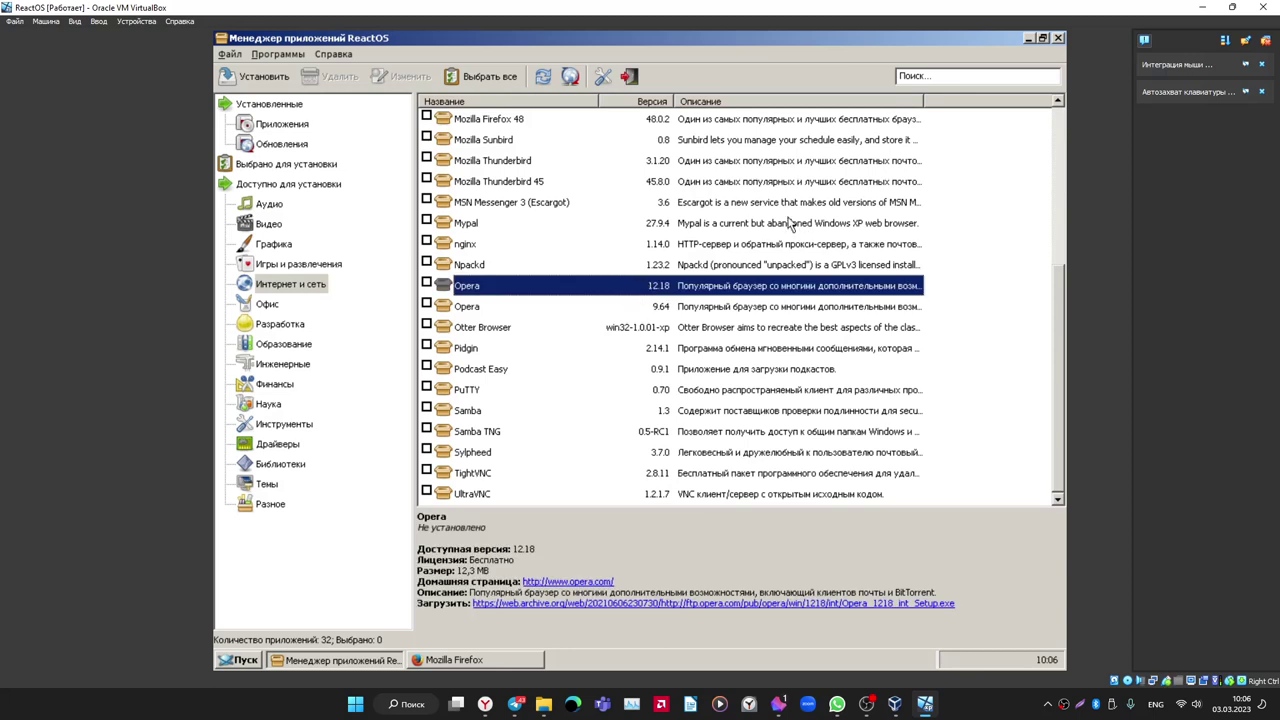
{"action": "double_click", "coordinate": [462, 286]}
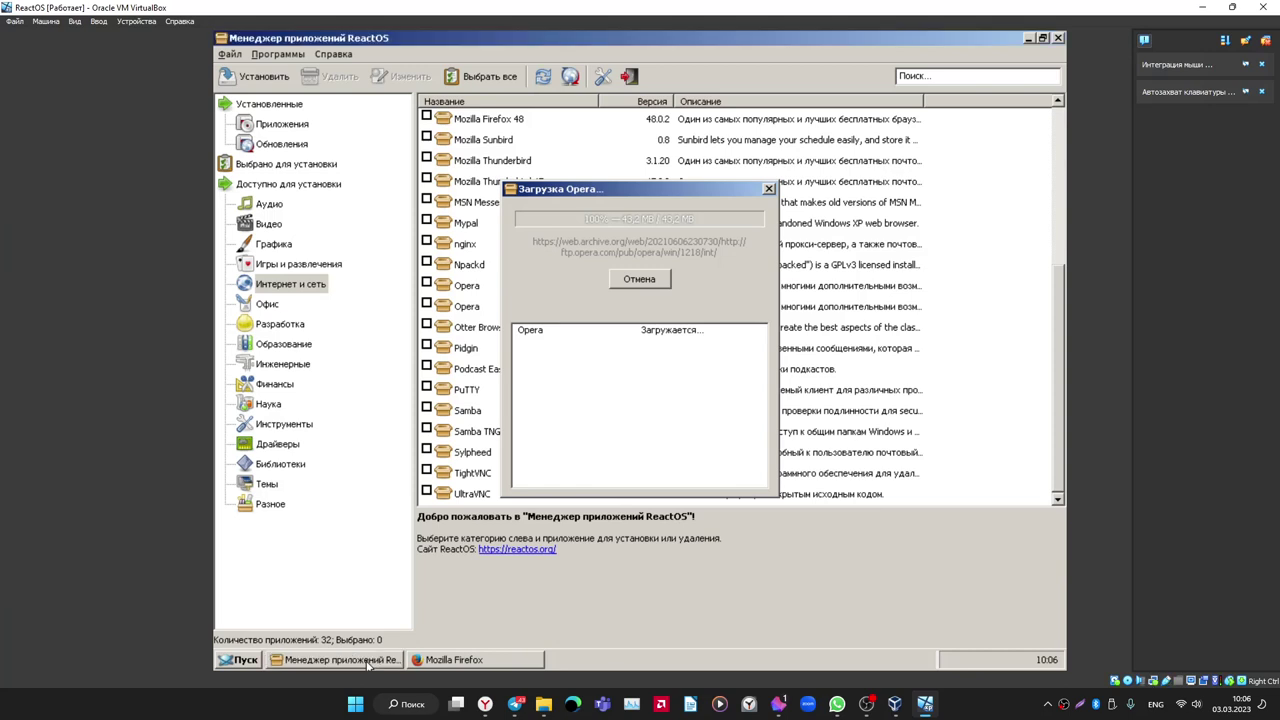
Show the desktop and bring the Mozilla Firefox window back to the front.
{"action": "left_click", "coordinate": [477, 664]}
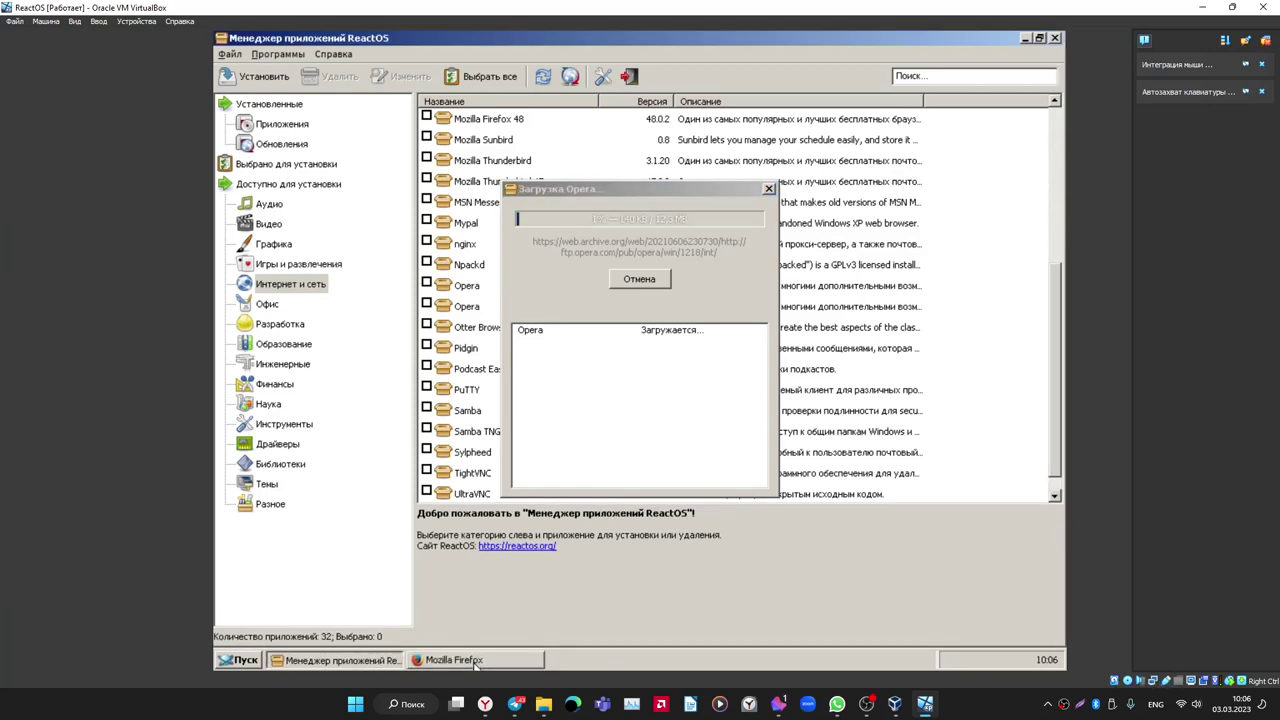
{"action": "left_click", "coordinate": [477, 665]}
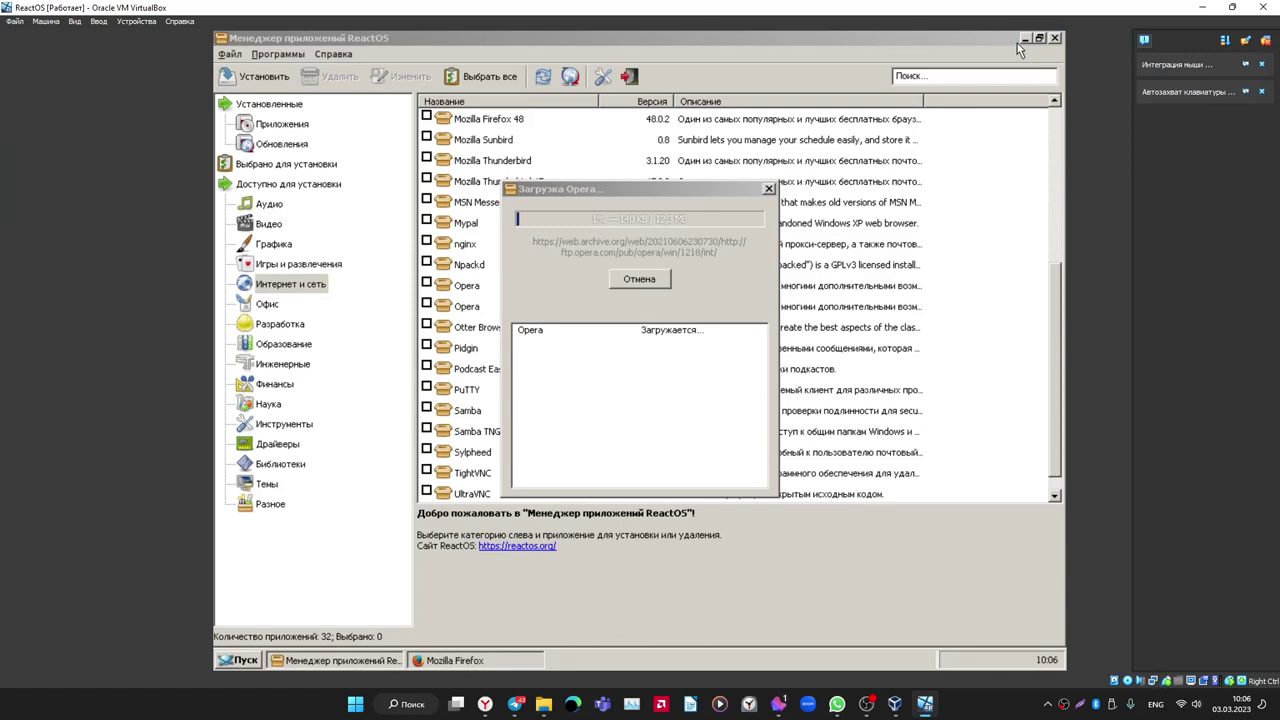
{"action": "right_click", "coordinate": [472, 664]}
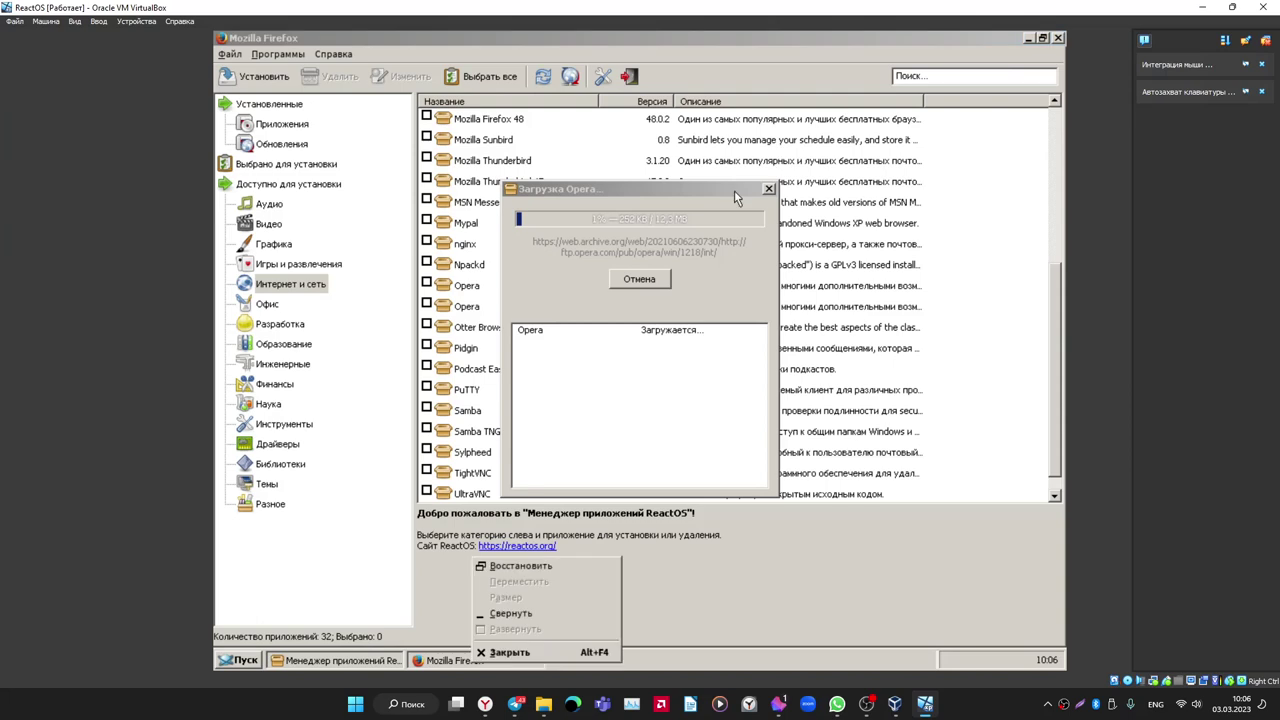
{"action": "key", "text": "super+d"}
{"action": "left_click", "coordinate": [477, 662]}
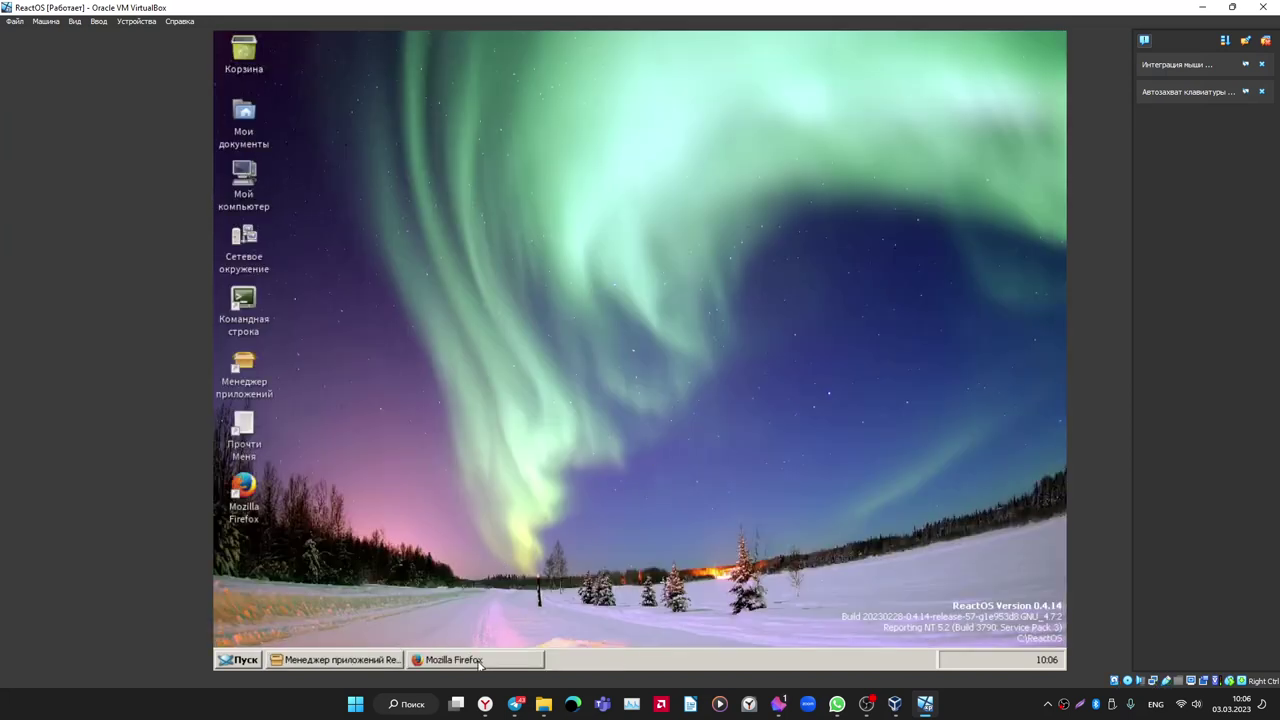
{"action": "left_click", "coordinate": [479, 663]}
{"action": "left_click", "coordinate": [479, 663]}
{"action": "left_click", "coordinate": [479, 663]}
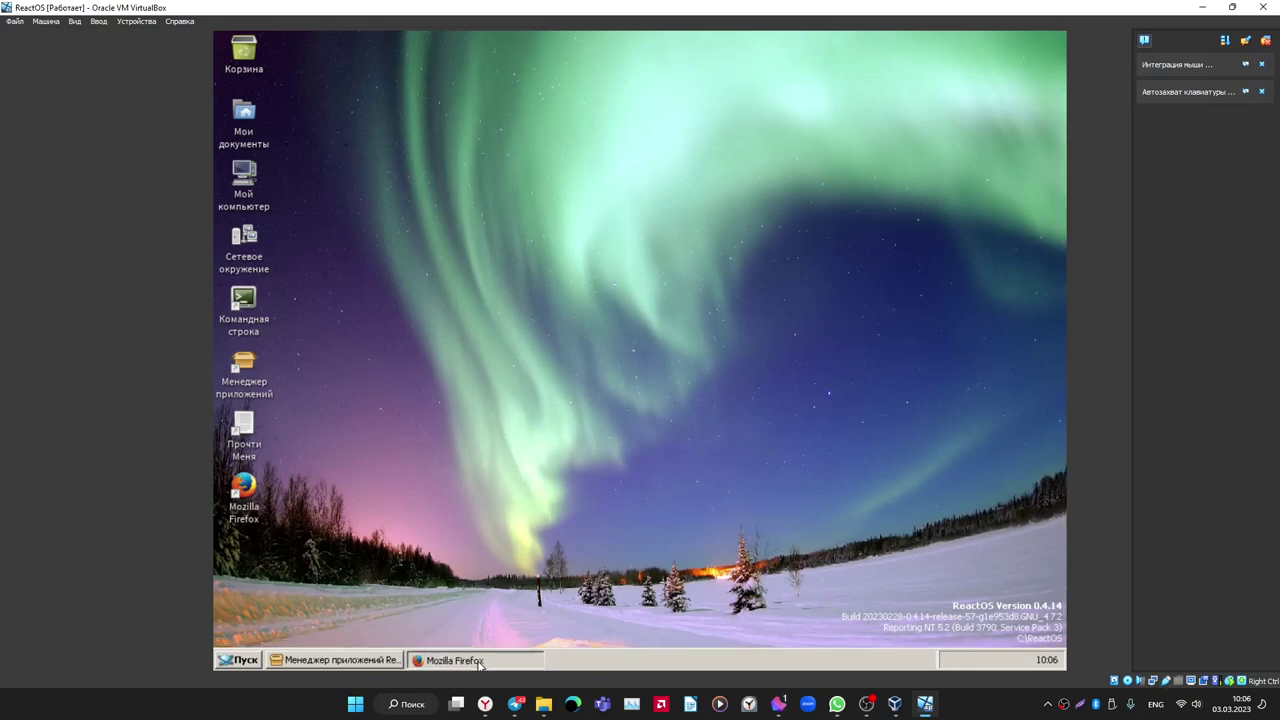
{"action": "left_click", "coordinate": [479, 663]}
Close the ндс search tab and the Соединение tab beside it in Firefox.
{"action": "right_click", "coordinate": [483, 662]}
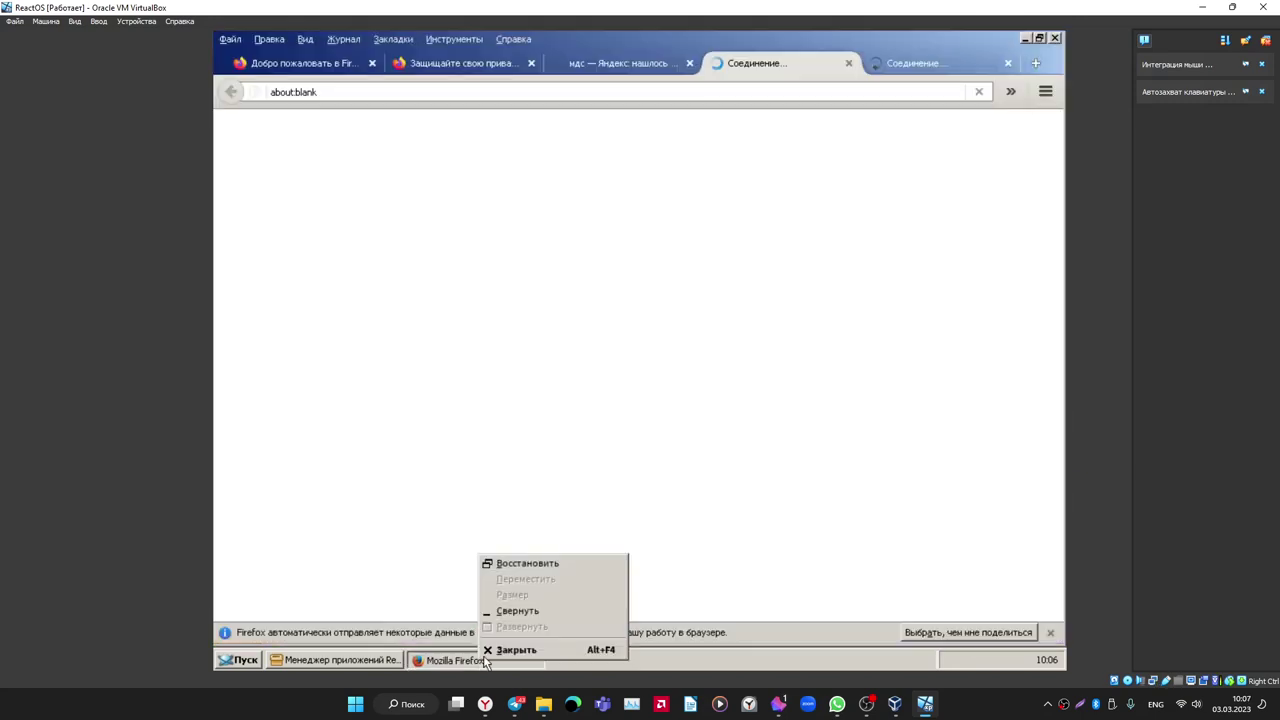
{"action": "left_click", "coordinate": [689, 64]}
{"action": "left_click", "coordinate": [689, 64]}
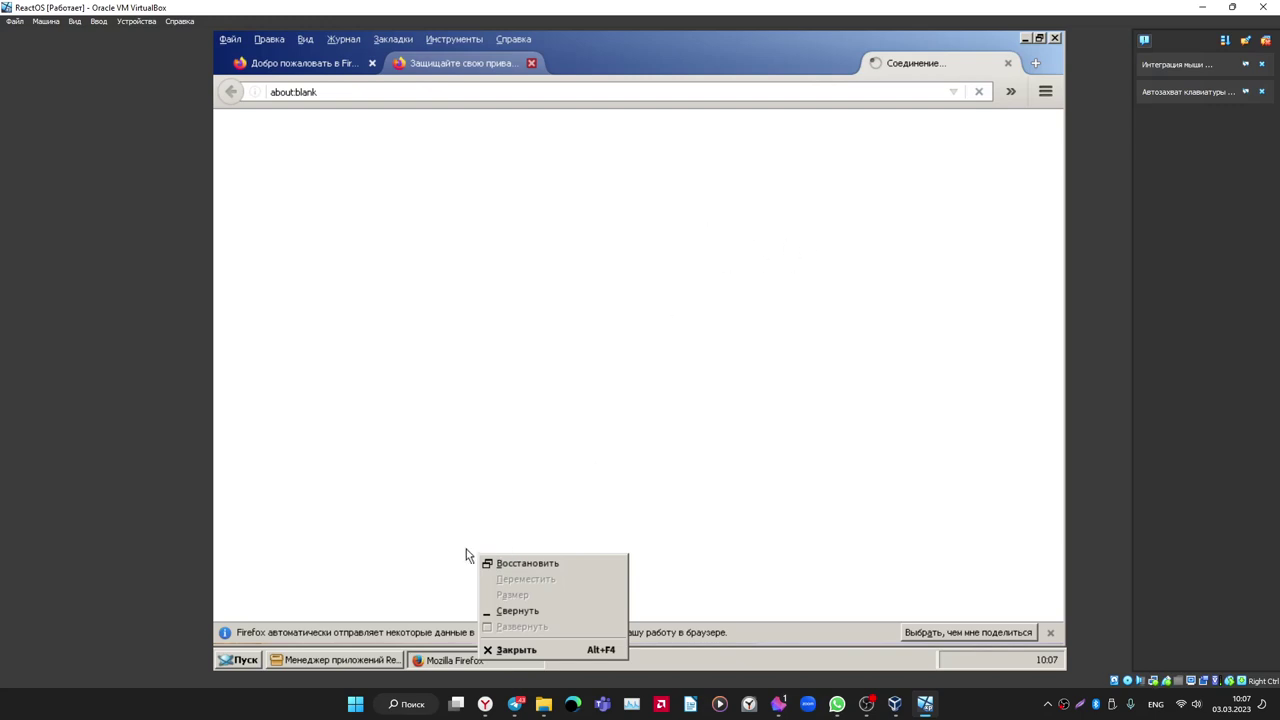
Review the virtual machine's motherboard, processor, display and storage settings, and close the settings without changes.
{"action": "left_click", "coordinate": [148, 22]}
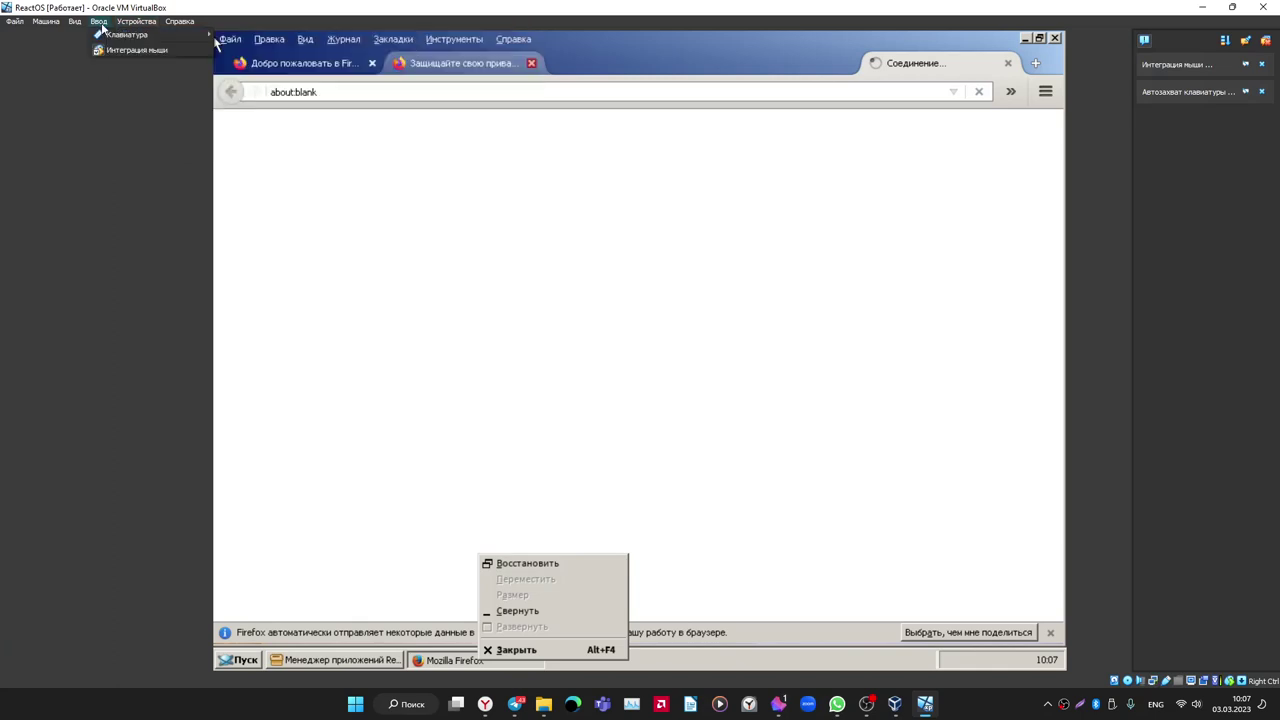
{"action": "left_click", "coordinate": [54, 35]}
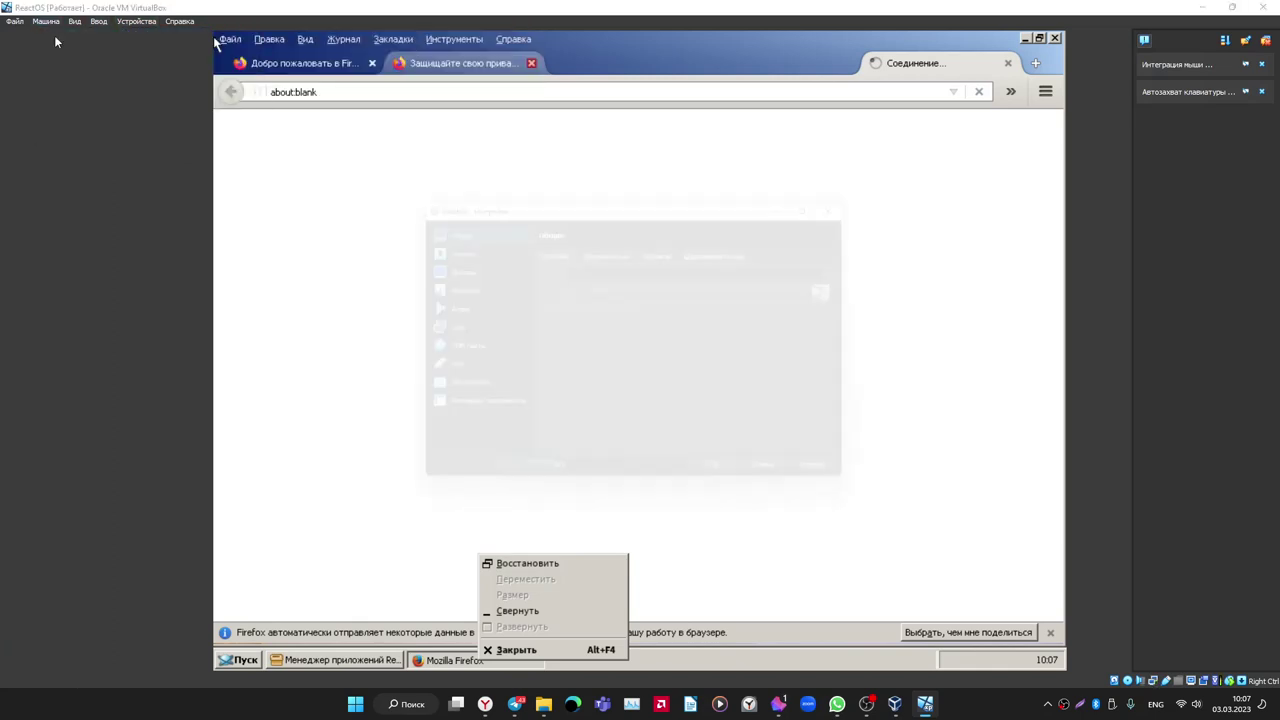
{"action": "left_click", "coordinate": [453, 241]}
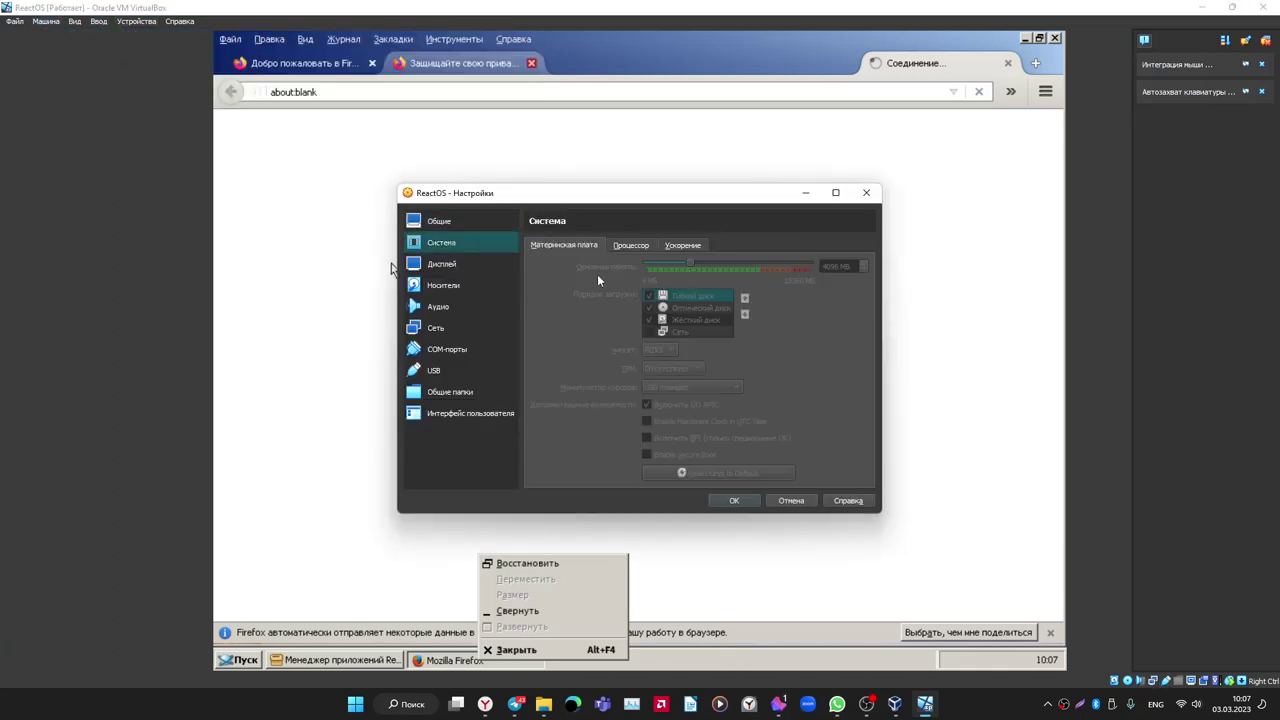
{"action": "left_click", "coordinate": [631, 245]}
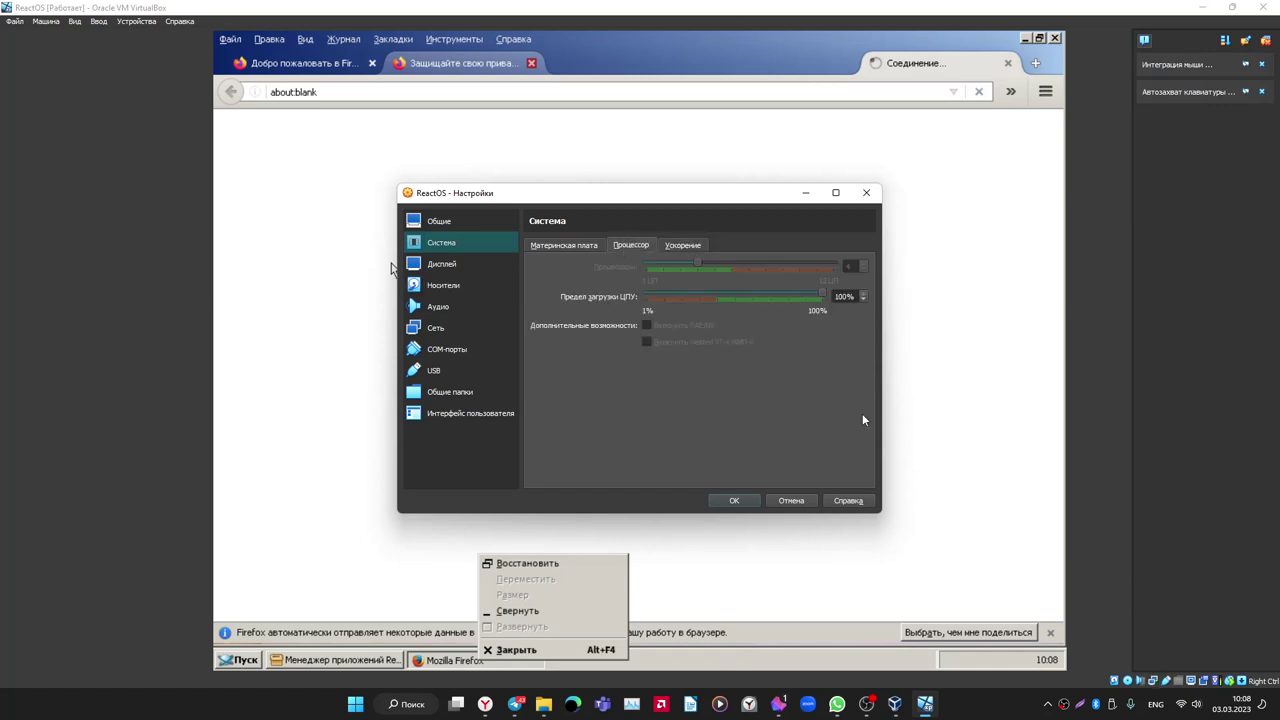
{"action": "left_click", "coordinate": [556, 246]}
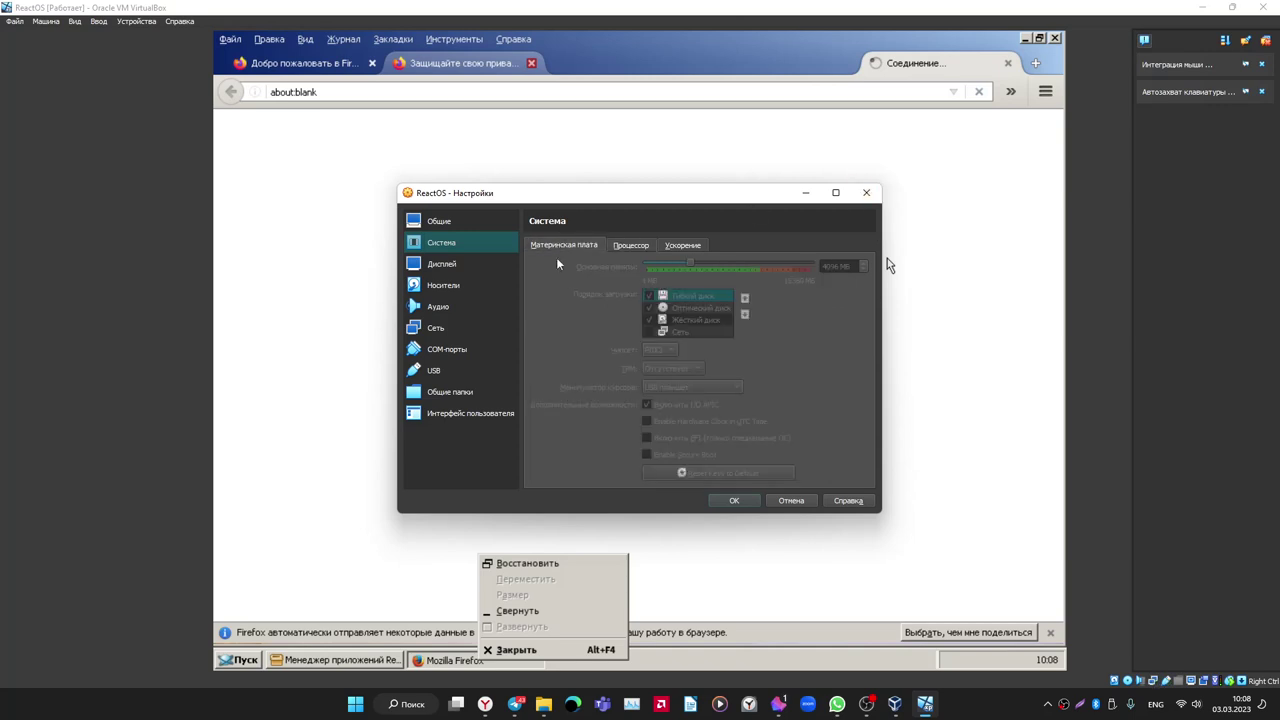
{"action": "left_click", "coordinate": [456, 268]}
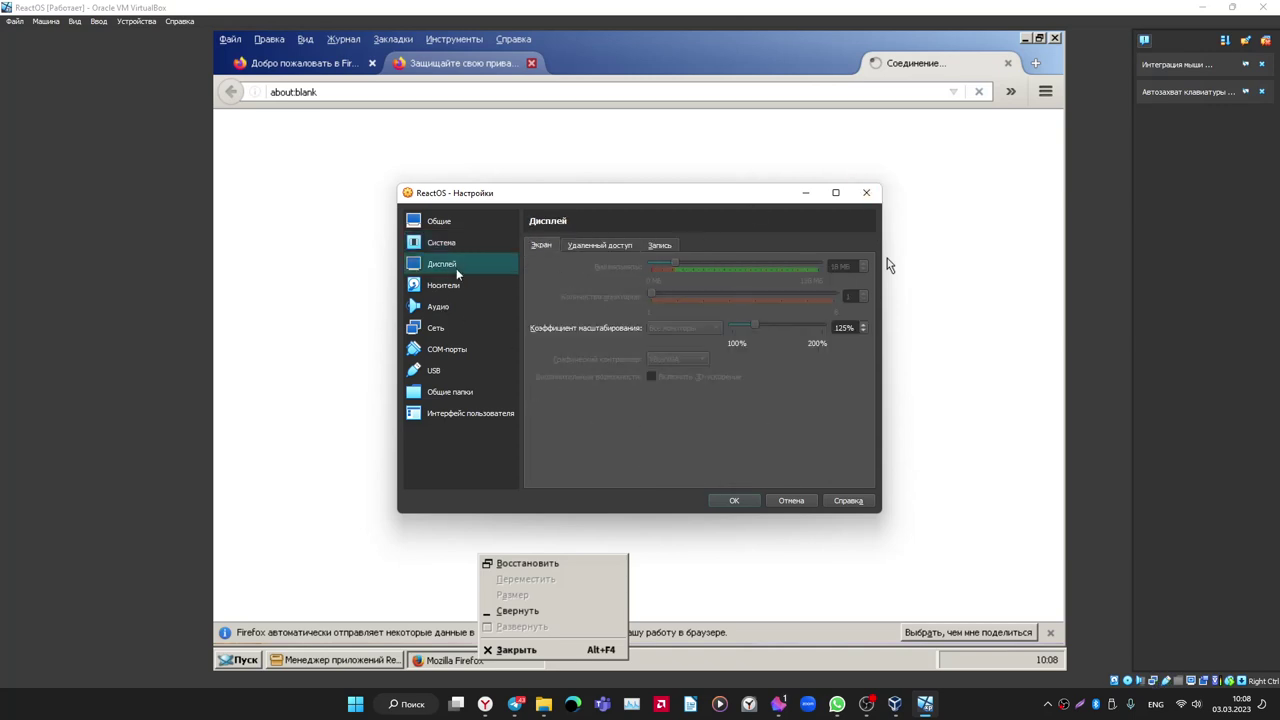
{"action": "left_click", "coordinate": [444, 286]}
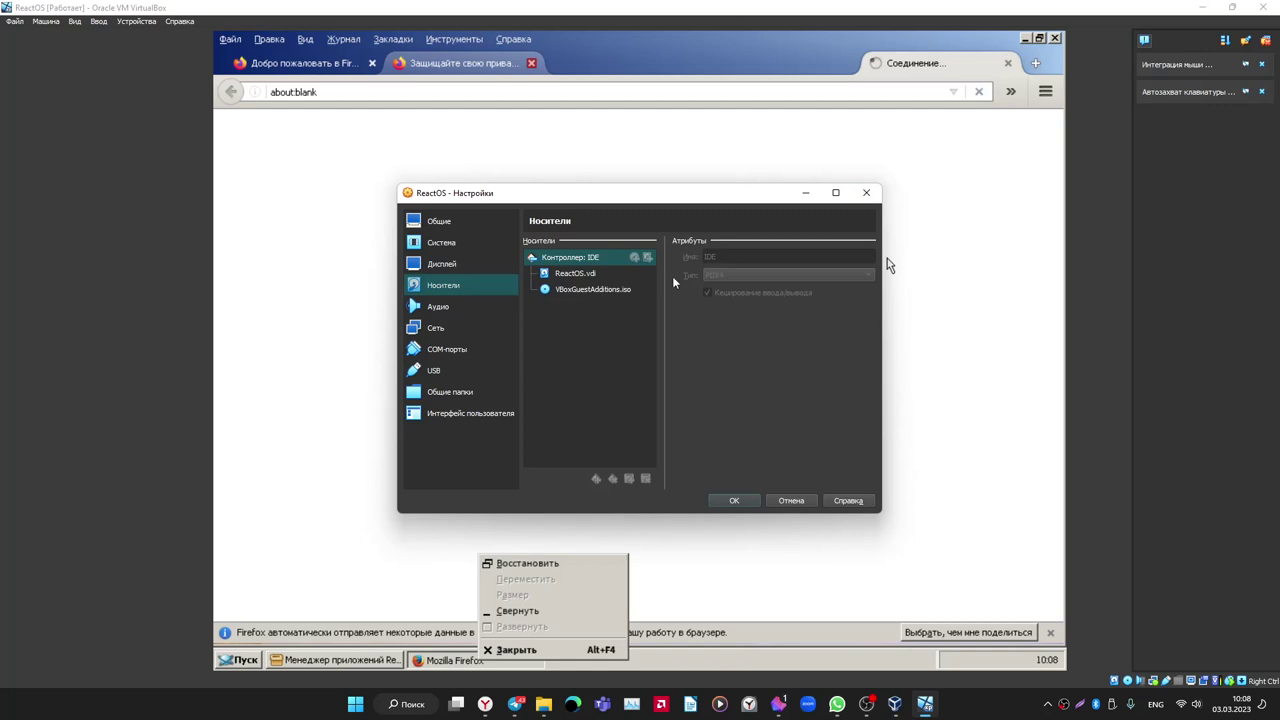
{"action": "left_click", "coordinate": [866, 193]}
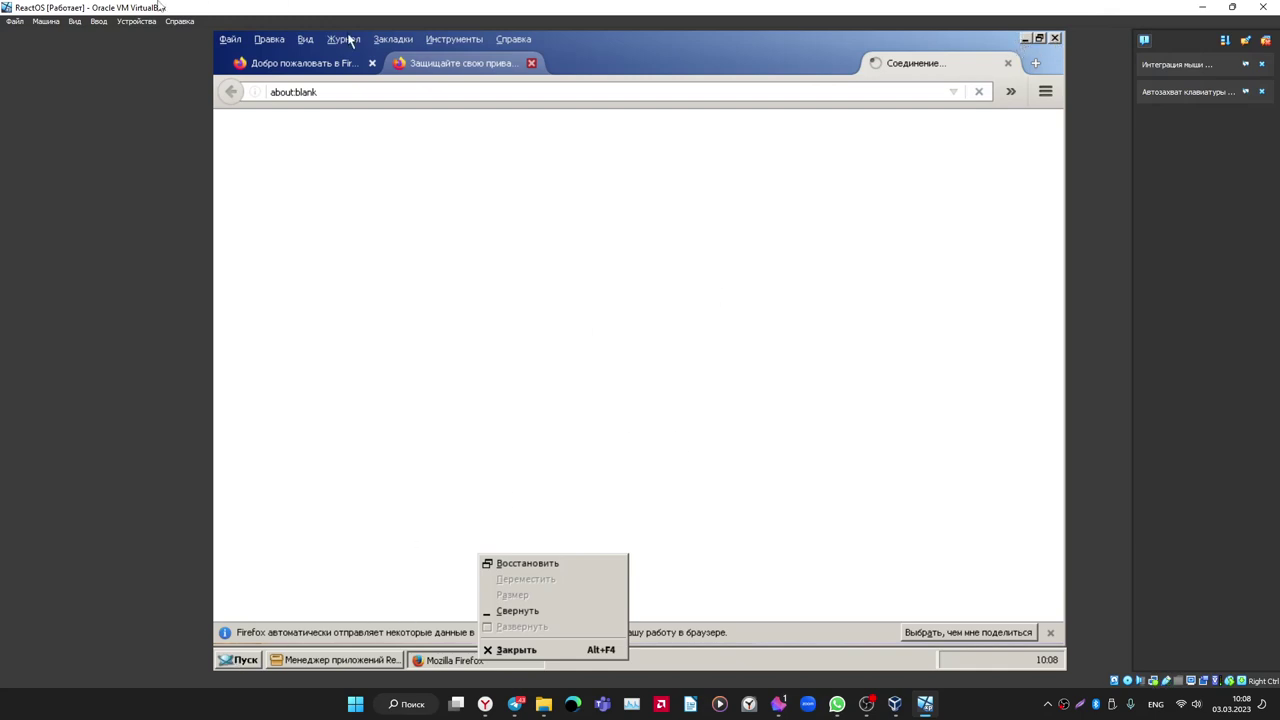
Close the ReactOS virtual machine with the Выключить машину option and start it again from the VirtualBox manager.
{"action": "left_click", "coordinate": [1265, 8]}
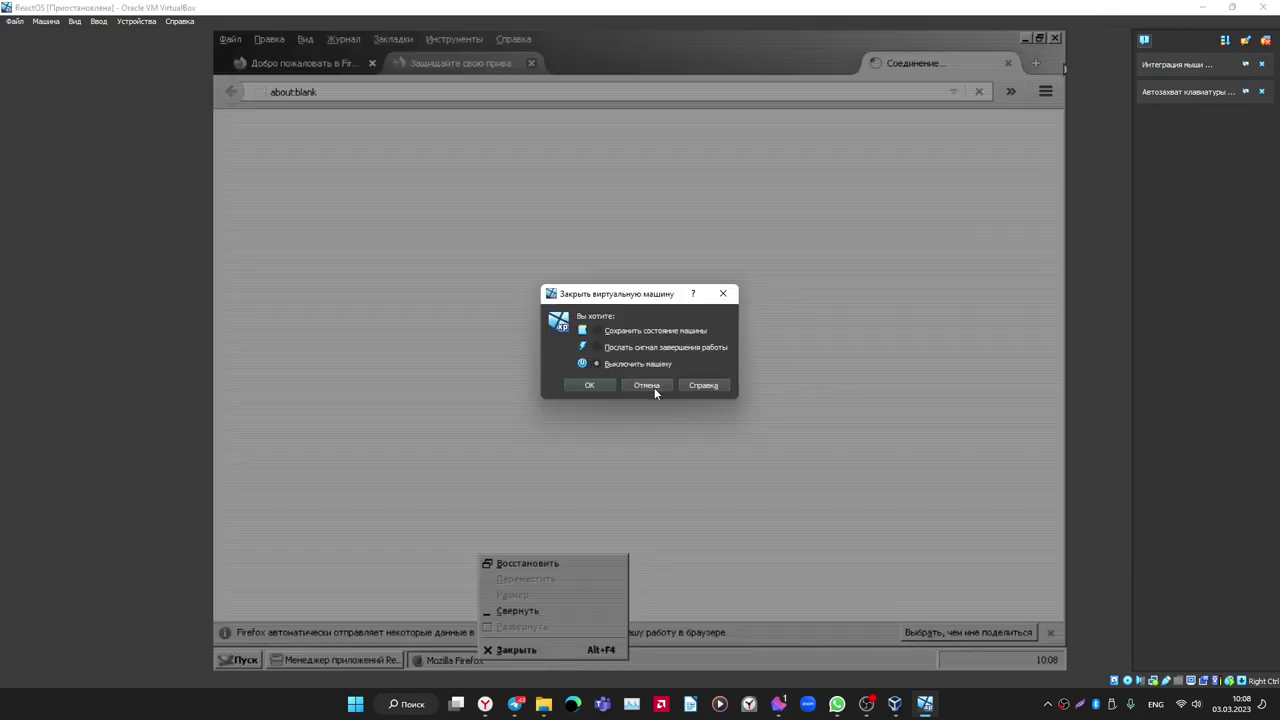
{"action": "left_click", "coordinate": [590, 385]}
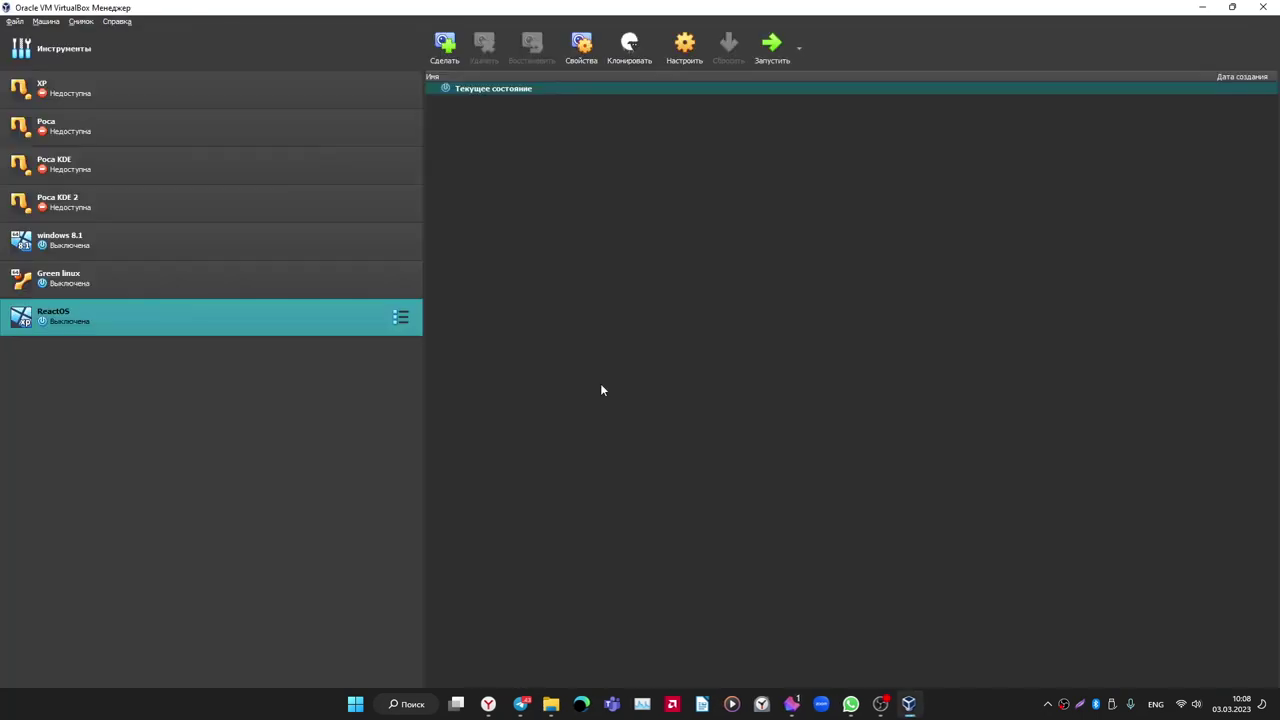
{"action": "left_click", "coordinate": [770, 42]}
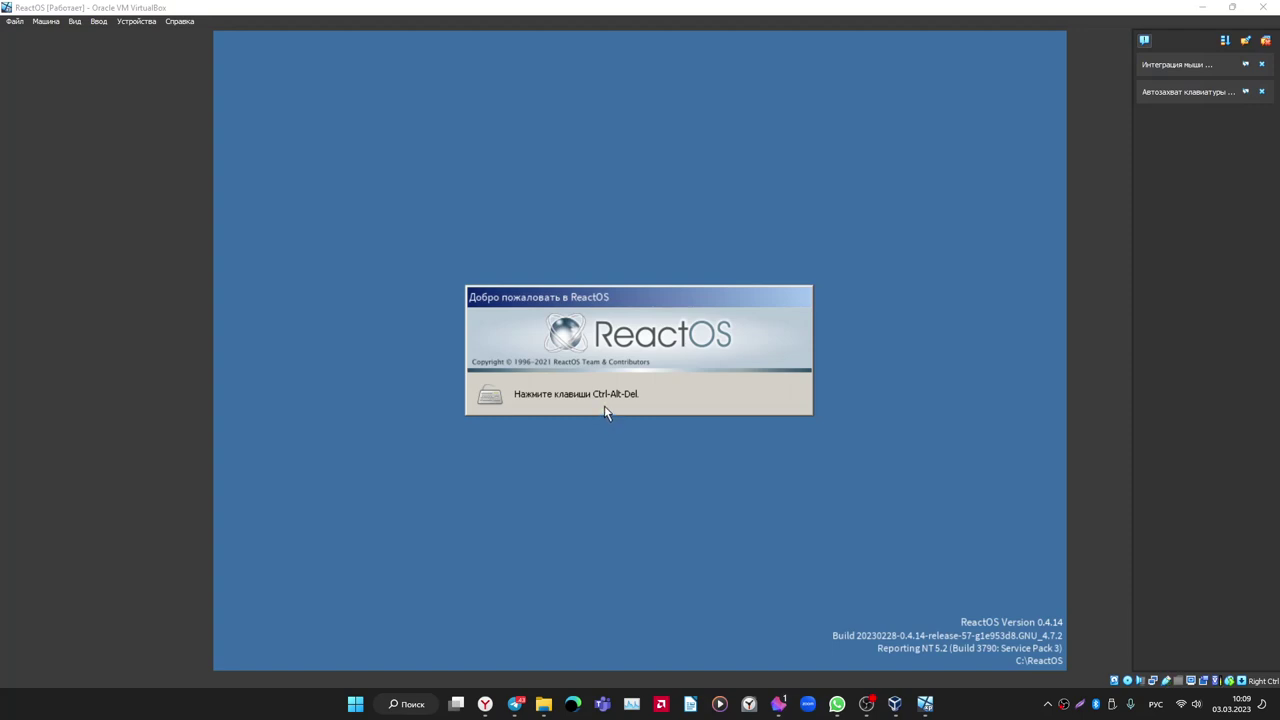
{"action": "left_click", "coordinate": [690, 444]}
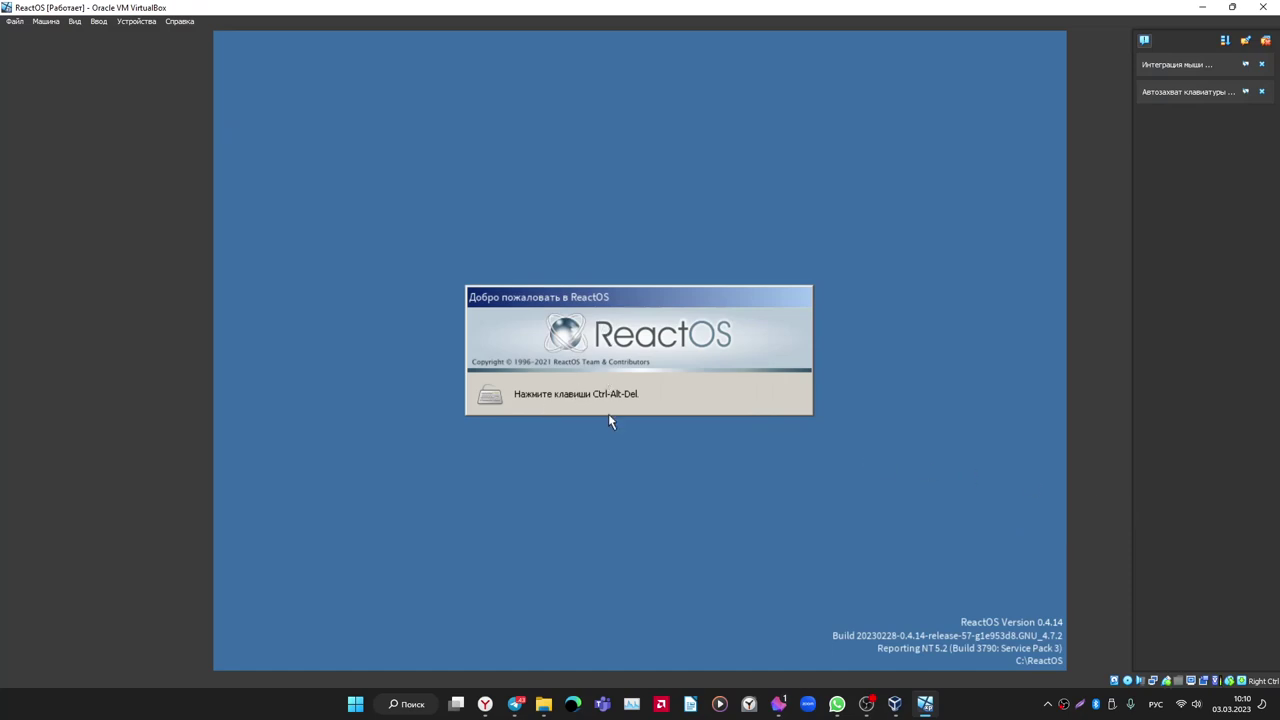
Power off the ReactOS virtual machine with Выключить машину, start it again from the manager, and bring its window to the front.
{"action": "left_click", "coordinate": [1262, 7]}
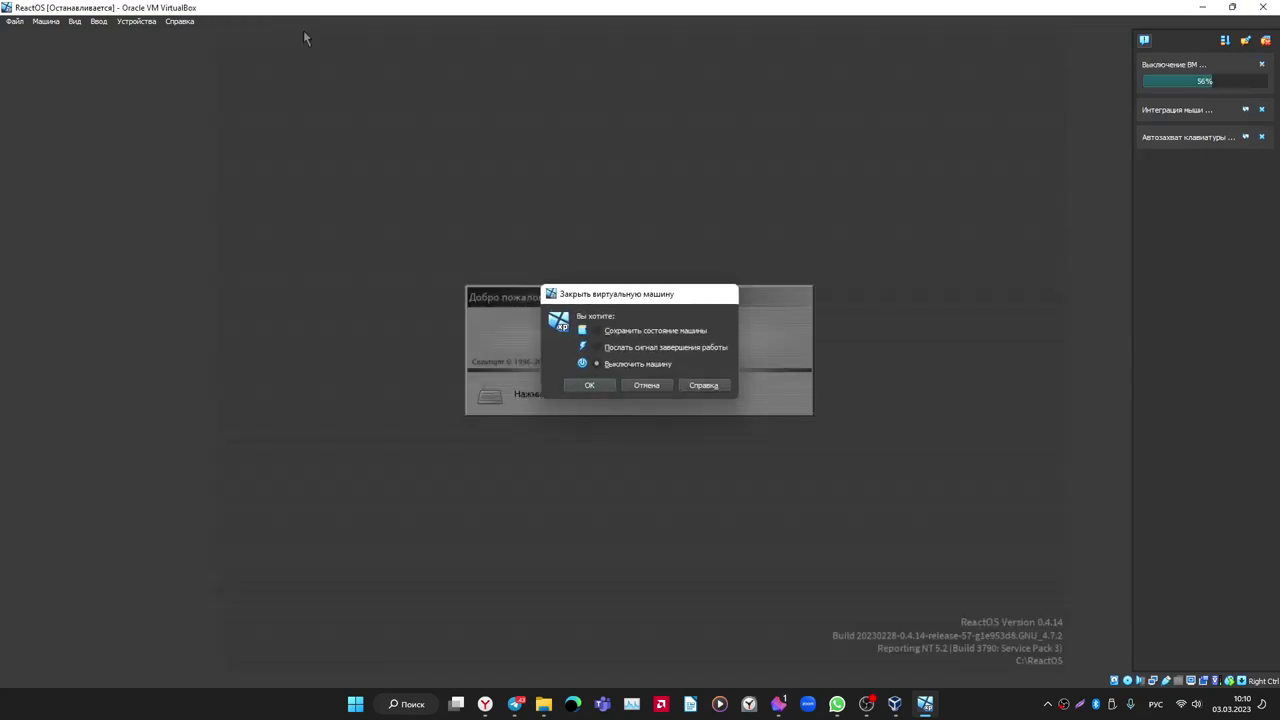
{"action": "left_click", "coordinate": [601, 390]}
{"action": "left_click", "coordinate": [768, 48]}
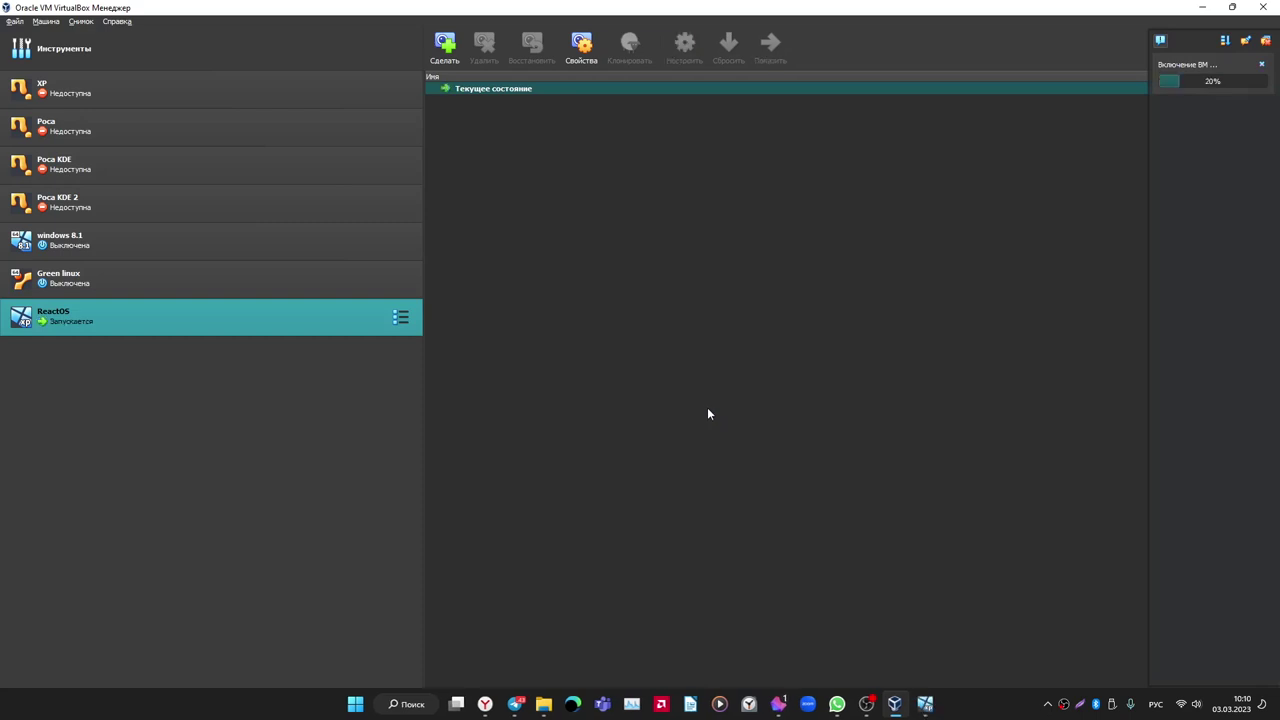
{"action": "left_click", "coordinate": [924, 704]}
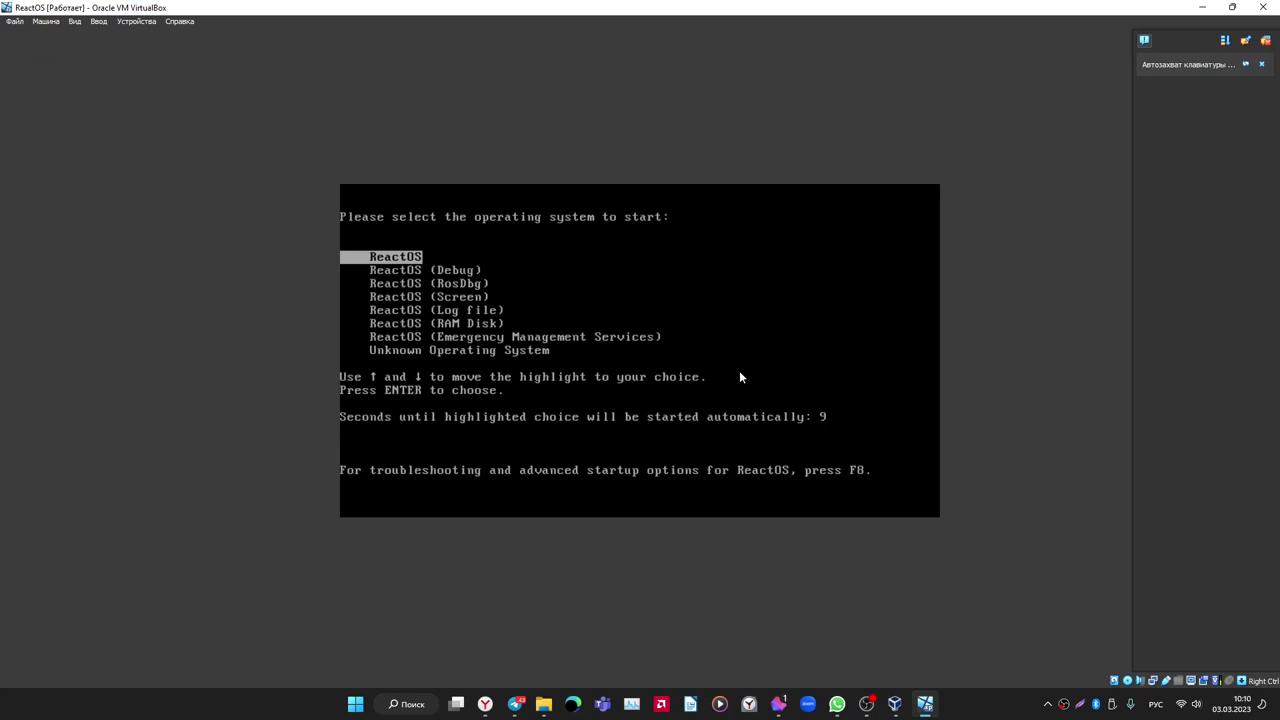
Look through the boot options as far as ReactOS (Emergency Management Services) and start the system with ReactOS (Debug).
{"action": "key", "text": "Down"}
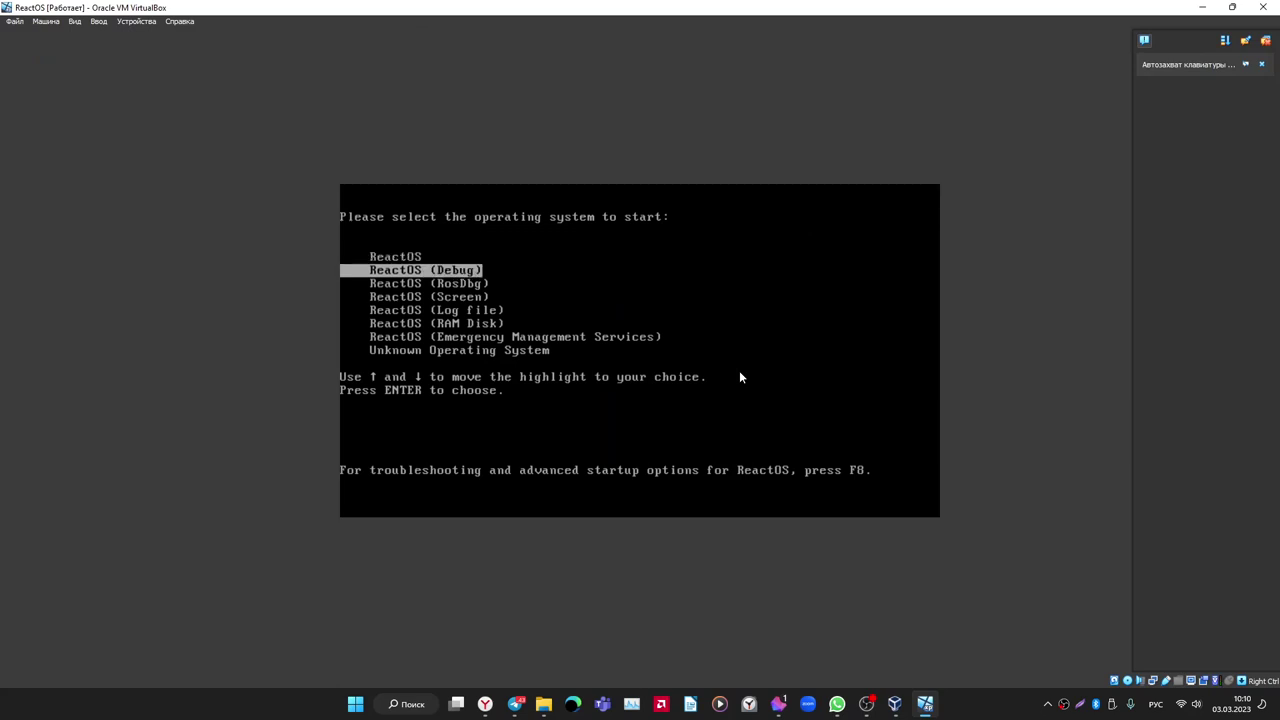
{"action": "key", "text": "Down"}
{"action": "key", "text": "Down"}
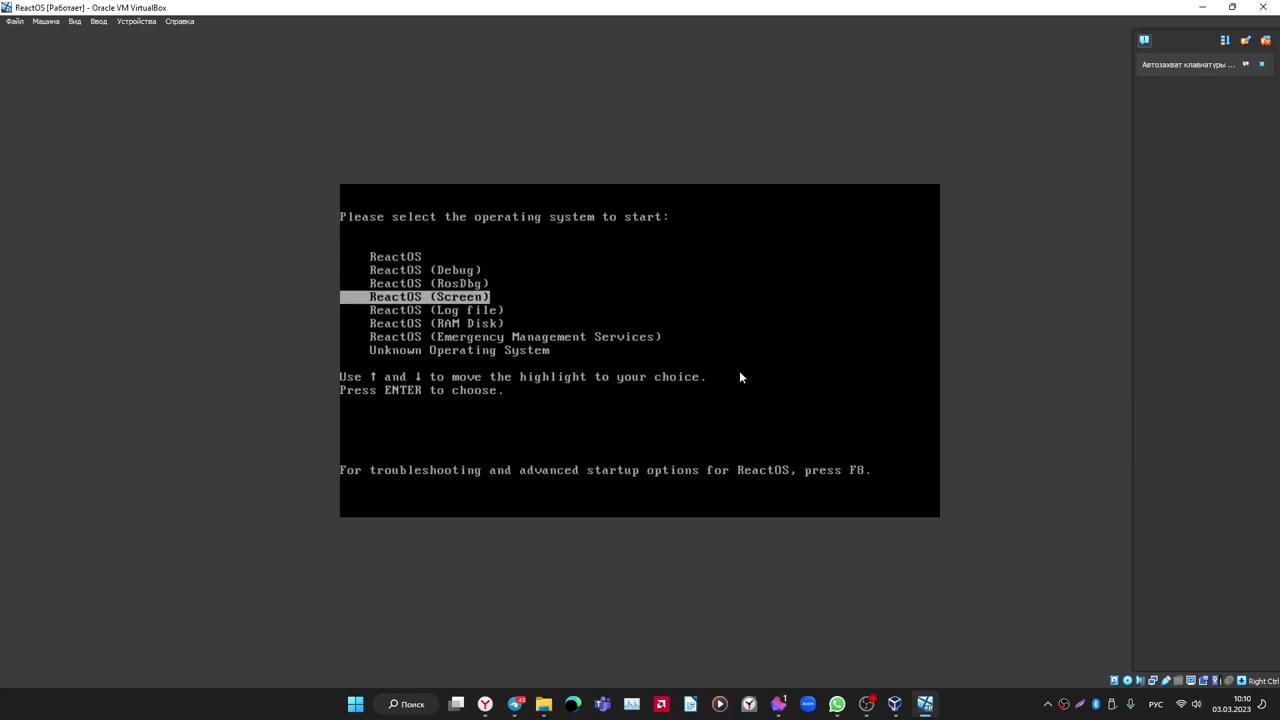
{"action": "key", "text": "Down"}
{"action": "key", "text": "Down"}
{"action": "key", "text": "Down"}
{"action": "key", "text": "Down"}
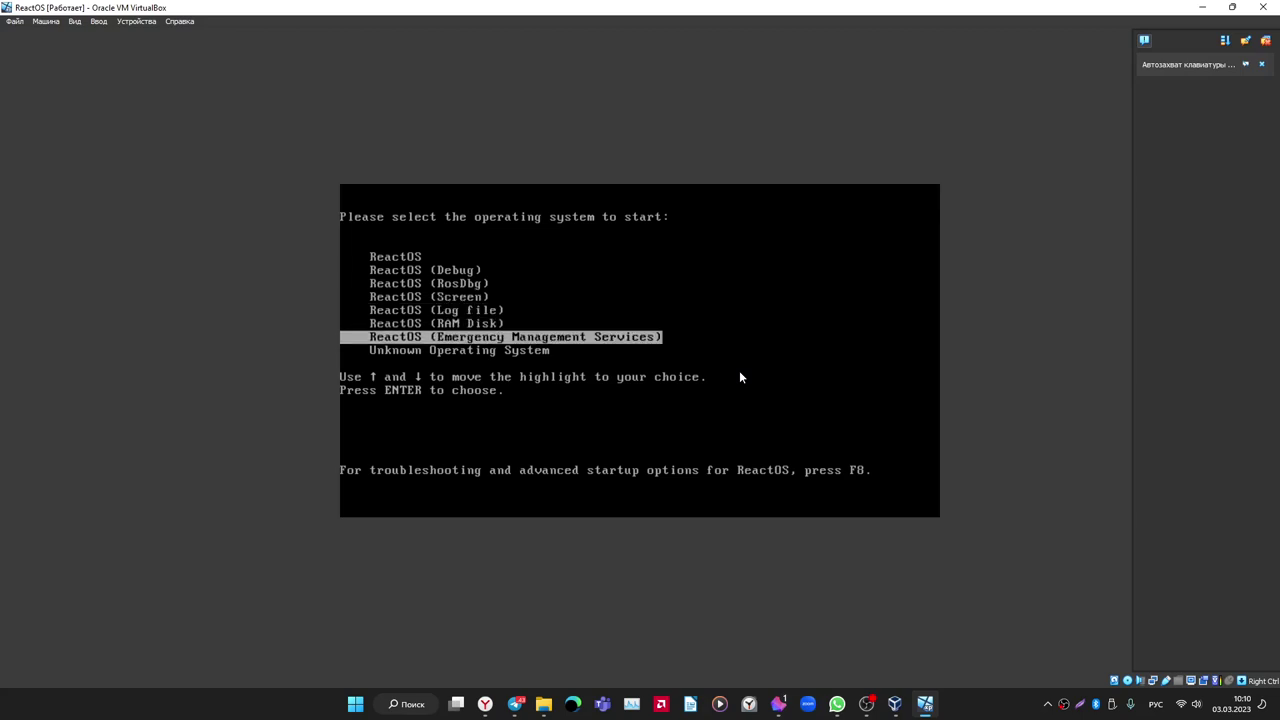
{"action": "key", "text": "Up"}
{"action": "key", "text": "Up"}
{"action": "key", "text": "Up"}
{"action": "key", "text": "Up"}
{"action": "key", "text": "Up"}
{"action": "key", "text": "Up"}
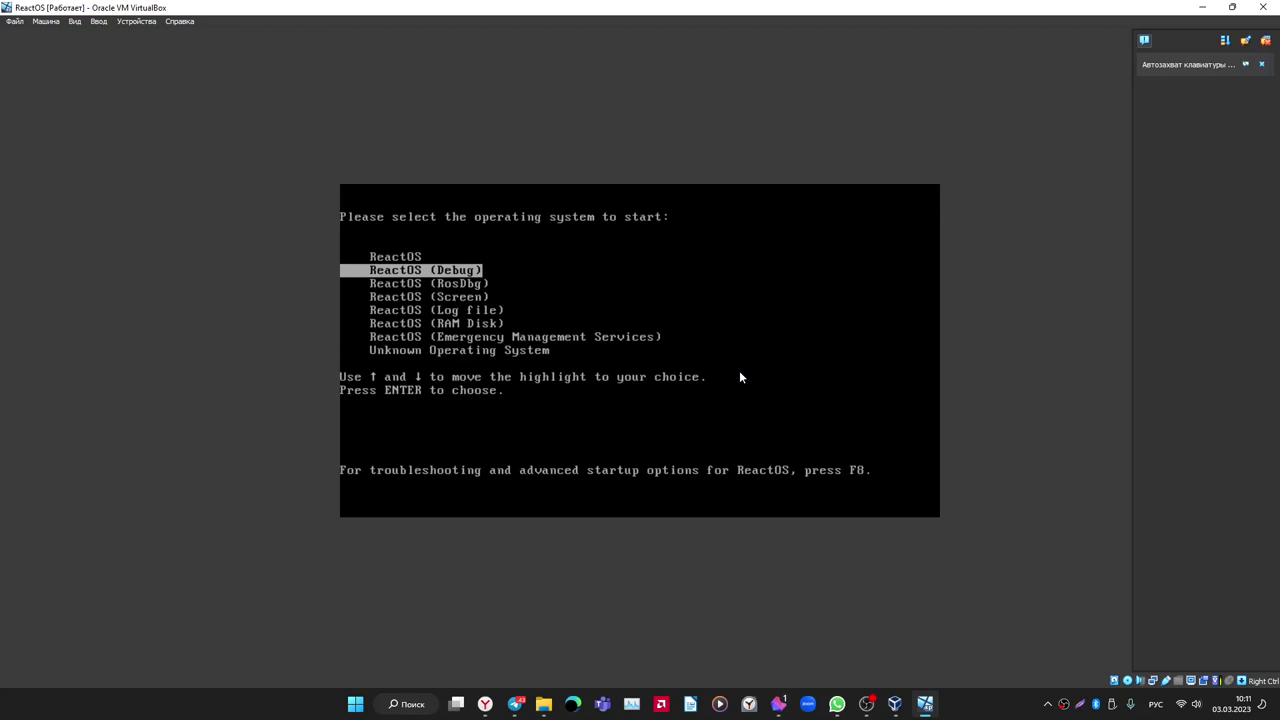
{"action": "key", "text": "Up"}
{"action": "key", "text": "Down"}
{"action": "key", "text": "Return"}
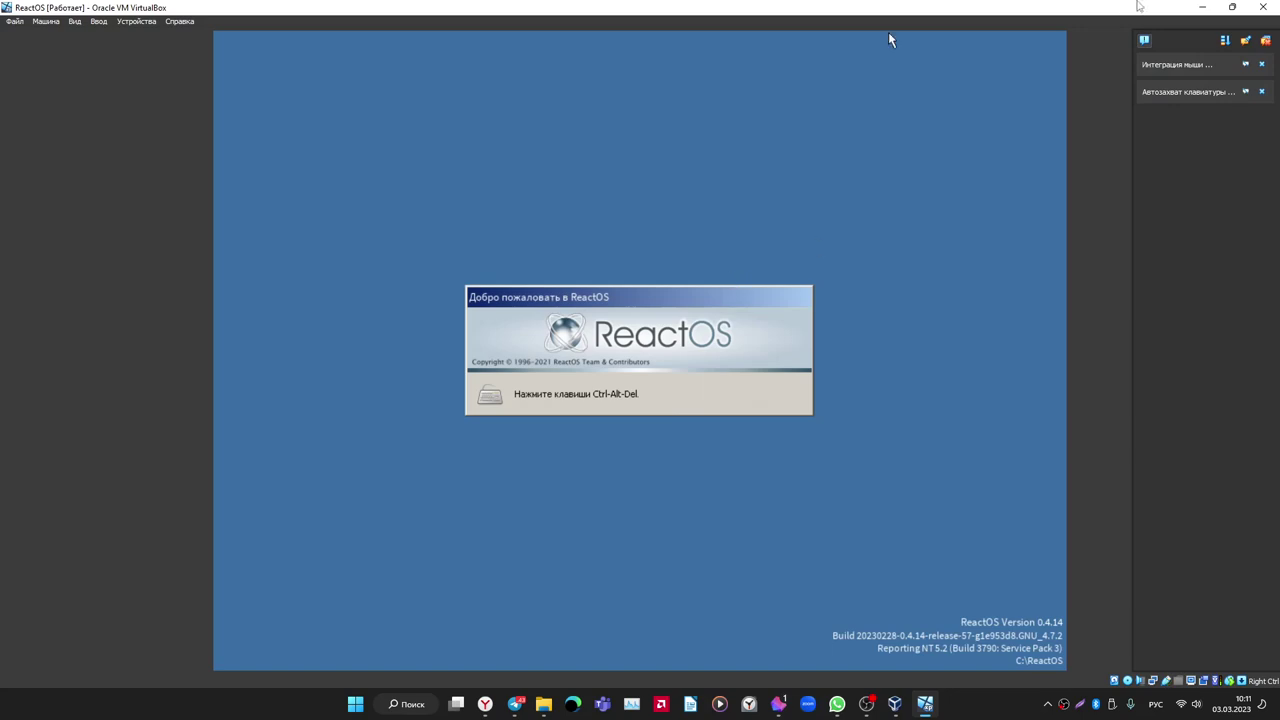
Close the ReactOS virtual machine from its welcome screen with the Выключить машину option.
{"action": "left_click", "coordinate": [1259, 7]}
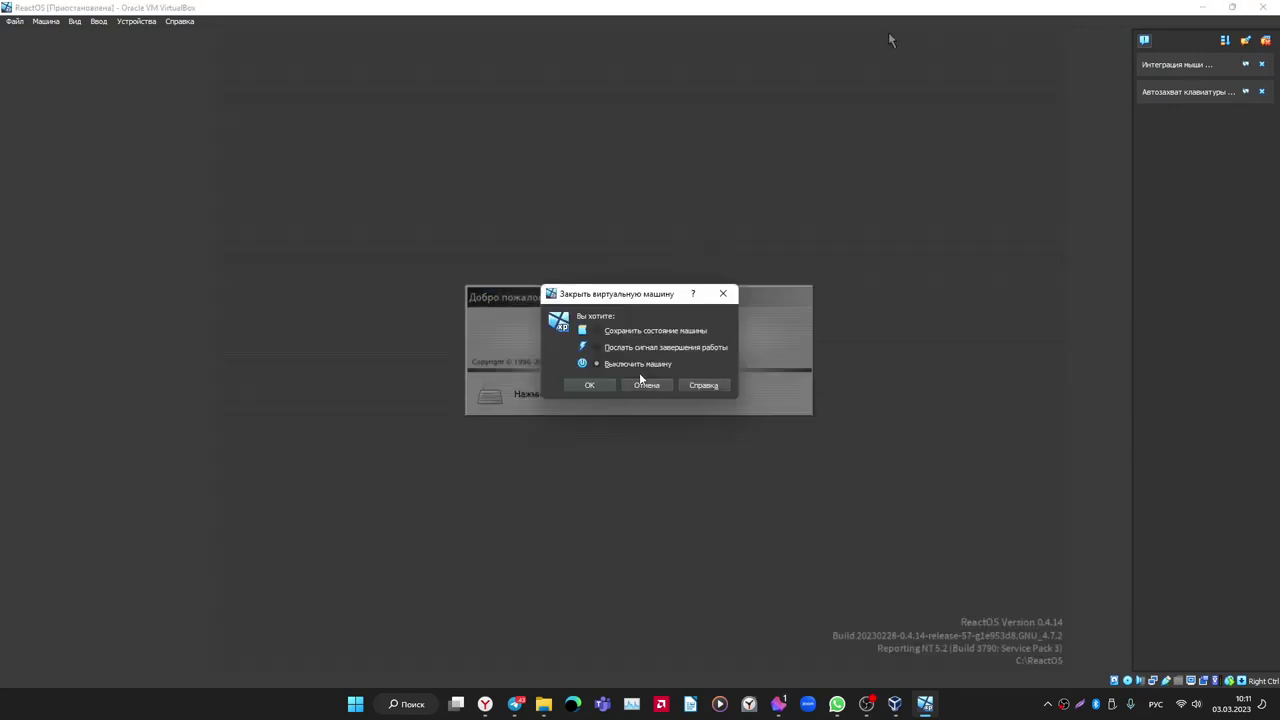
{"action": "left_click", "coordinate": [568, 390]}
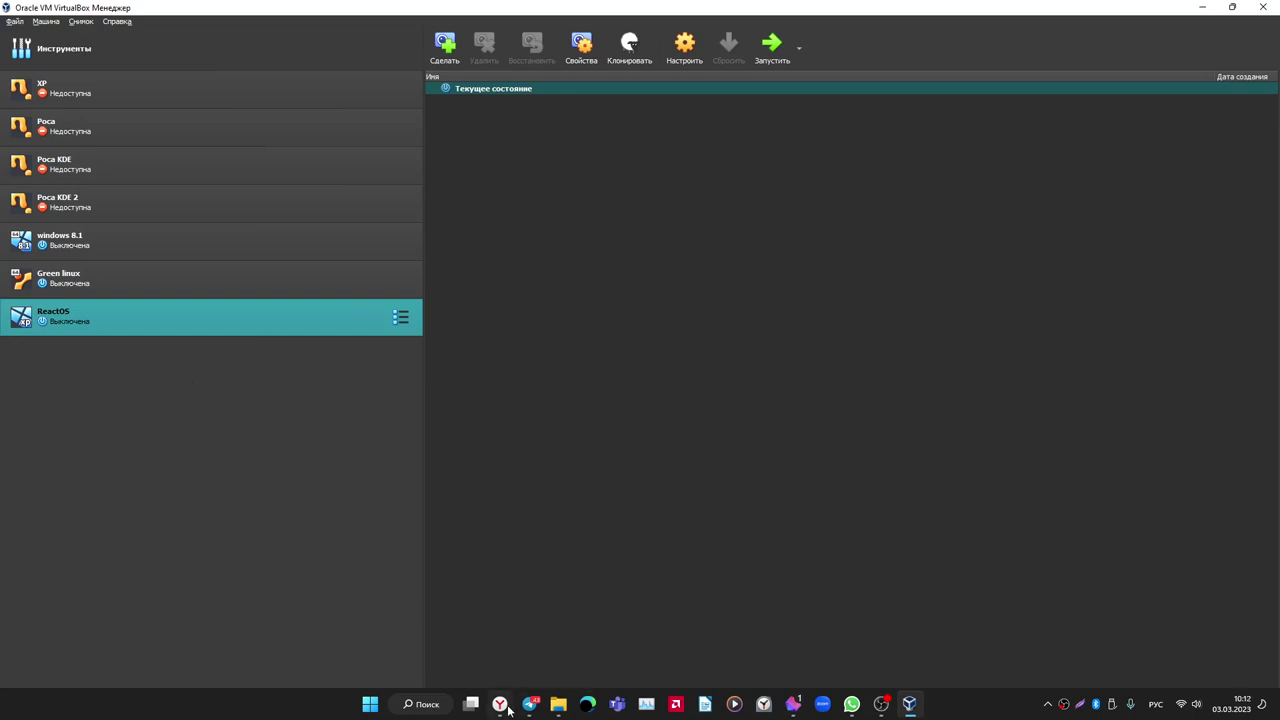
Switch to Yandex Browser and review the Что такое ReactOS page and the site's Новости entries.
{"action": "mouse_move", "coordinate": [500, 703]}
{"action": "left_click", "coordinate": [500, 635]}
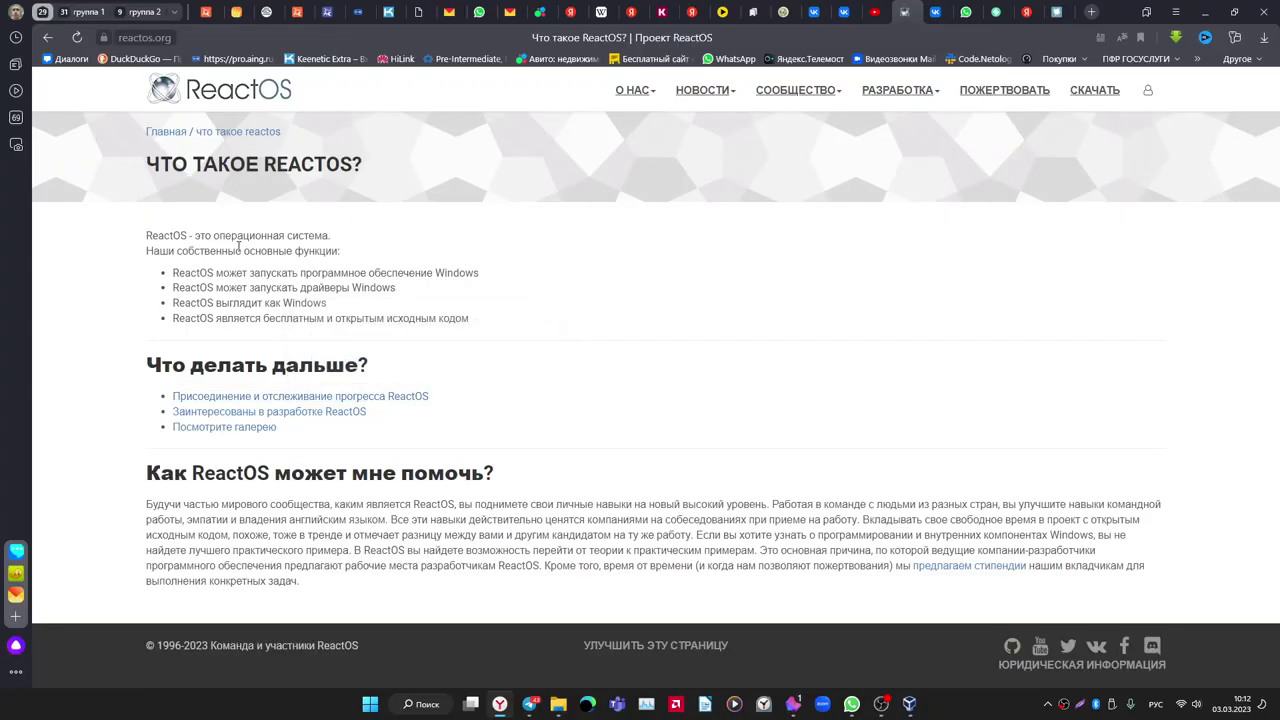
{"action": "mouse_move", "coordinate": [167, 242]}
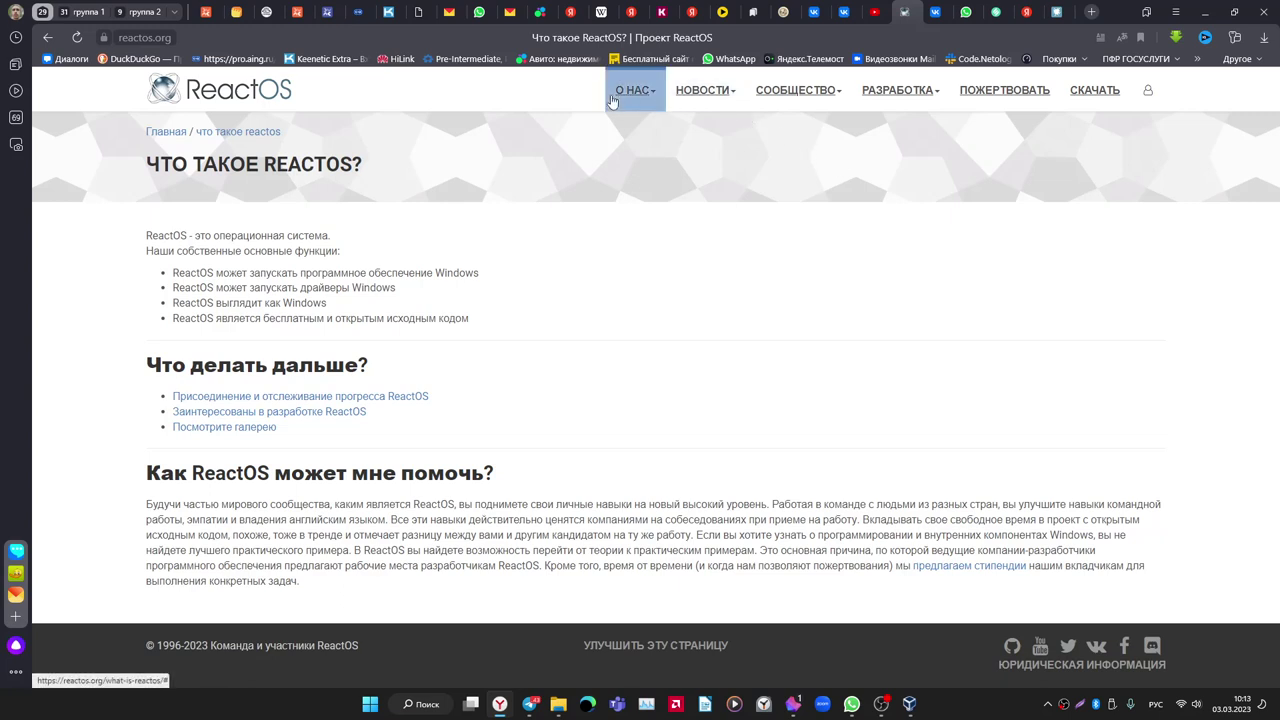
{"action": "mouse_move", "coordinate": [695, 98]}
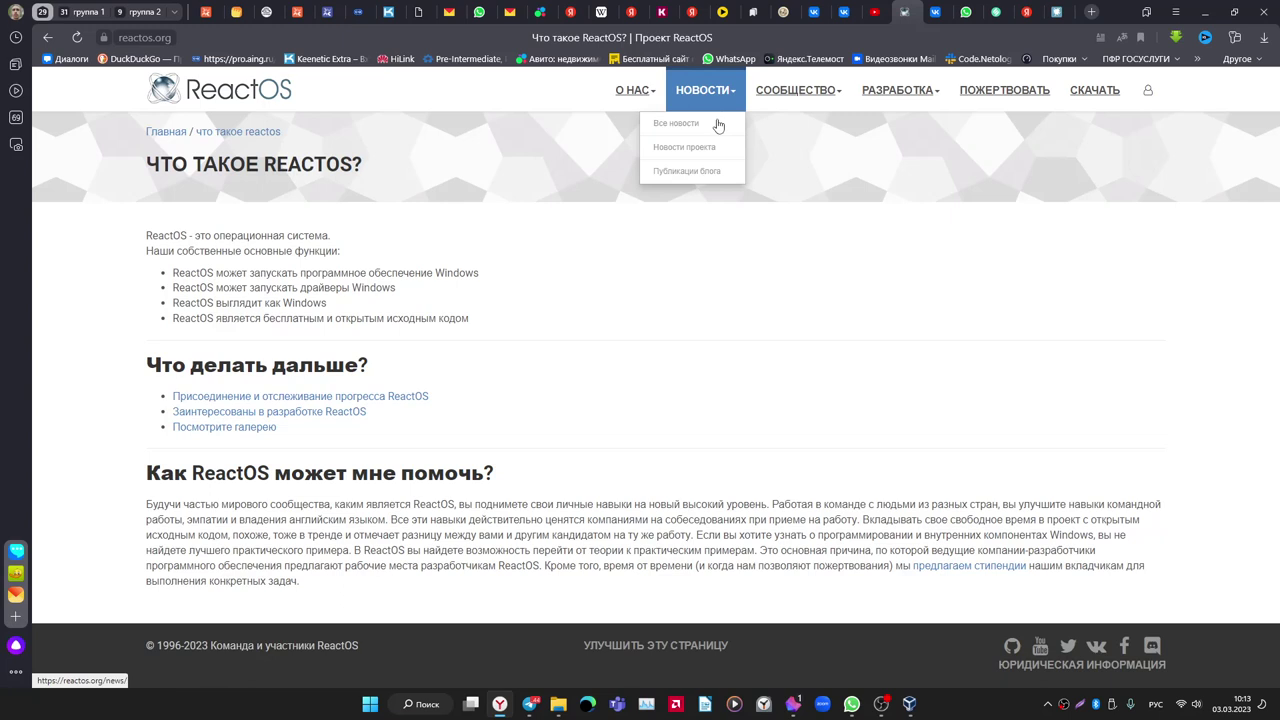
{"action": "left_click", "coordinate": [757, 278]}
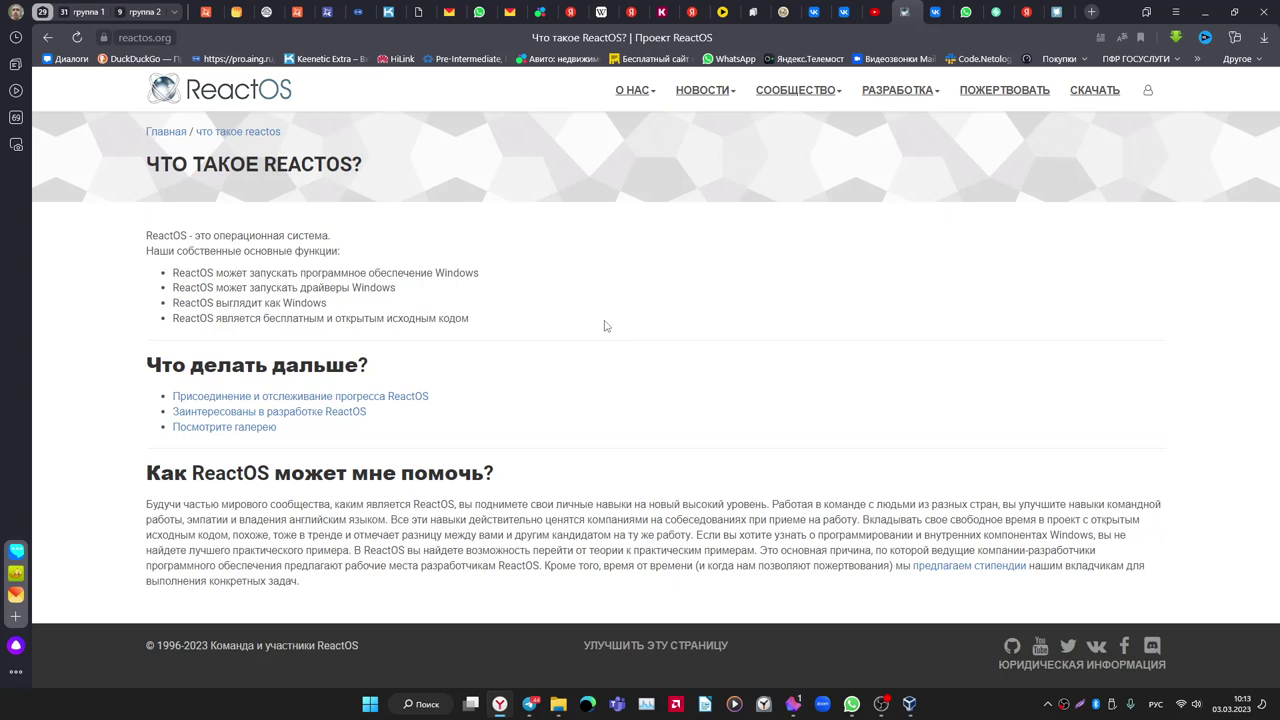
{"action": "mouse_move", "coordinate": [880, 710]}
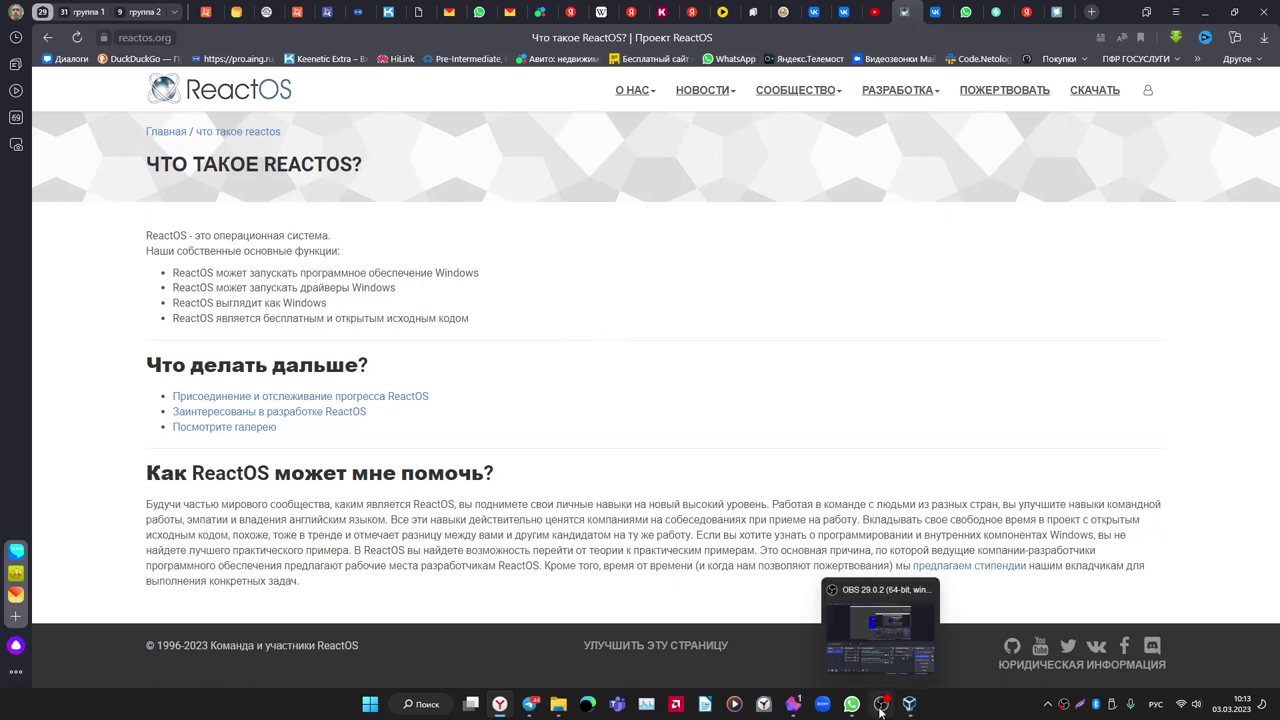